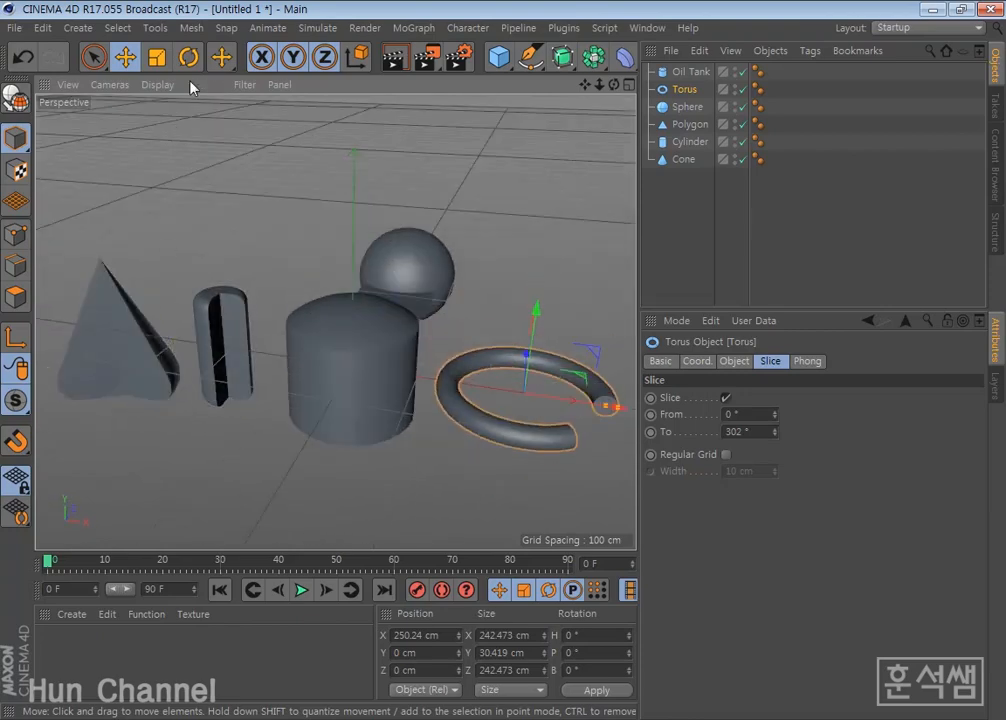
- Try Gouraud Shading (Lines), Constant Shading and Constant Shading (Lines) as display modes for the perspective view
click(157, 84)
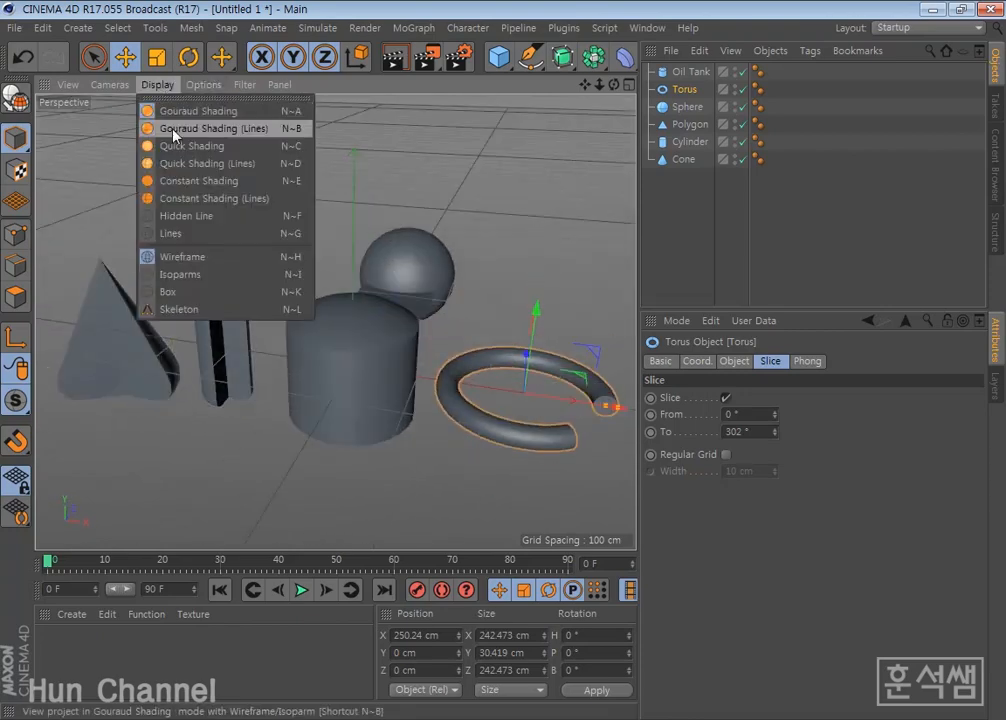
click(174, 130)
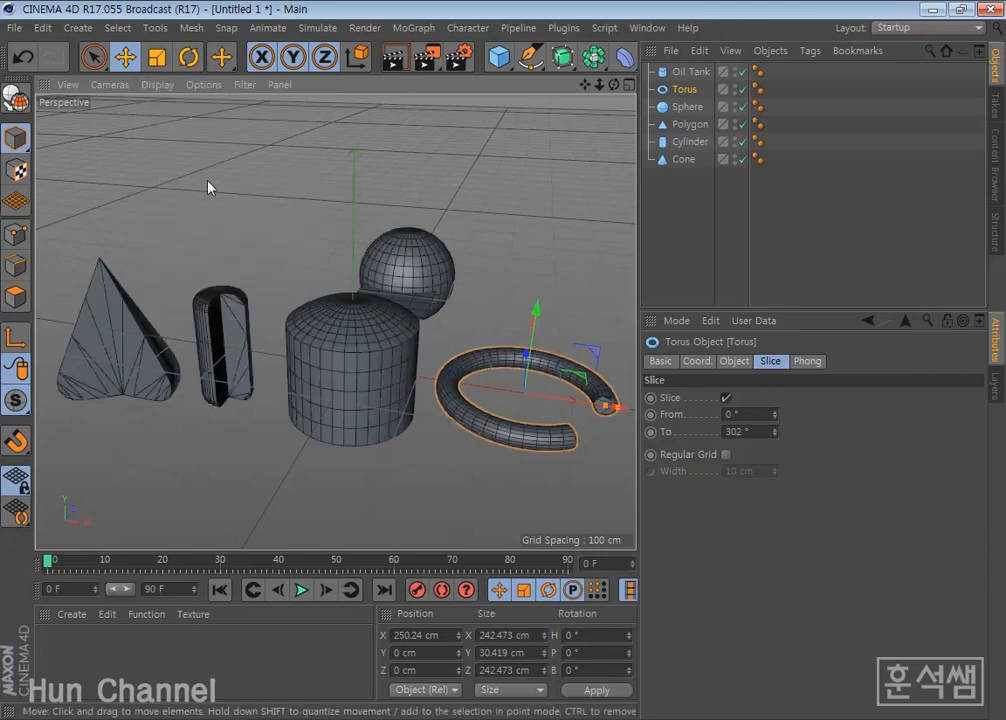
click(160, 84)
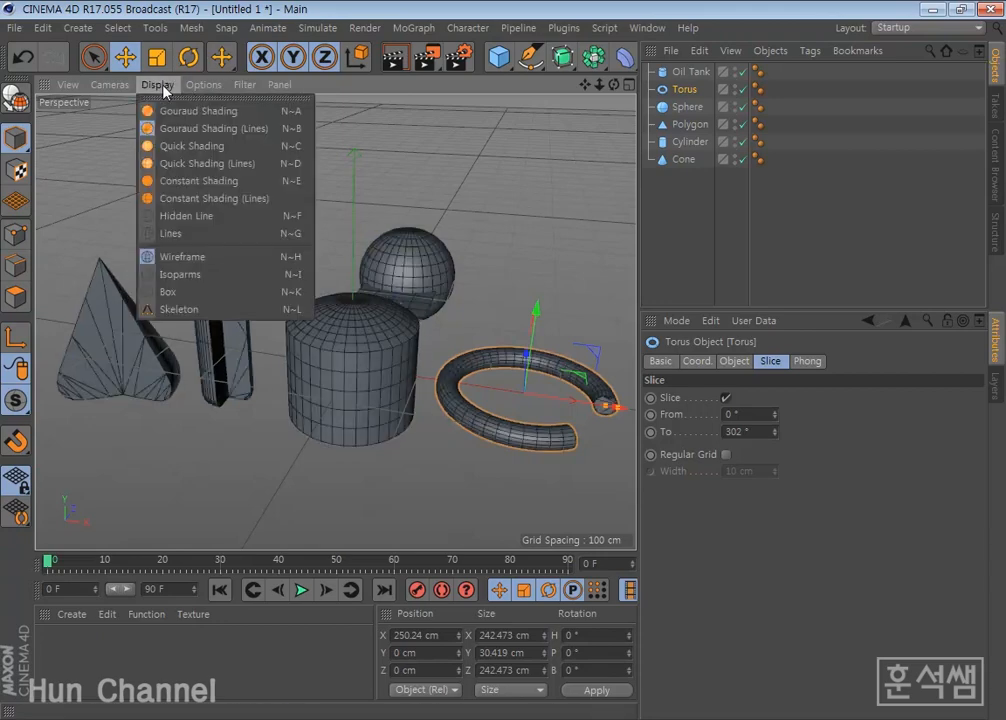
click(173, 181)
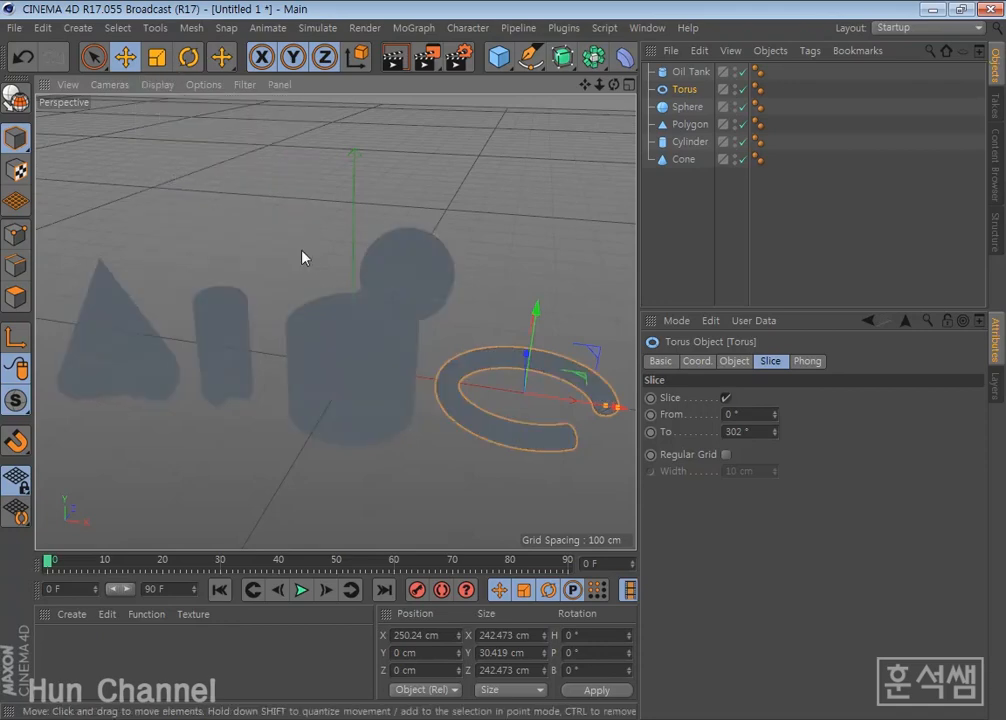
click(157, 84)
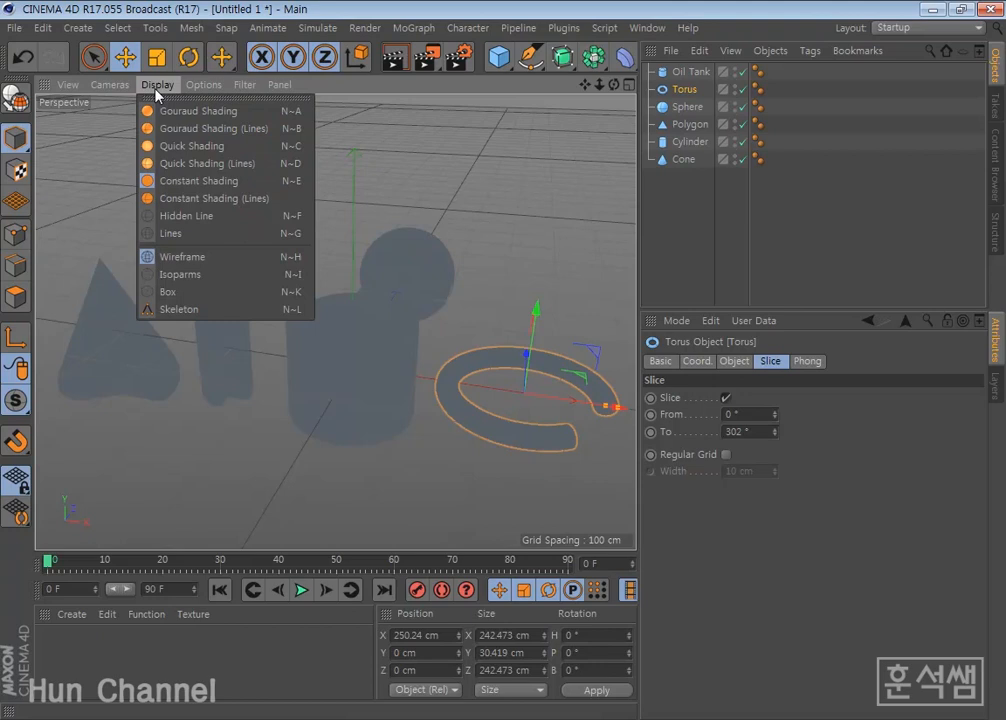
click(160, 199)
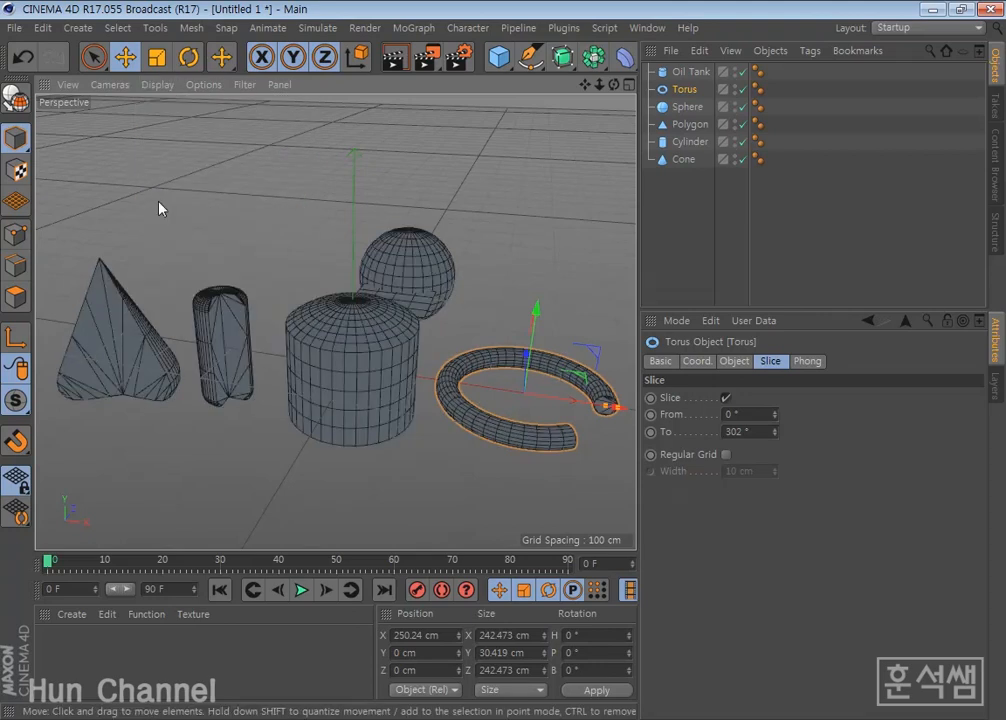
- Set the perspective view's display mode to Gouraud Shading (Lines)
click(163, 86)
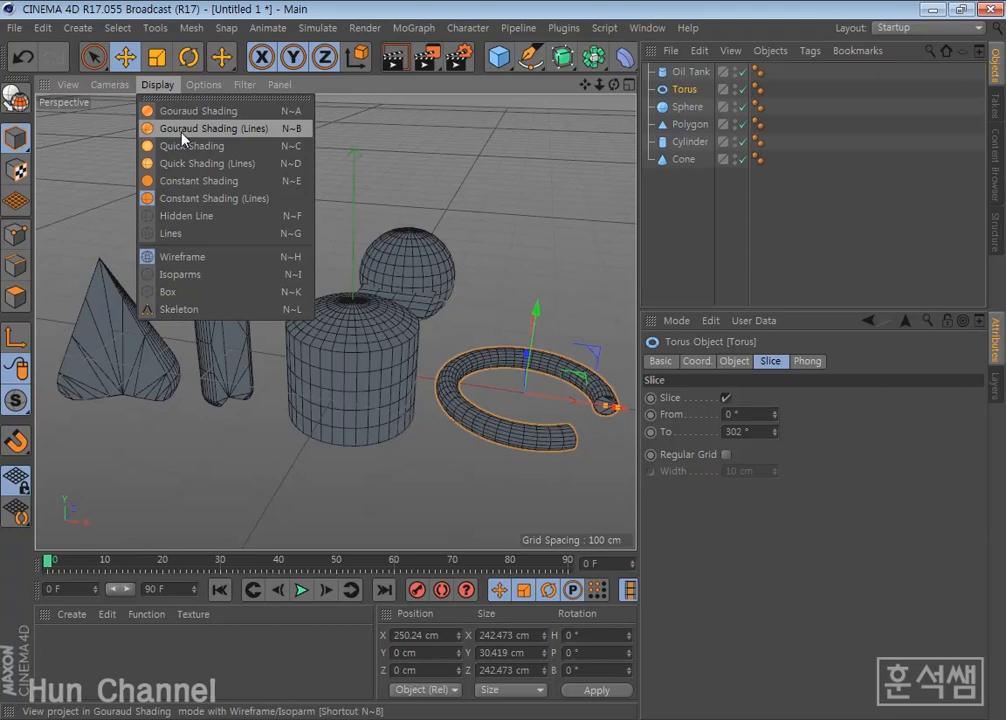
click(183, 130)
click(155, 85)
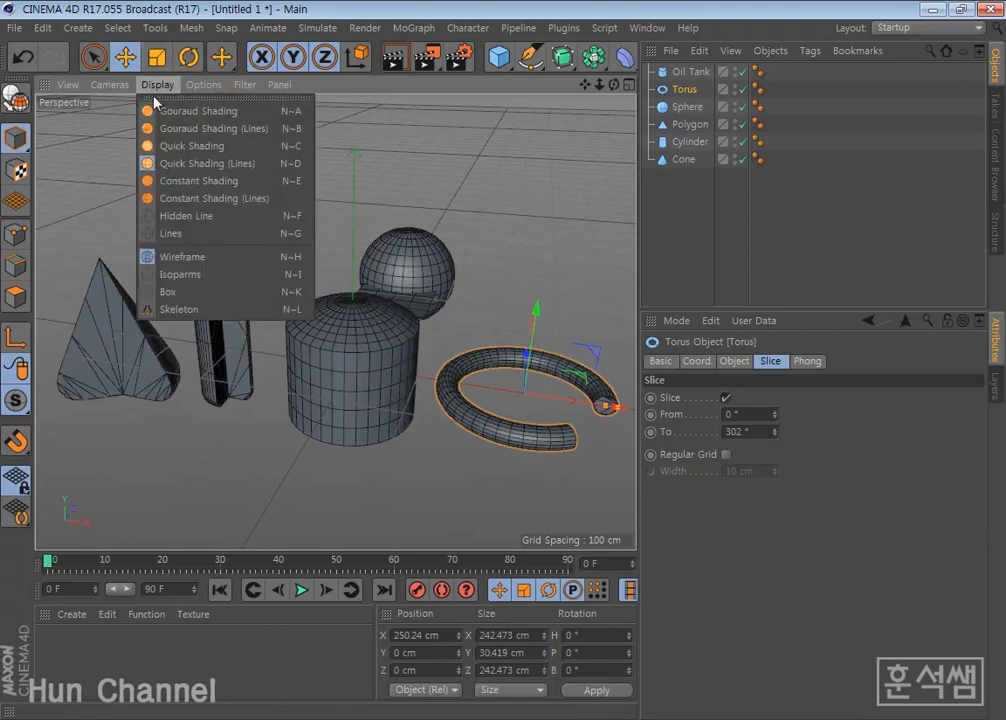
click(163, 129)
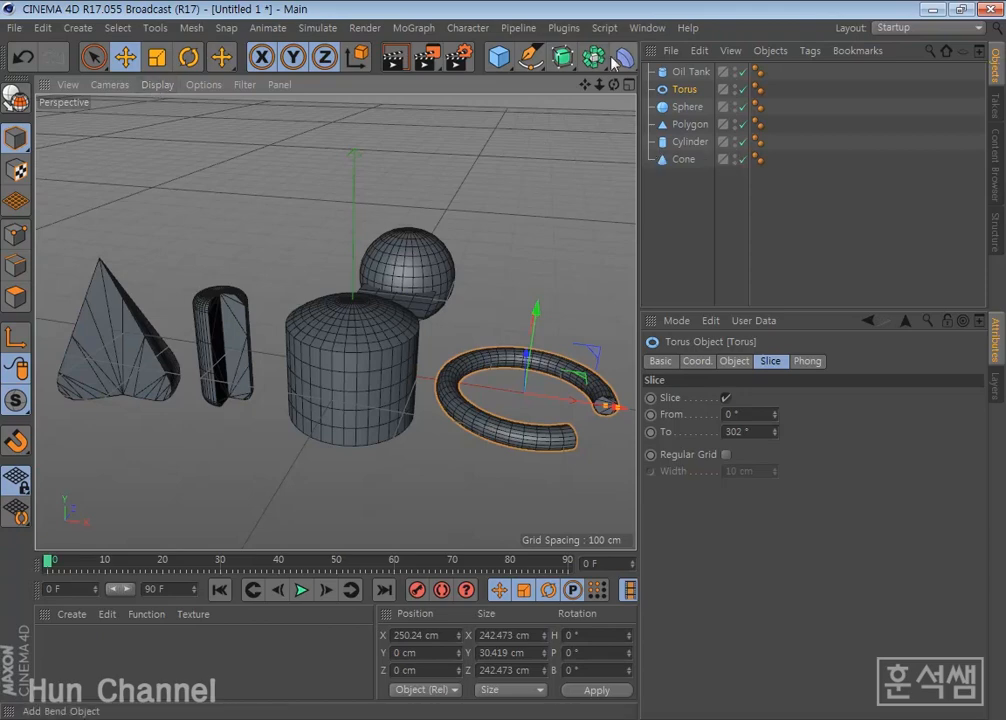
- Select the oil tank and move it along the X axis to about 290.6 cm, clearing the scene's centre
click(506, 56)
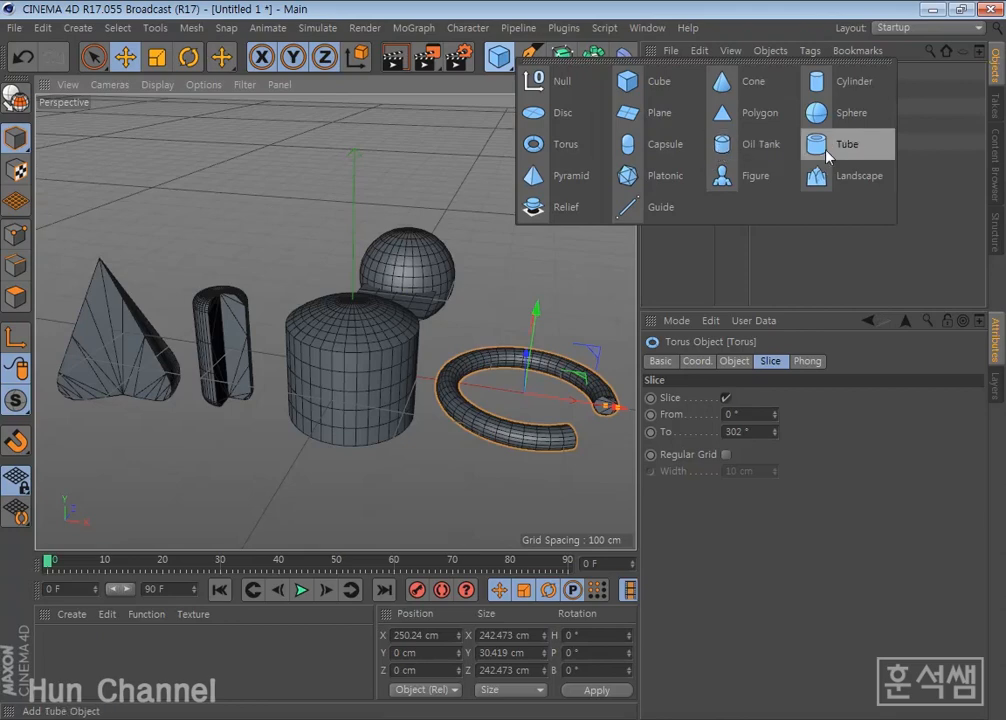
click(722, 144)
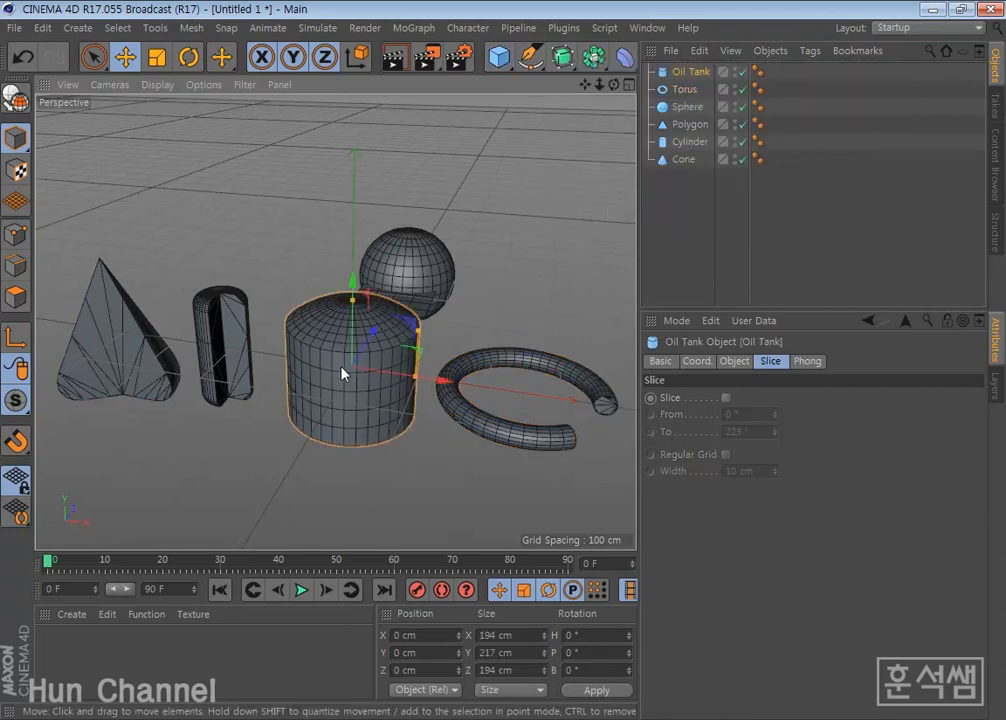
scroll(372, 412, down, 2)
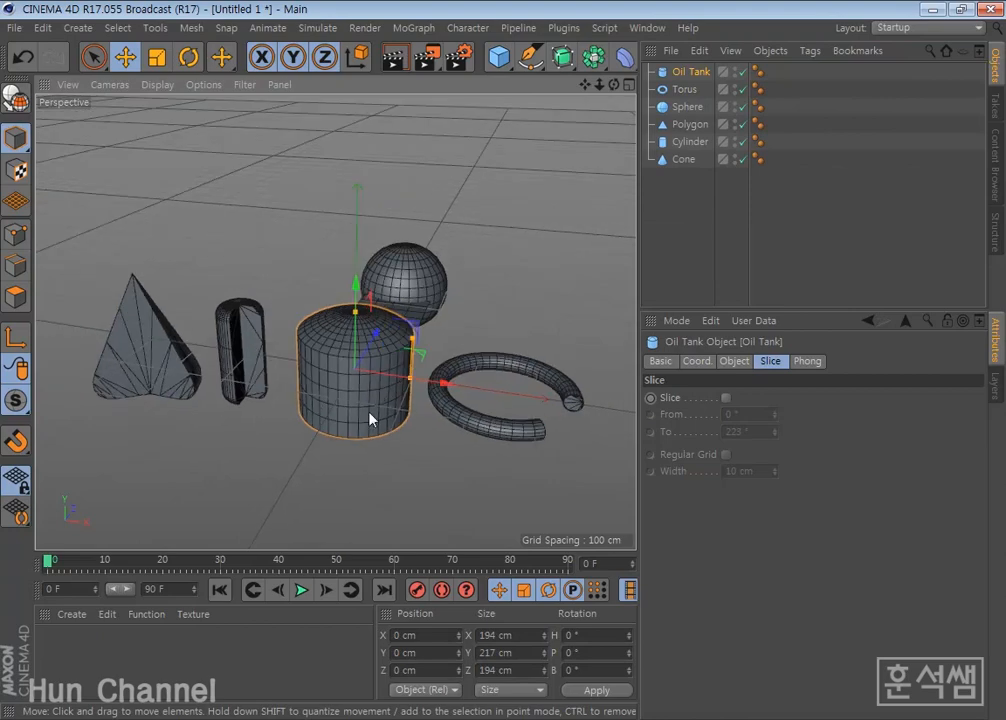
alt+drag(370, 420, 364, 471)
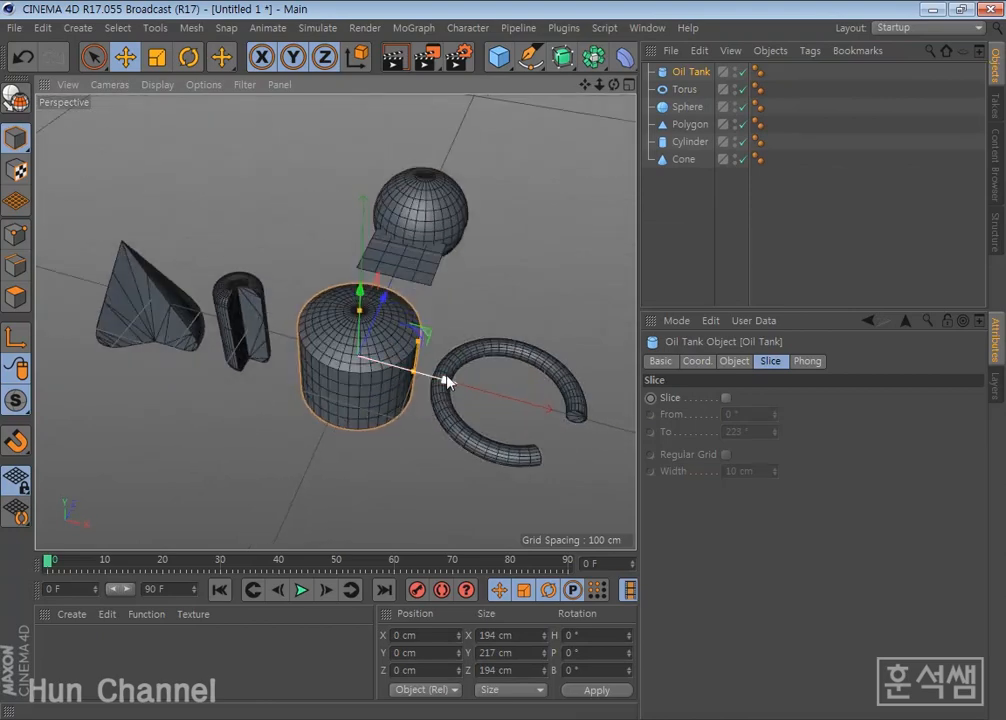
drag(446, 381, 625, 425)
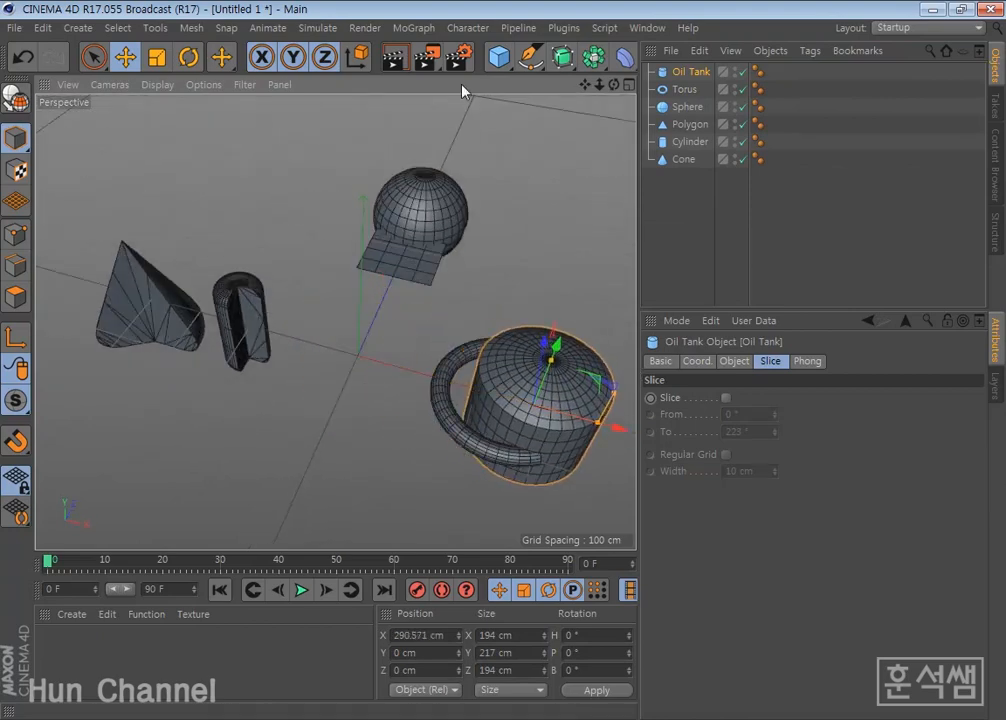
- Add a Tube primitive to the scene
click(498, 57)
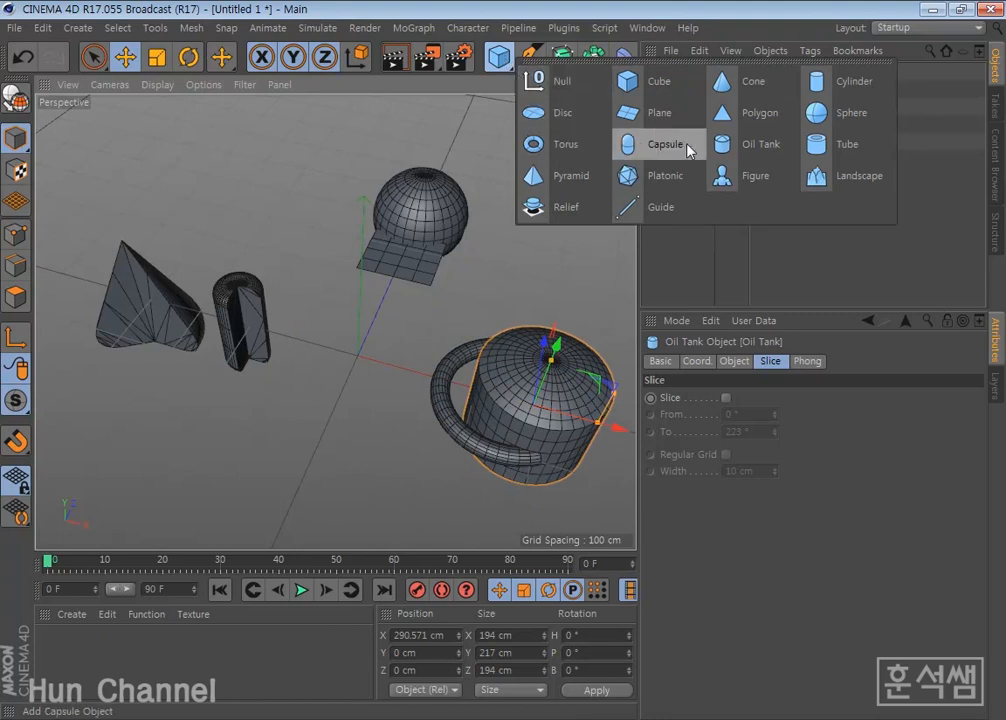
click(845, 149)
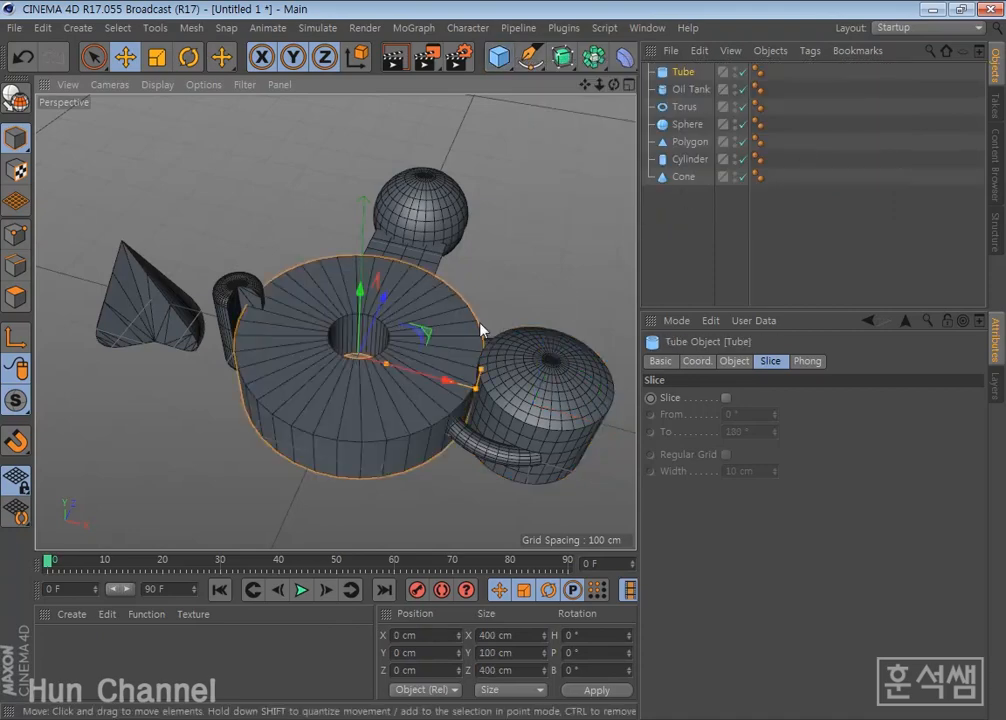
scroll(480, 326, up, 1)
mouse_move(397, 380)
alt+mouse_down()
mouse_move(409, 320)
mouse_move(405, 366)
alt+mouse_up()
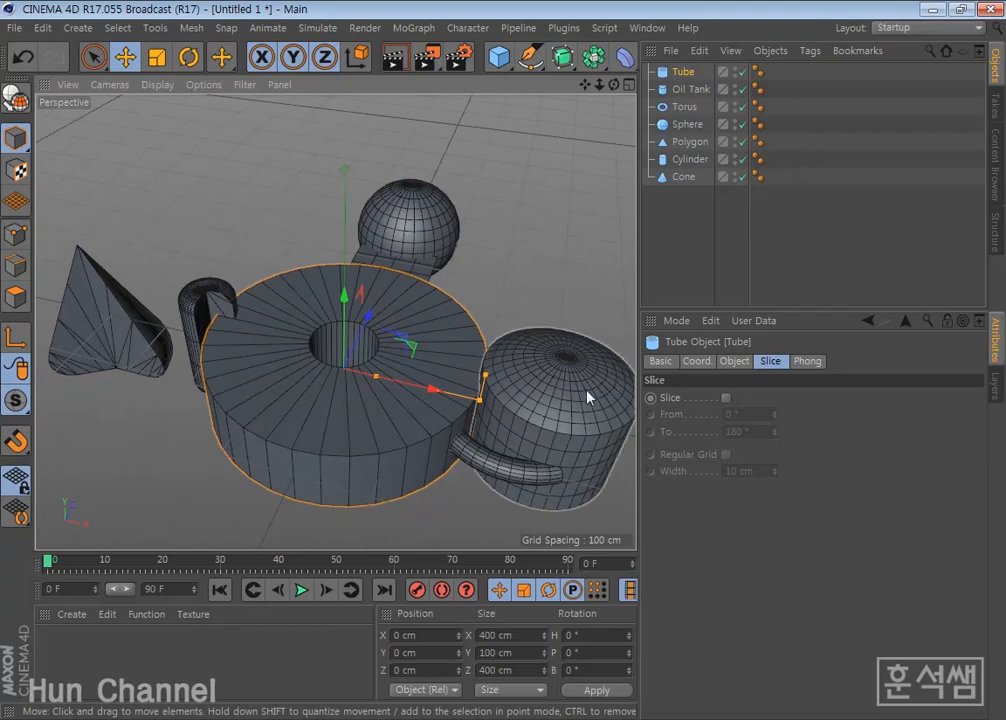
- Set the tube's inner radius to 120 cm, outer radius to 188 cm and rotation segments to 40
click(734, 361)
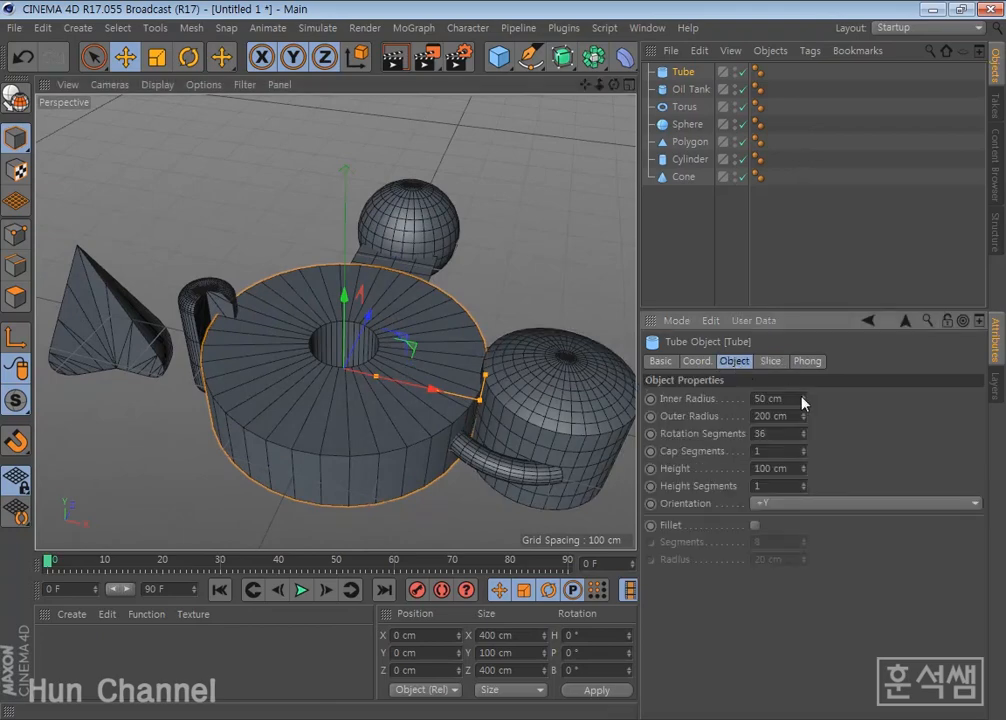
mouse_move(803, 399)
mouse_down()
mouse_move(828, 382)
mouse_move(798, 428)
mouse_move(808, 422)
mouse_up()
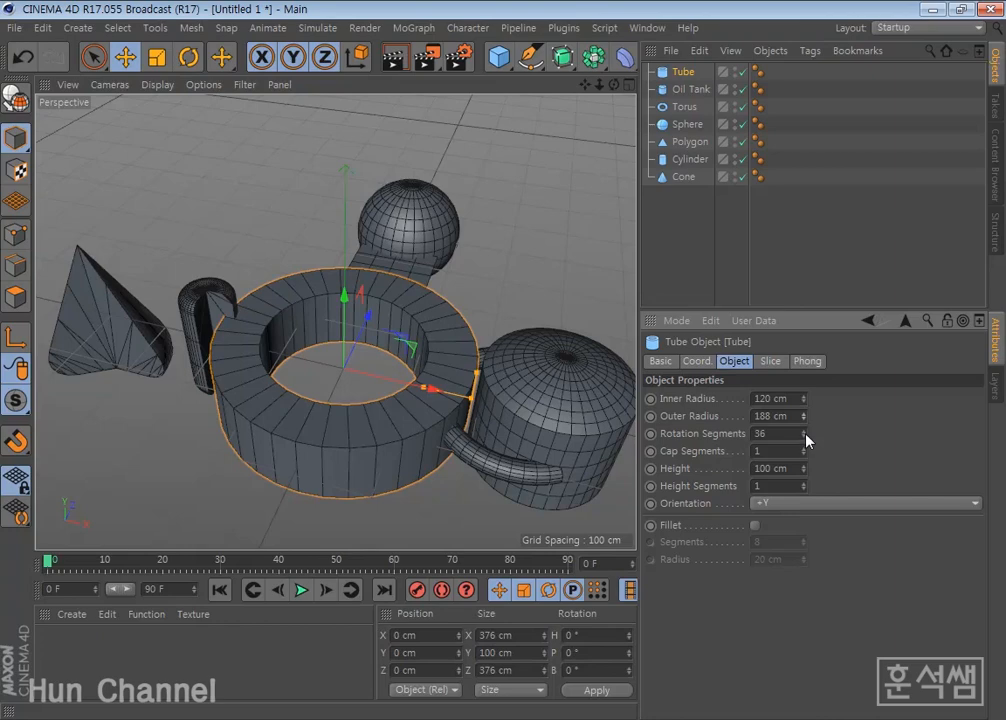
drag(808, 440, 808, 436)
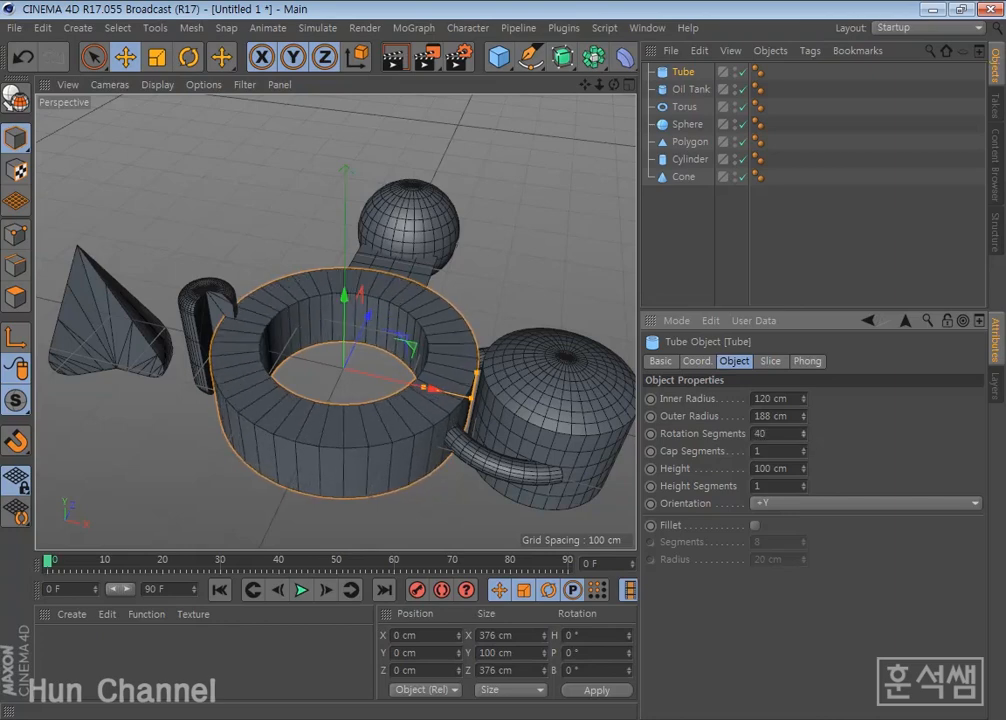
- Set both the cap segments and the height segments of the tube to 3
click(803, 447)
click(803, 447)
double_click(765, 451)
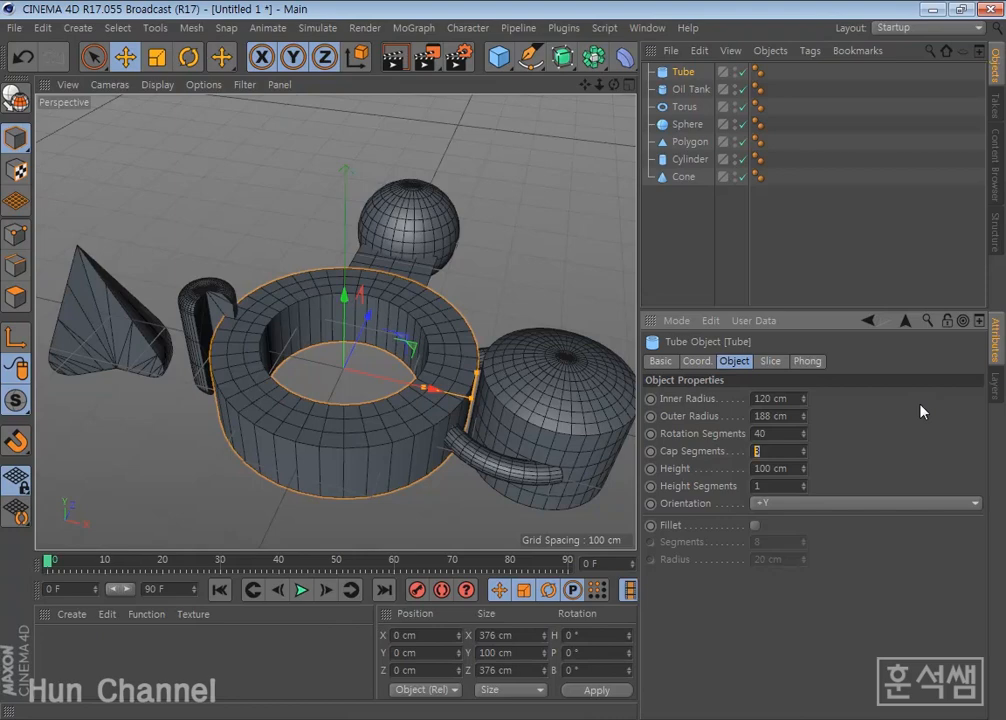
key(Tab)
key(Tab)
text(3)
key(Return)
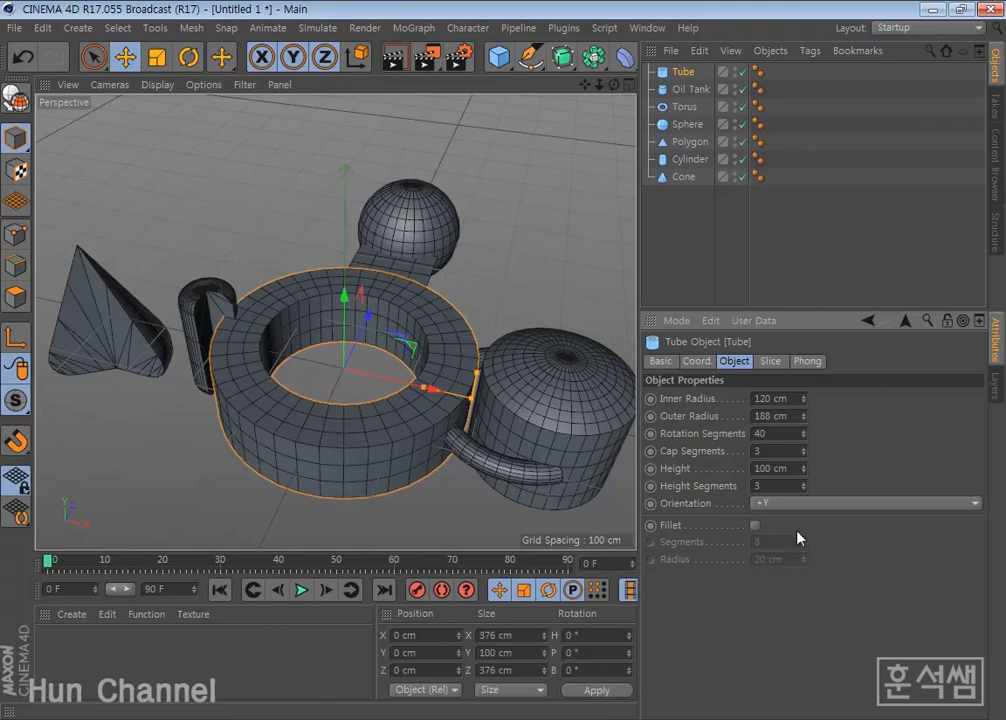
- Enable Fillet on the tube and set the fillet radius to 10 cm
click(756, 527)
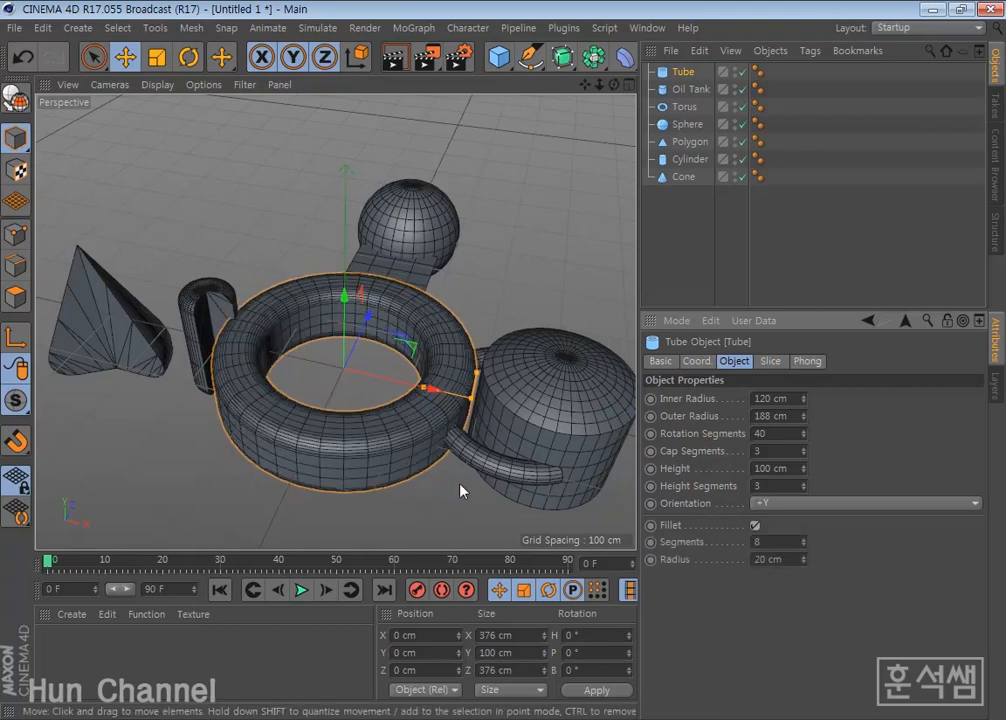
scroll(420, 467, up, 5)
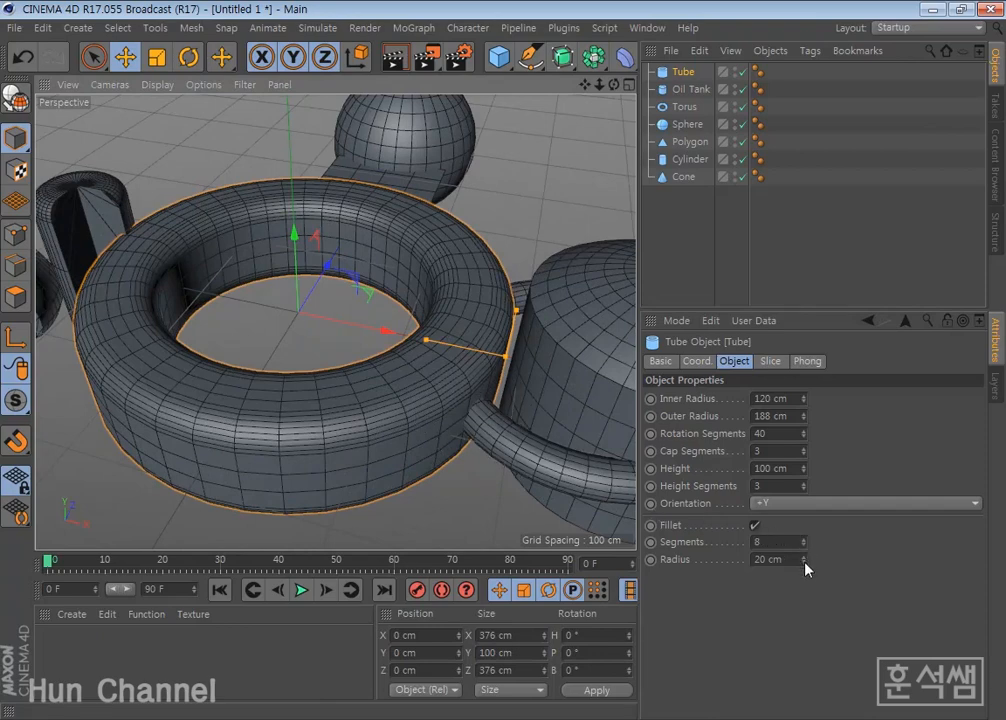
drag(805, 563, 805, 563)
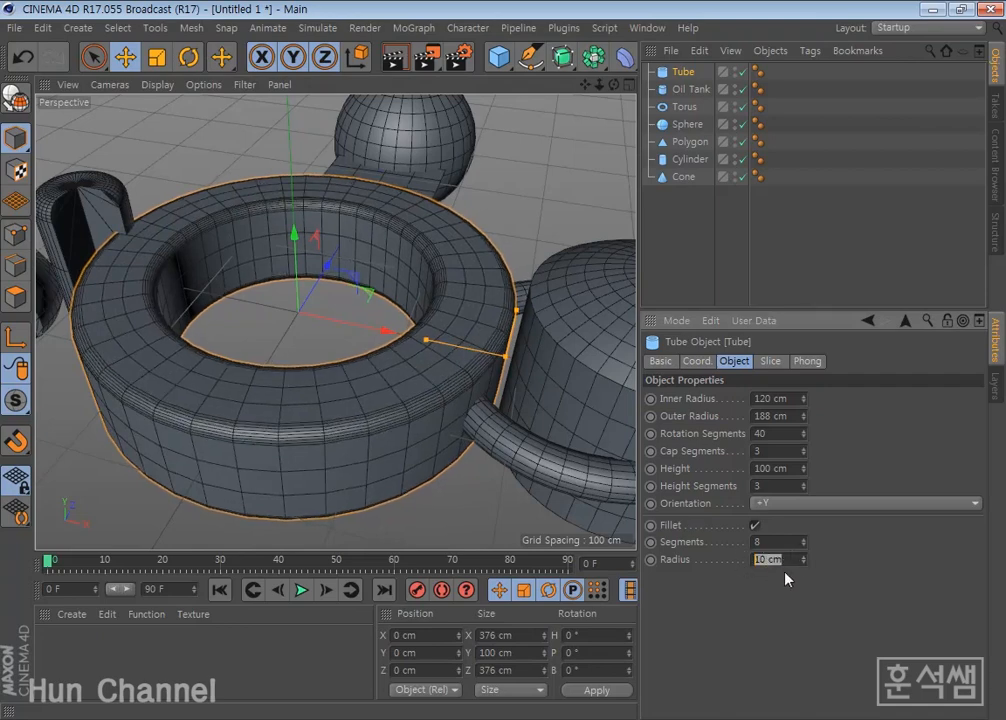
- Try slicing the tube from 0° to 180° with and without a regular grid, and turn slicing back off
click(769, 361)
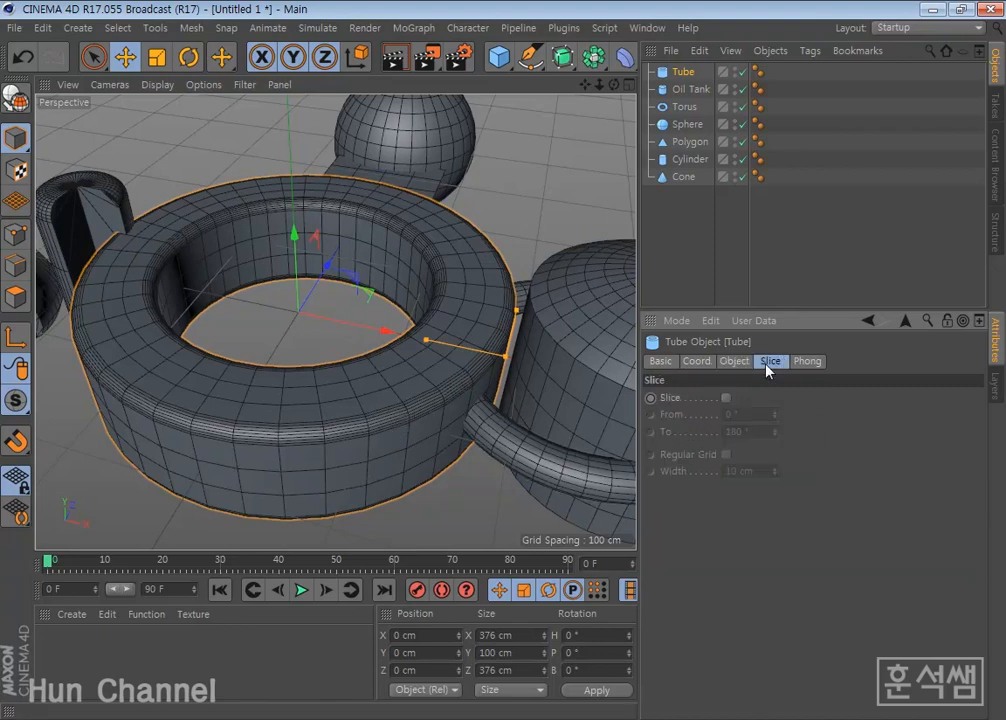
click(726, 399)
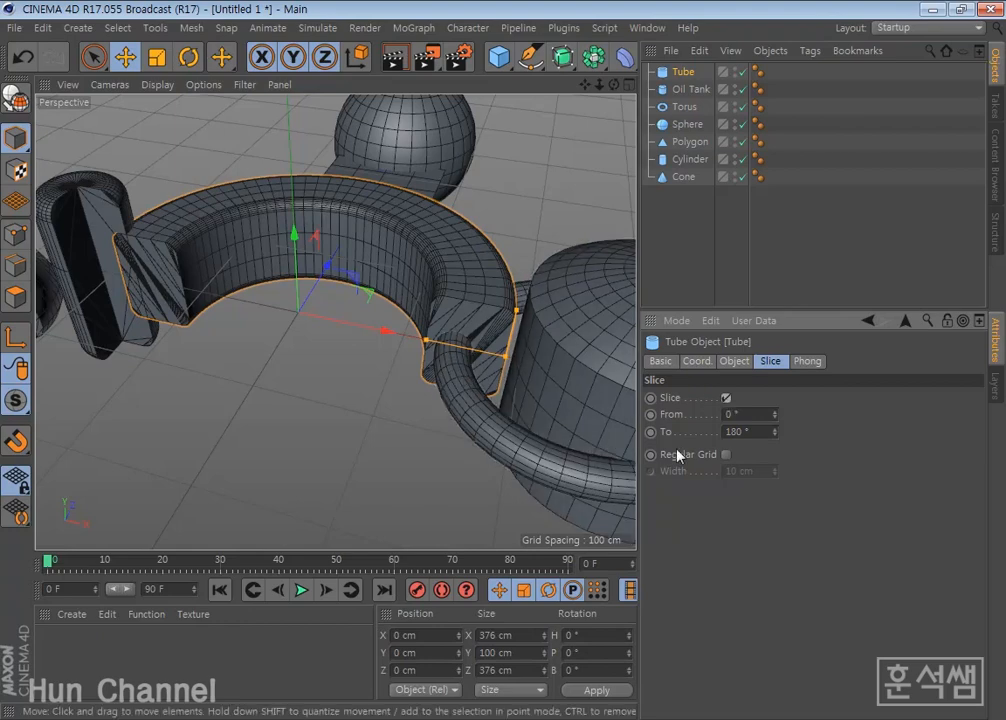
click(726, 455)
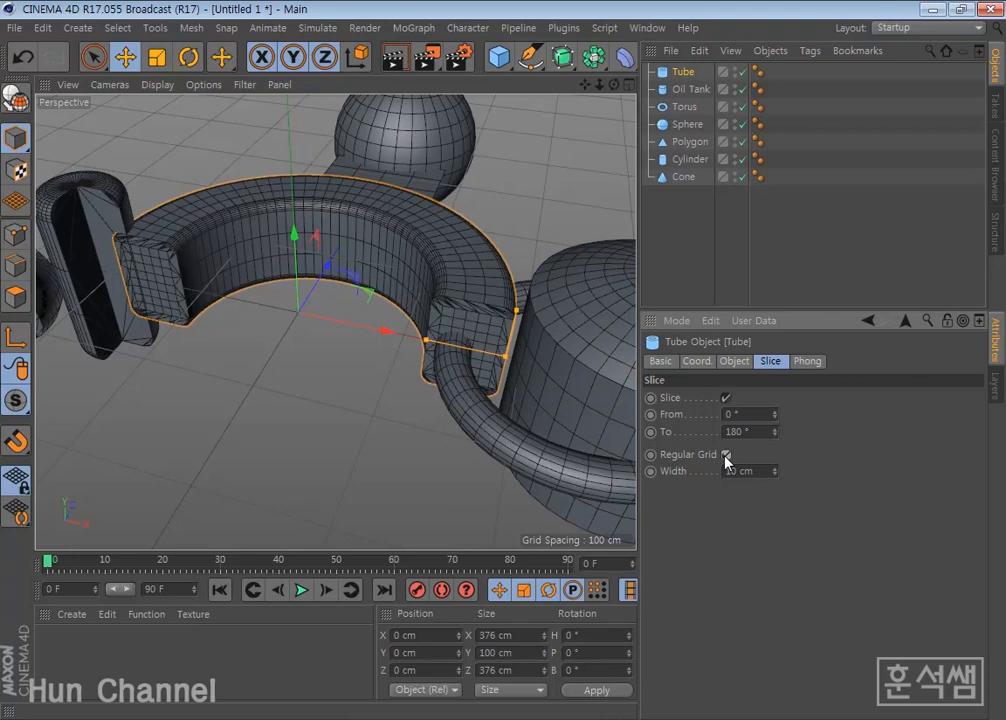
click(726, 455)
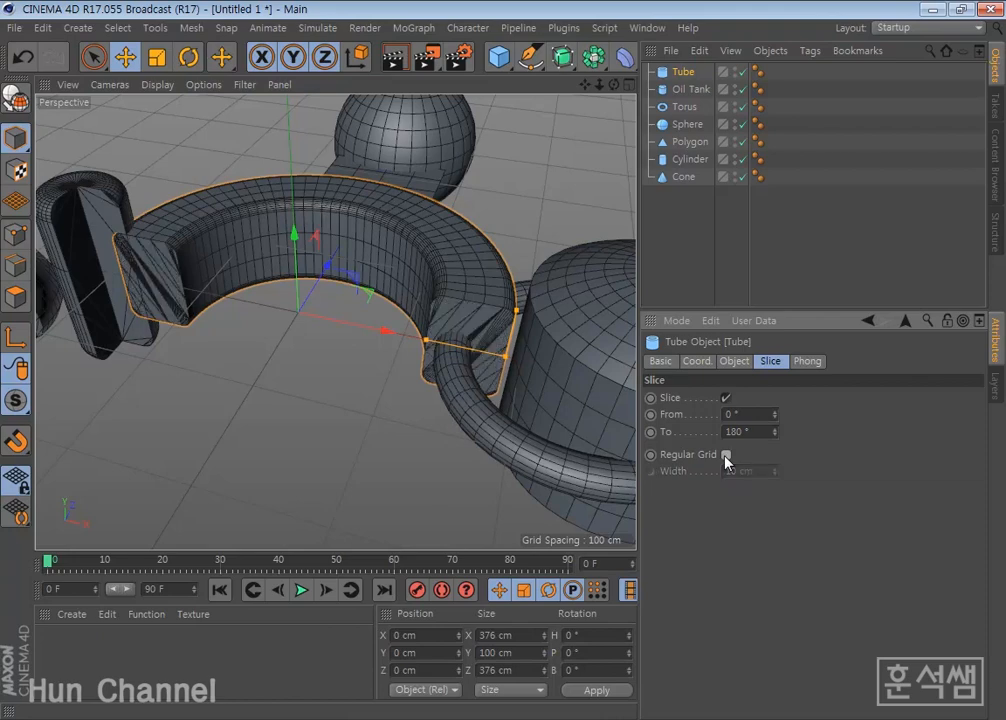
click(726, 400)
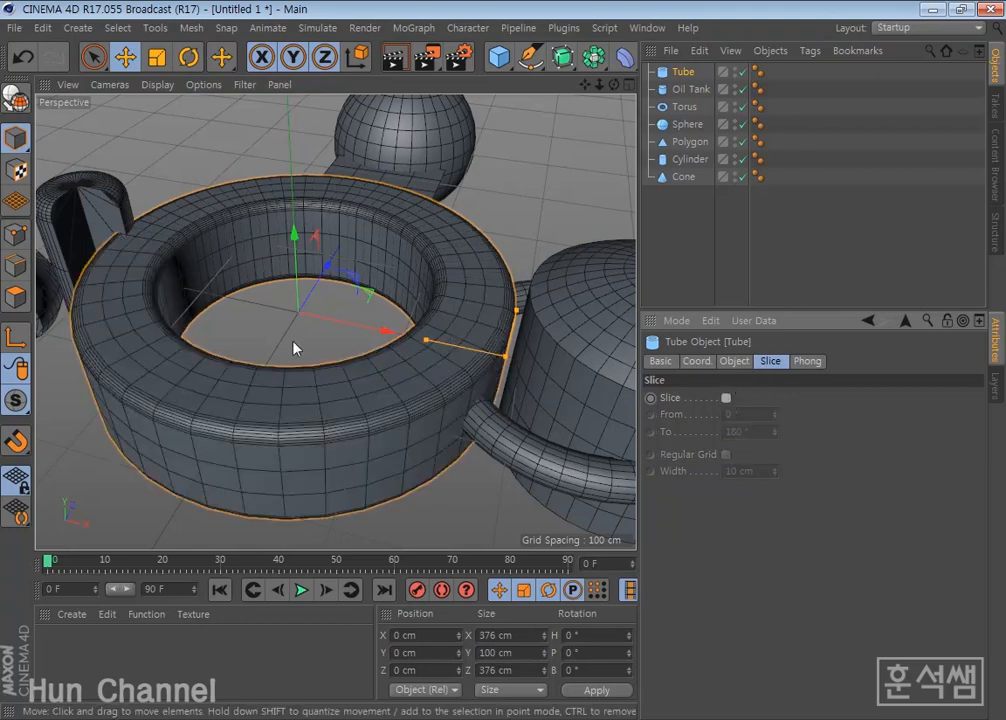
click(733, 361)
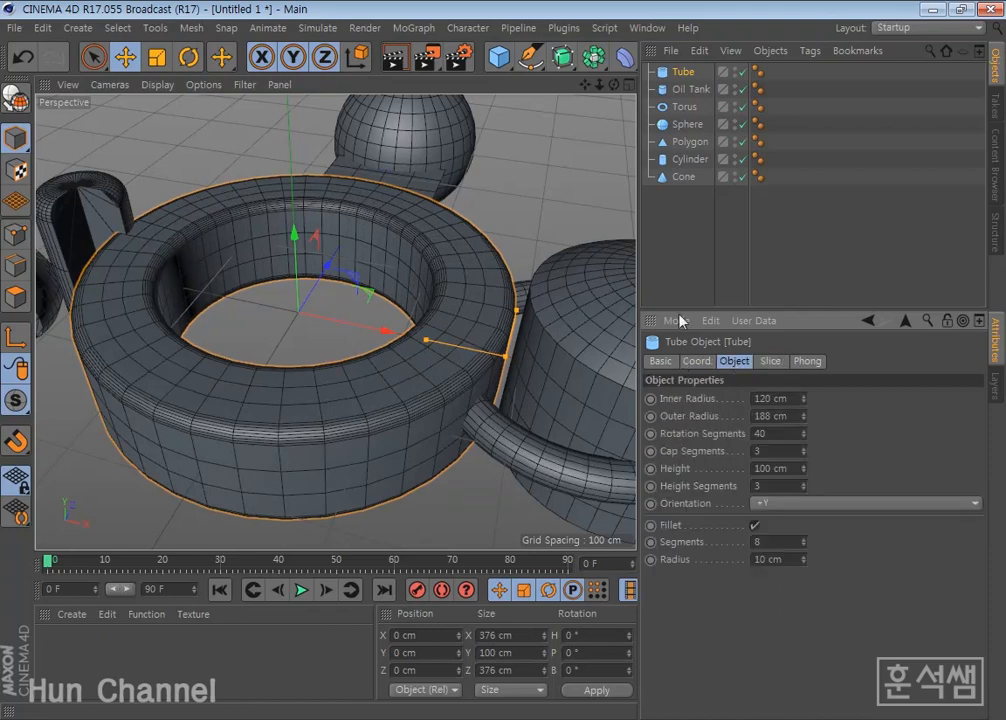
- Add a Pyramid primitive to the scene
click(500, 61)
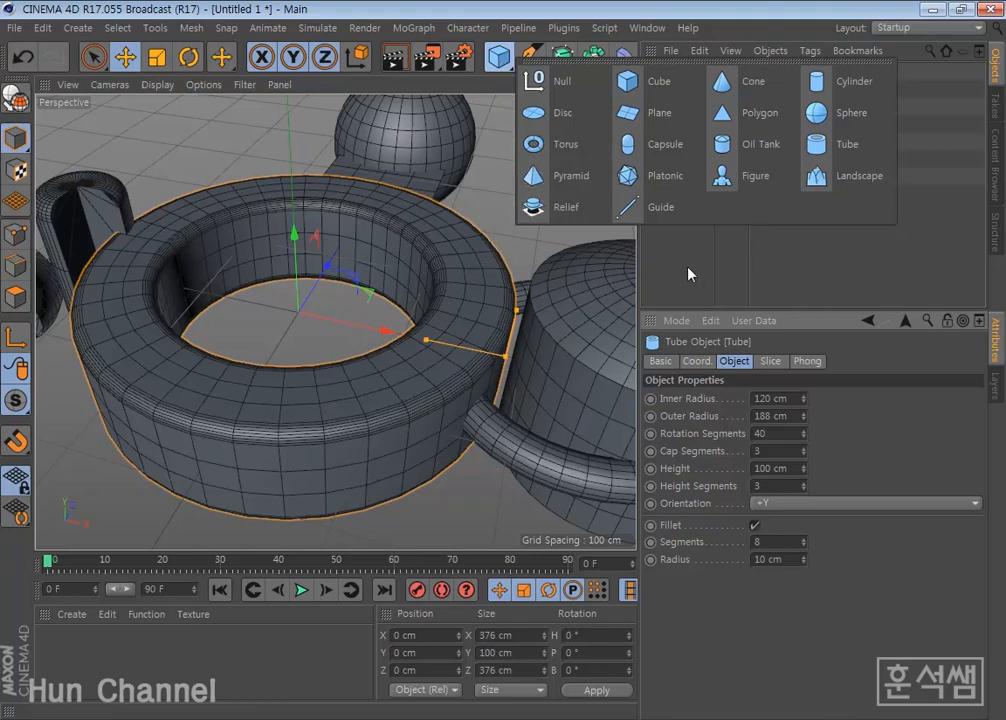
click(551, 180)
scroll(456, 307, down, 6)
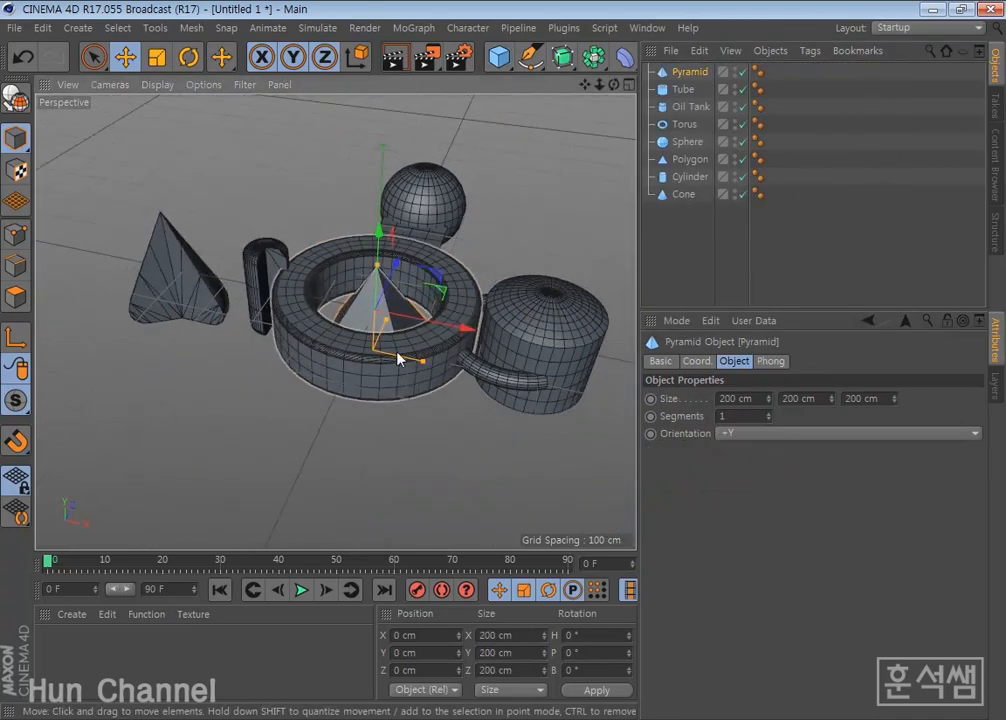
- Select the tube and move it along the Z axis to about -517.8 cm, away from the pyramid
click(398, 356)
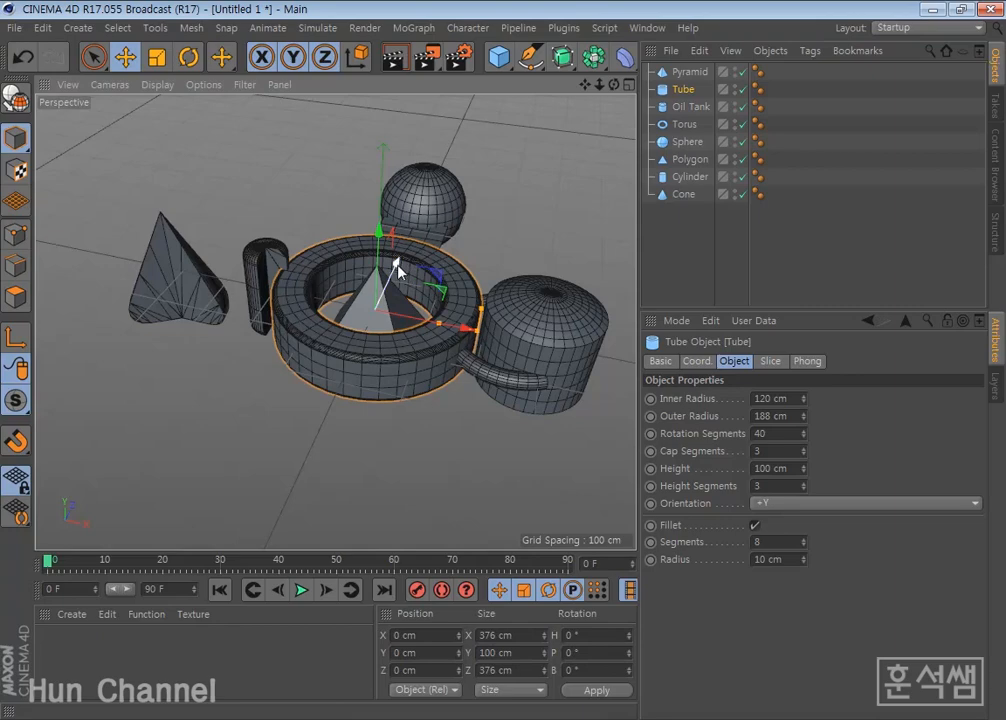
drag(397, 268, 333, 426)
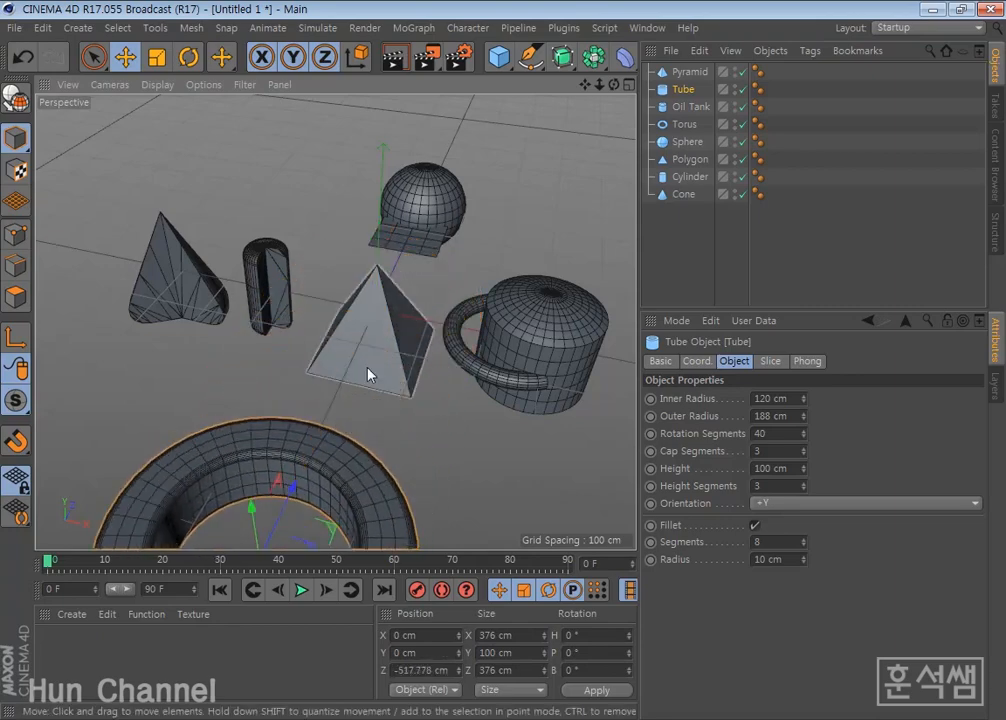
- Select the pyramid and set its number of segments to 4
click(380, 362)
scroll(380, 362, up, 3)
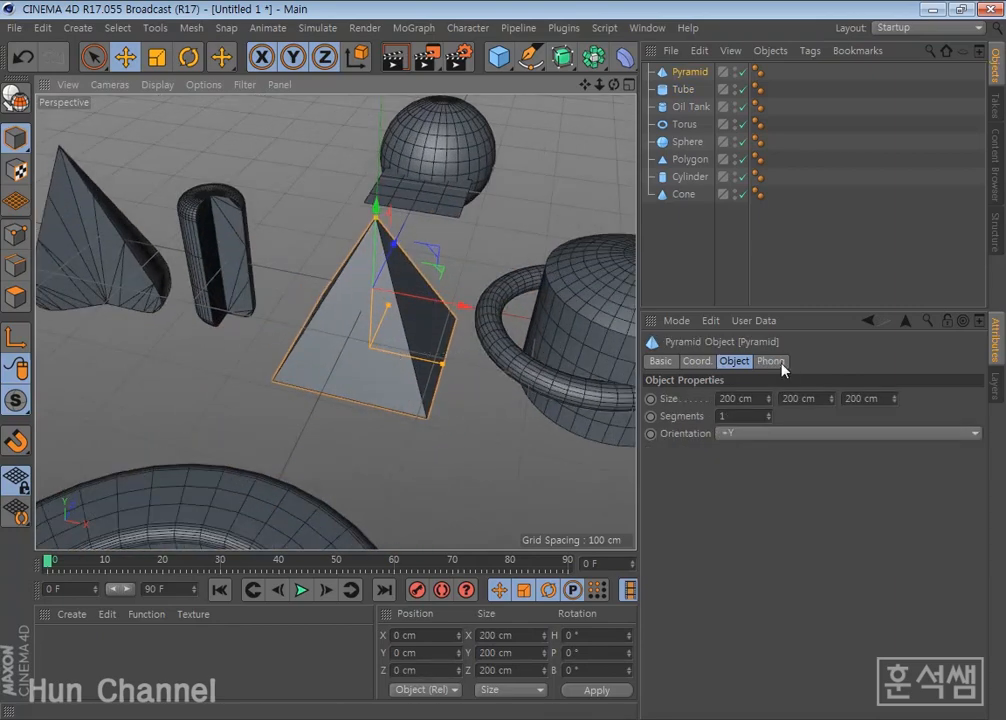
click(769, 413)
click(769, 413)
click(769, 413)
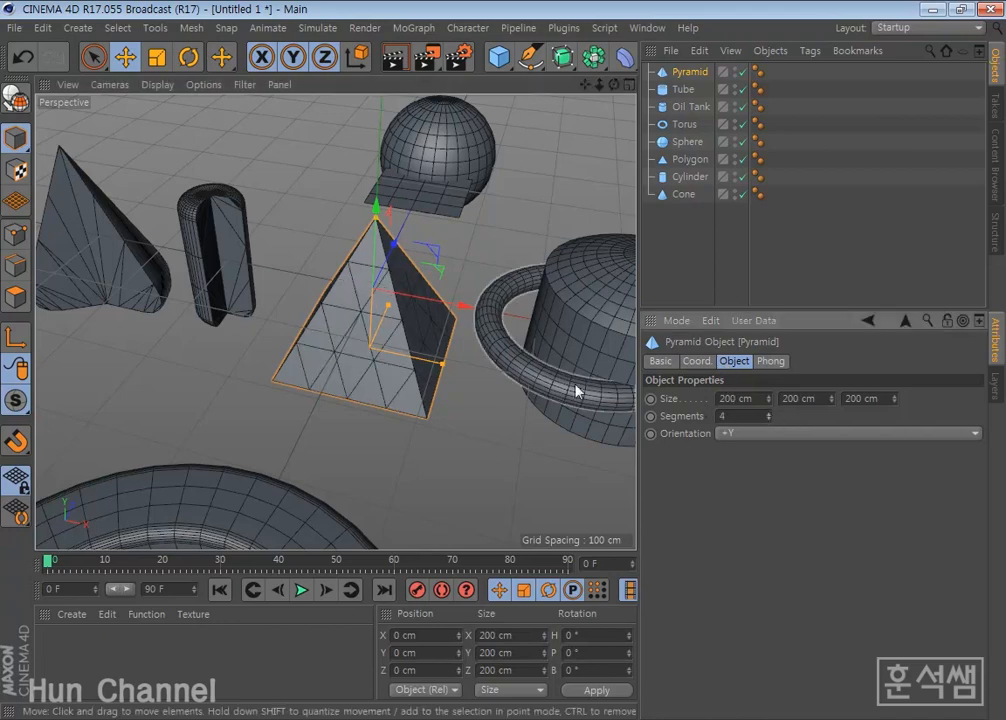
- Try the -X and +X orientations on the pyramid and return it to +Y
alt+drag(355, 445, 337, 395)
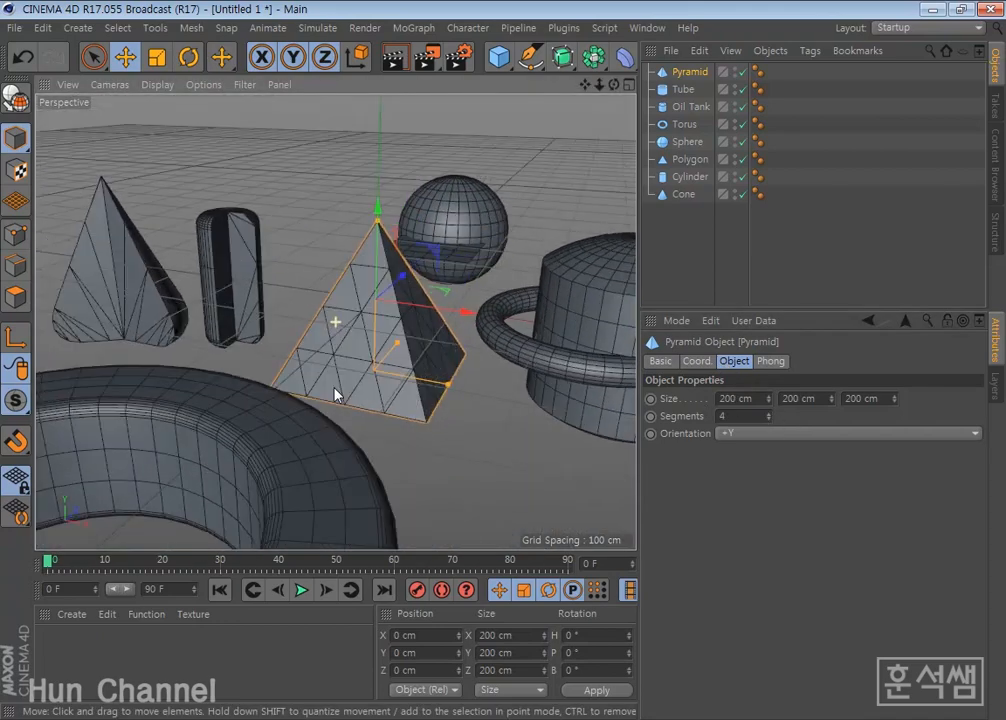
scroll(337, 385, up, 3)
alt+drag(427, 377, 540, 425)
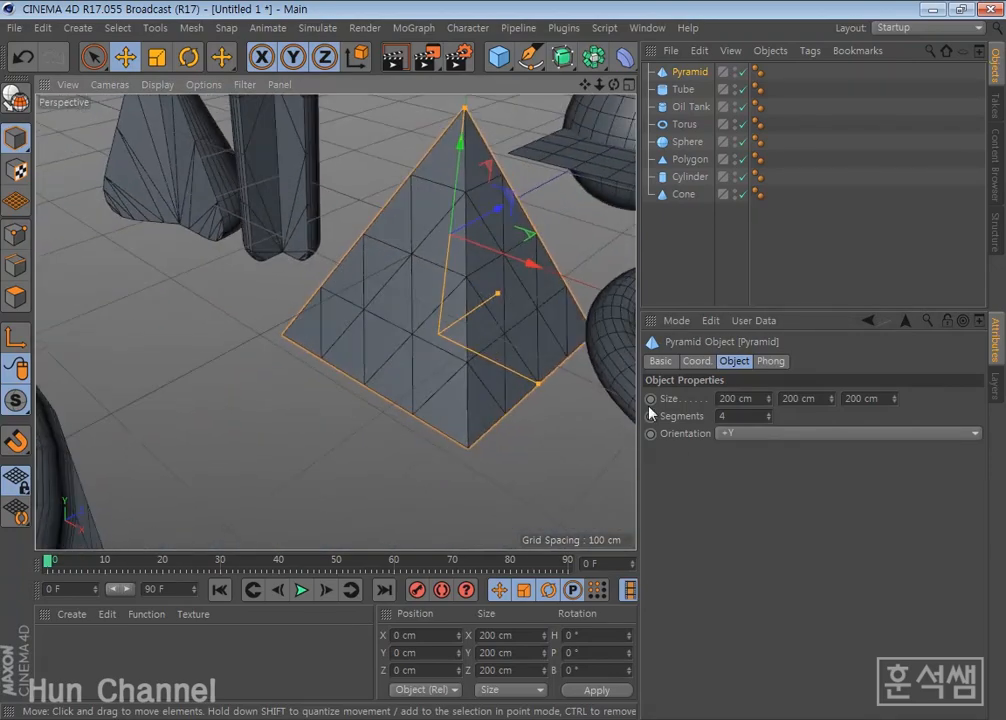
click(764, 434)
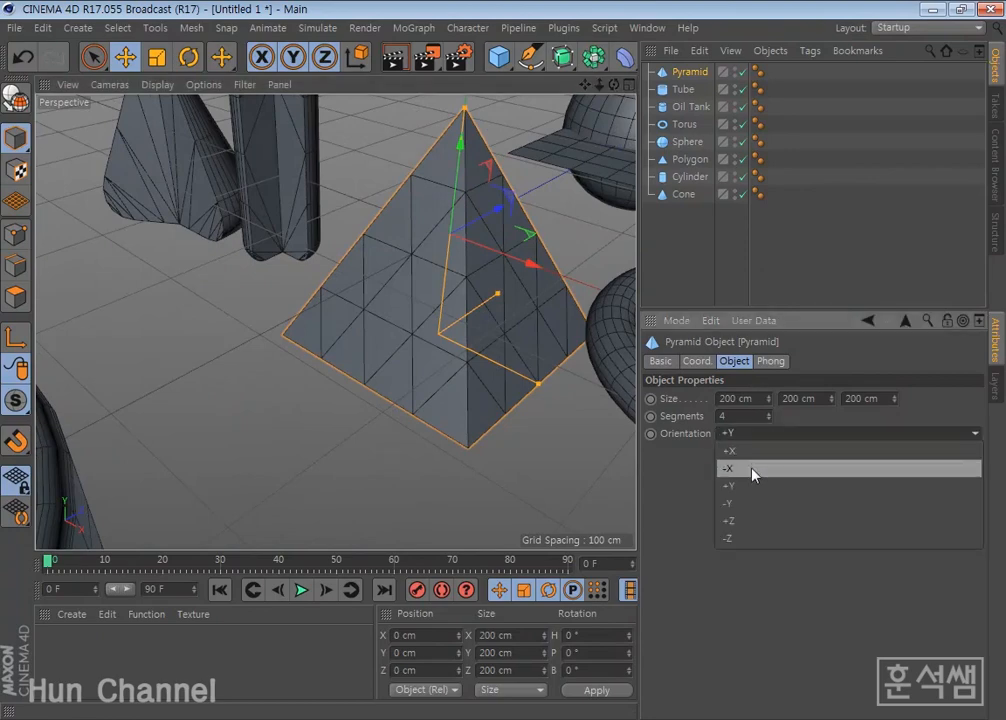
click(755, 469)
click(732, 434)
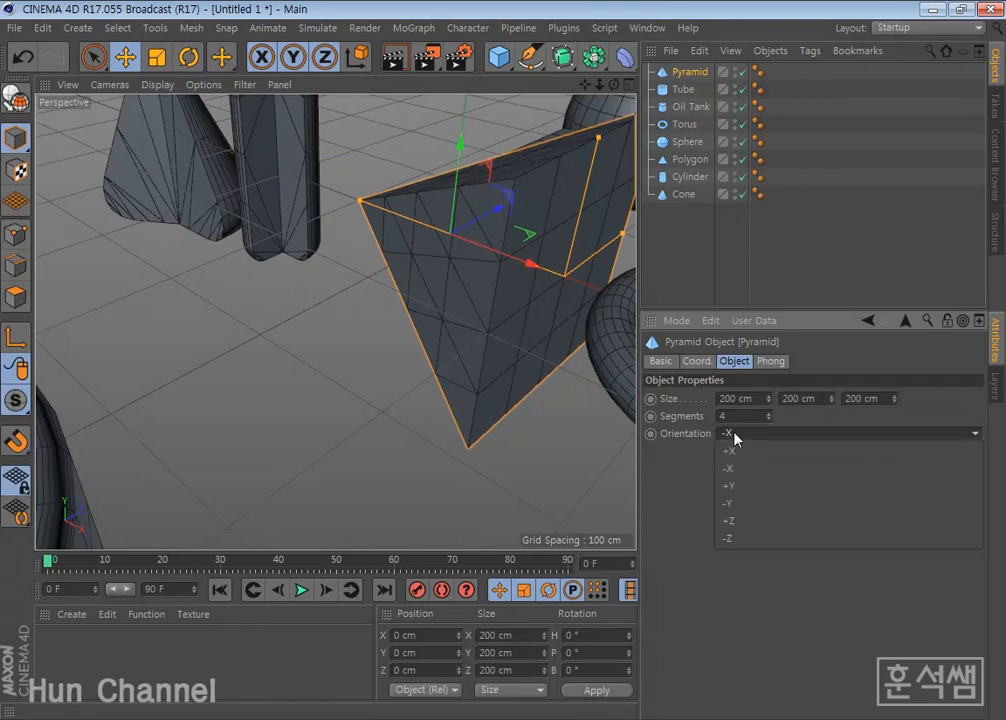
click(736, 456)
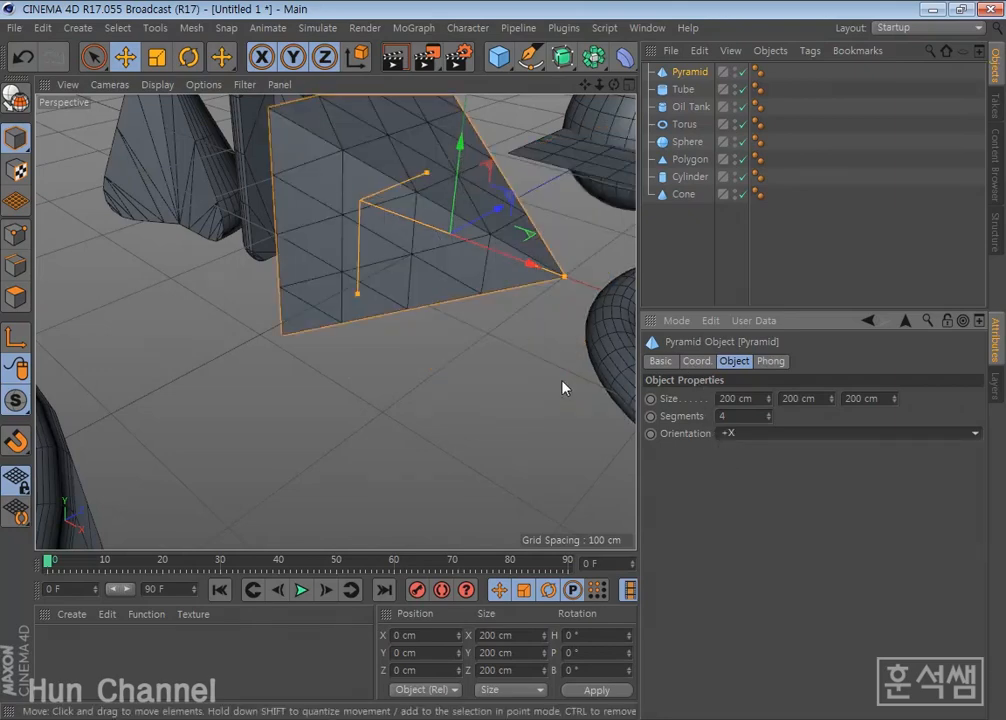
click(739, 434)
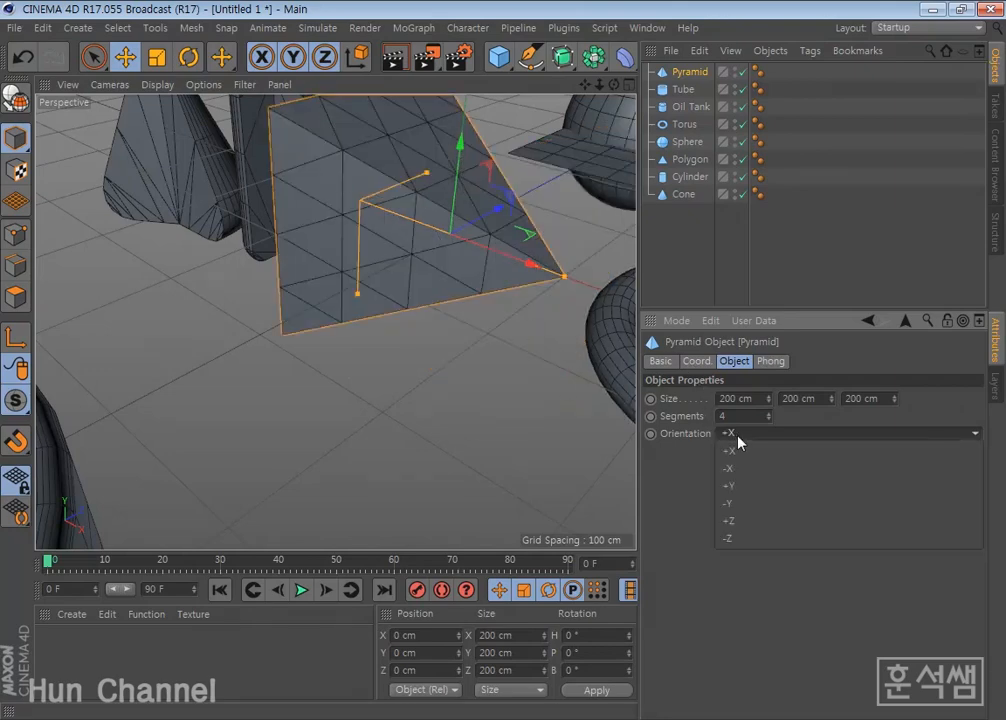
click(752, 487)
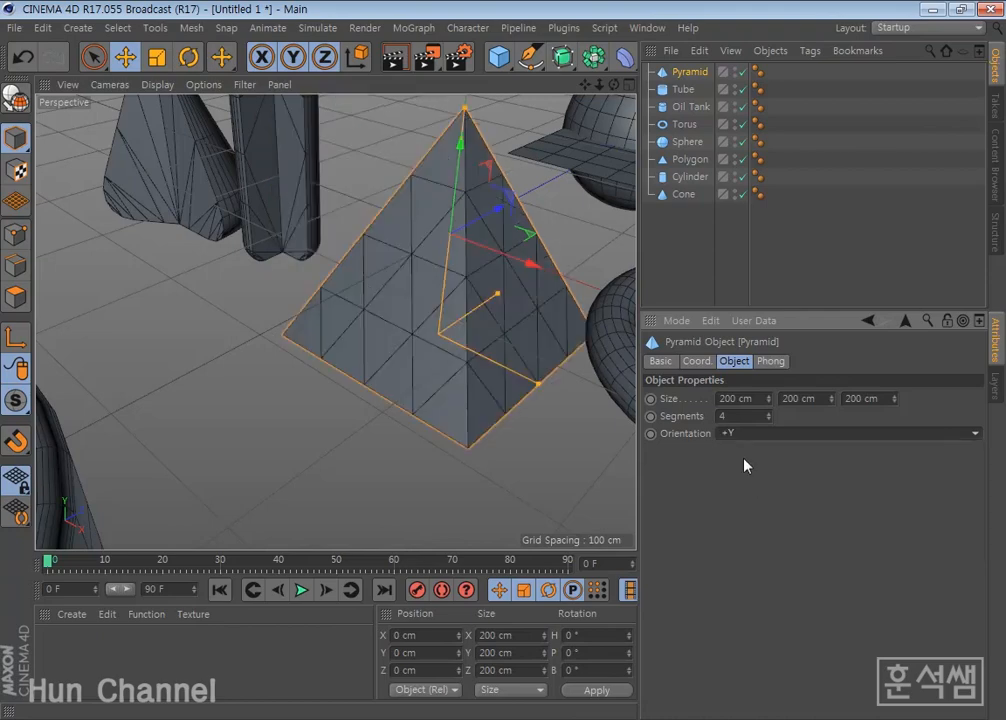
click(733, 436)
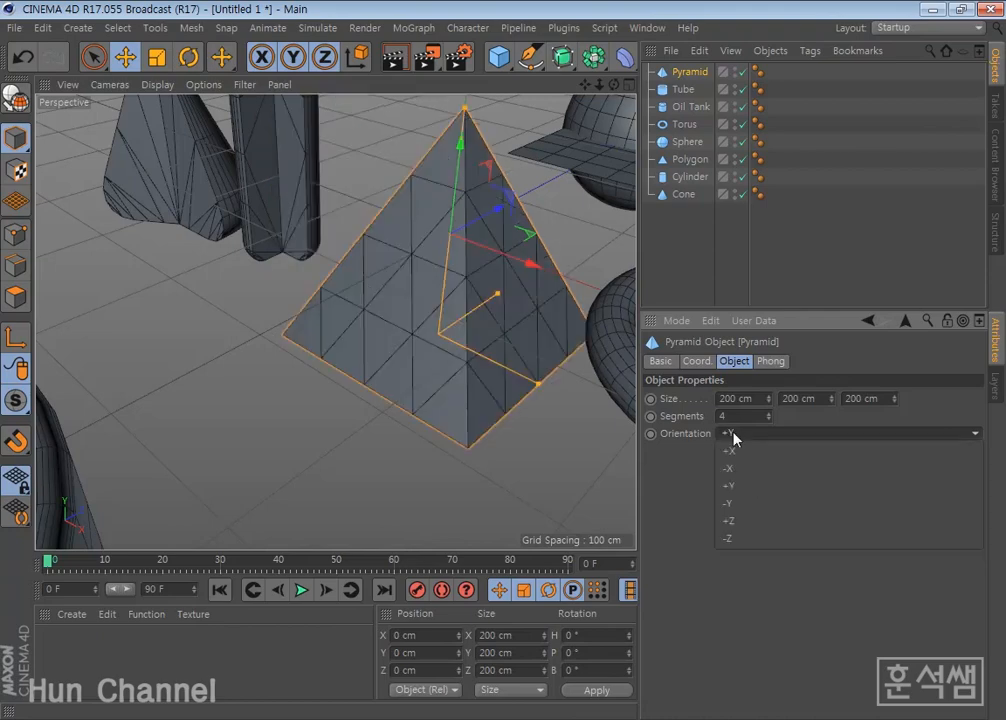
click(745, 487)
- Add a Platonic primitive to the scene
scroll(494, 375, down, 5)
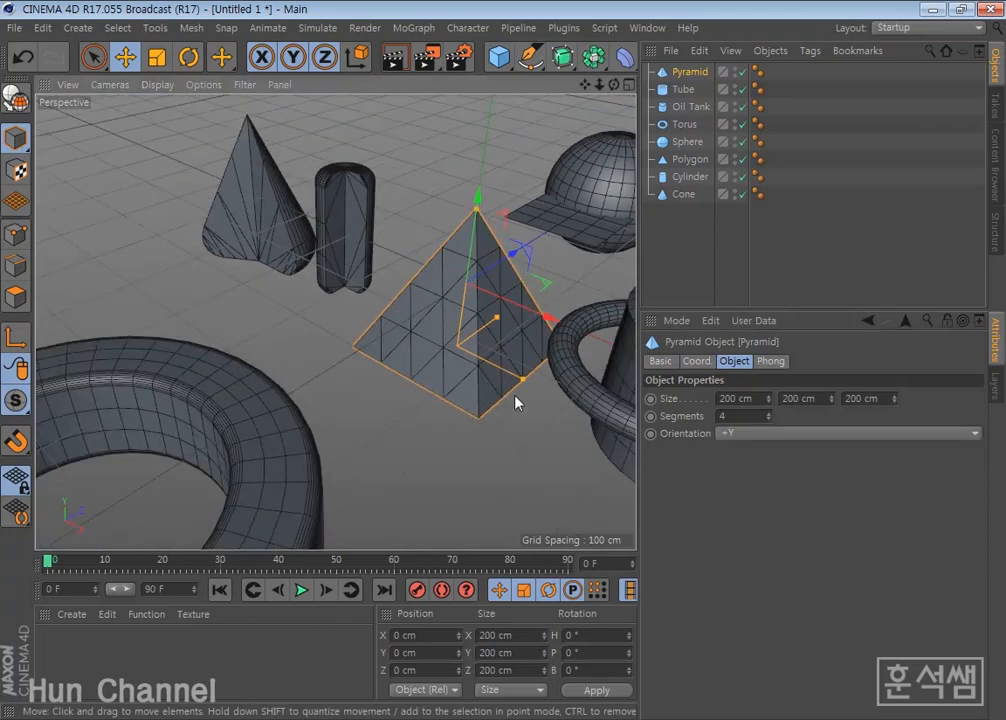
alt+middle_drag(516, 397, 275, 376)
click(499, 56)
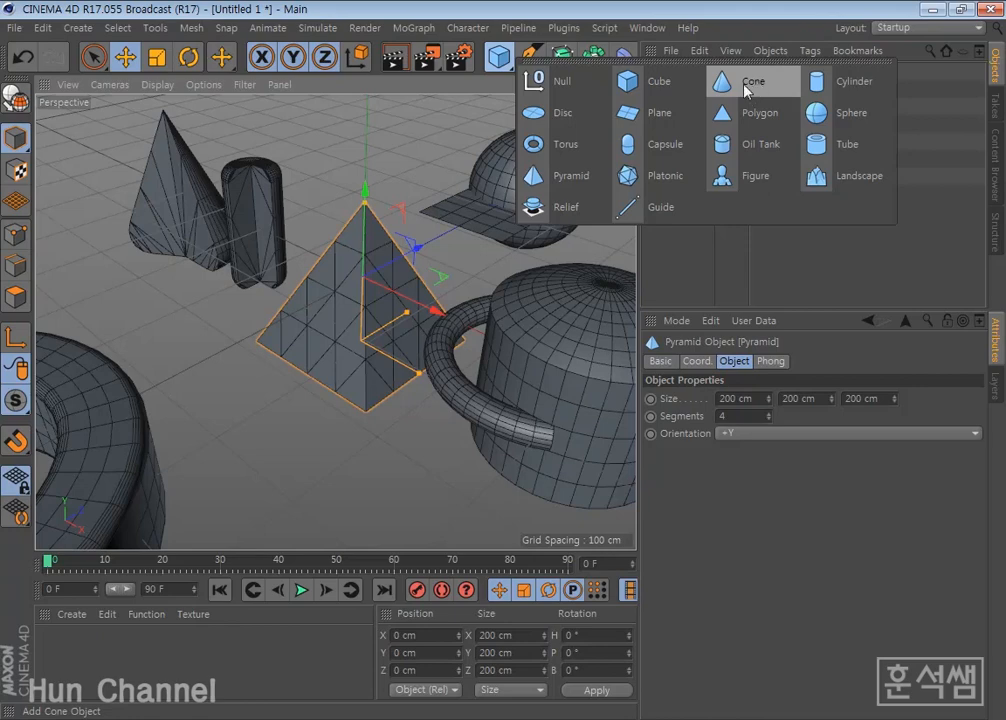
click(659, 179)
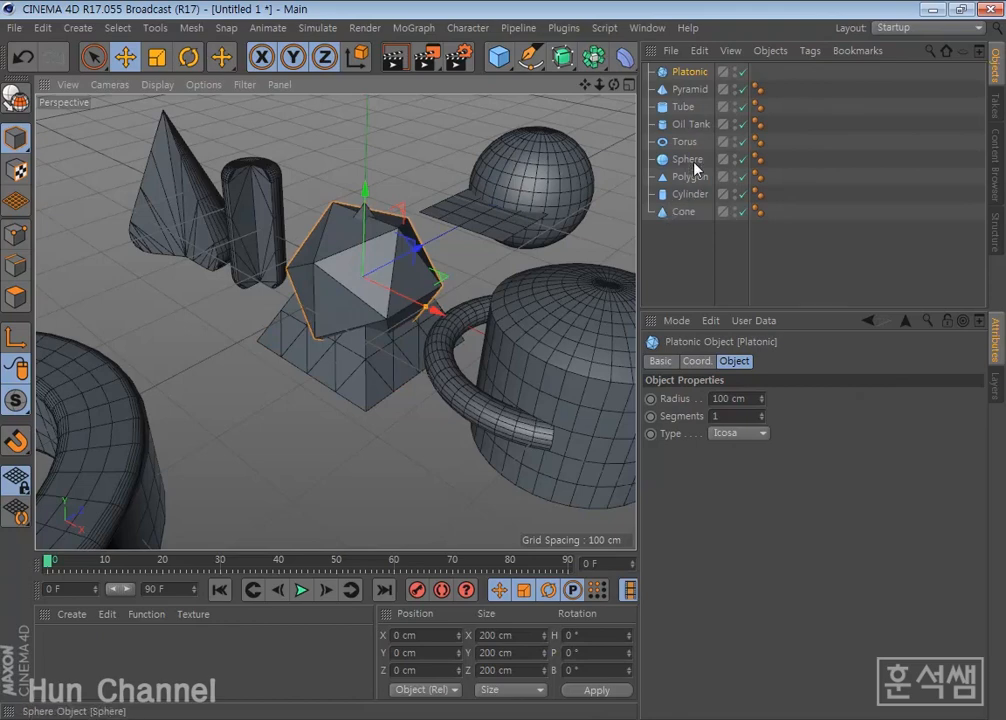
- Select the pyramid and move it along the X axis to about 236 cm, away from the Platonic object
click(692, 92)
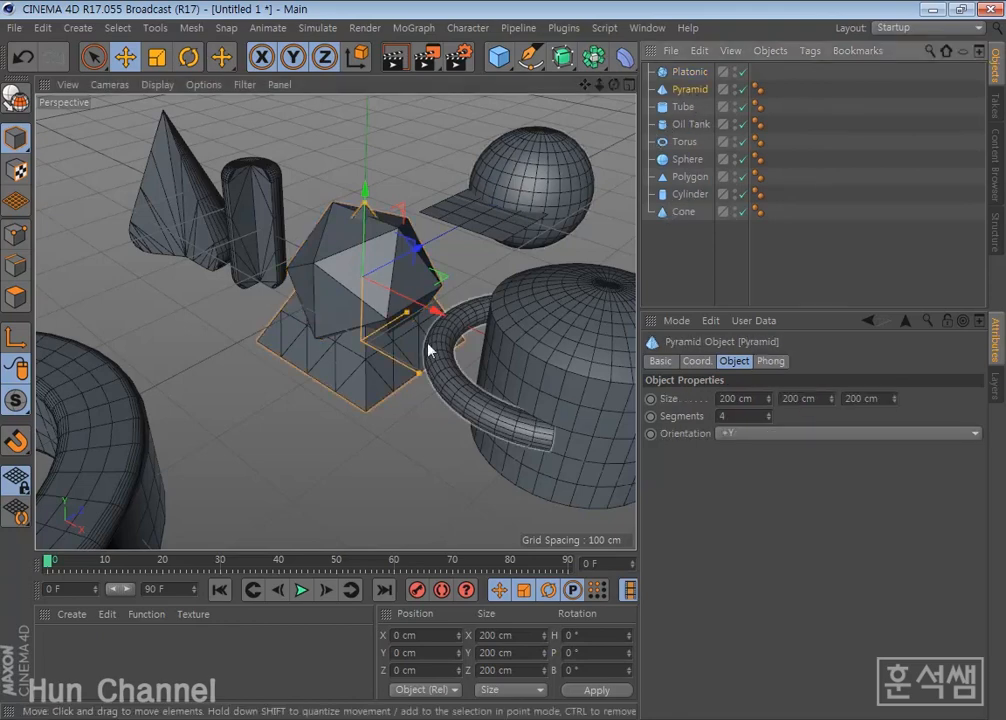
drag(433, 313, 628, 400)
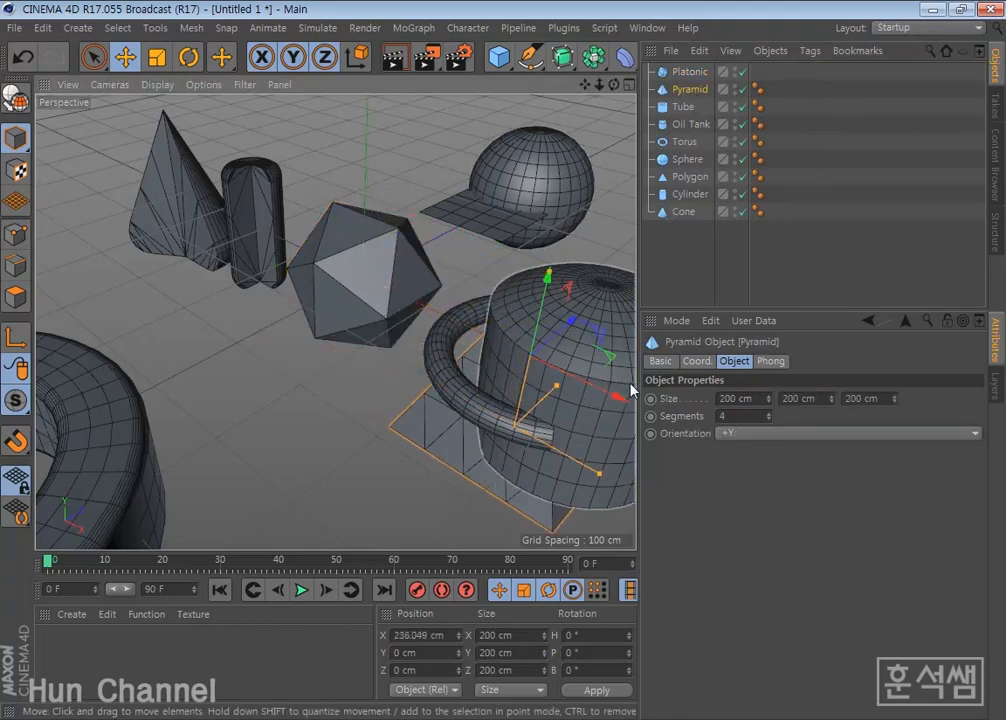
click(497, 62)
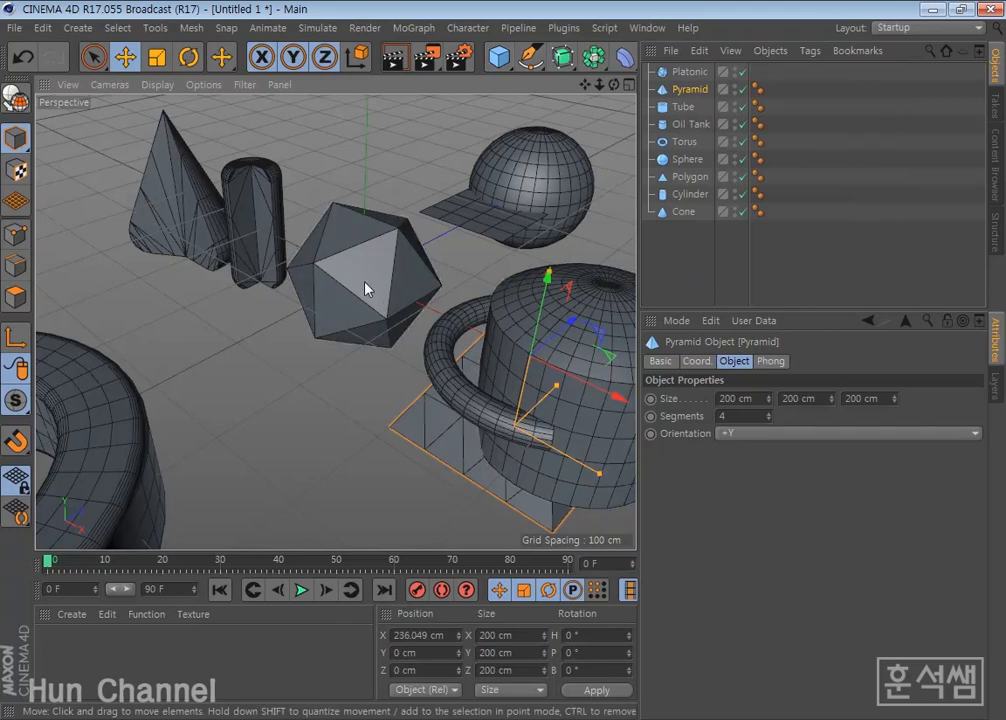
- Select the Platonic object and set its number of segments to 2
click(686, 72)
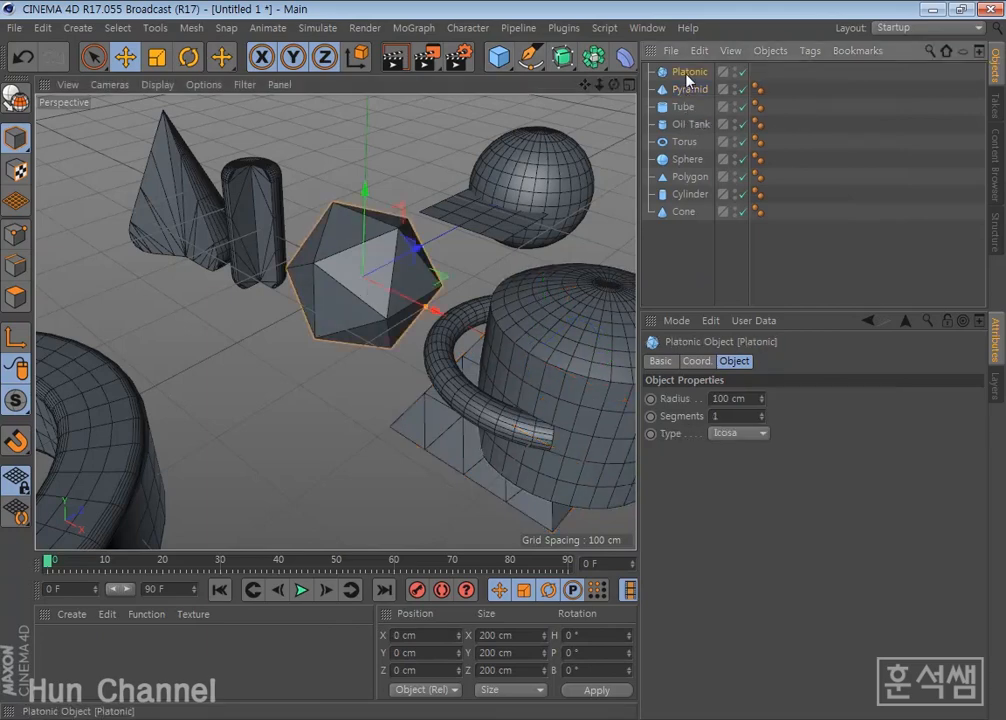
click(762, 414)
click(762, 414)
click(761, 420)
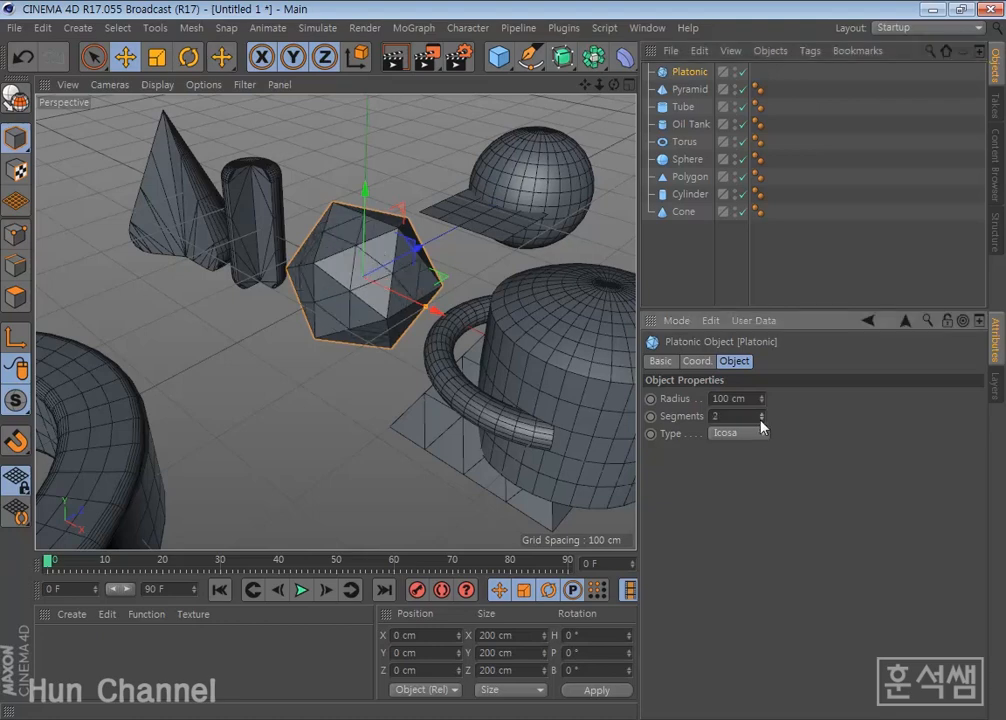
- Try the Tetra, Hexa and Octa types on the Platonic object
click(757, 437)
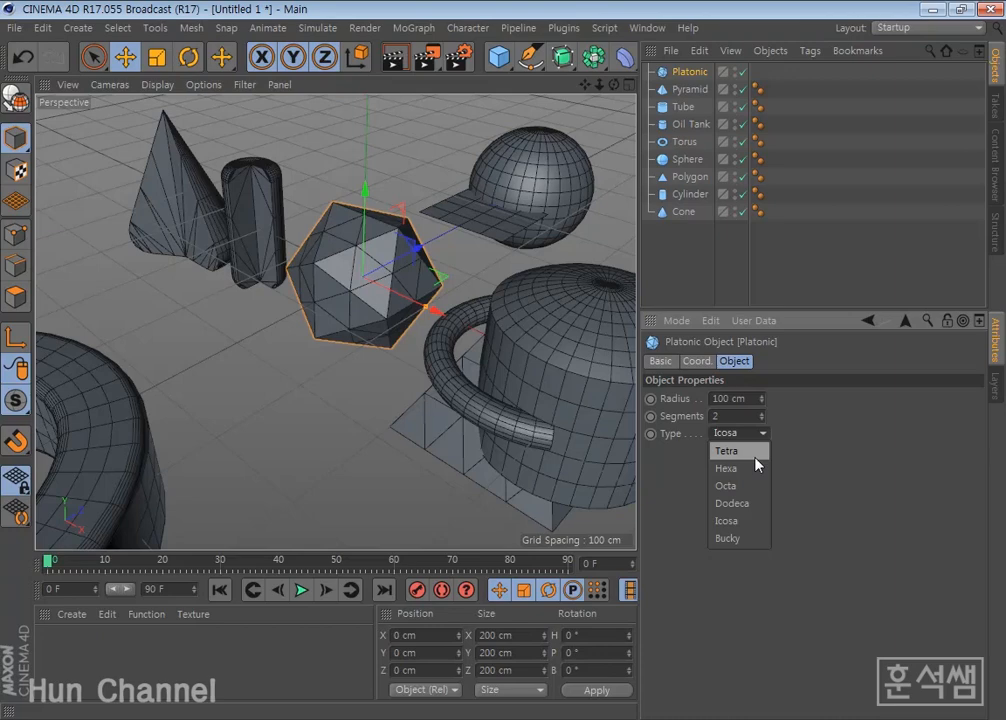
click(756, 456)
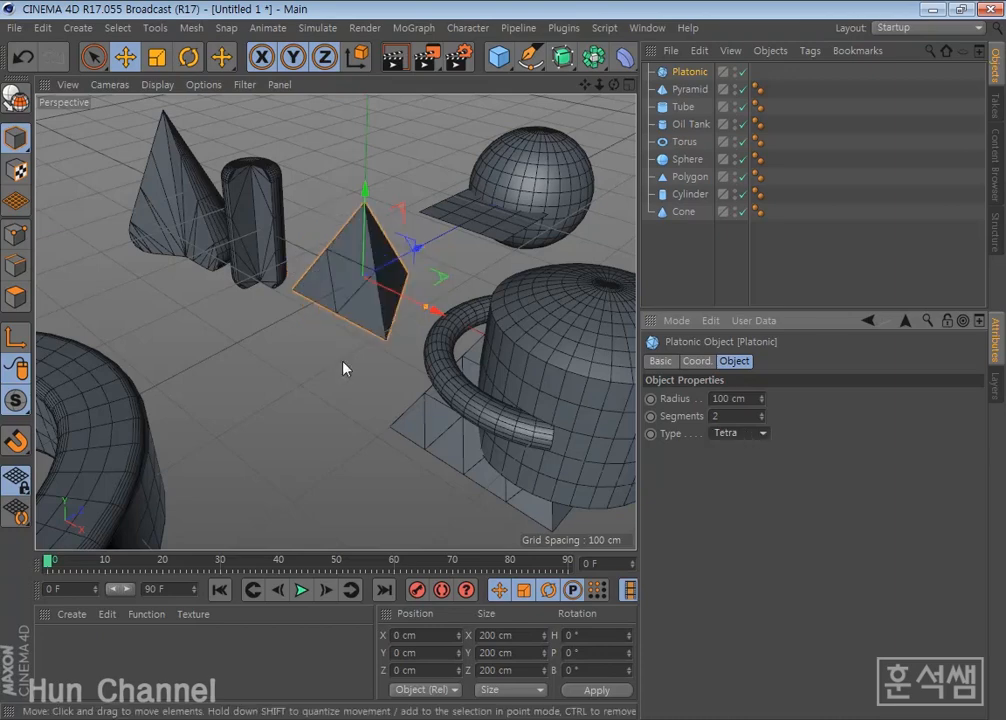
alt+drag(348, 366, 605, 378)
click(737, 435)
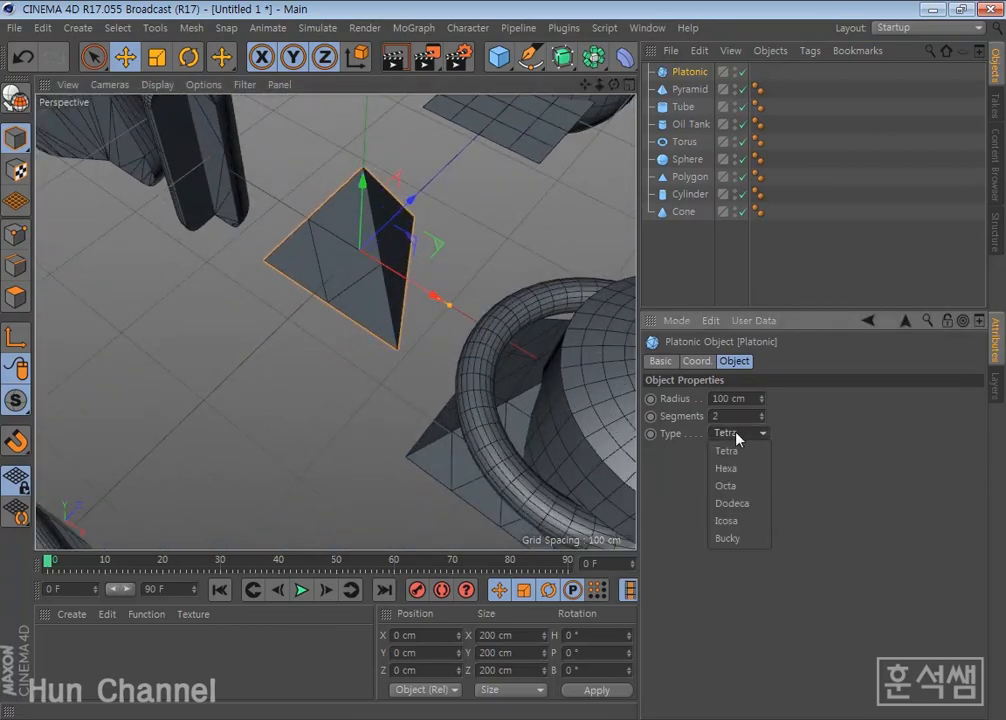
click(748, 474)
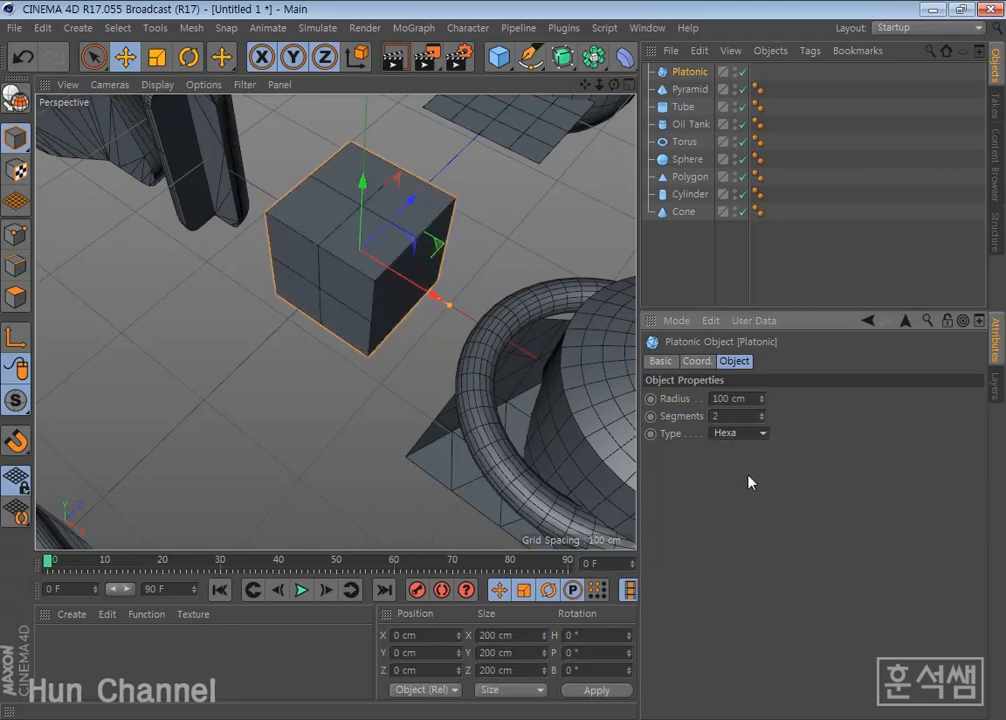
click(752, 436)
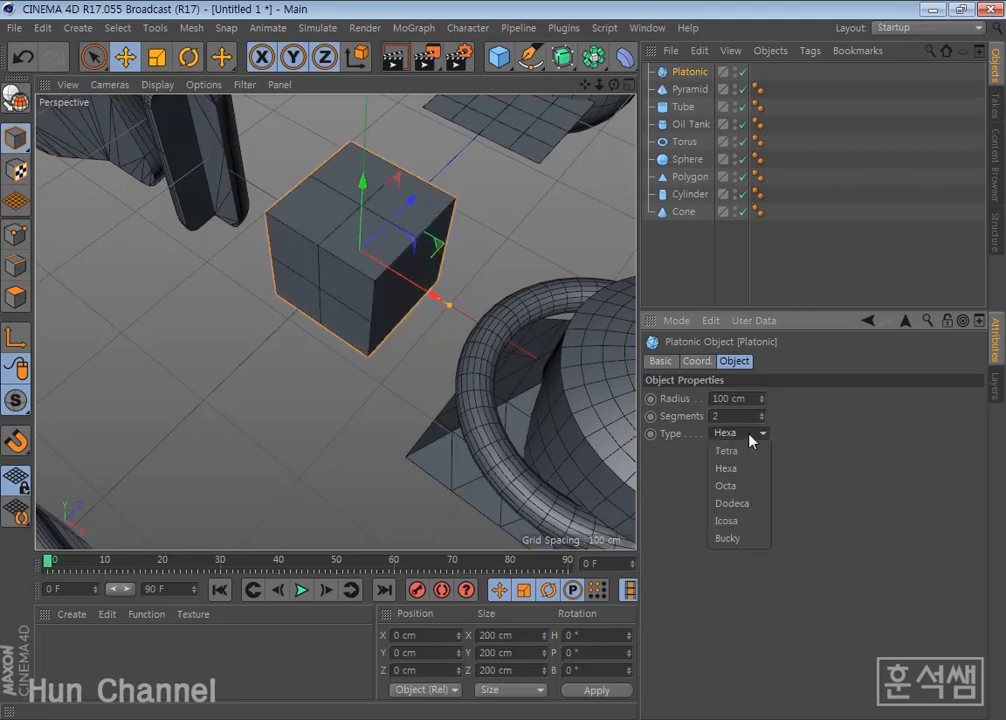
click(750, 486)
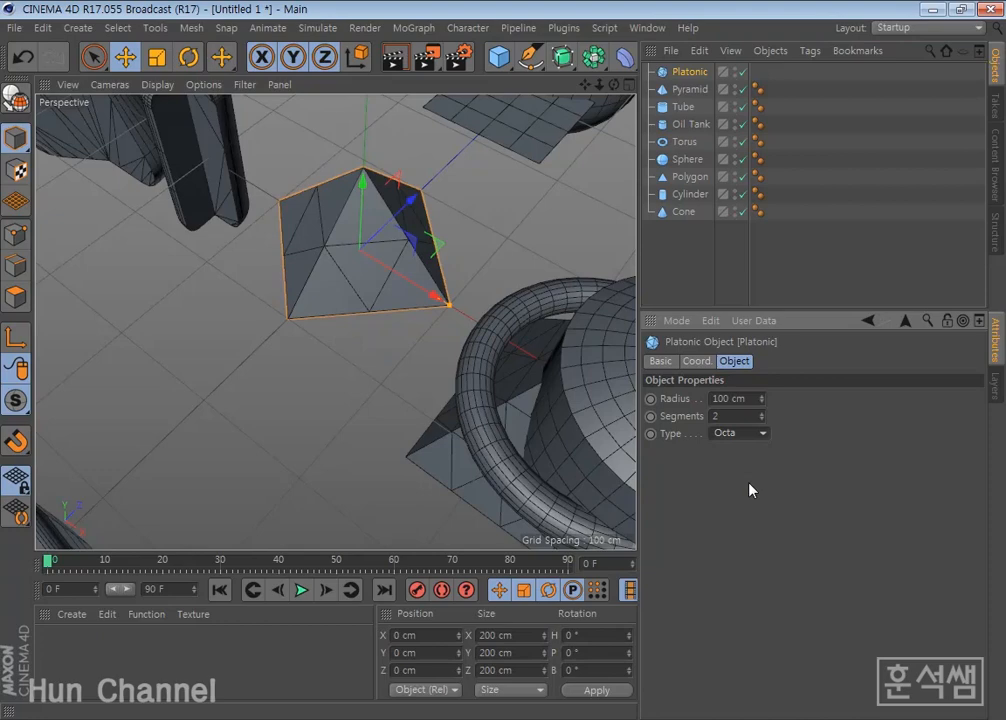
- Try the Dodeca, Icosa and Bucky types on the Platonic object
alt+drag(380, 342, 348, 274)
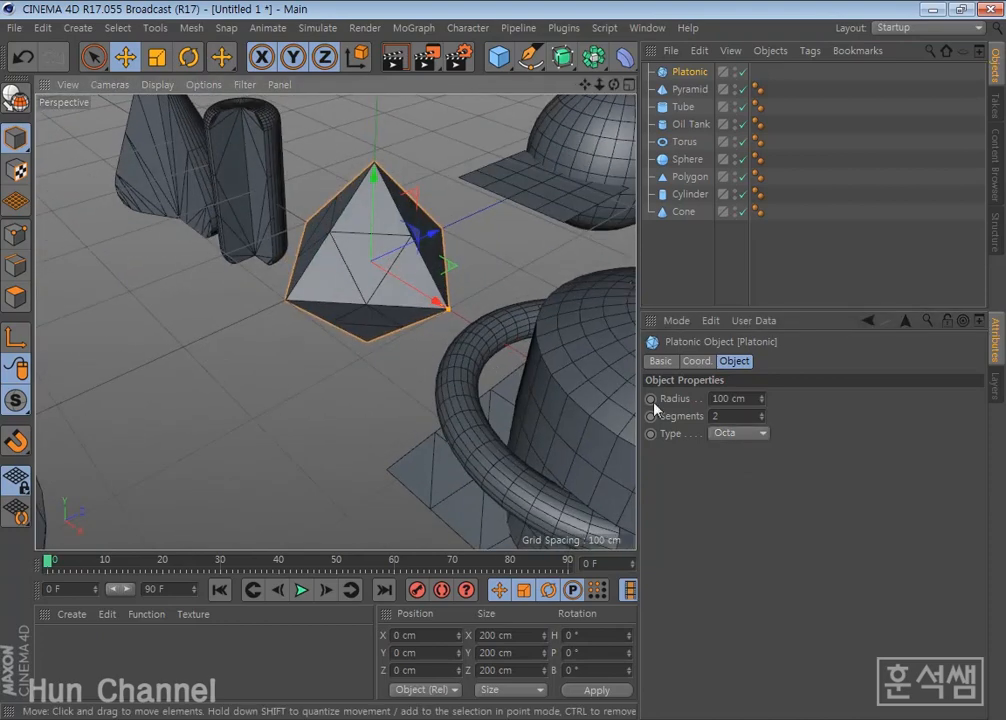
click(741, 436)
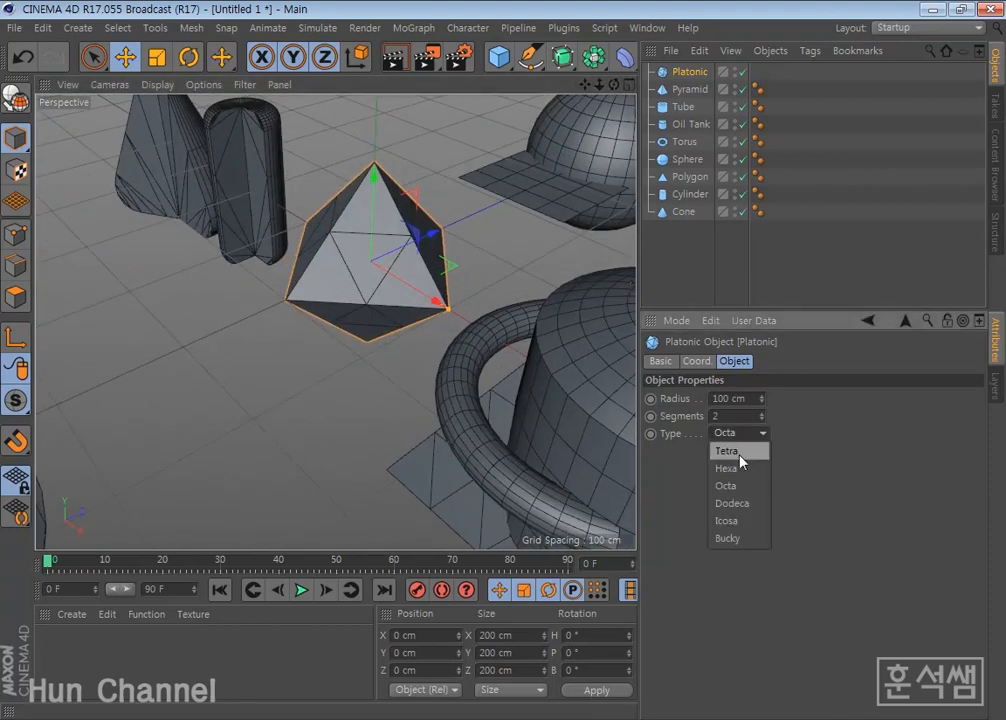
click(759, 513)
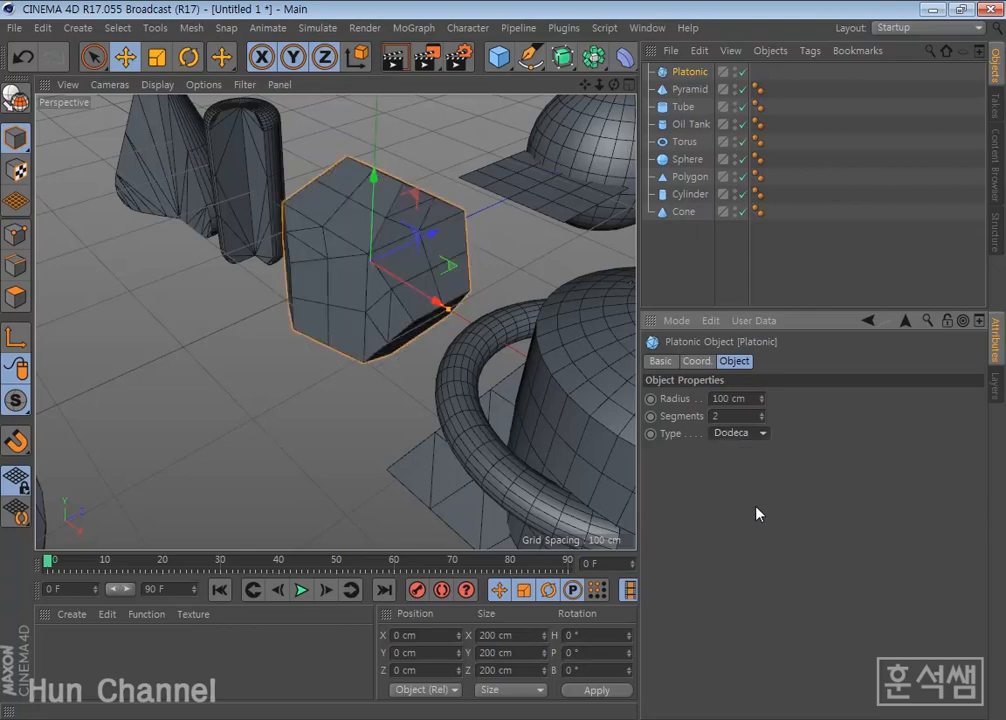
alt+drag(340, 325, 489, 429)
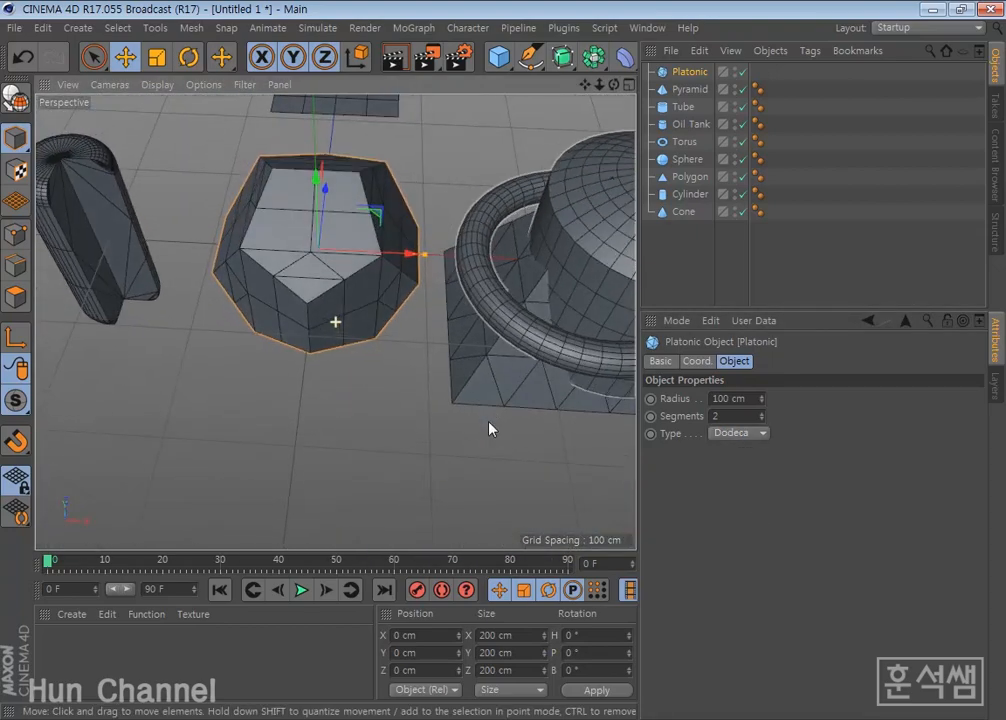
click(737, 433)
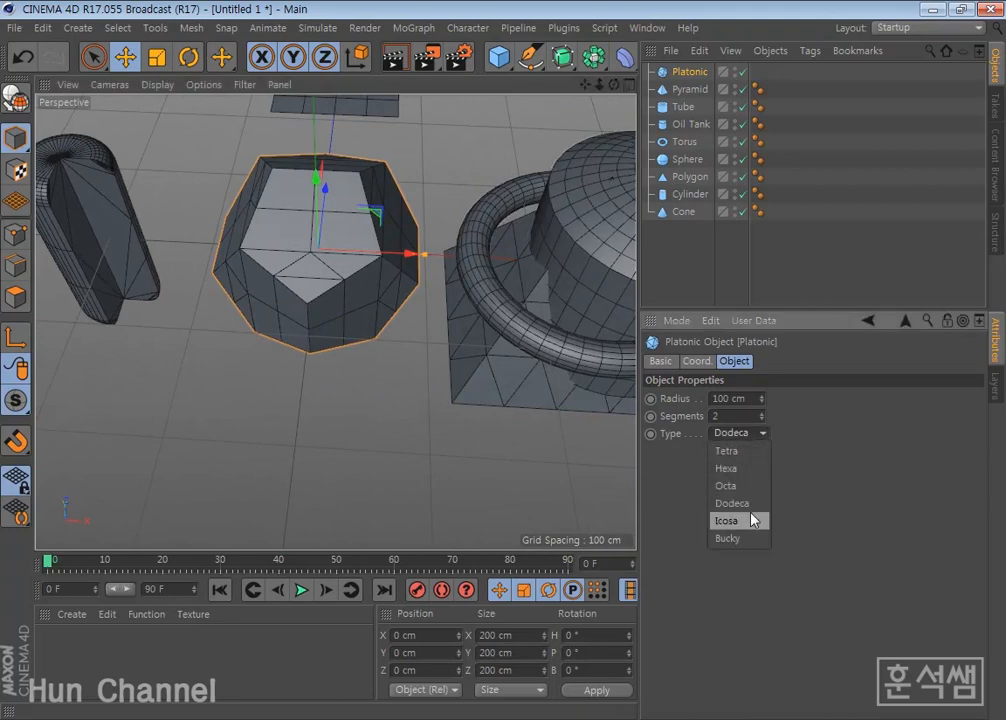
click(750, 520)
click(738, 433)
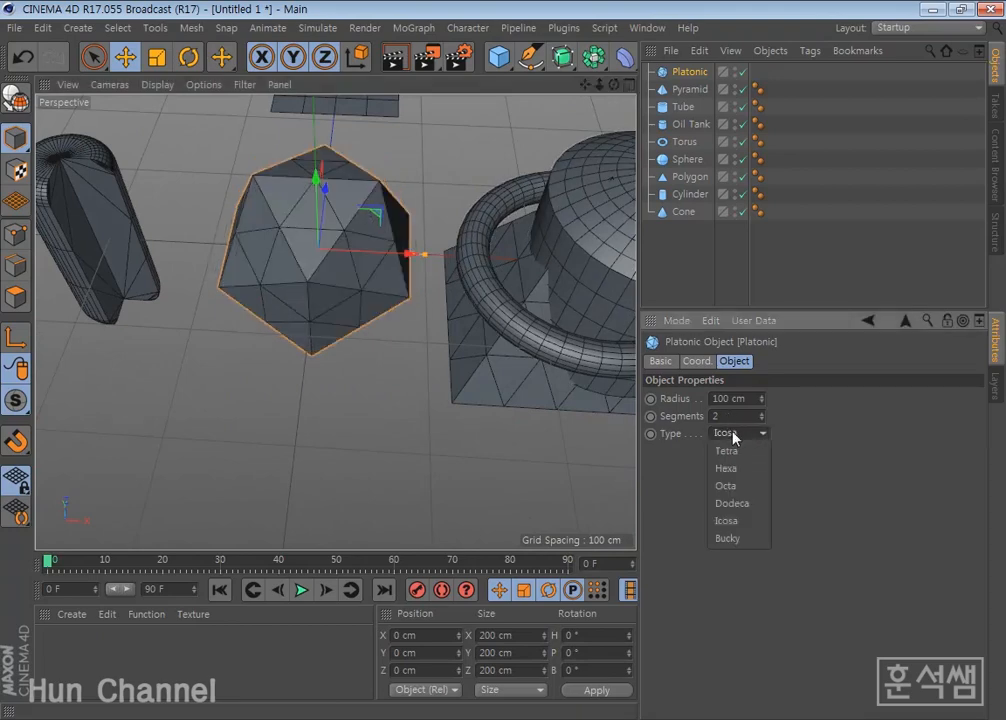
click(750, 539)
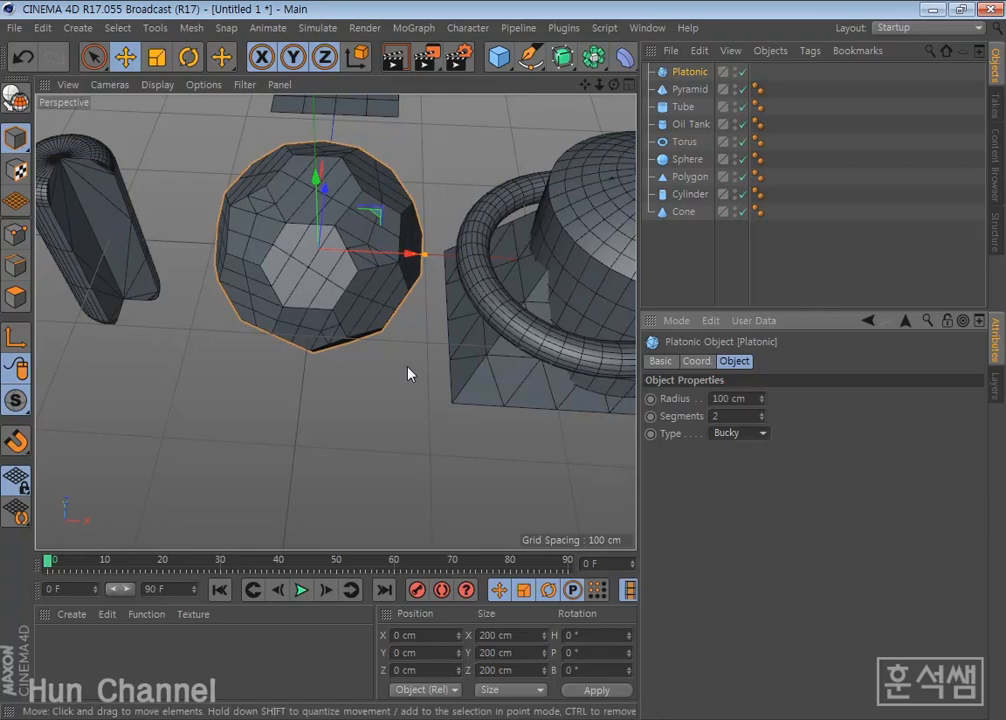
- Switch the Platonic object back to the Icosa type and finally set its type to Octa
alt+drag(411, 373, 440, 372)
click(745, 438)
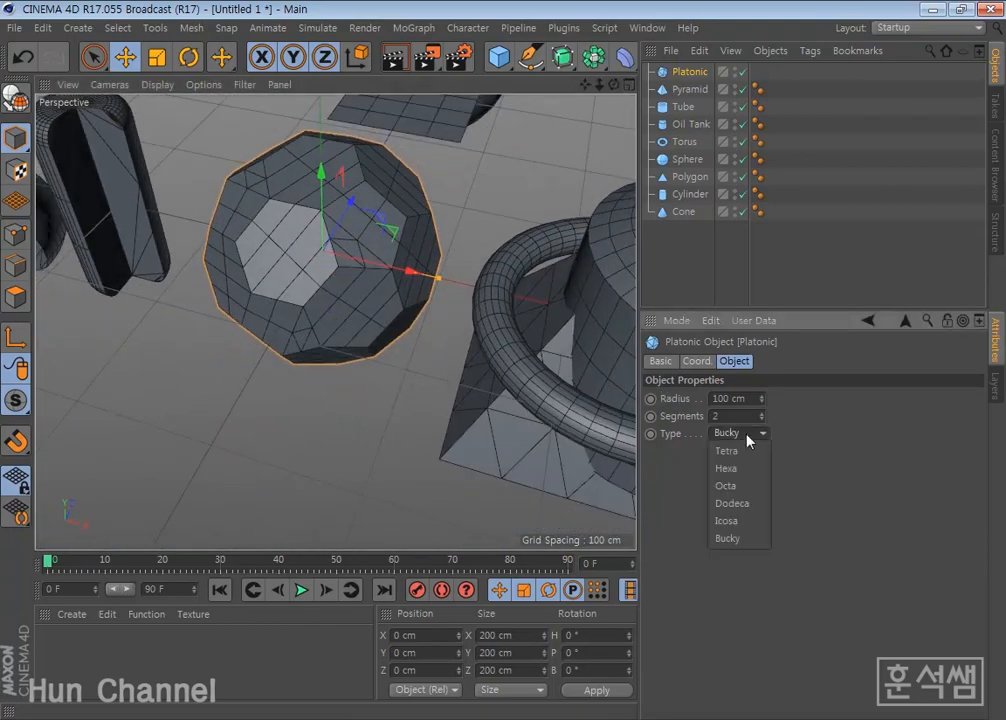
click(757, 520)
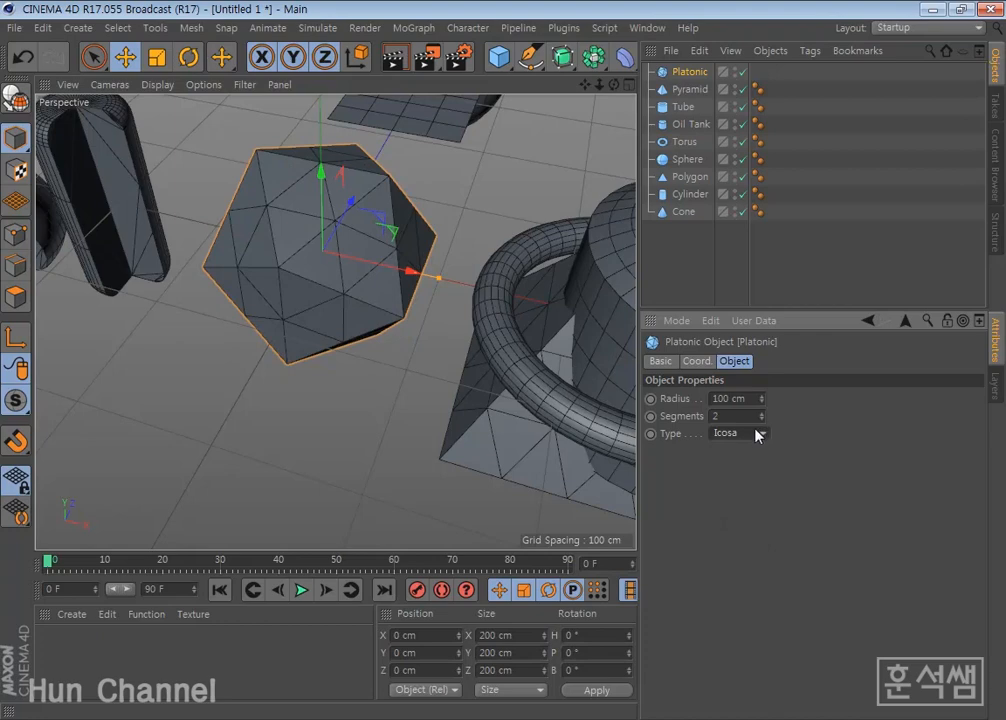
click(757, 435)
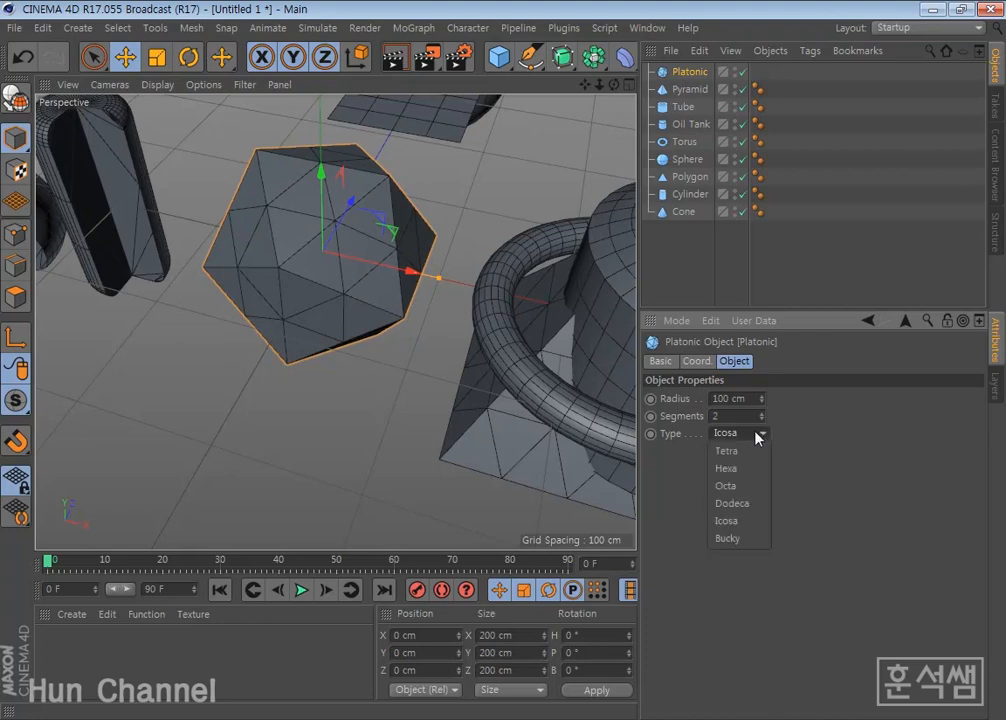
click(744, 488)
- Add a Figure primitive to the scene and move it along the X axis to about 99 cm
click(501, 65)
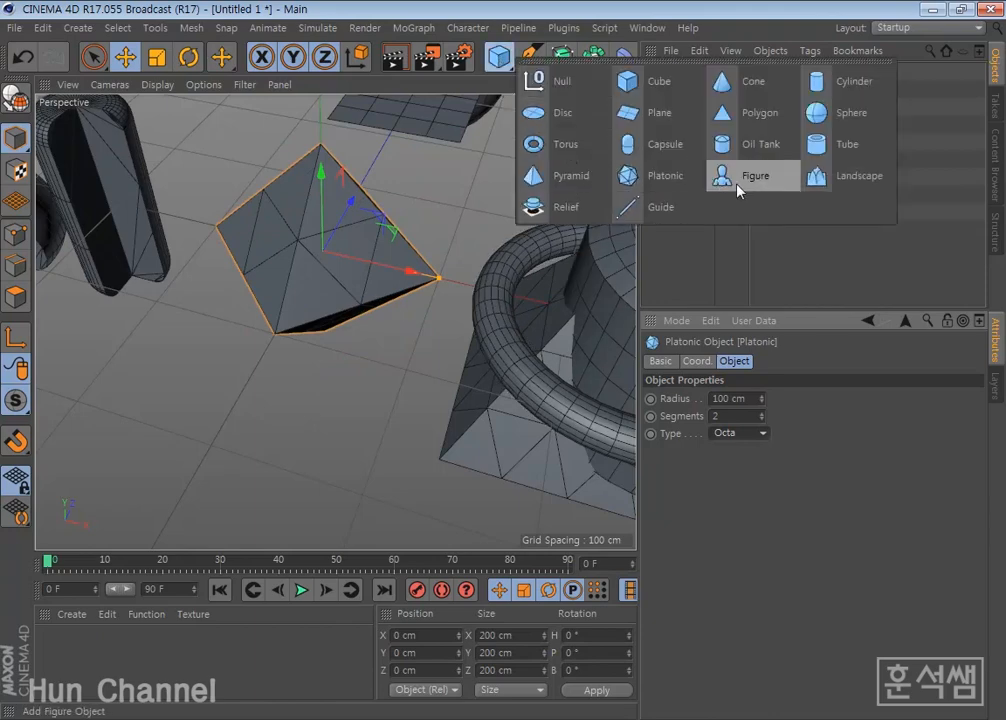
click(740, 187)
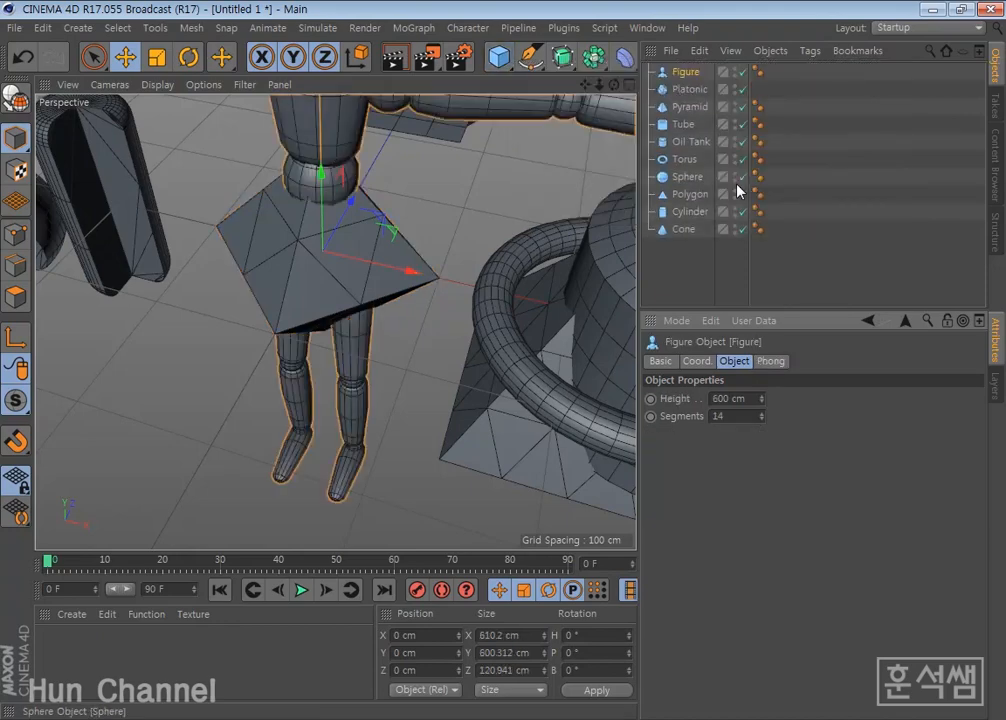
alt+drag(326, 330, 360, 380)
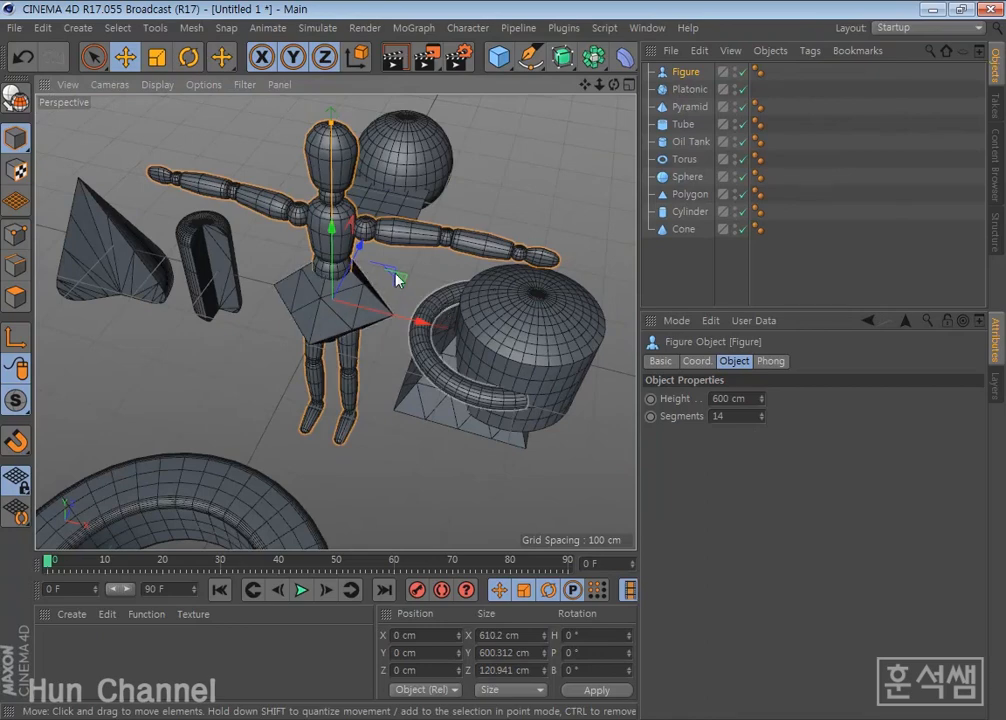
alt+drag(398, 278, 440, 274)
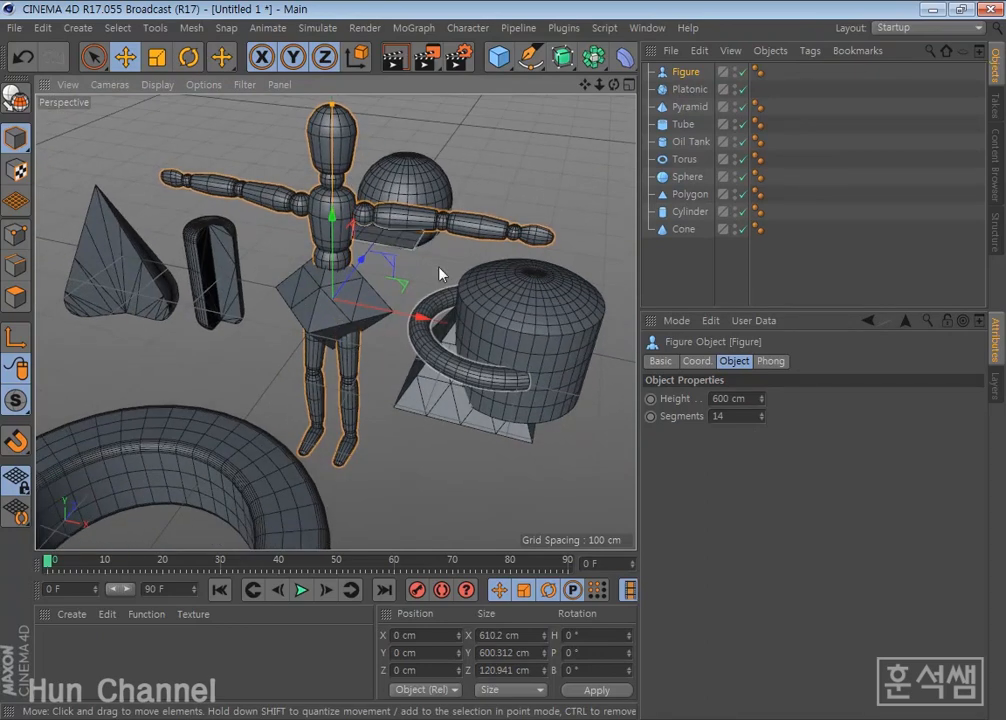
click(756, 398)
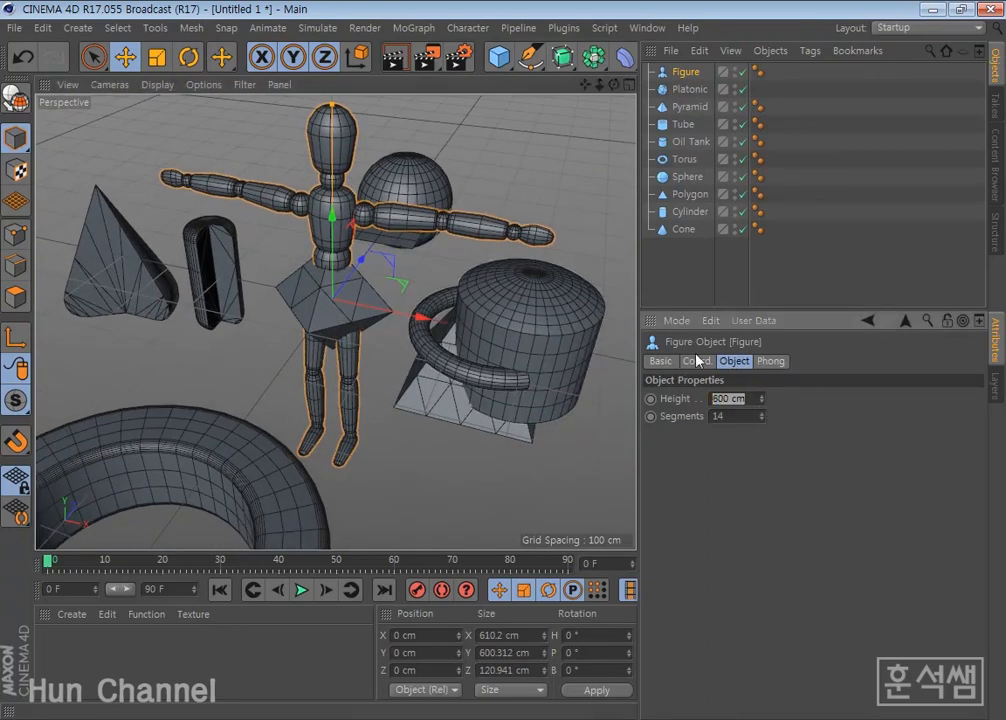
drag(418, 316, 482, 333)
mouse_move(561, 359)
alt+mouse_down()
mouse_move(472, 363)
mouse_move(546, 358)
alt+mouse_up()
alt+middle_drag(506, 340, 349, 376)
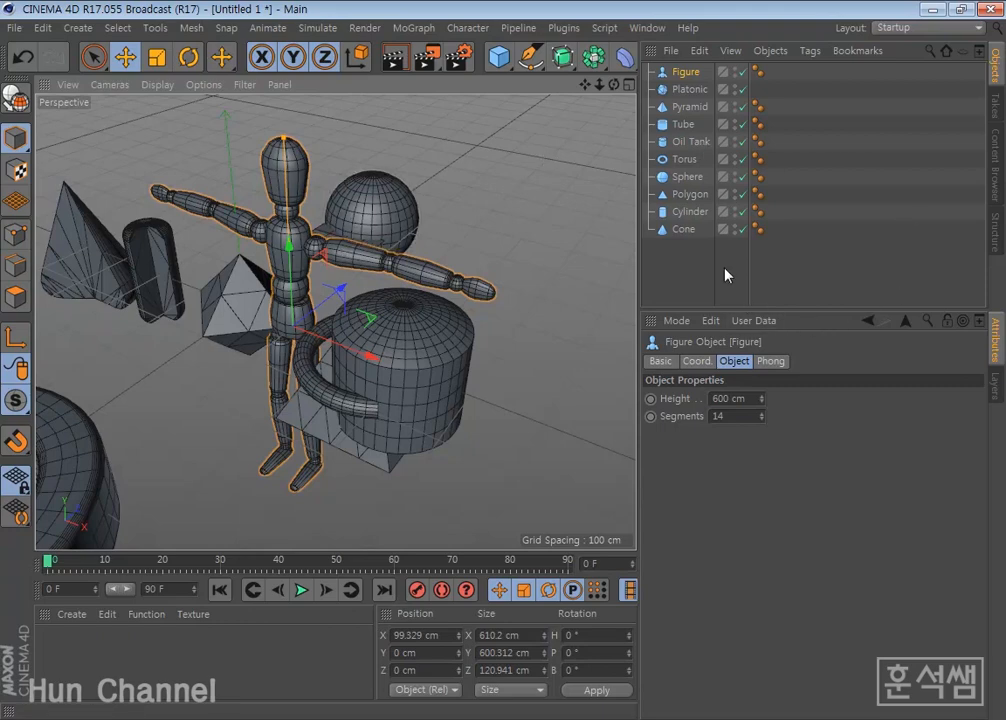
click(504, 61)
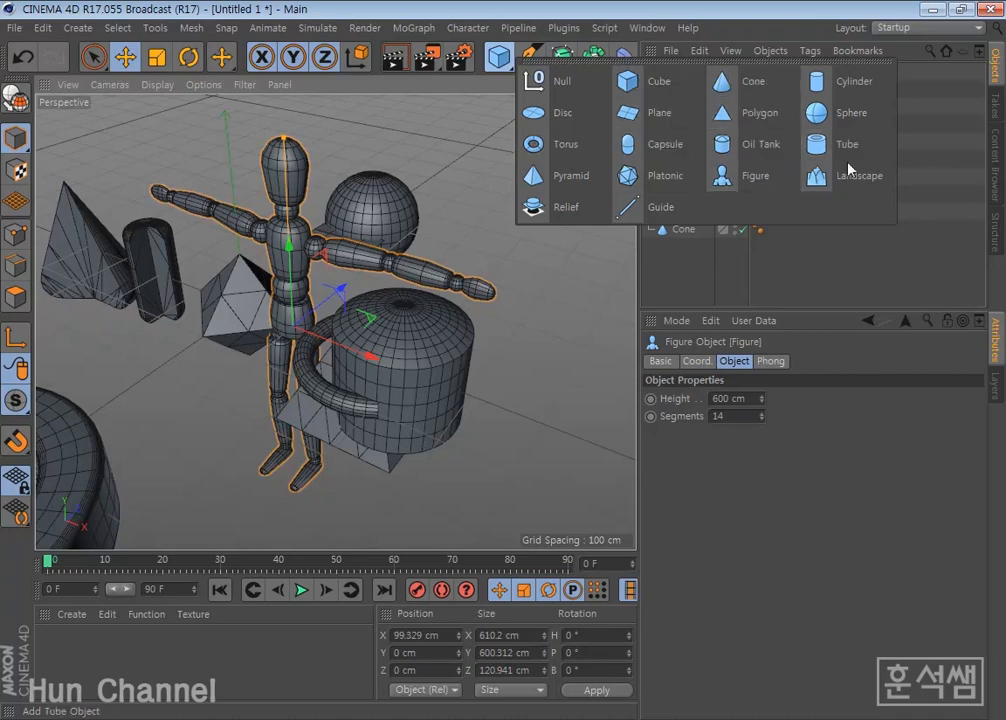
click(682, 277)
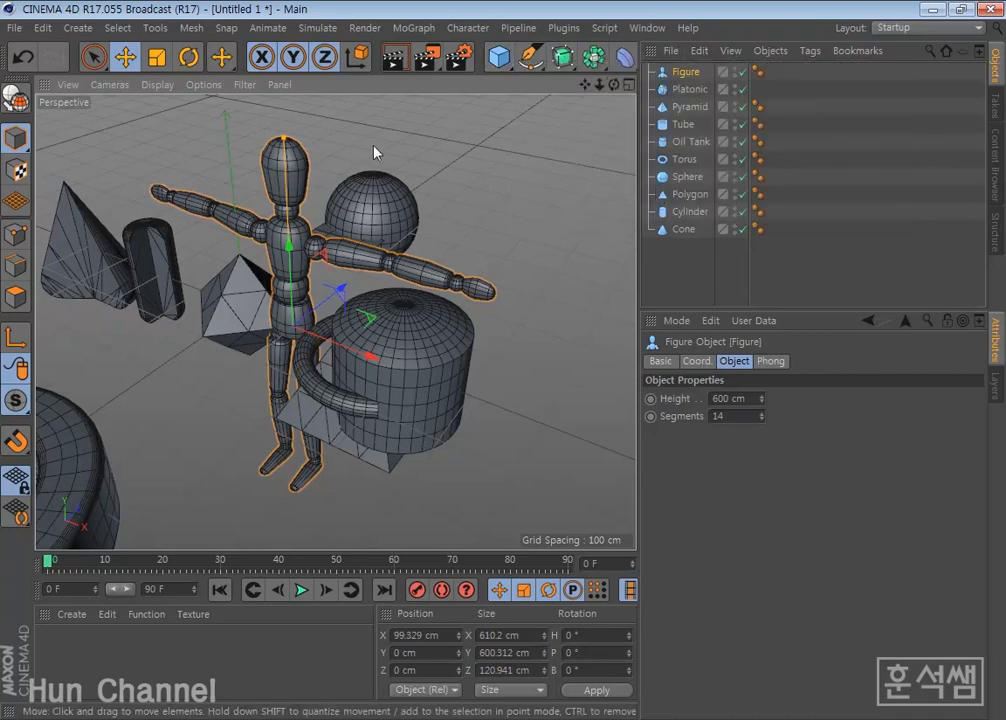
scroll(250, 320, down, 5)
scroll(321, 395, up, 5)
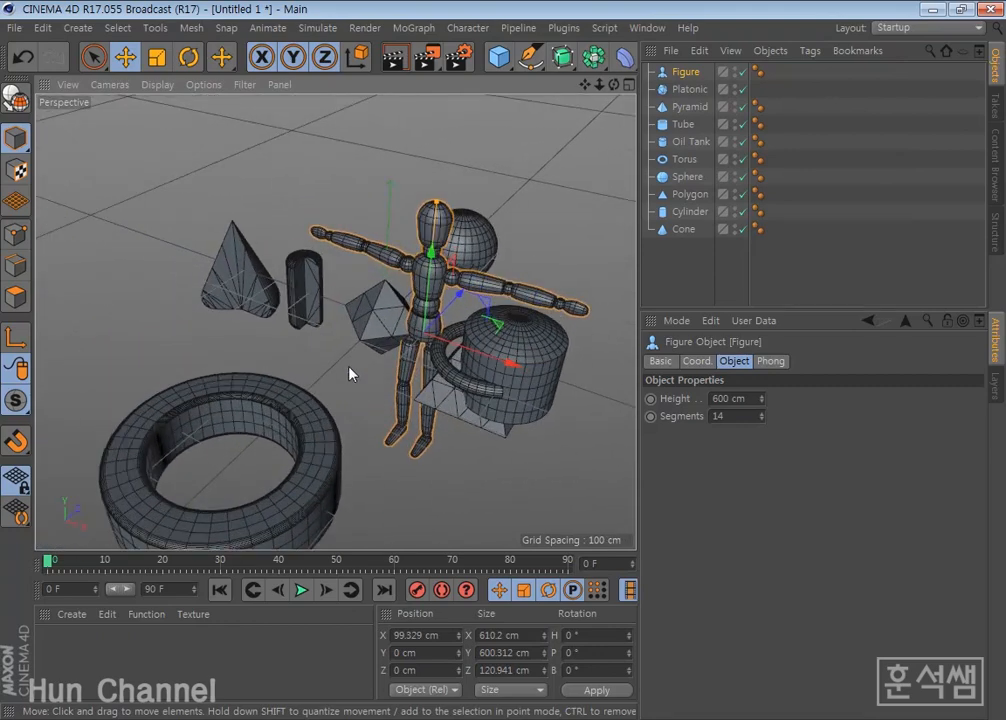
- Create a new empty project
click(15, 27)
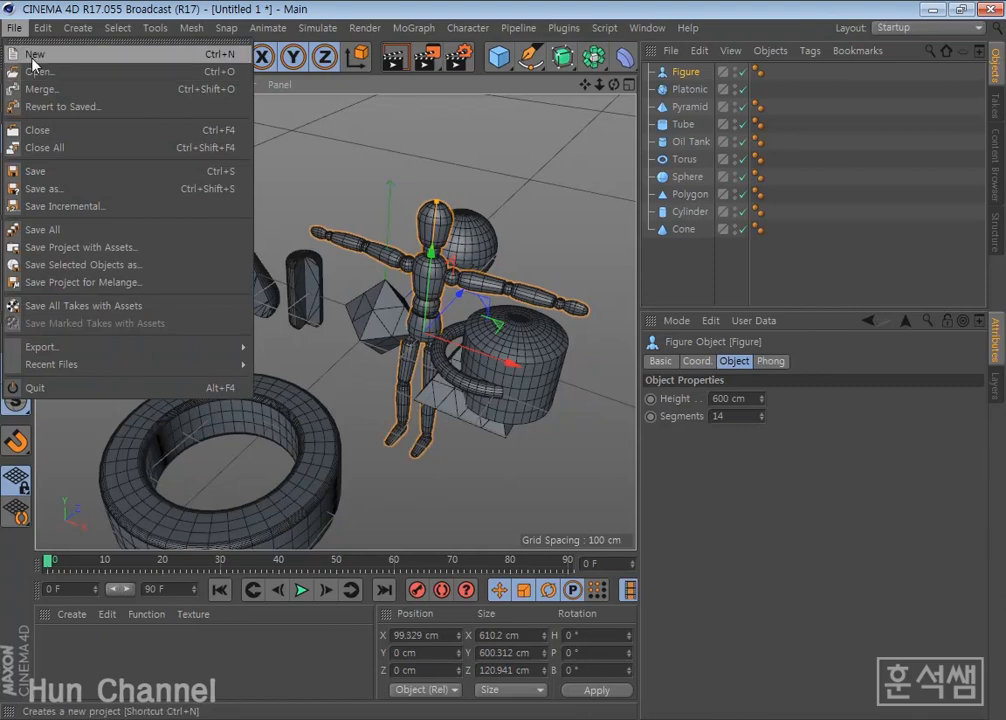
click(33, 58)
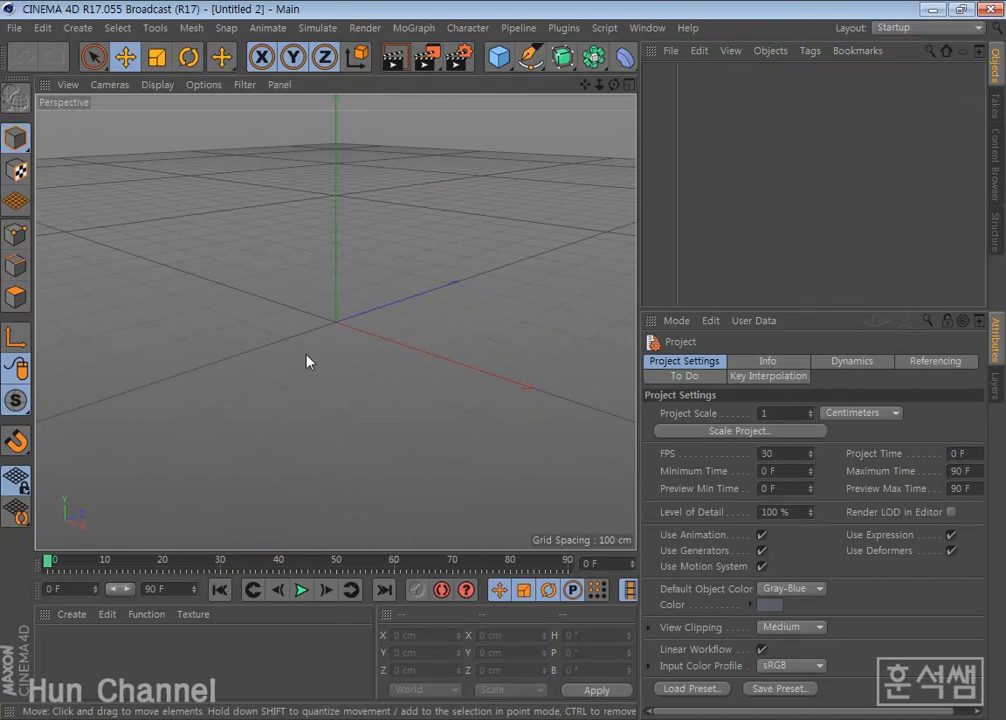
mouse_move(308, 361)
alt+mouse_down()
mouse_move(370, 377)
mouse_move(512, 355)
mouse_move(313, 376)
mouse_move(322, 376)
mouse_move(318, 389)
mouse_move(355, 391)
mouse_move(329, 380)
alt+mouse_up()
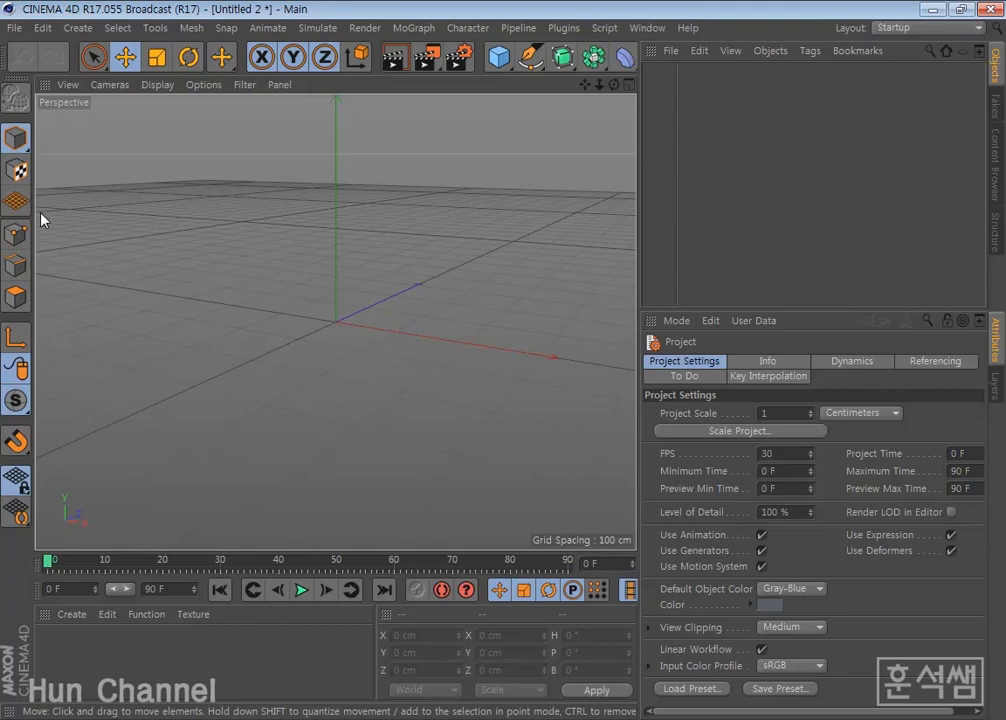
- Add a Cube primitive, delete the accidental second cube and select the remaining one
click(507, 58)
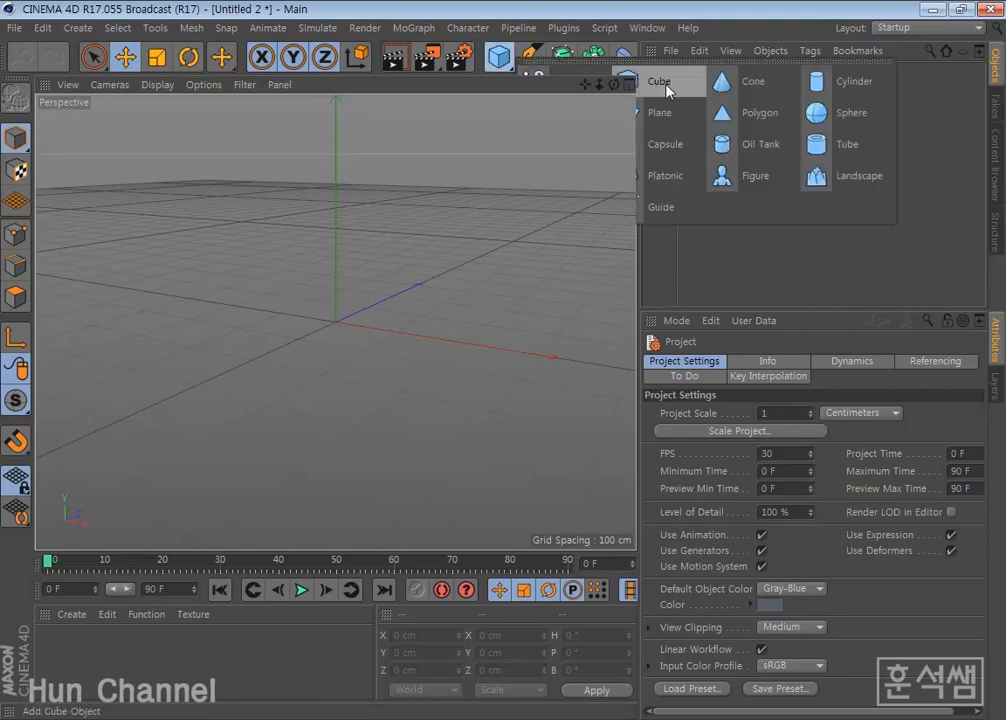
click(667, 88)
click(497, 60)
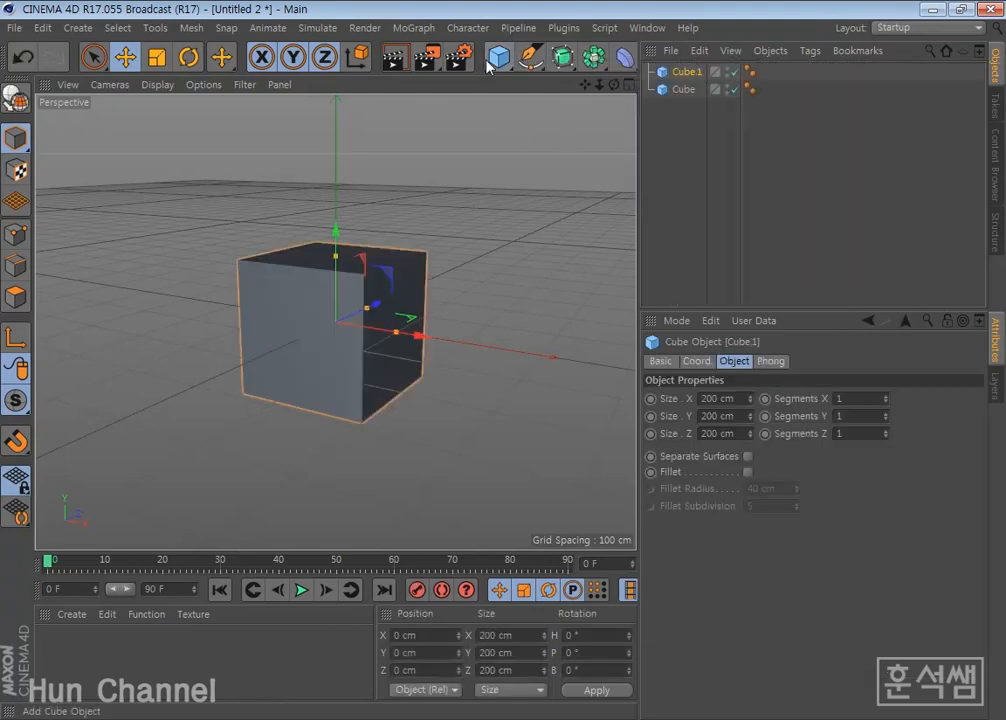
key(Delete)
click(684, 73)
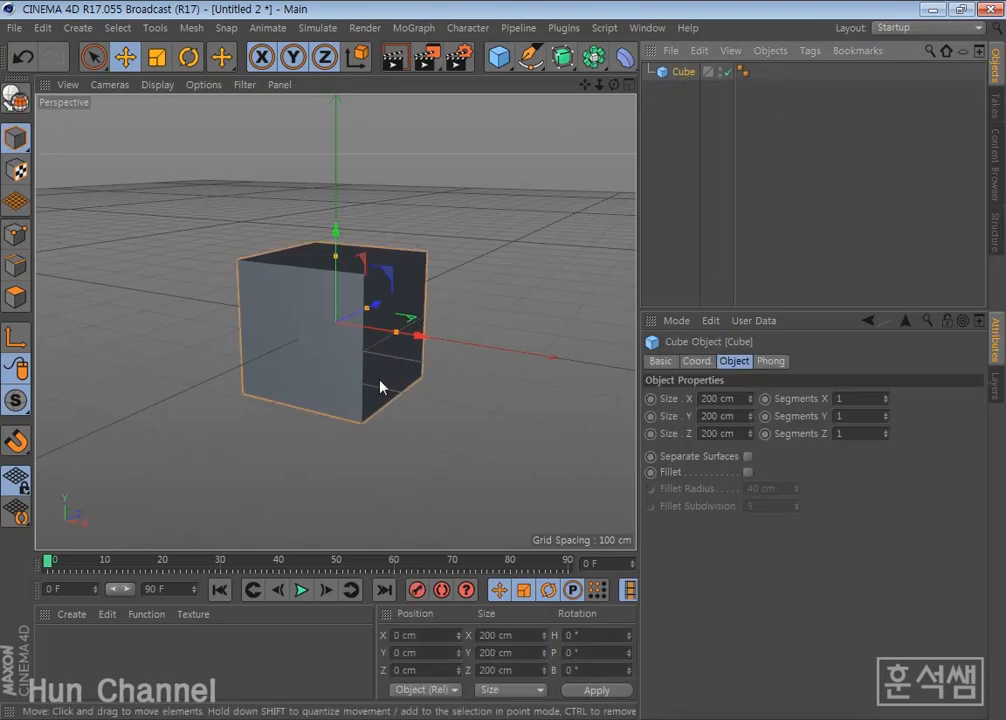
- Display the perspective view with Gouraud Shading (Lines) and inspect the cube from different angles
alt+drag(380, 387, 487, 422)
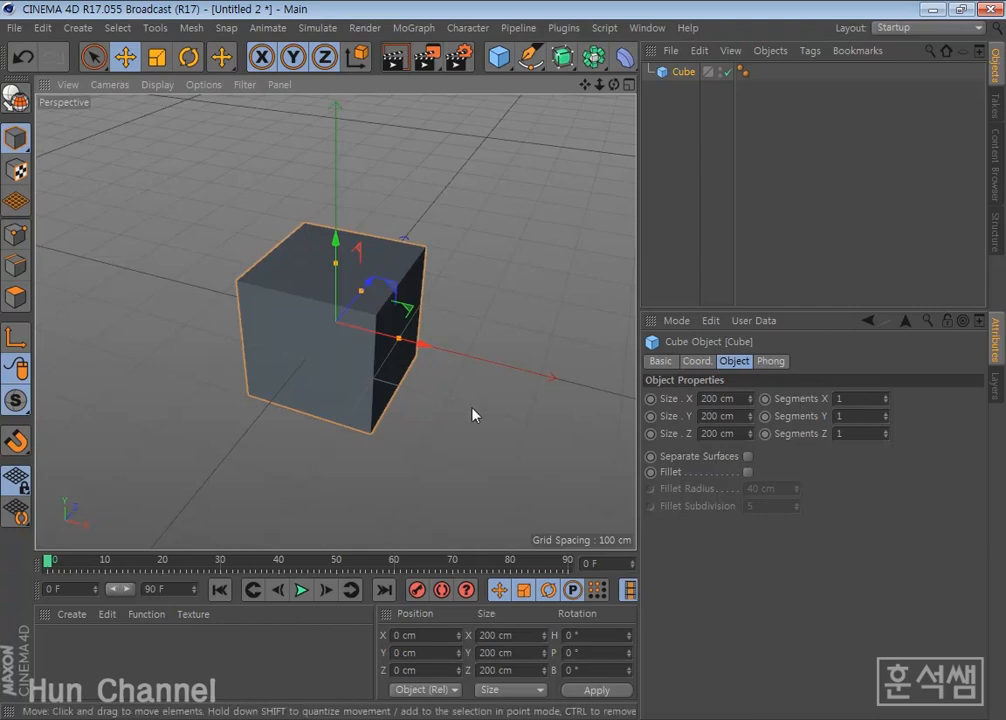
click(157, 85)
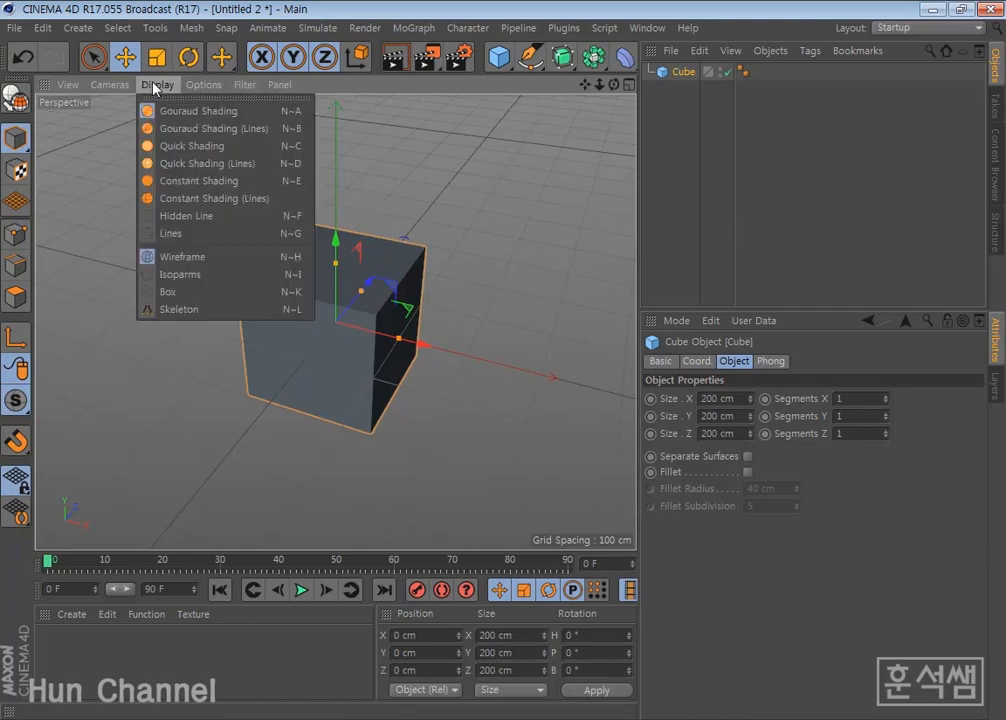
click(174, 129)
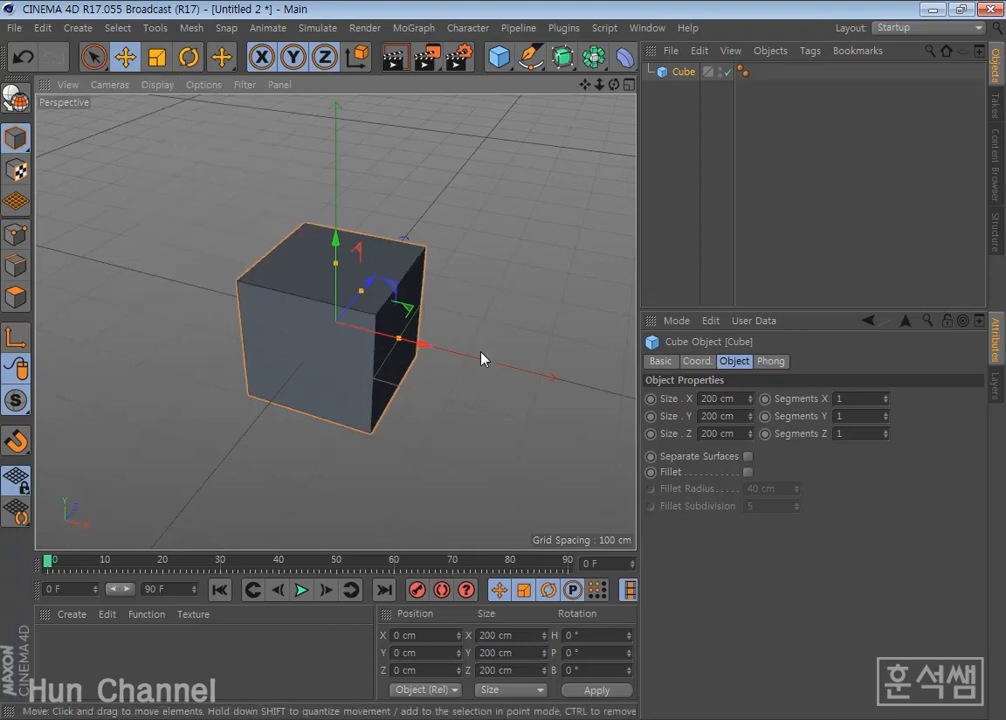
alt+drag(481, 358, 233, 276)
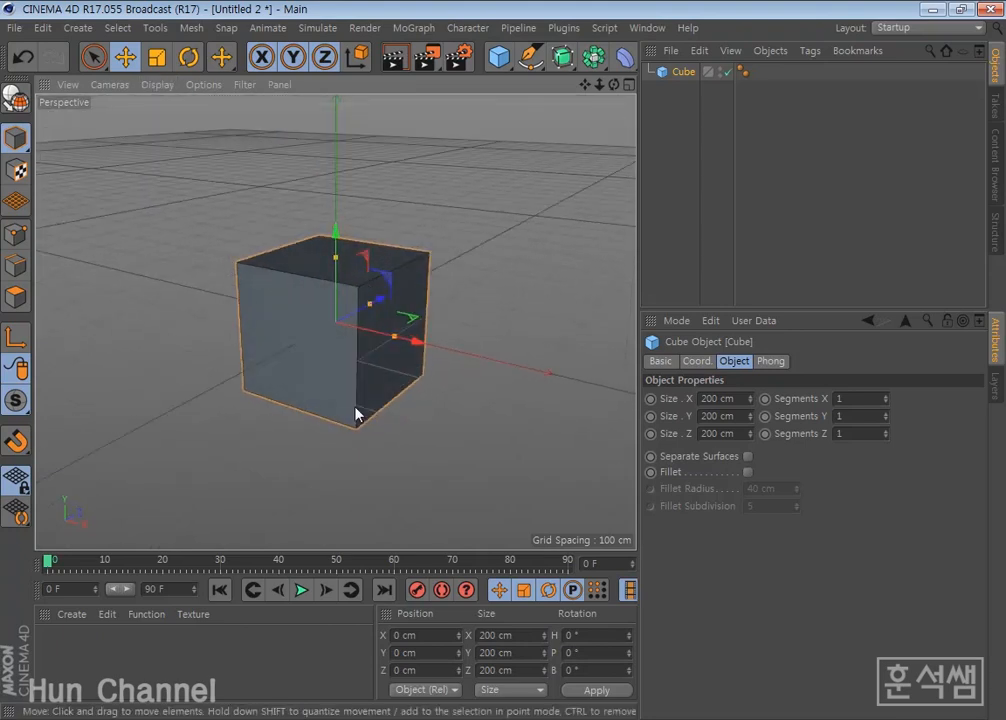
scroll(273, 337, up, 2)
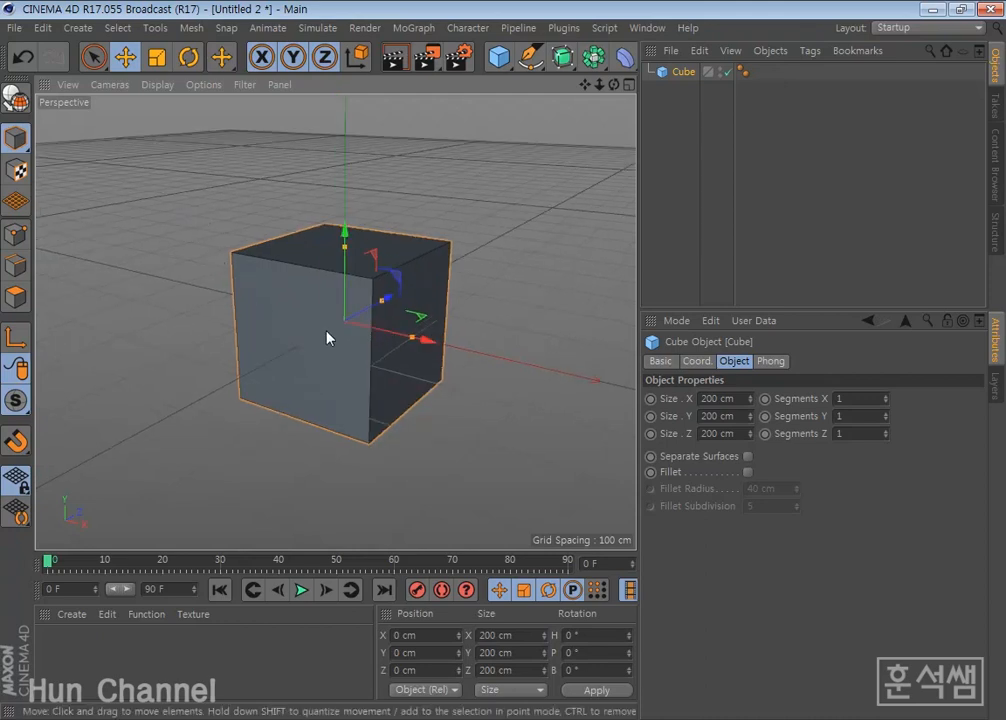
- Make the cube editable by converting it into a polygon object
click(24, 103)
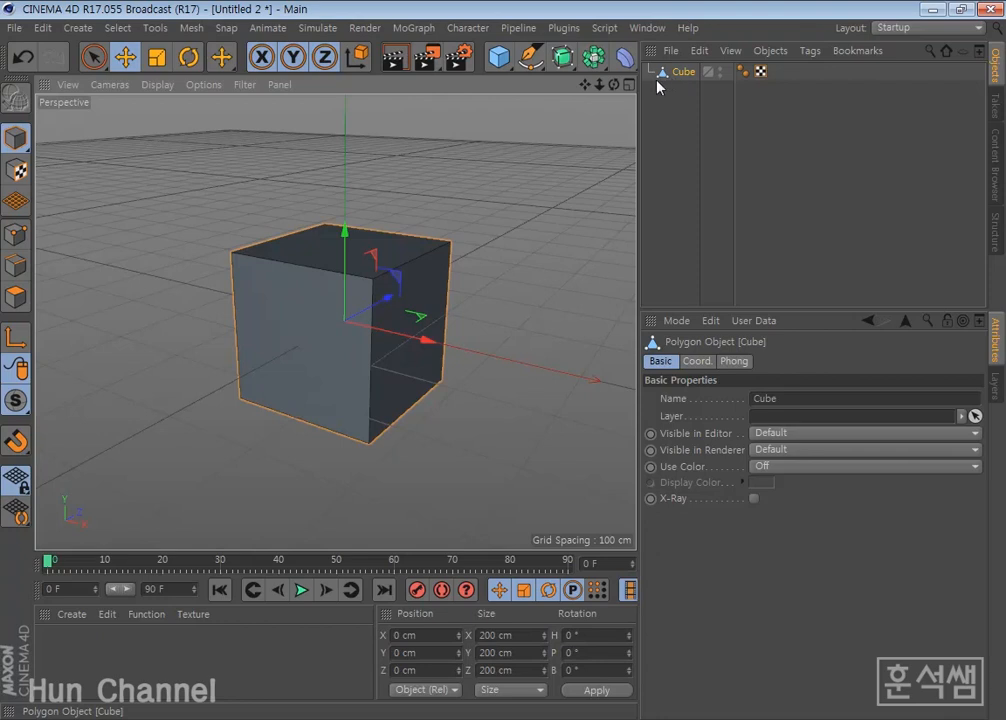
click(175, 332)
click(280, 330)
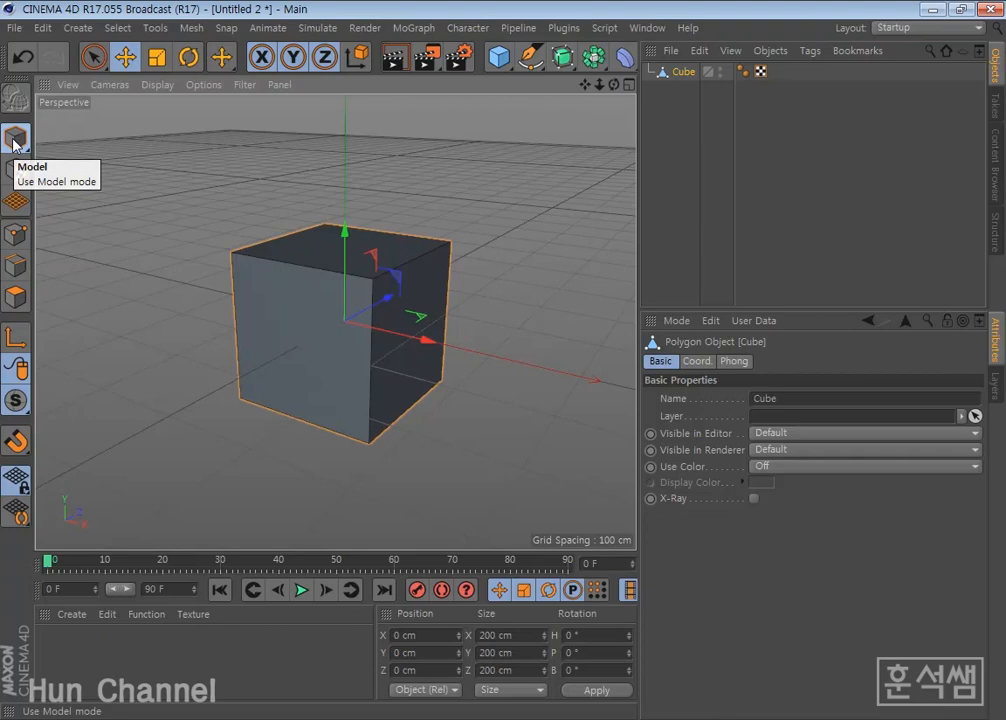
- In Polygons mode, move the cube's positive-X face inward to about X 95 cm and raise its top face to about Y 122 cm
click(16, 298)
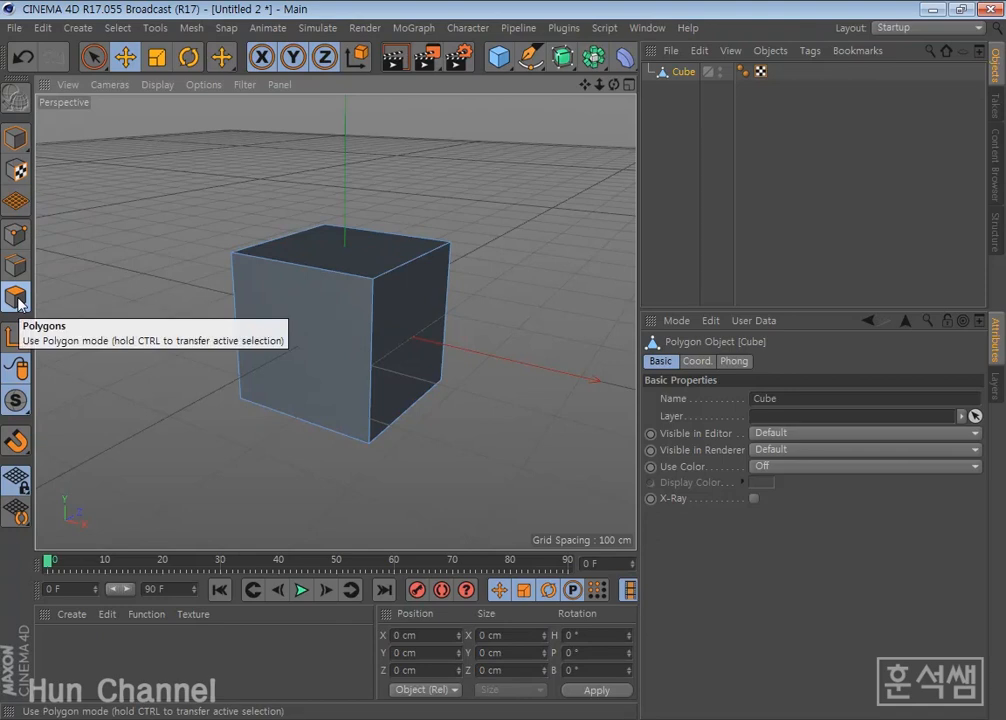
click(289, 311)
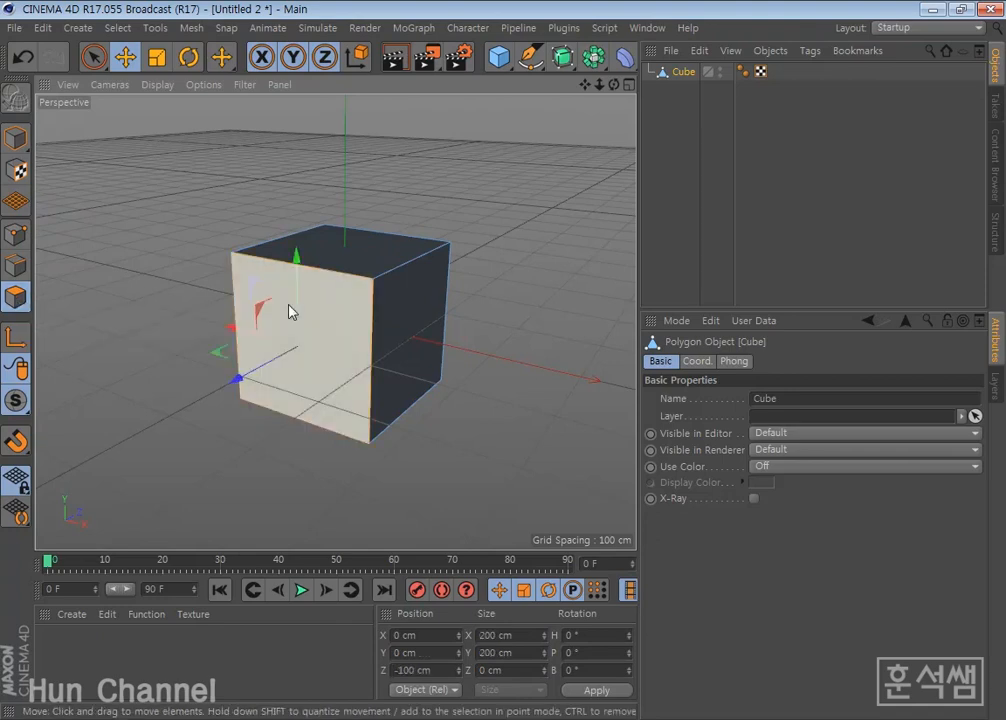
click(420, 341)
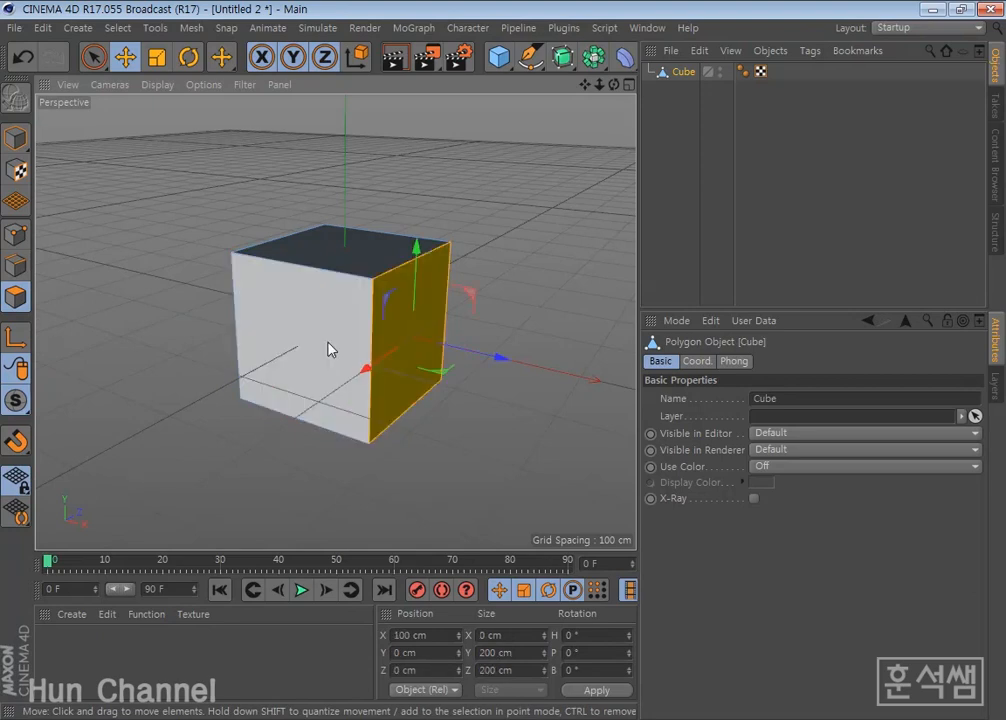
click(330, 349)
click(424, 335)
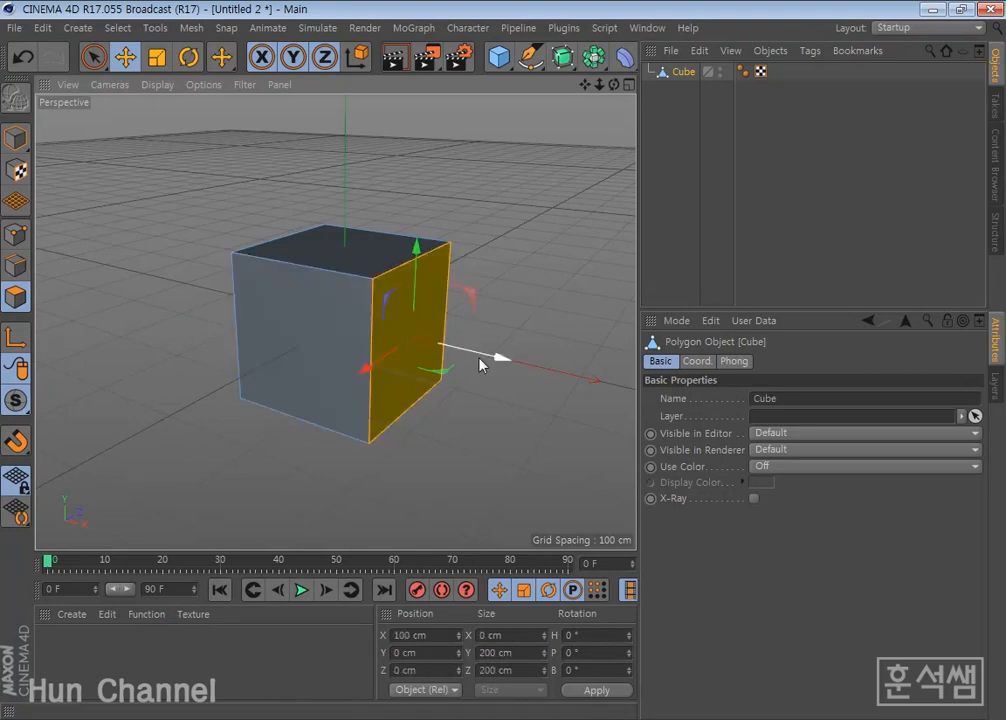
mouse_move(494, 357)
mouse_down()
mouse_move(534, 375)
mouse_move(465, 364)
mouse_move(496, 377)
mouse_move(478, 362)
mouse_up()
click(348, 243)
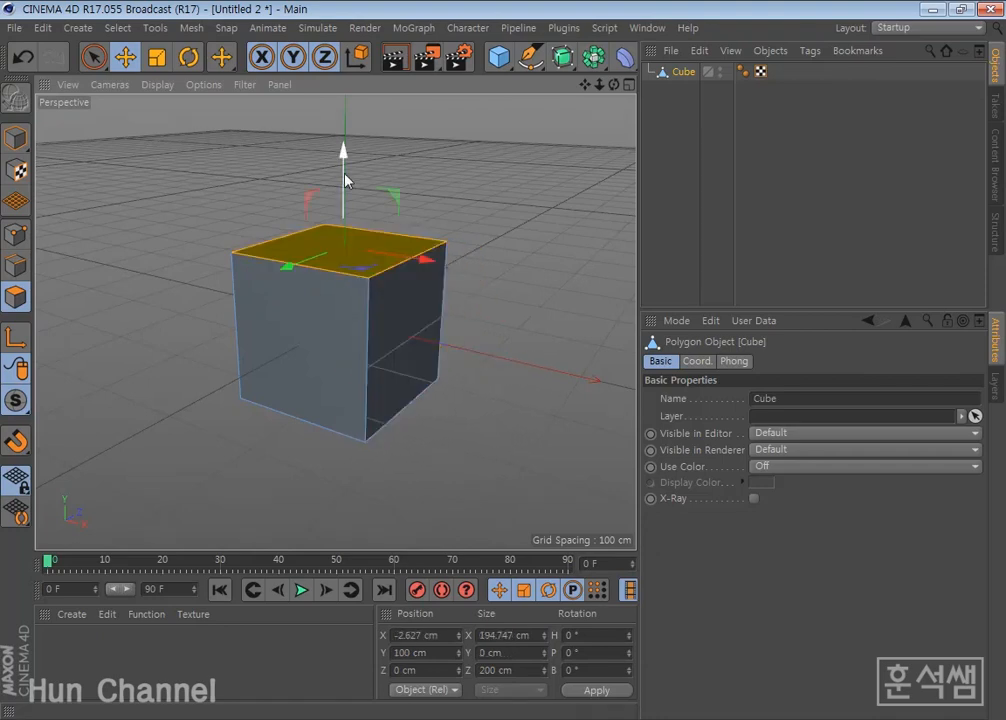
mouse_move(344, 153)
mouse_down()
mouse_move(344, 117)
mouse_move(350, 150)
mouse_move(350, 140)
mouse_up()
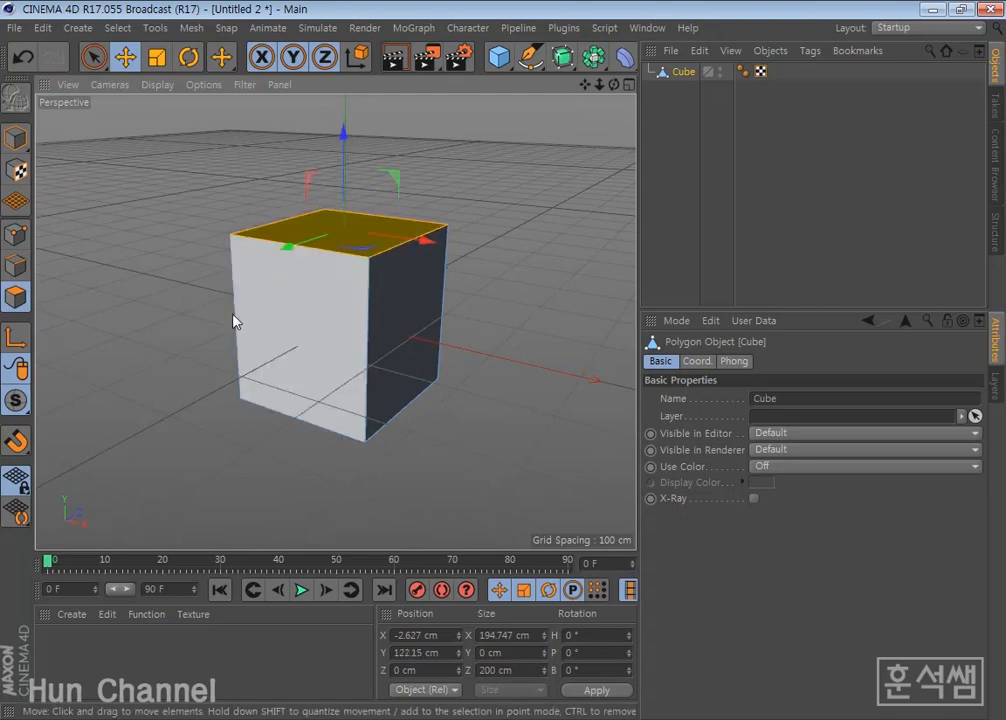
- In Edges mode, pull the cube's top edge on the positive-X side outward and up to about X 120 cm, Y 155 cm
click(18, 267)
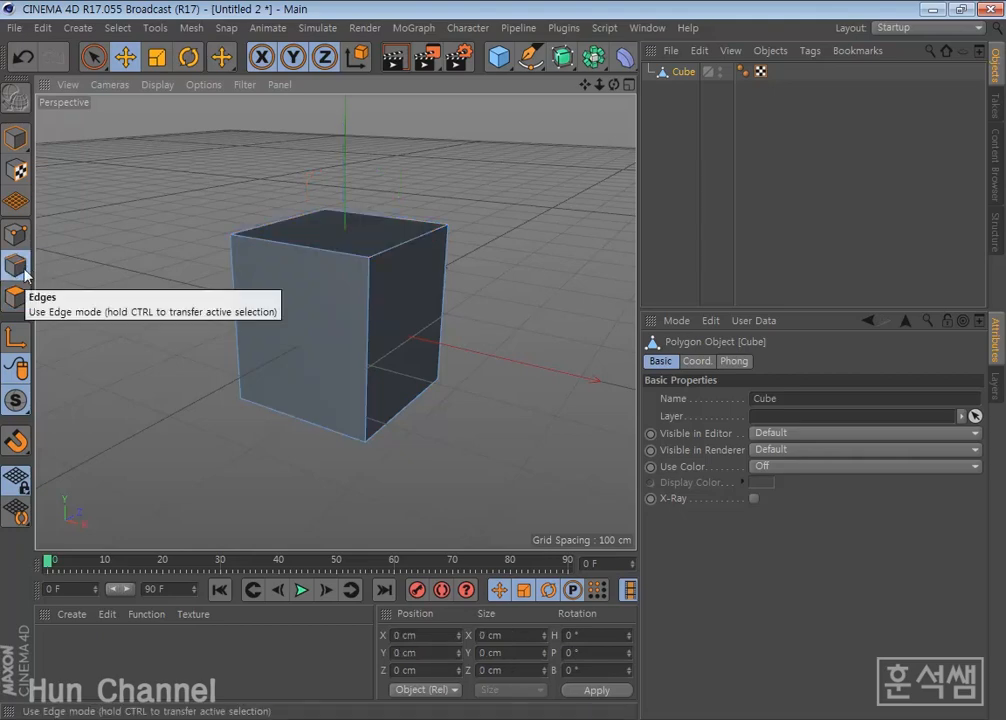
click(336, 255)
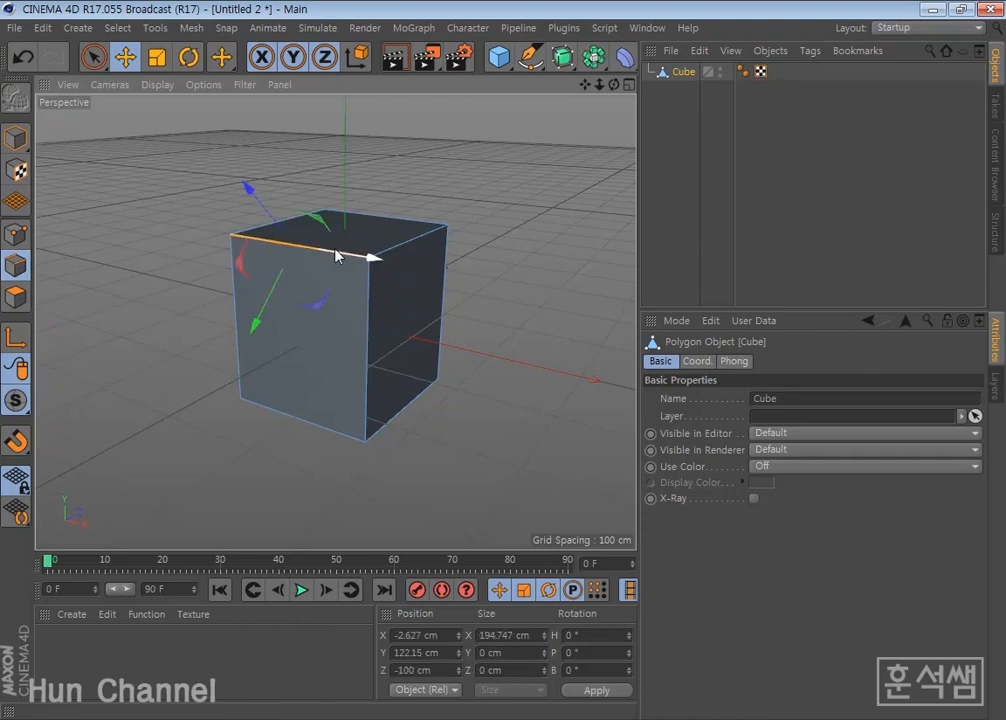
click(409, 239)
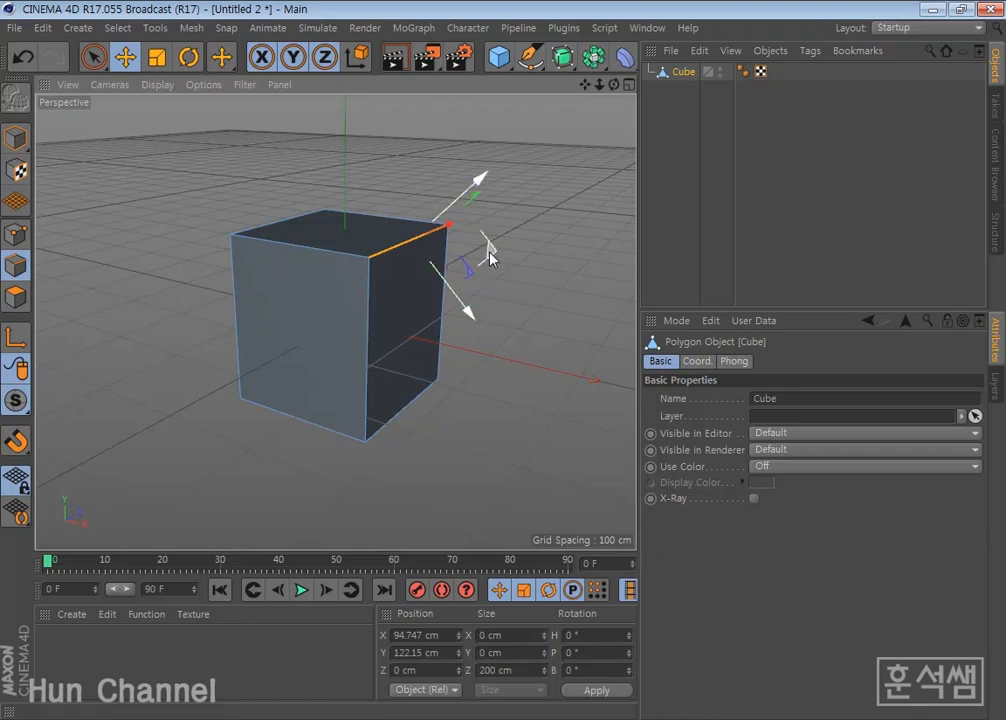
drag(487, 254, 512, 218)
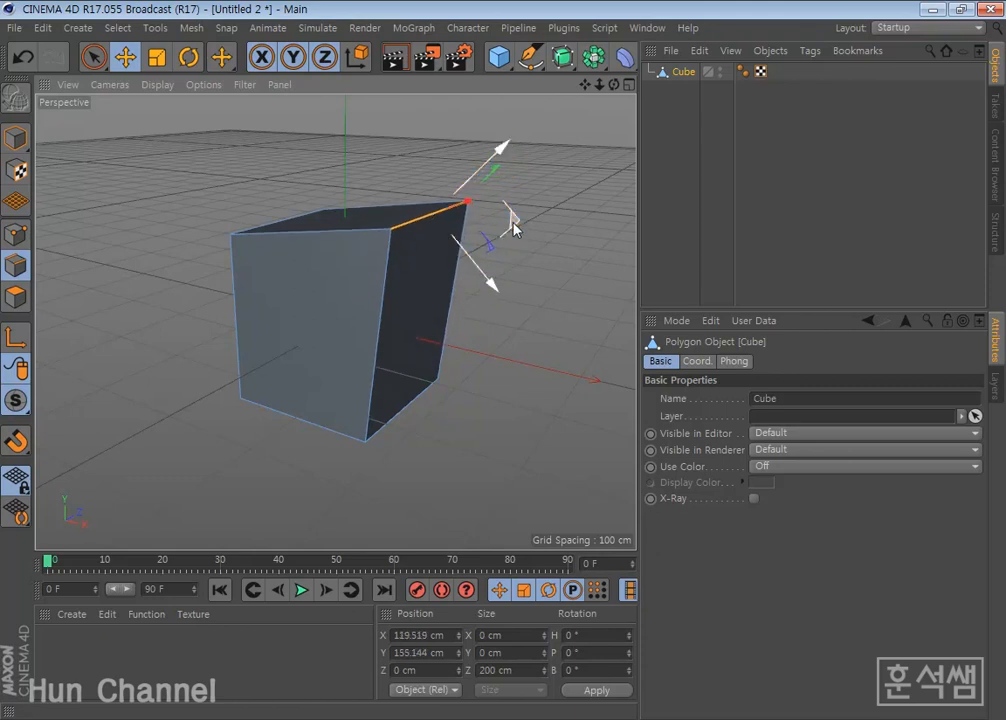
- Move the cube's top front edge forward and up to about Y 159 cm, Z -140 cm
click(316, 238)
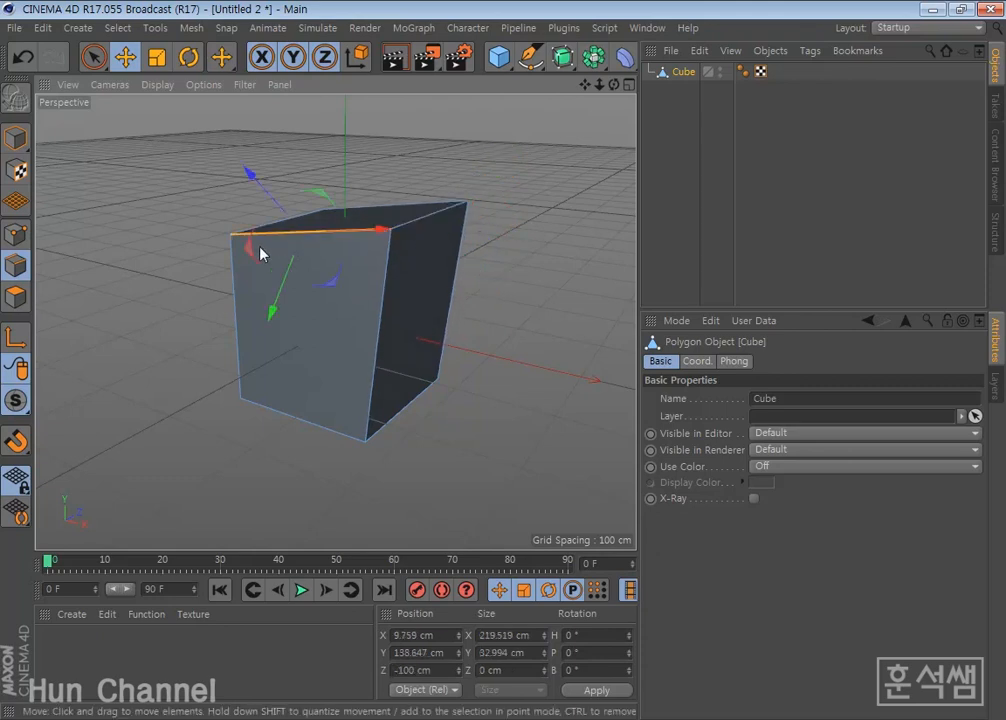
drag(253, 253, 210, 254)
alt+drag(146, 293, 246, 381)
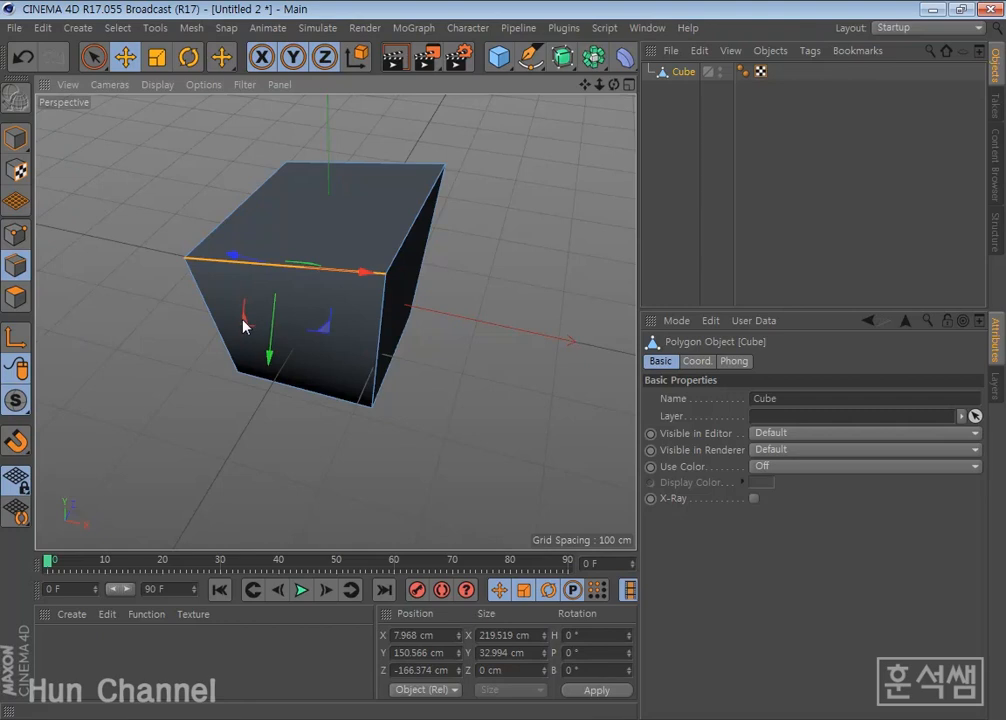
drag(247, 321, 254, 305)
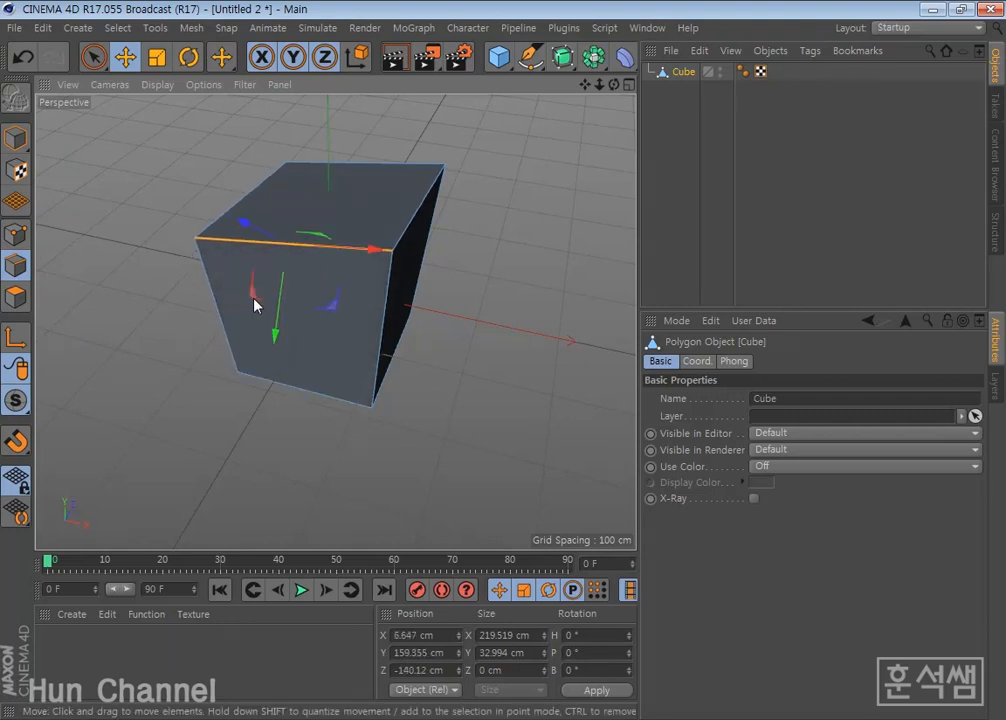
- In Points mode, move the cube's two top corner points on the positive-X side inward, the back one to about X 74 cm
click(16, 233)
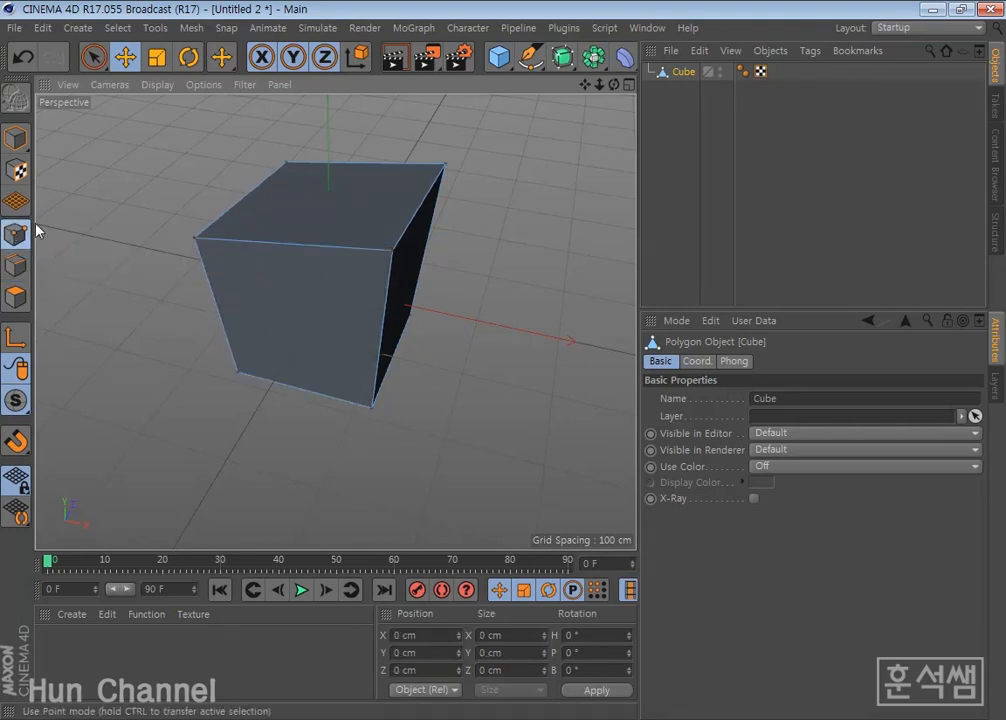
click(391, 252)
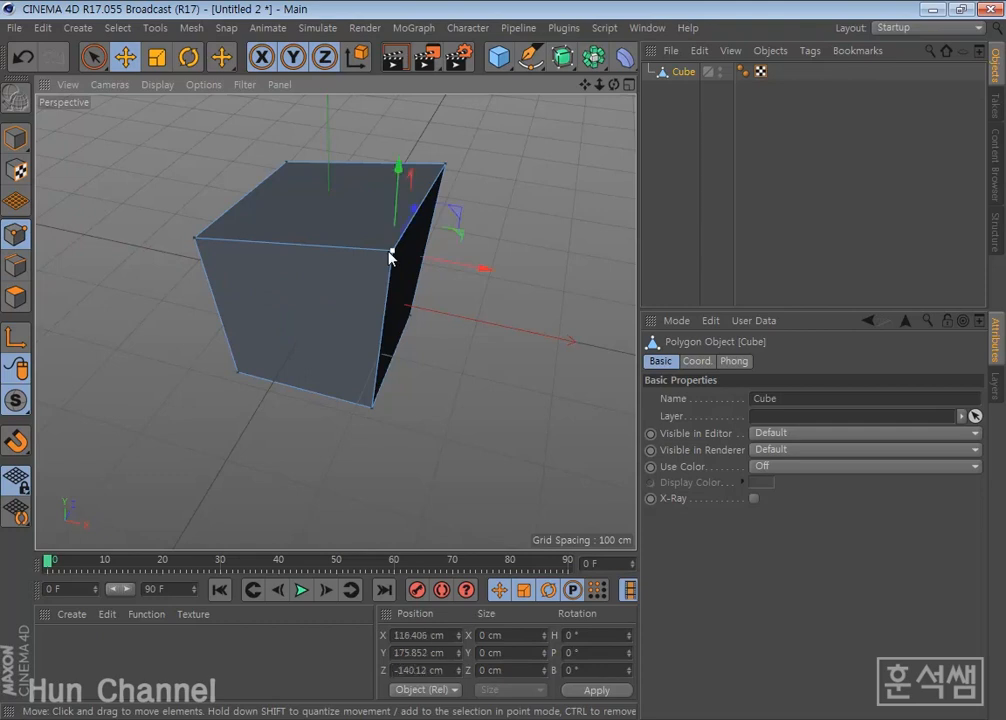
drag(474, 269, 455, 250)
click(446, 166)
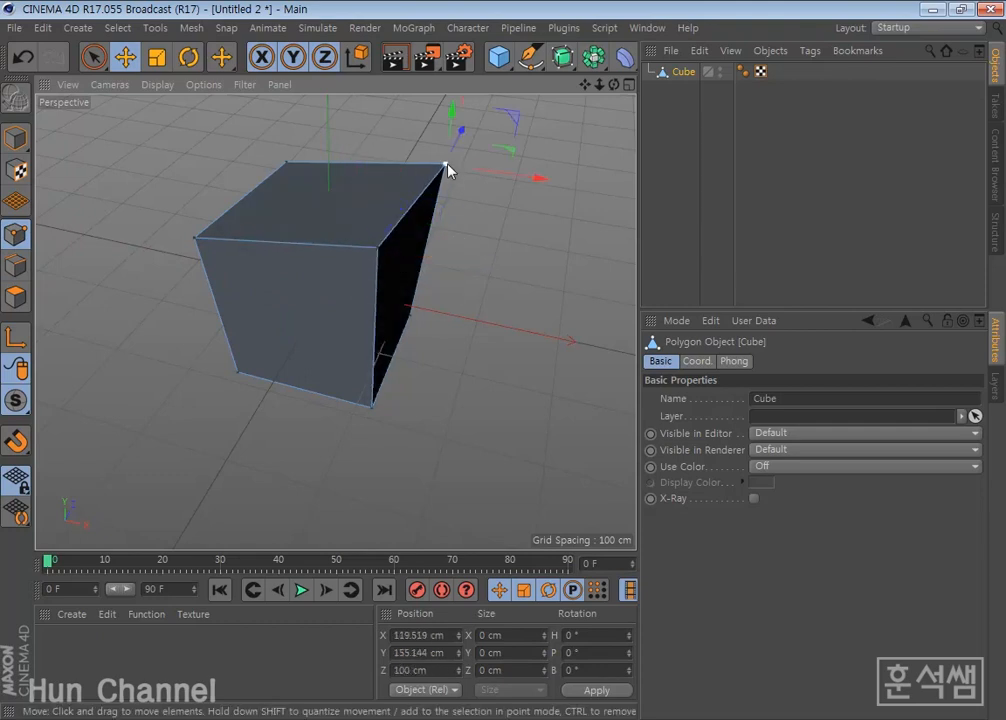
drag(533, 180, 491, 200)
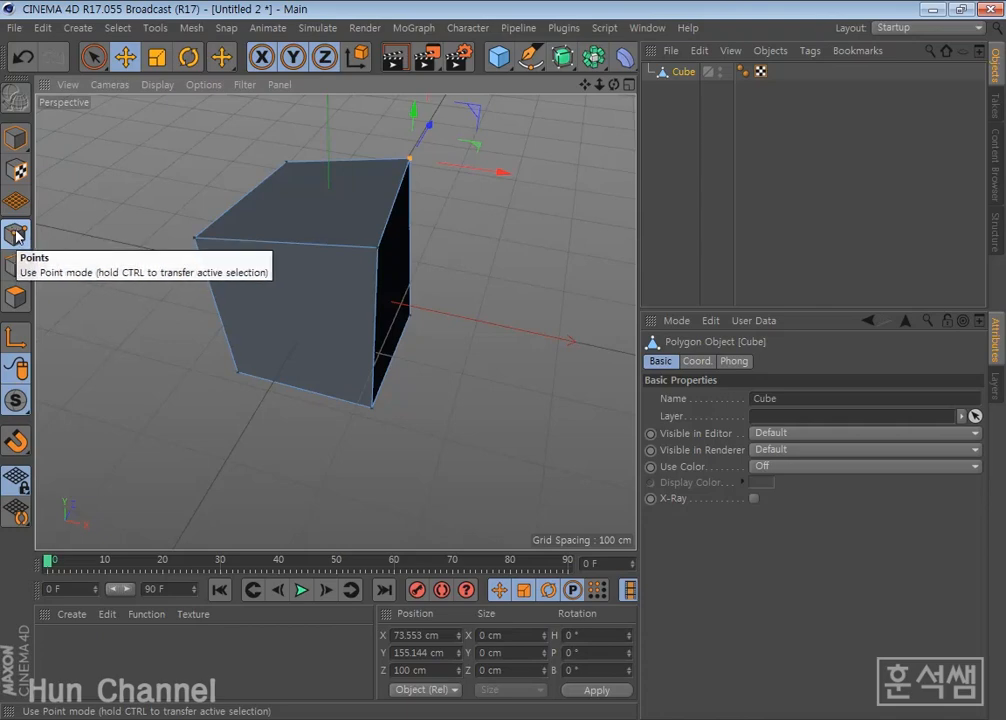
- In Model mode, move the whole reshaped cube along the X axis to about X -519 cm
click(22, 145)
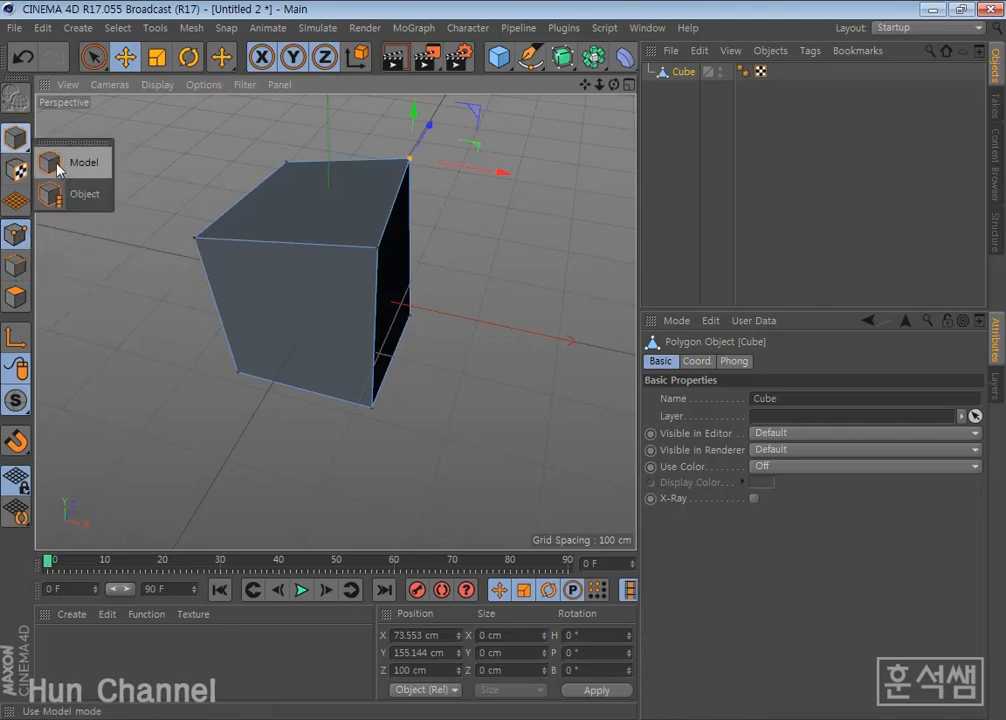
click(58, 167)
scroll(292, 272, down, 3)
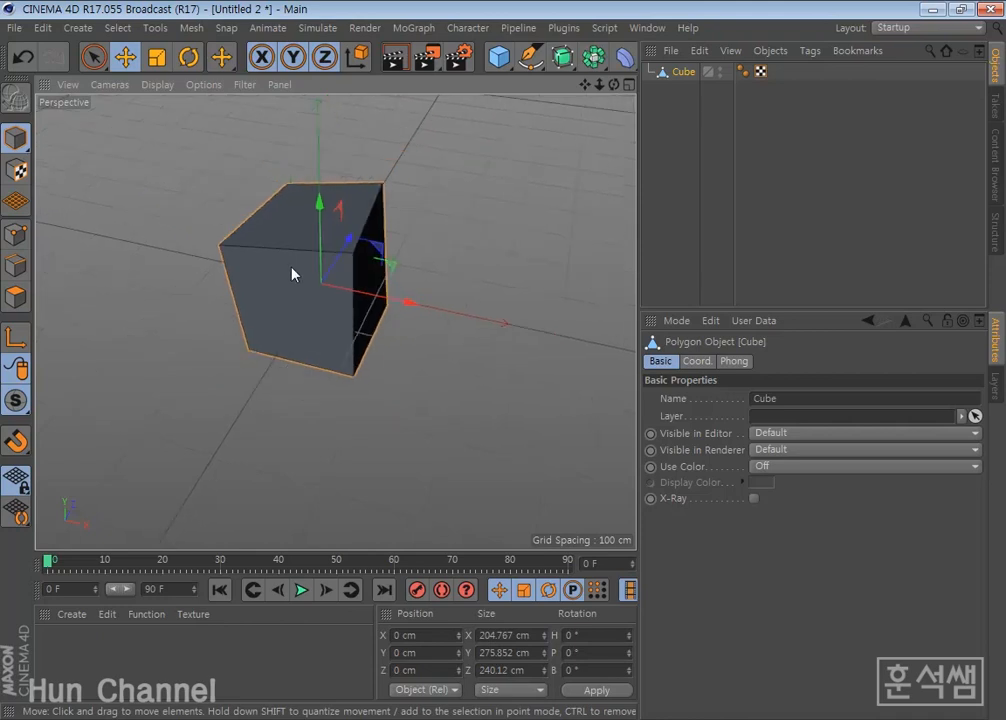
scroll(292, 272, down, 1)
drag(405, 300, 168, 300)
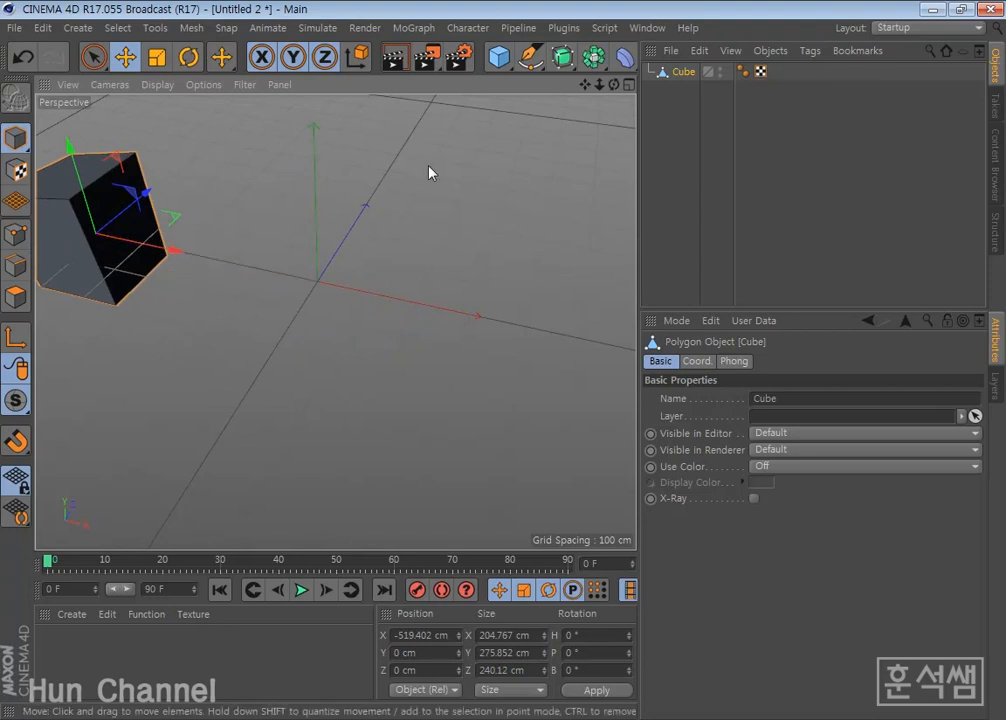
- Add a new cube at the origin and set its X, Y and Z segments to 3
click(498, 56)
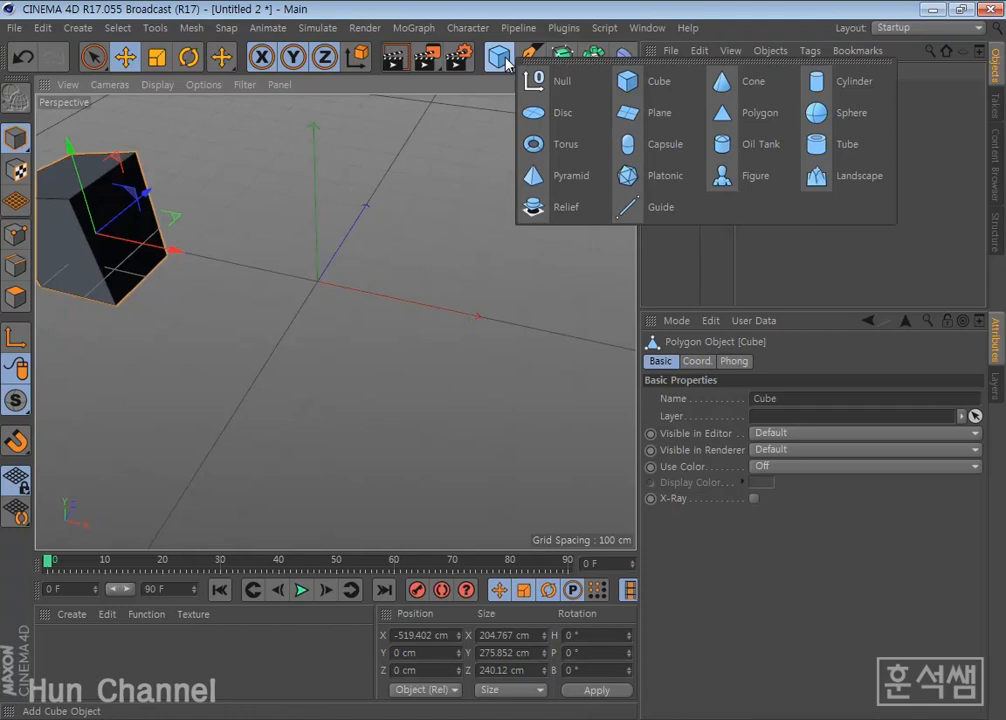
click(626, 80)
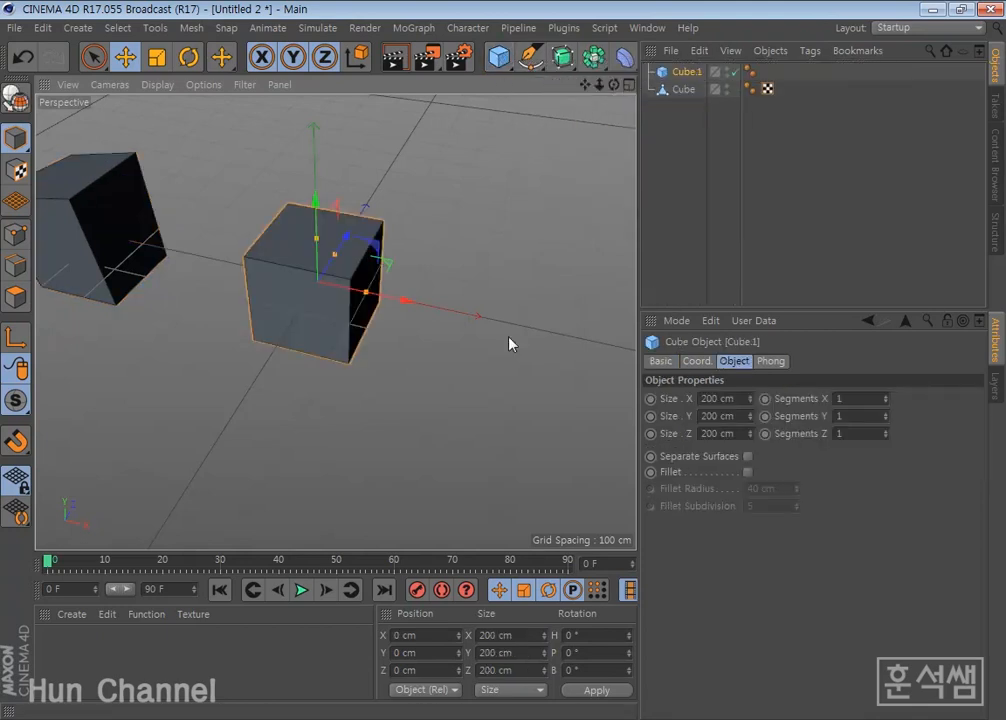
scroll(332, 299, up, 2)
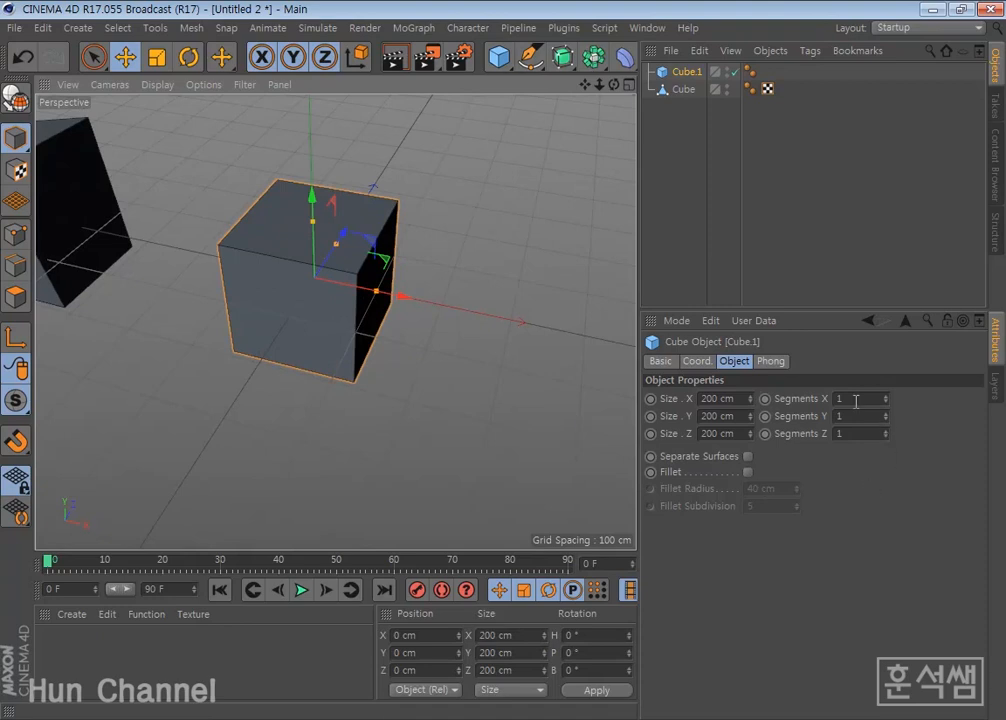
drag(855, 399, 811, 402)
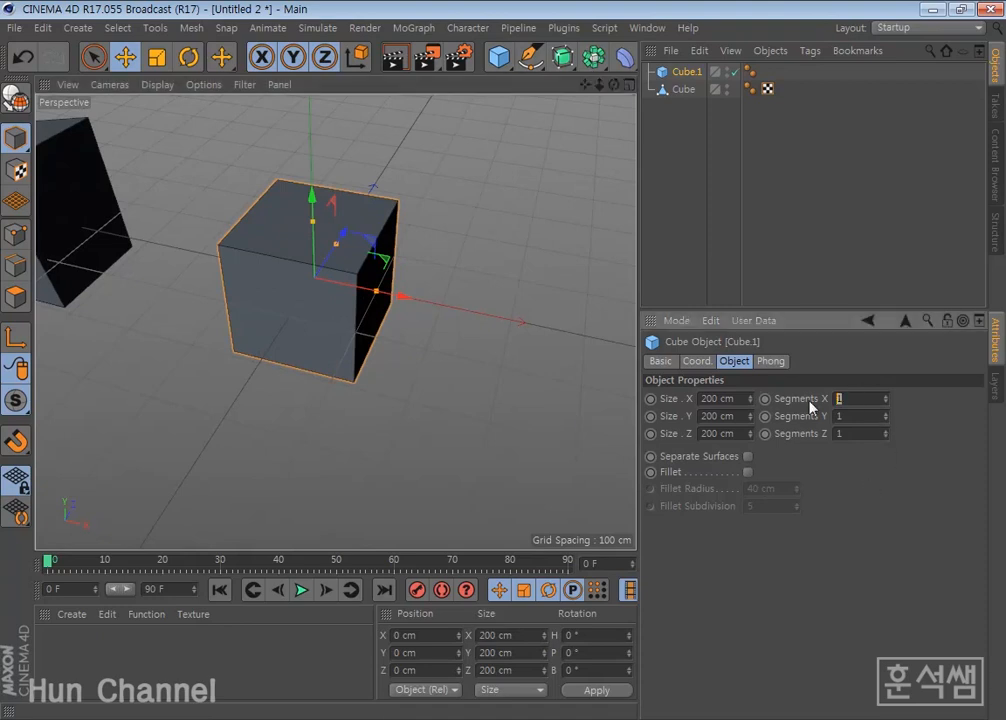
text(3)
drag(860, 415, 836, 437)
text(33)
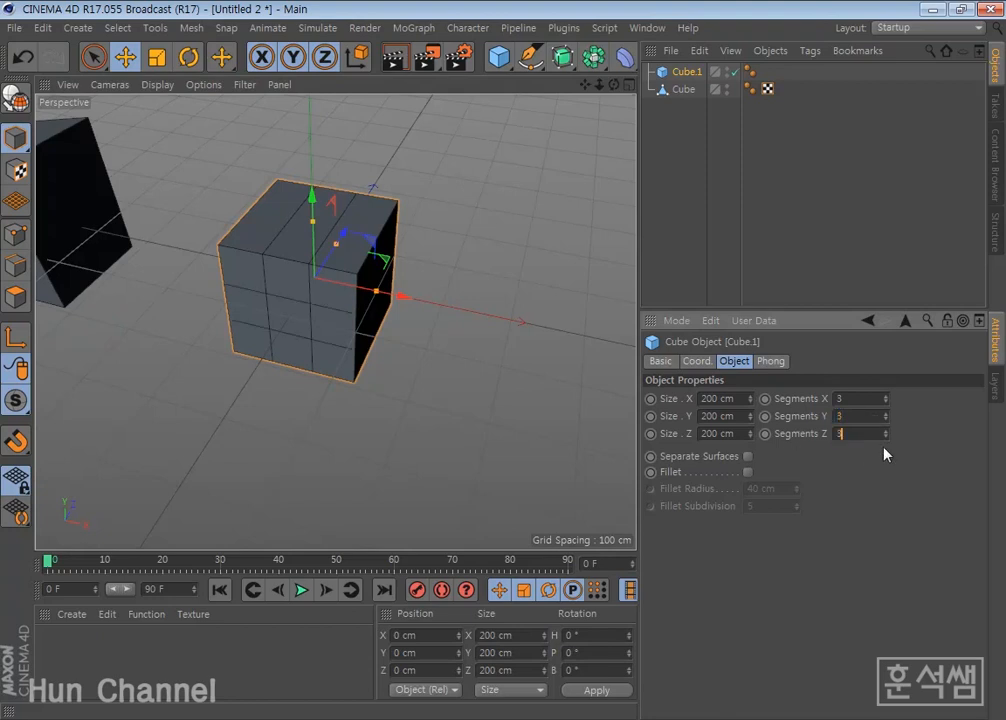
key(Return)
scroll(256, 303, up, 3)
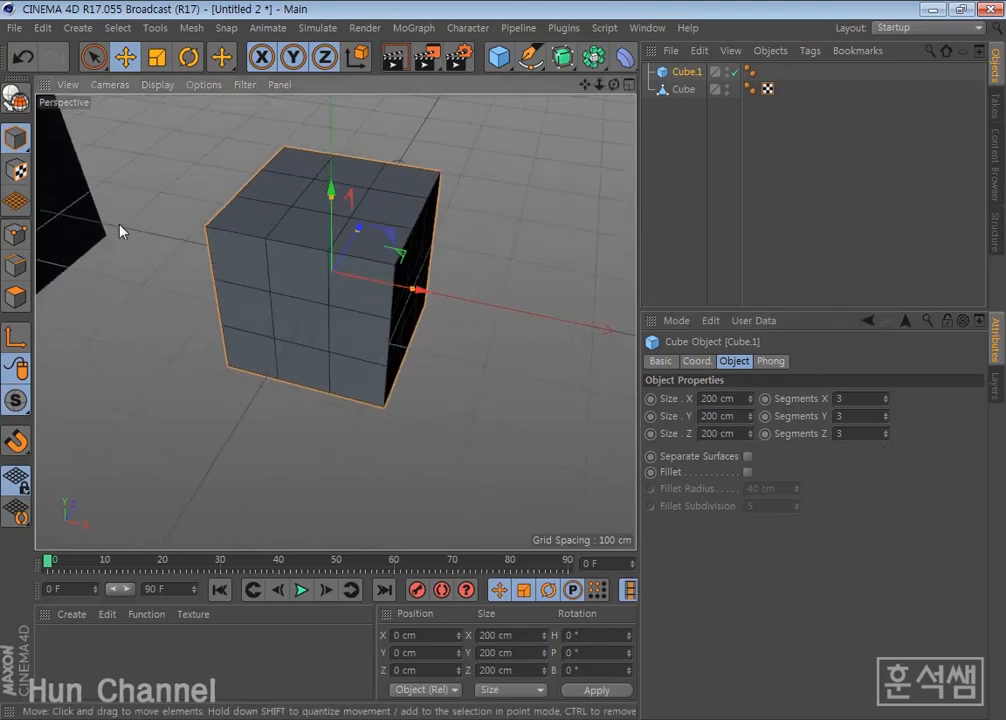
- Make the new cube editable and select single polygons on its front face in Polygons mode
click(15, 97)
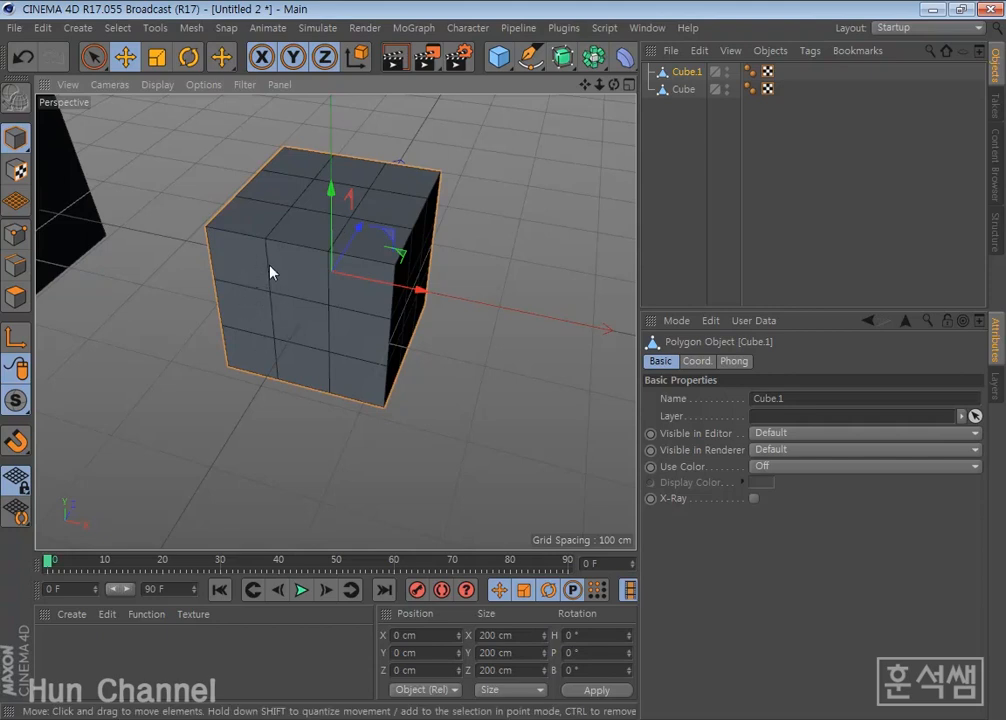
click(15, 297)
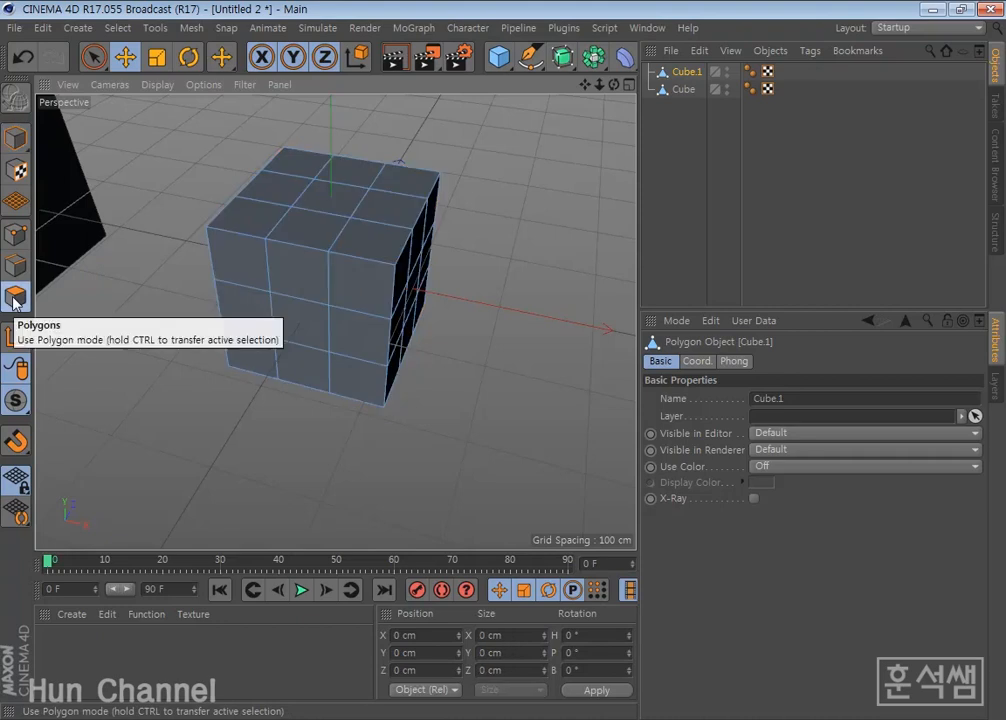
click(310, 279)
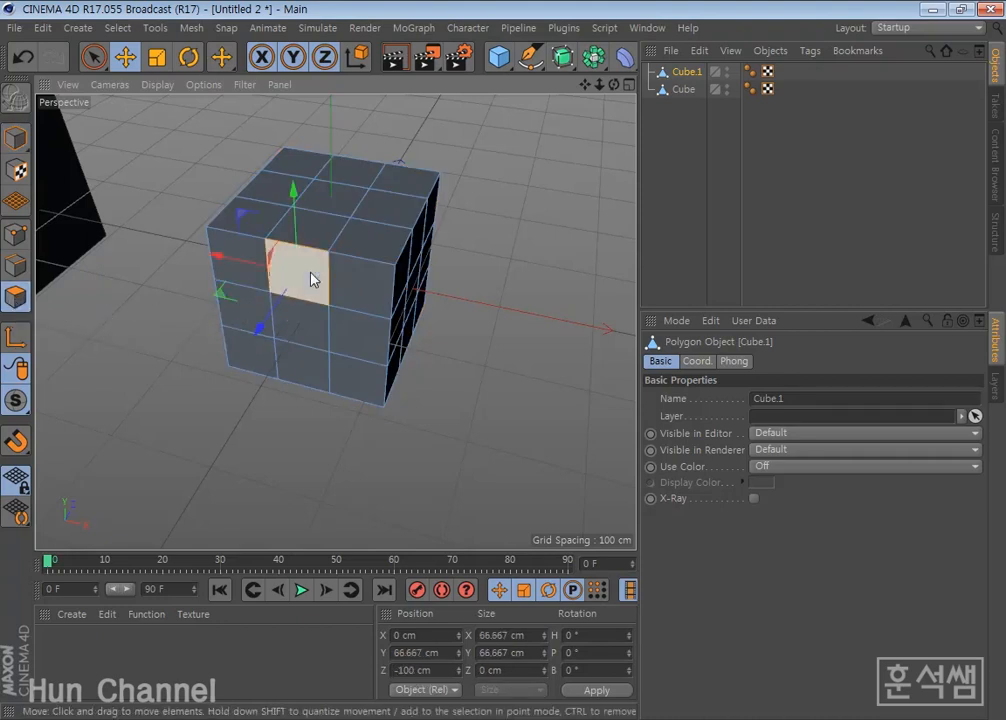
click(340, 285)
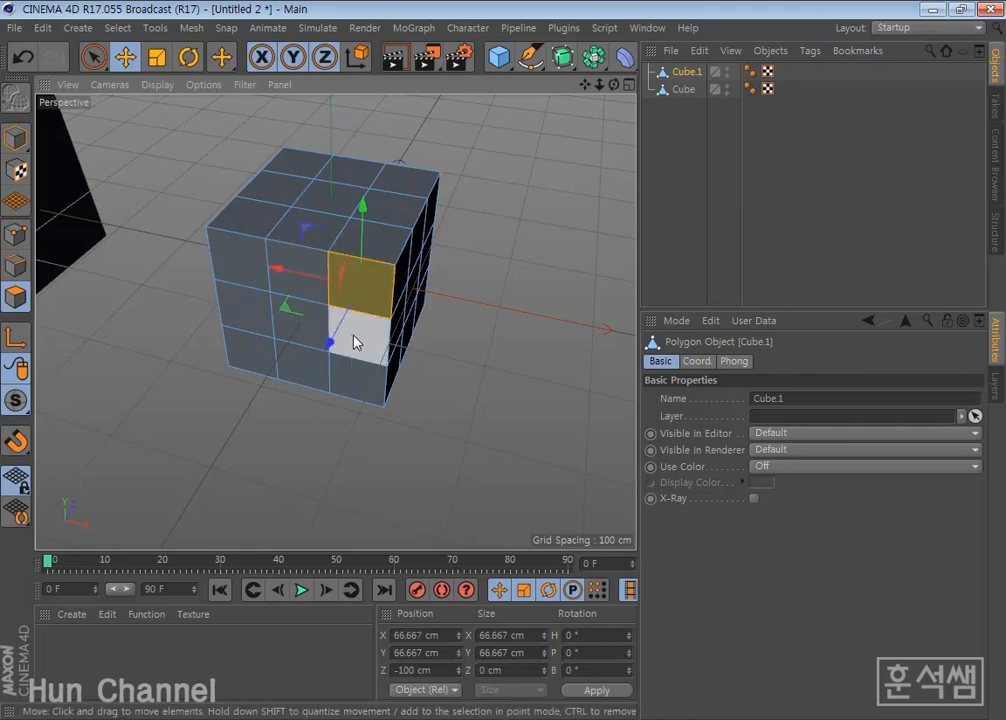
click(357, 343)
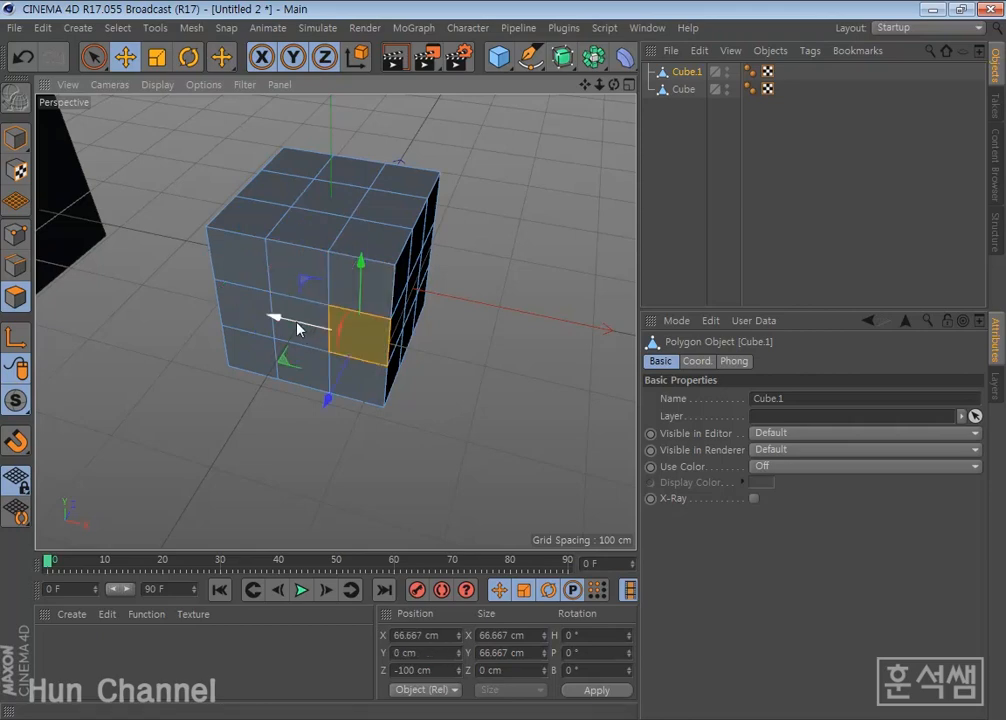
- Try pulling the front face's top middle polygon forward to about Z -144 cm, and undo the move
scroll(265, 292, up, 2)
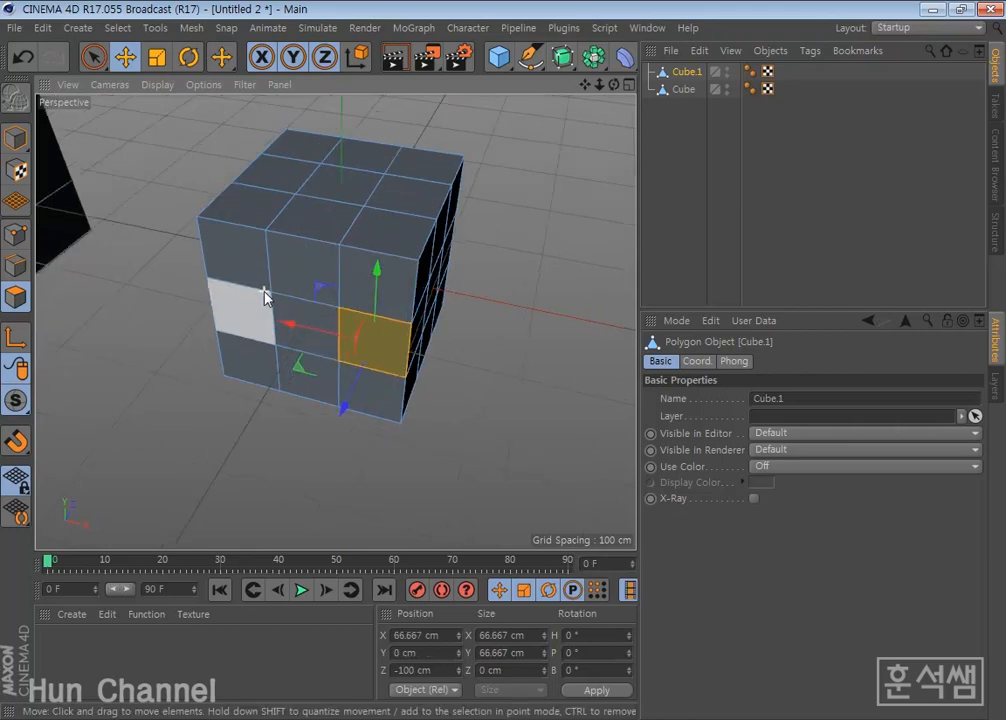
alt+drag(150, 320, 418, 336)
click(318, 266)
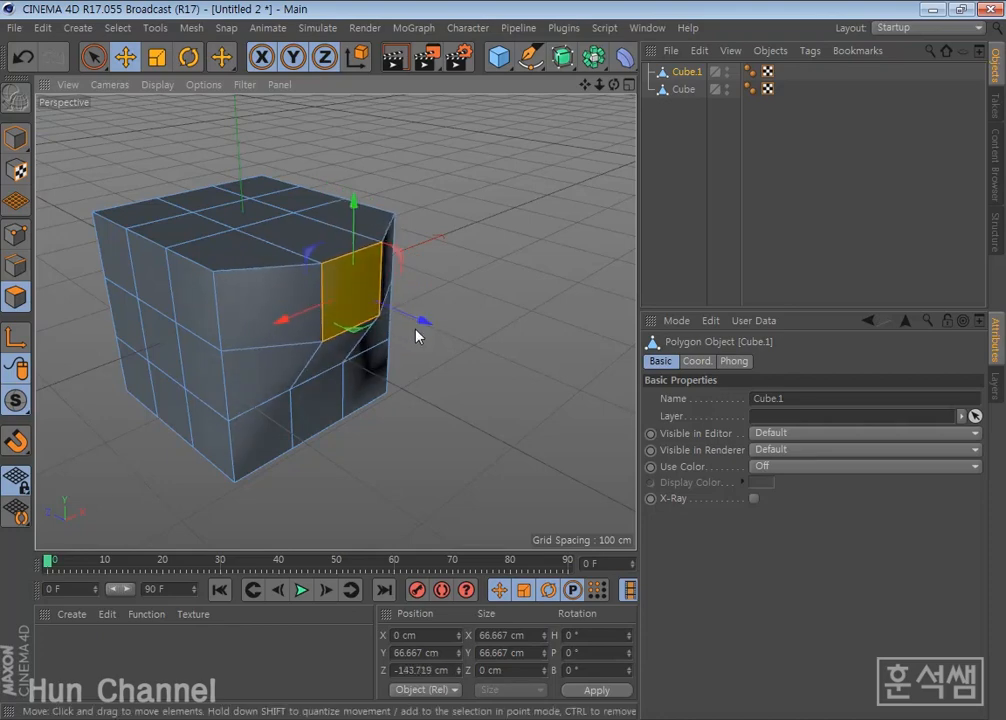
key(ctrl+z)
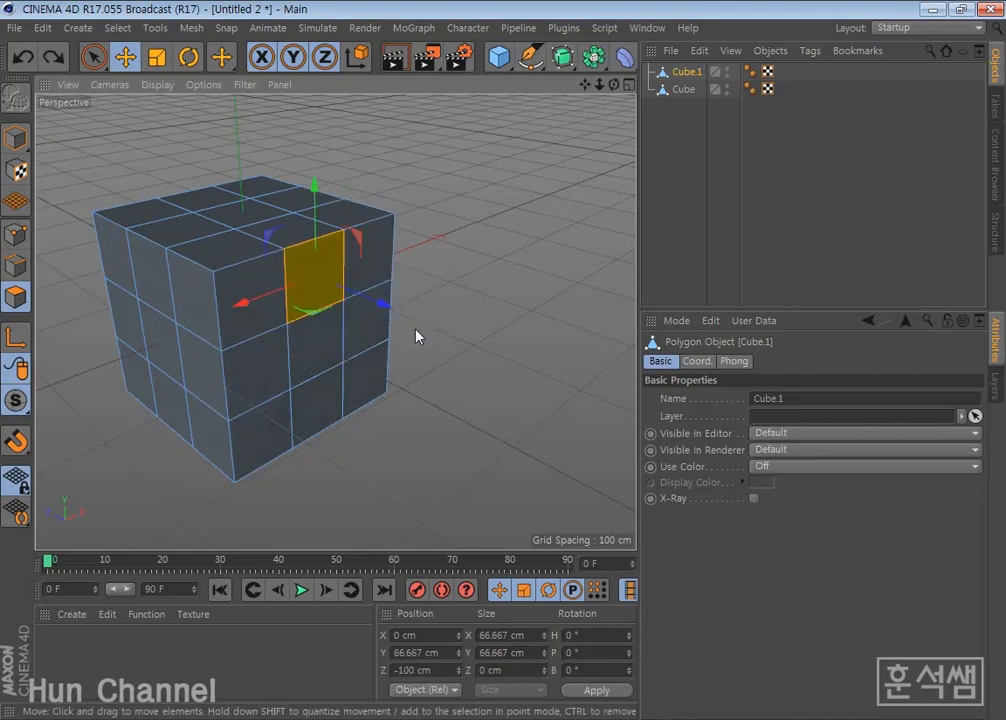
- Add the adjacent positive-X top polygon to the selection, try shifting the pair along X and forward to about Z -121 cm, and undo both moves
shift+click(369, 265)
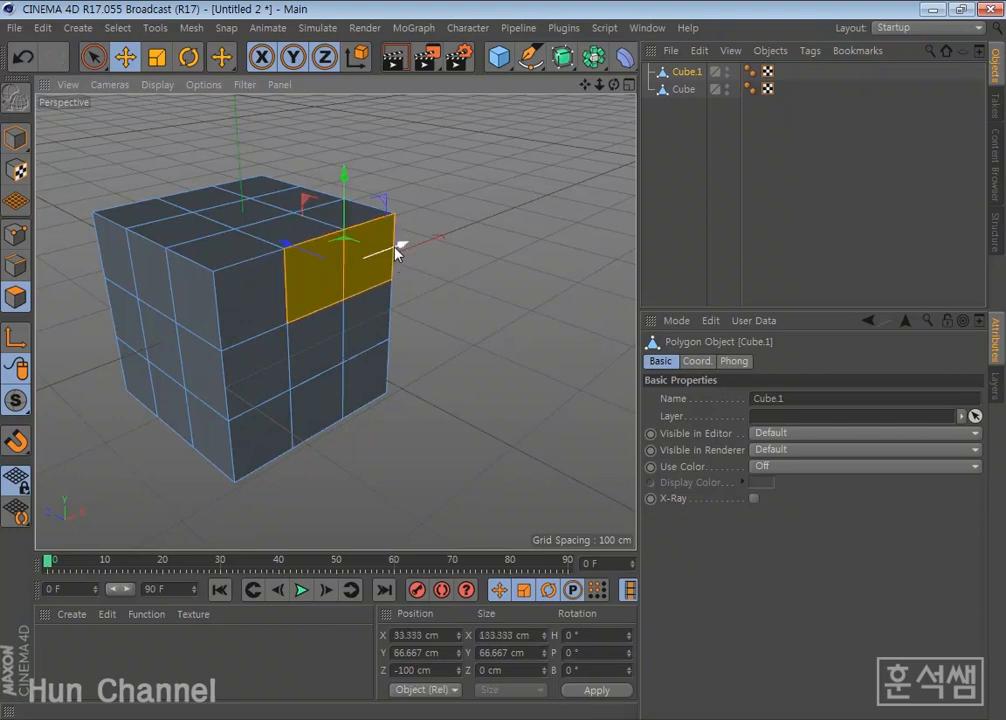
mouse_move(400, 249)
mouse_down()
mouse_move(451, 272)
mouse_move(398, 271)
mouse_up()
key(ctrl+z)
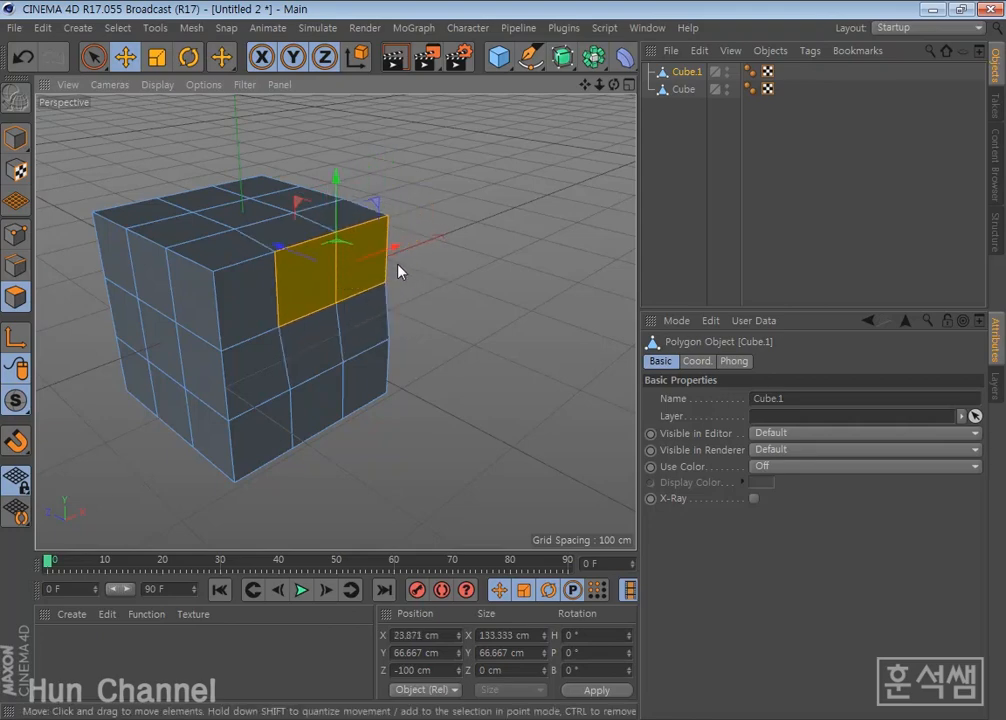
mouse_move(300, 258)
mouse_down()
mouse_move(343, 278)
mouse_move(316, 265)
mouse_up()
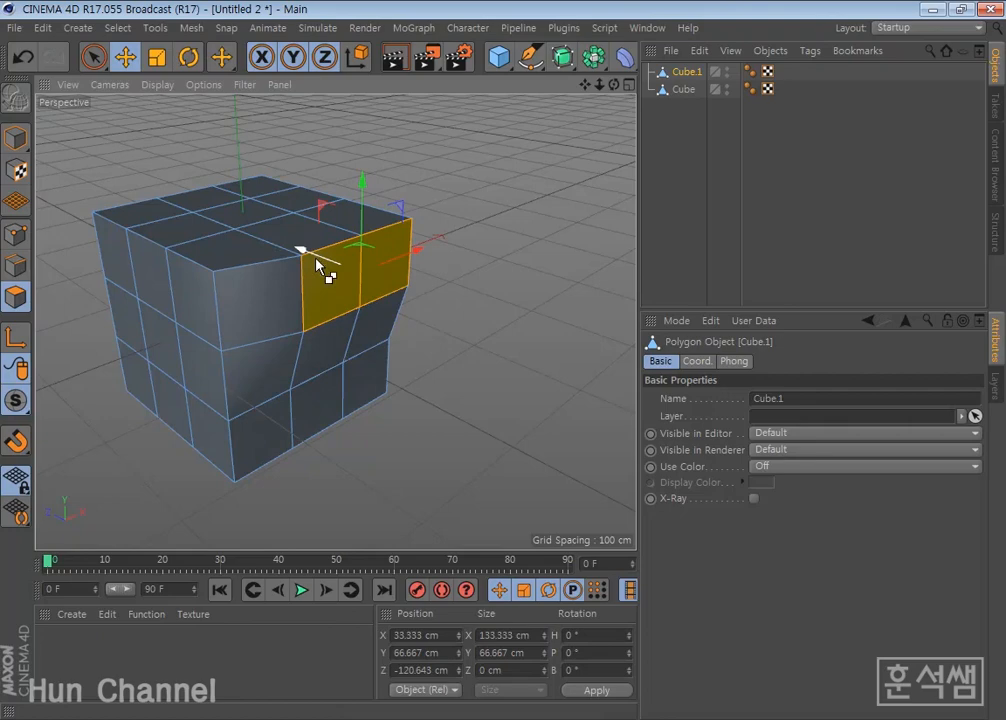
key(ctrl+z)
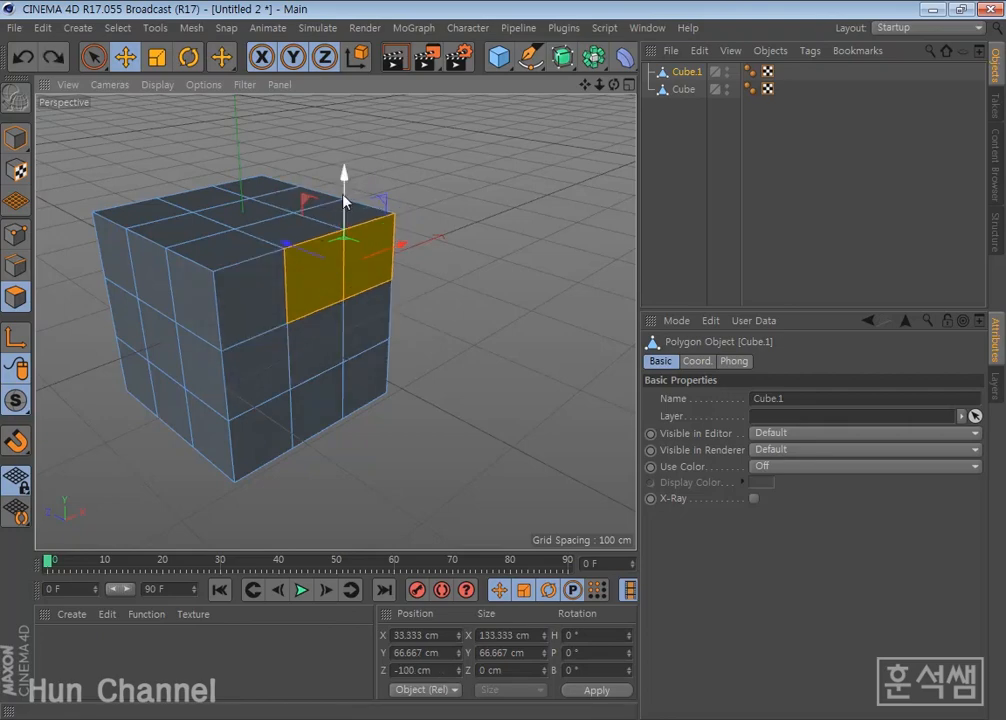
- Try moving a two-by-two block of four front-face polygons along Z, then undo the move and clear the selection
click(265, 300)
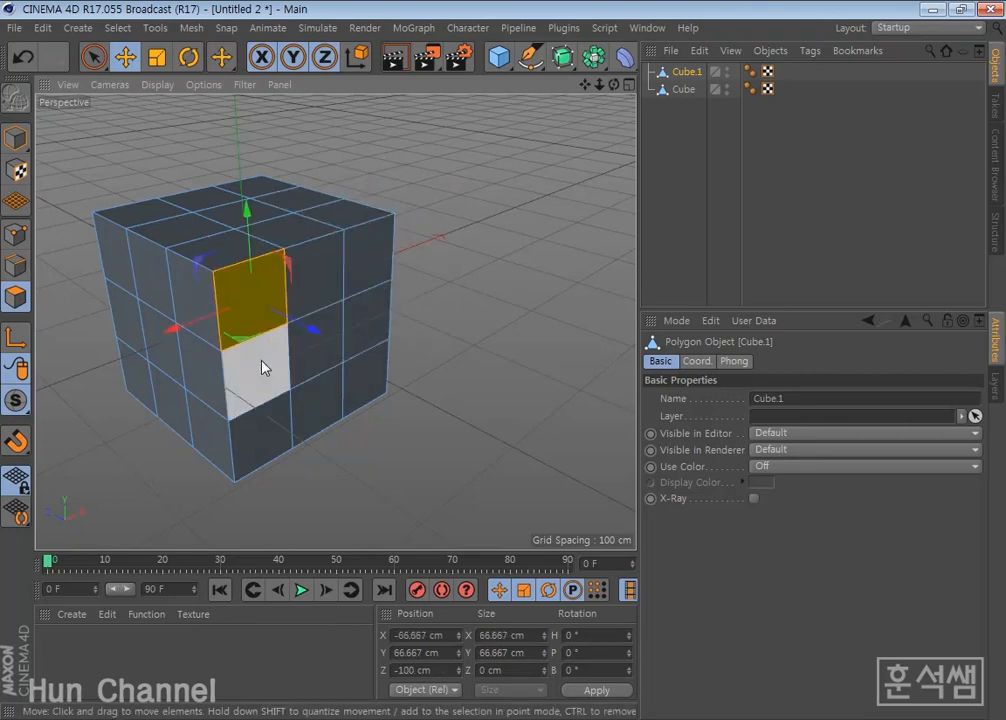
shift+click(276, 370)
shift+click(325, 352)
shift+click(315, 297)
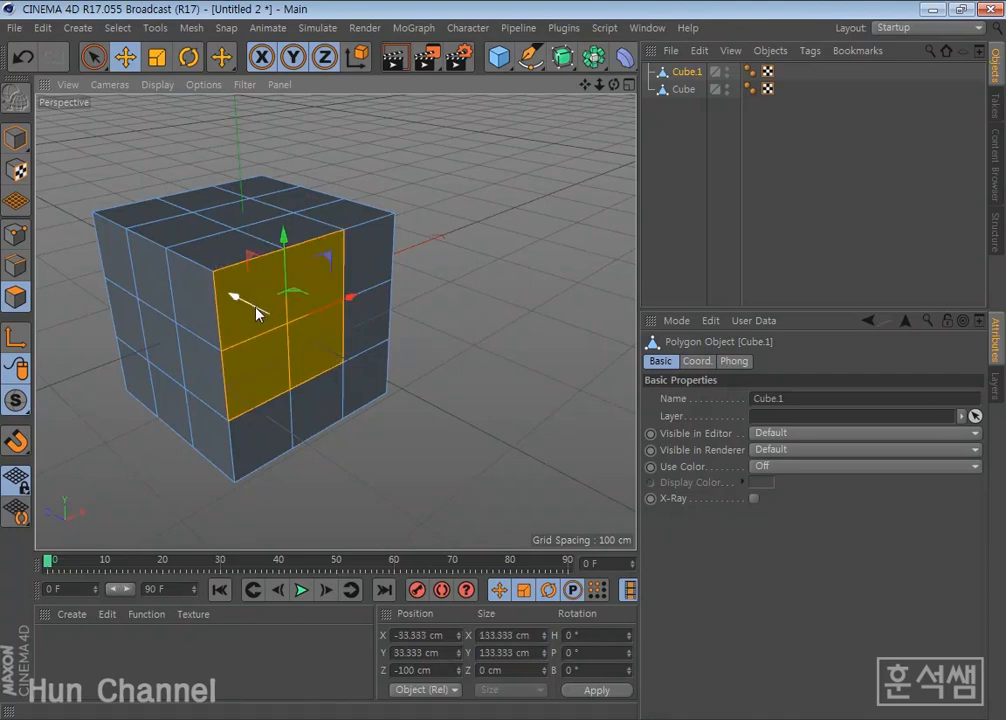
mouse_move(258, 311)
mouse_down()
mouse_move(290, 339)
mouse_move(251, 319)
mouse_move(268, 328)
mouse_up()
key(ctrl+z)
key(ctrl+z)
key(ctrl+z)
key(ctrl+z)
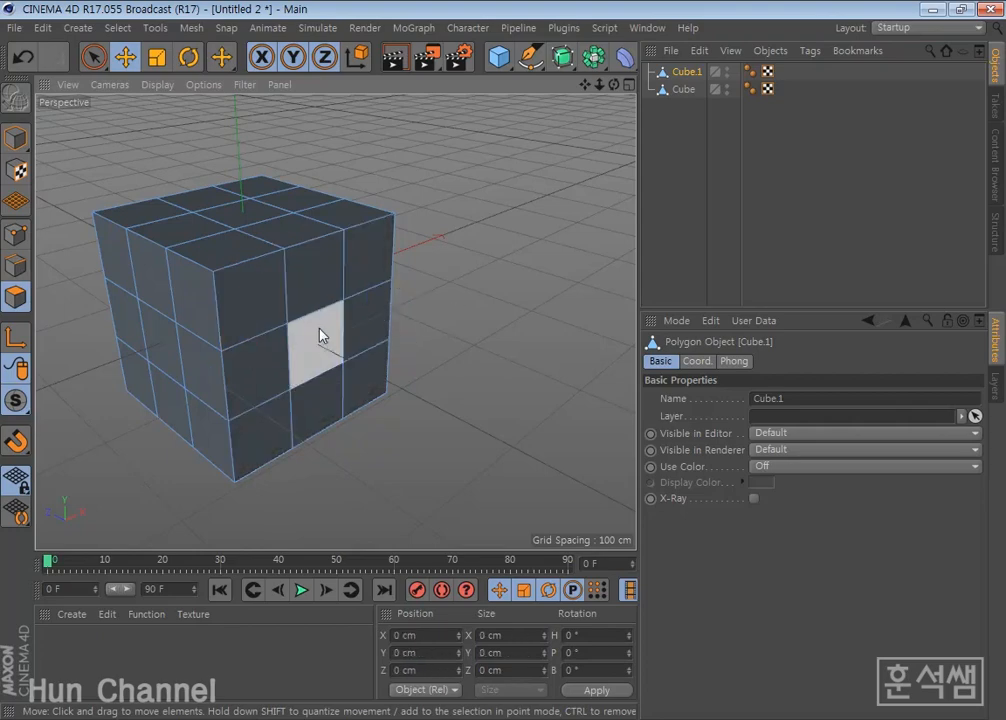
click(325, 292)
click(524, 207)
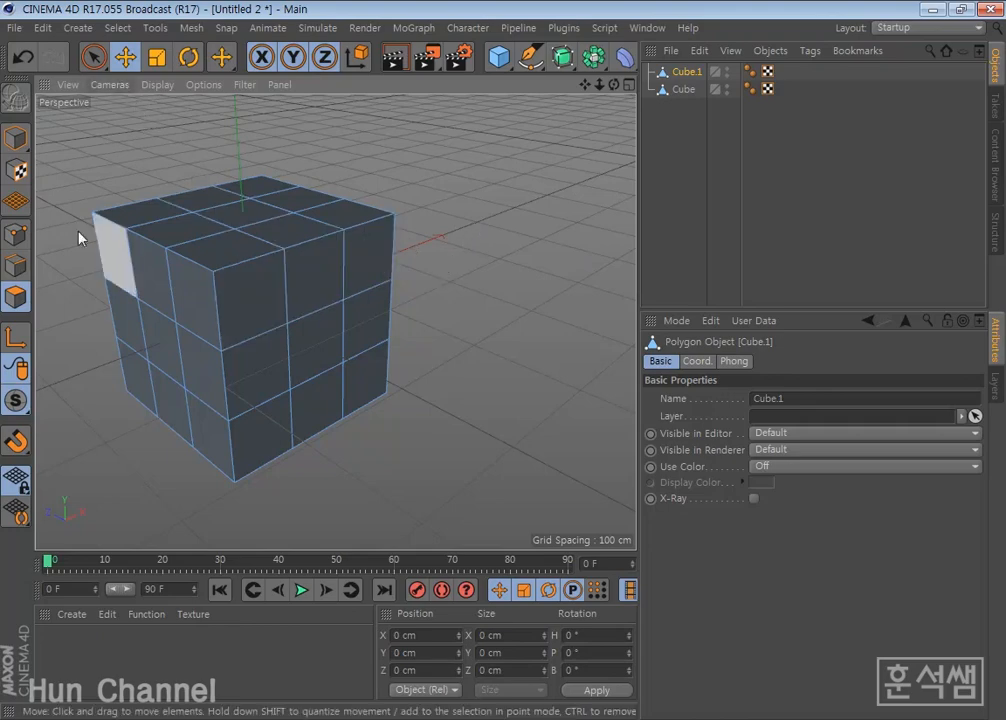
- Paint-select the six polygons in the upper two rows of the front face with Live Selection
click(95, 58)
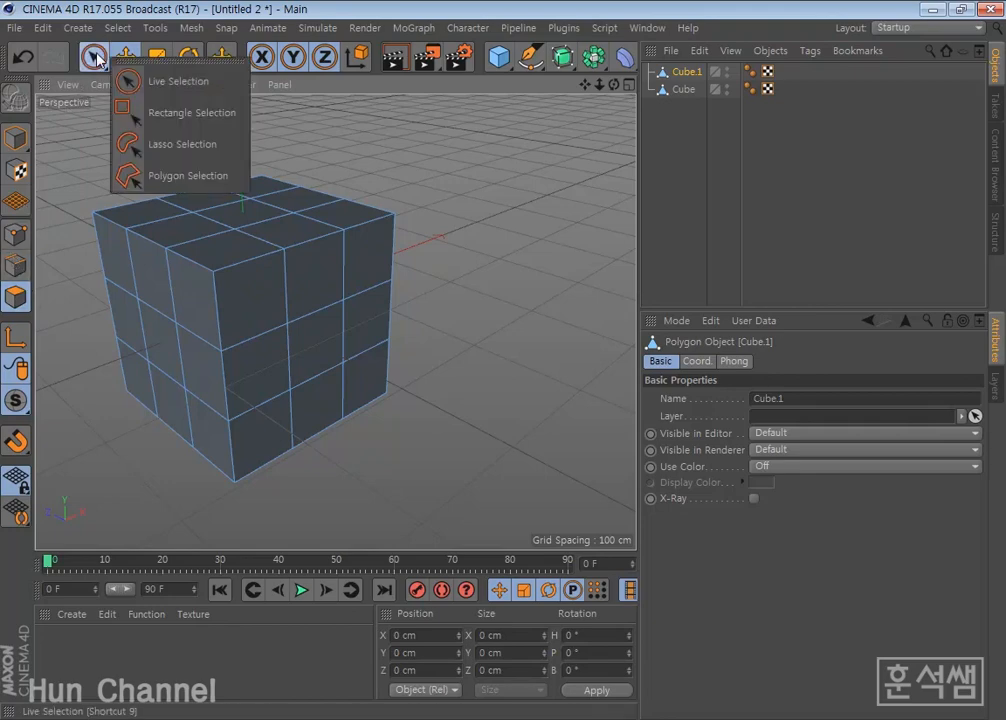
click(165, 82)
mouse_move(273, 318)
mouse_down()
mouse_move(278, 294)
mouse_move(340, 313)
mouse_move(294, 366)
mouse_move(256, 361)
mouse_move(364, 326)
mouse_move(268, 298)
mouse_up()
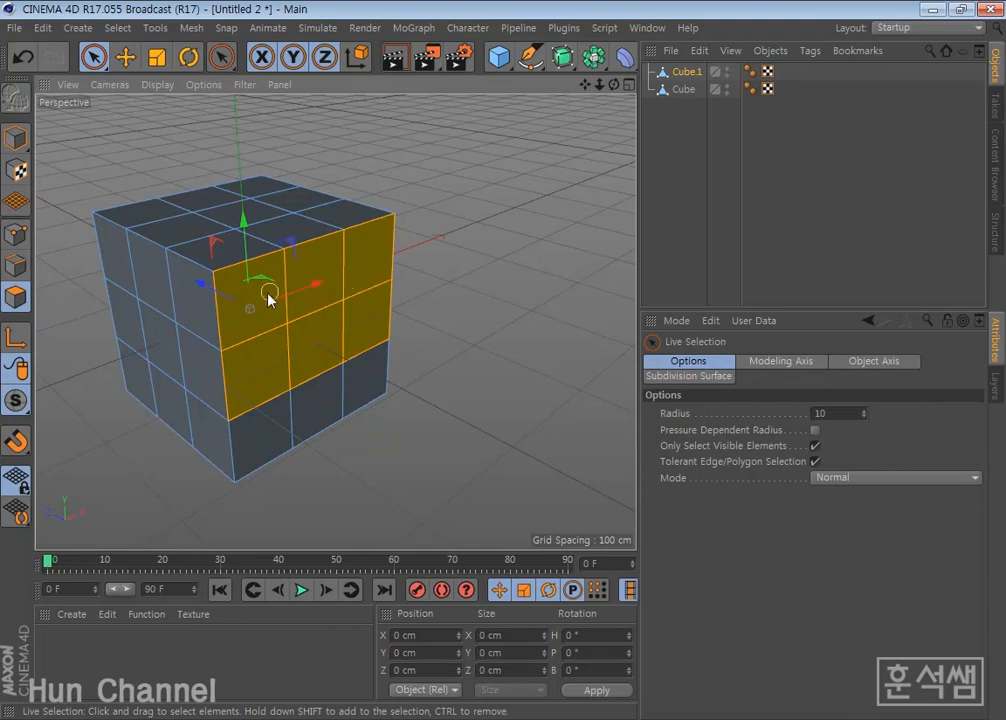
- Try pulling the six selected polygons forward to about Z -136 cm, and undo back to the unmoved selection
mouse_move(330, 285)
mouse_down()
mouse_move(285, 305)
mouse_move(300, 313)
mouse_up()
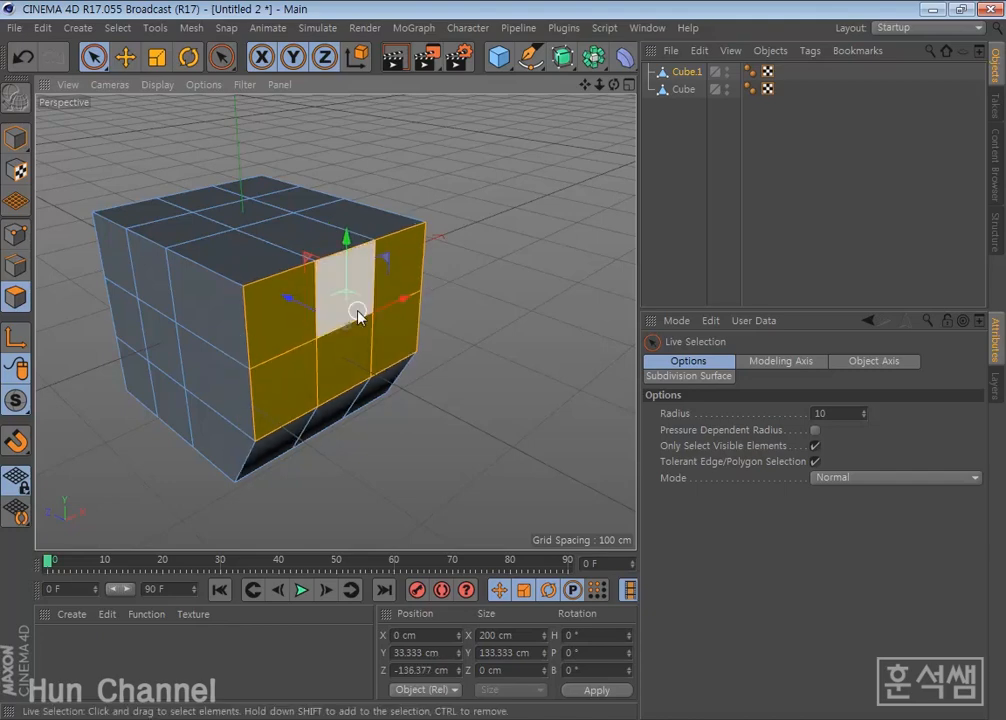
click(521, 314)
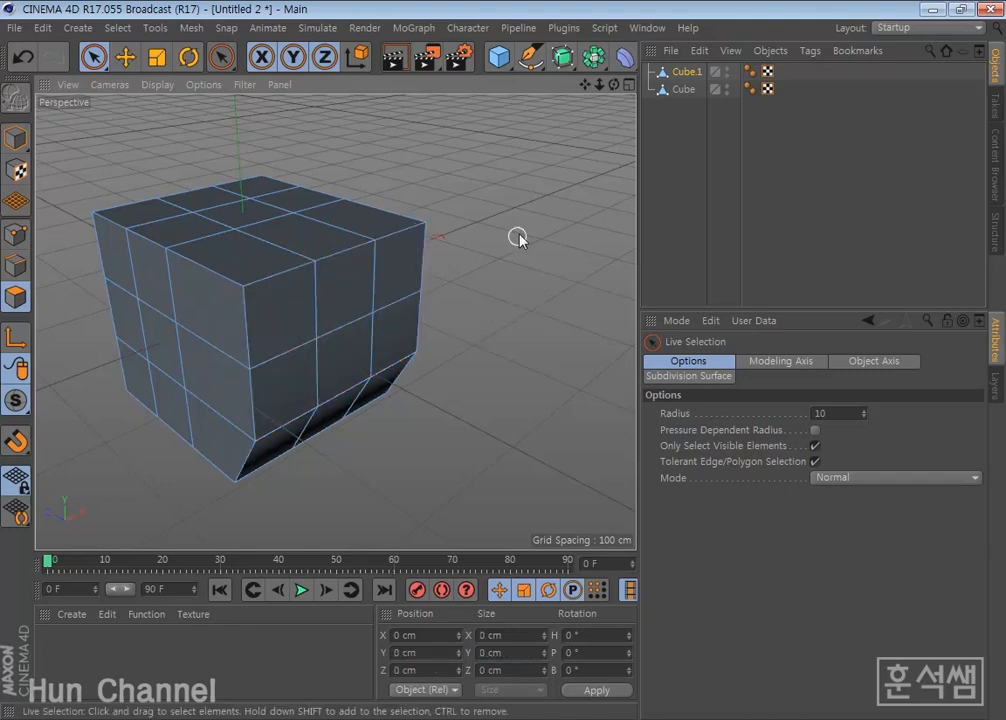
key(ctrl+z)
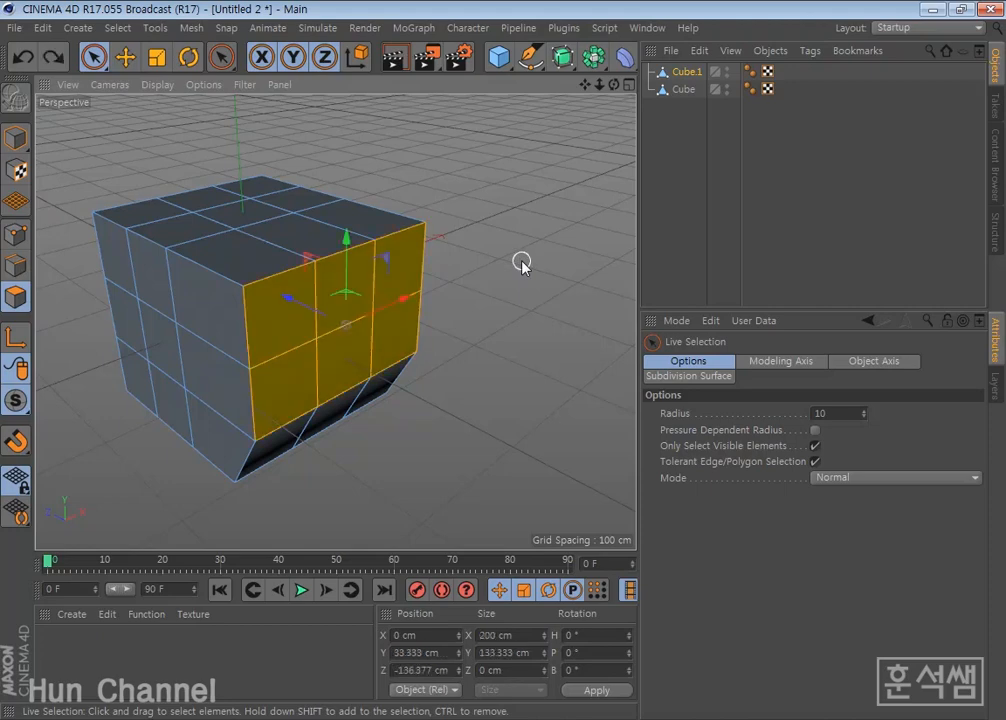
key(ctrl+z)
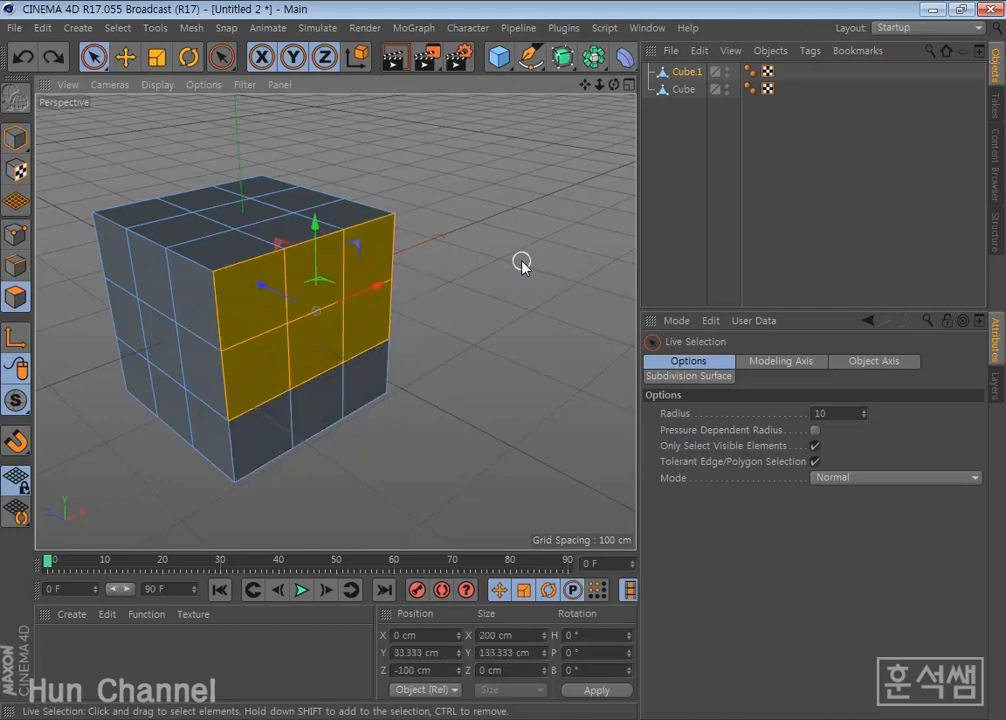
- Clear the front-face selection and paint-select all nine polygons of the top face
key(ctrl+z)
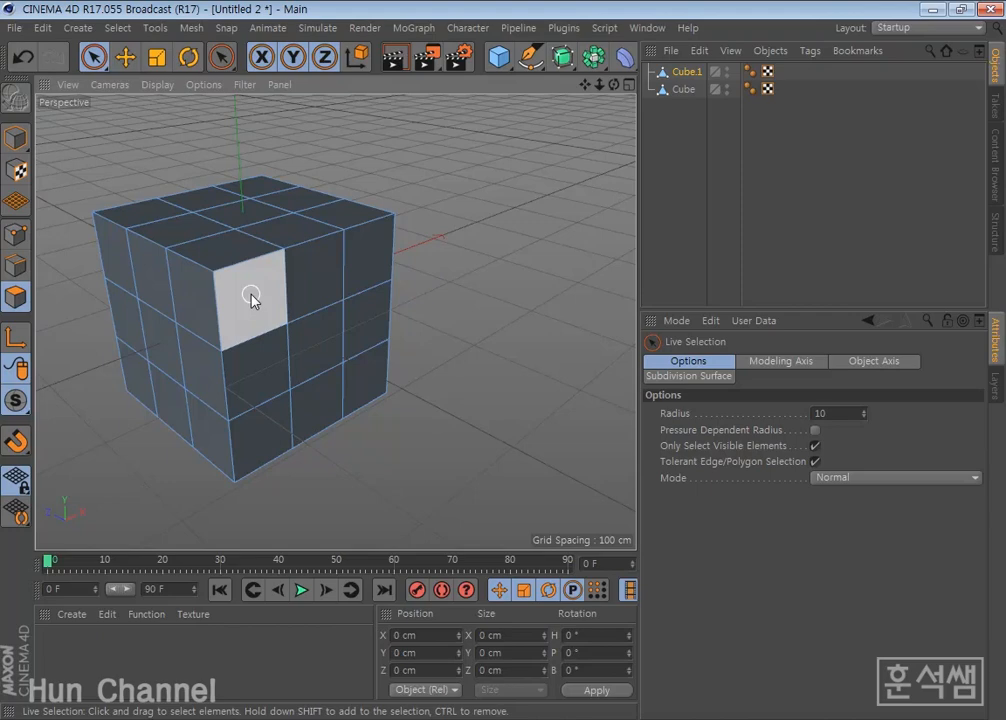
mouse_move(184, 215)
mouse_down()
mouse_move(271, 193)
mouse_move(265, 231)
mouse_move(207, 231)
mouse_up()
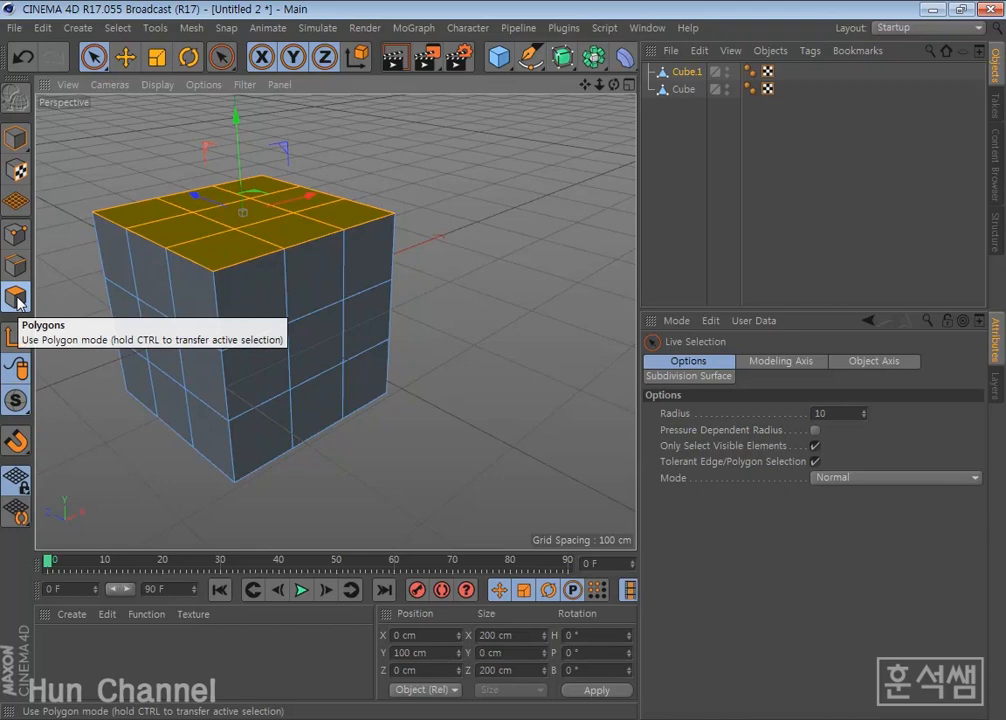
- Switch to edge mode and paint-select the inner grid edges across the upper two rows of the front face
click(23, 262)
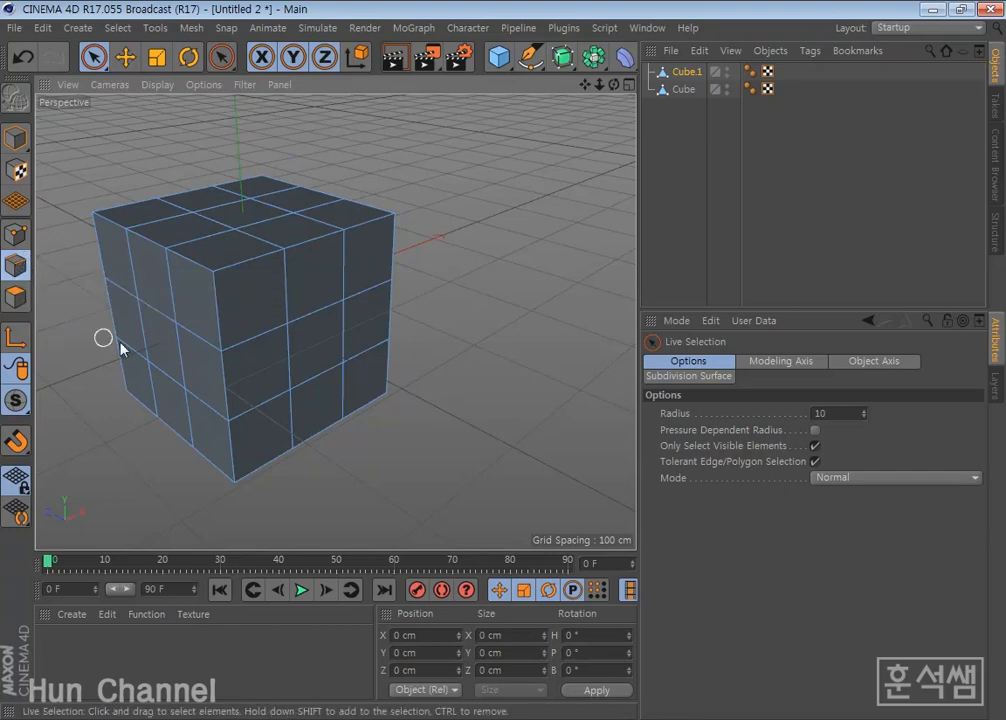
mouse_move(256, 348)
mouse_down()
mouse_move(301, 333)
mouse_move(348, 278)
mouse_move(348, 299)
mouse_up()
drag(260, 326, 258, 328)
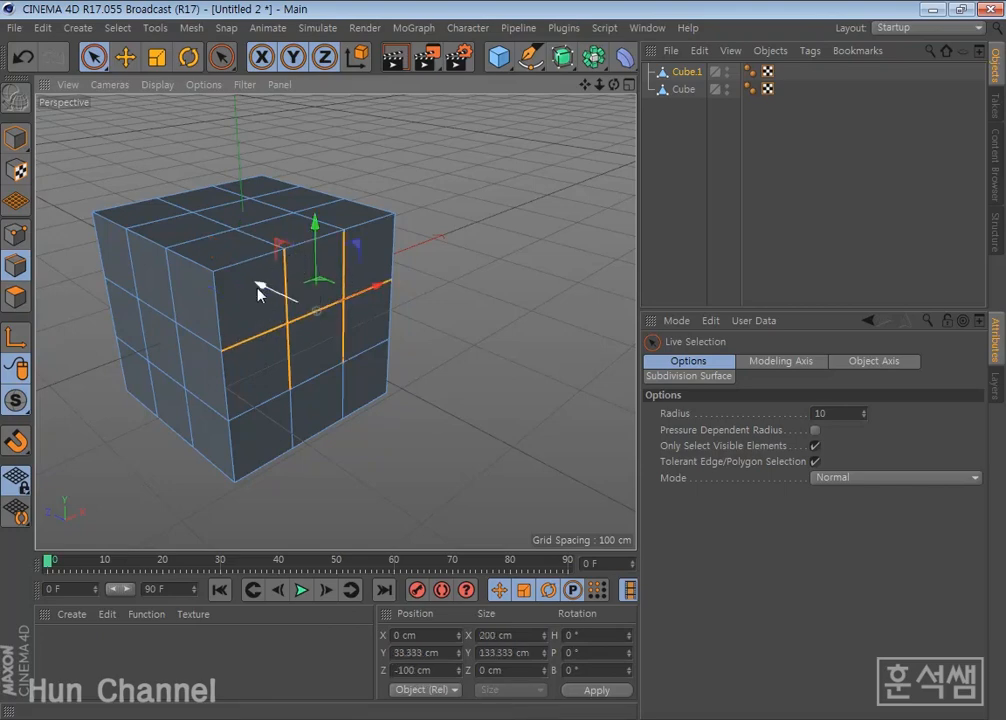
alt+drag(257, 281, 292, 319)
alt+middle_drag(260, 280, 404, 352)
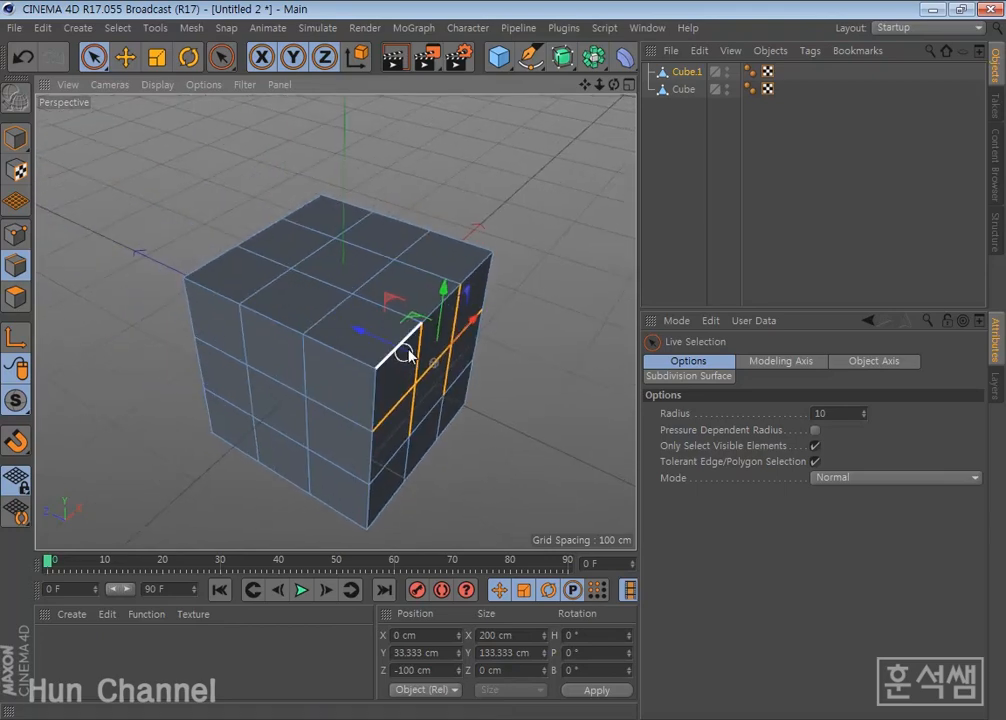
- Select the two X-direction edges of the top face's centre square, try raising them to about Y 101.65 cm, and undo the move
click(380, 284)
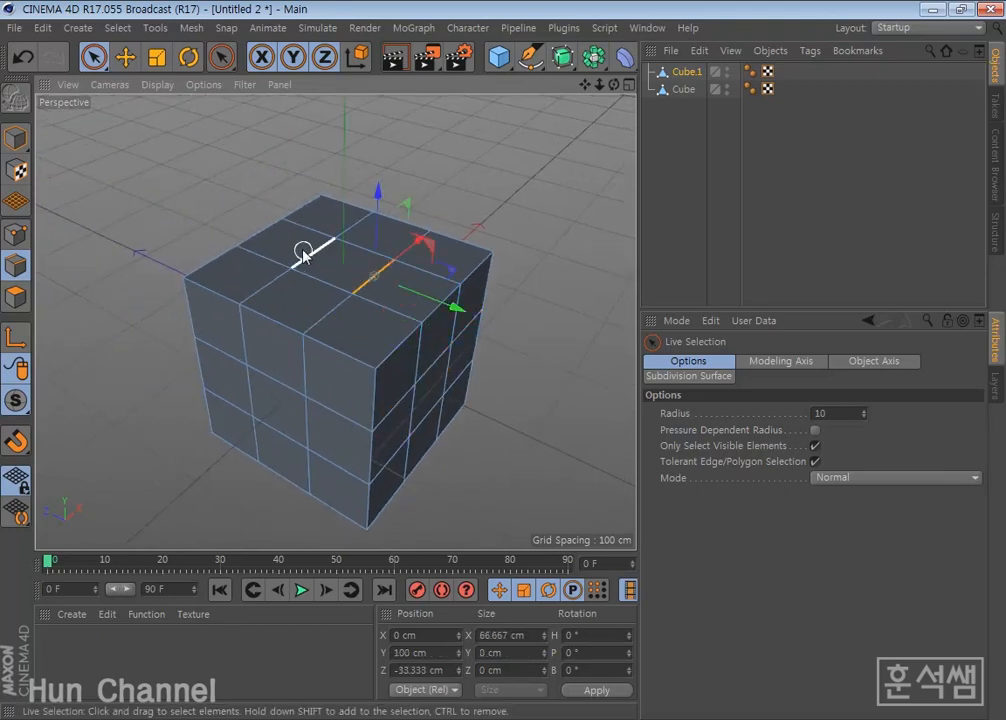
drag(306, 256, 359, 287)
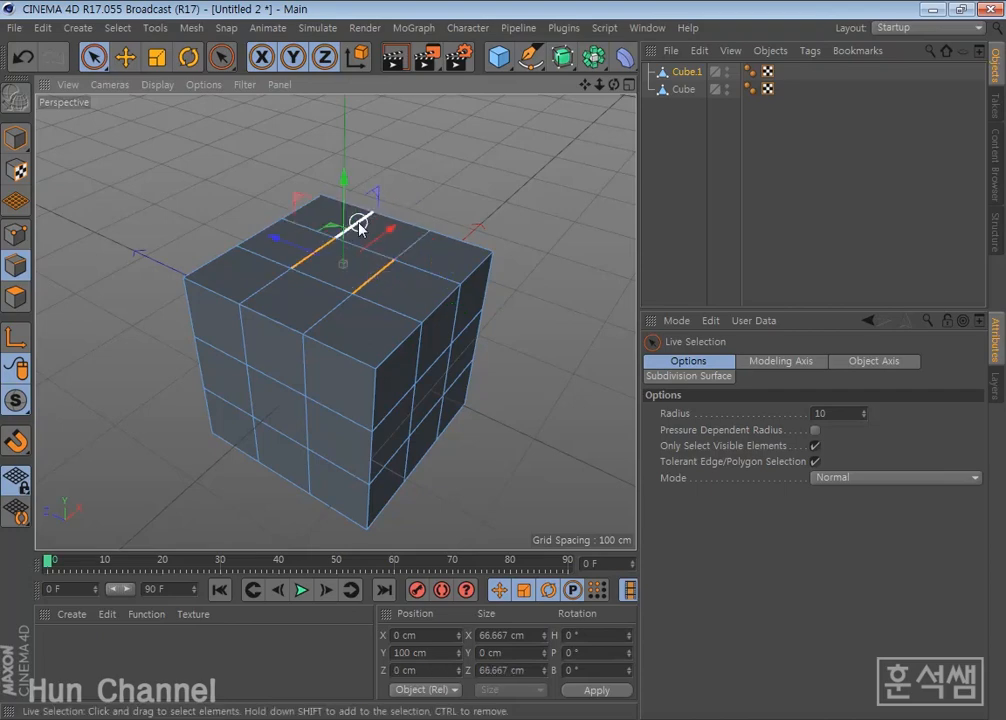
mouse_move(341, 175)
mouse_down()
mouse_move(341, 188)
mouse_move(337, 166)
mouse_move(339, 203)
mouse_move(337, 164)
mouse_move(340, 198)
mouse_up()
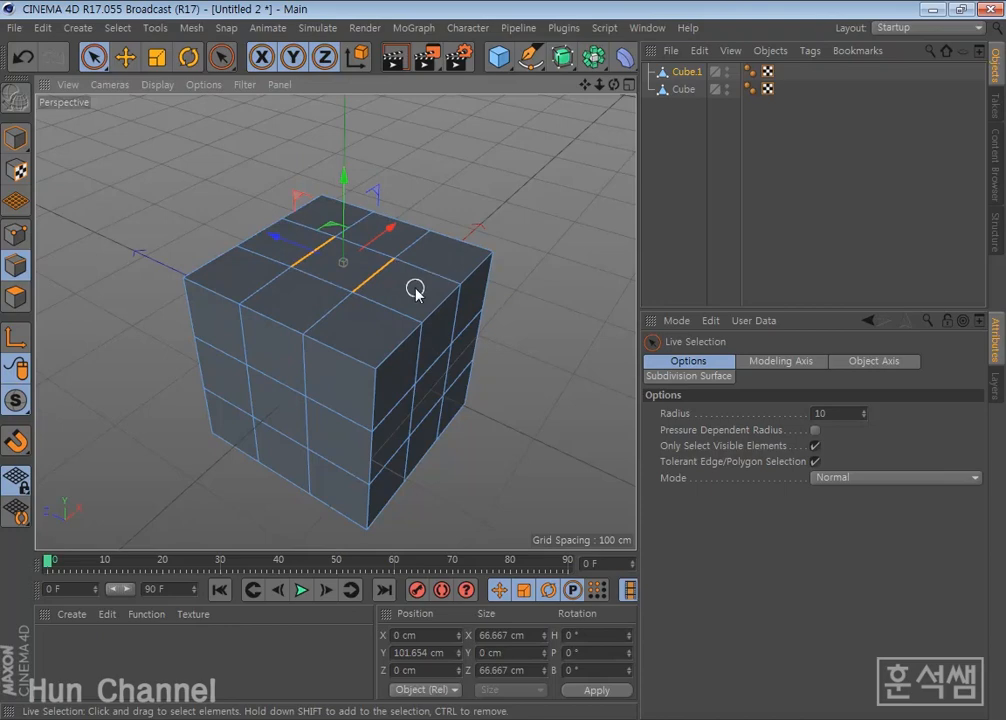
key(ctrl+z)
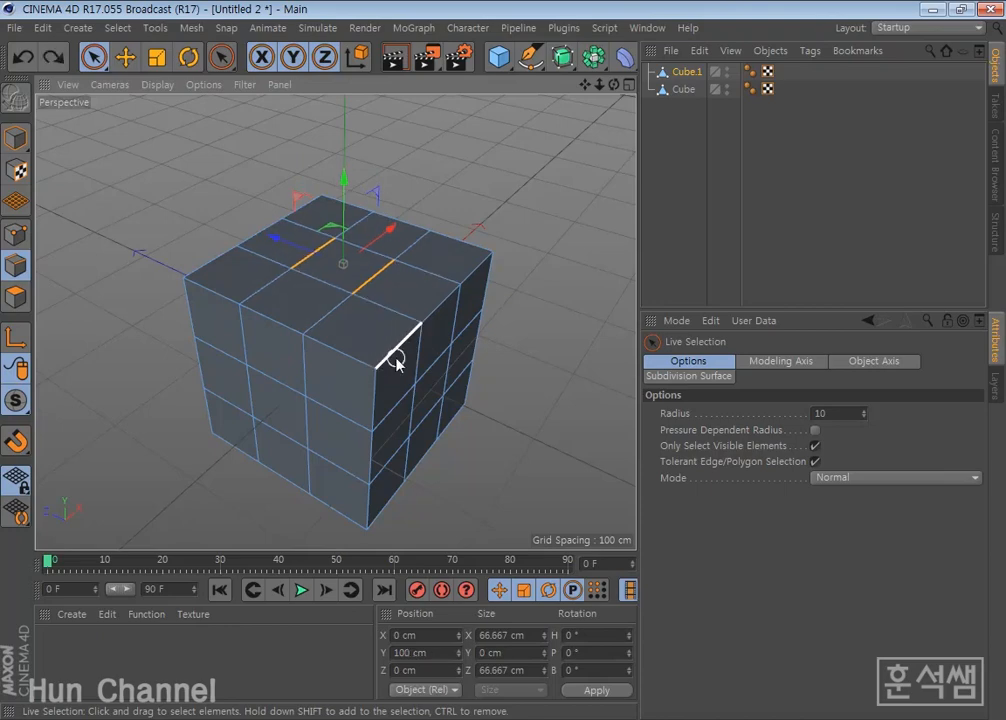
- Paint-select the edges along and adjoining the front upper rim, try raising them to about Y 68 cm, and drop that move and selection
mouse_move(396, 359)
mouse_down()
mouse_move(480, 270)
mouse_move(386, 352)
mouse_up()
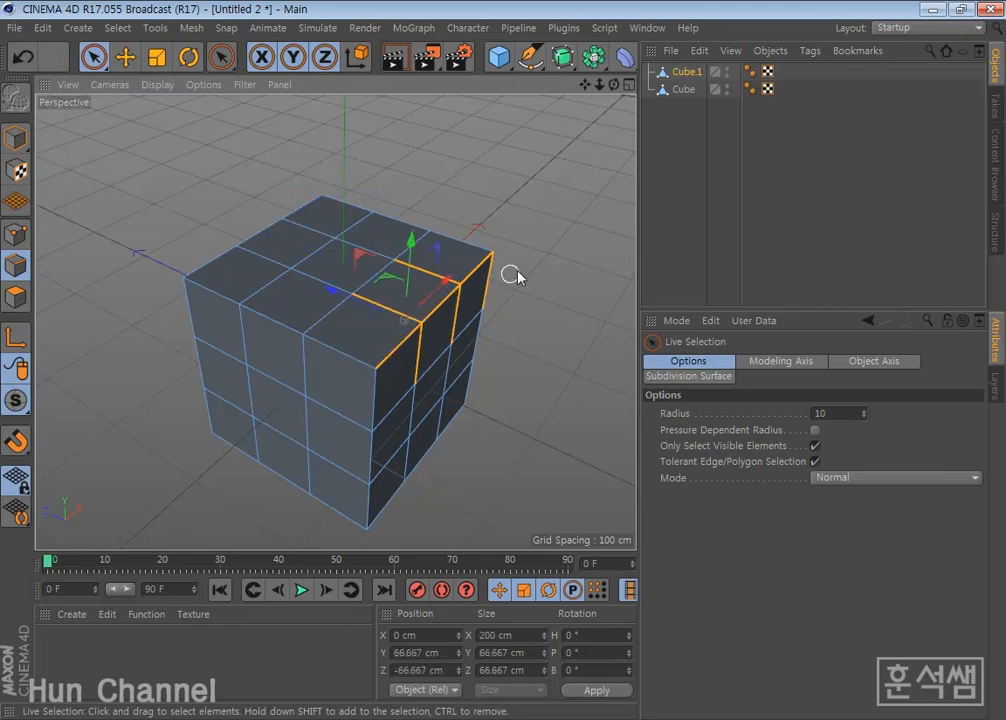
mouse_move(513, 275)
mouse_down()
mouse_move(472, 272)
mouse_move(382, 355)
mouse_move(445, 314)
mouse_up()
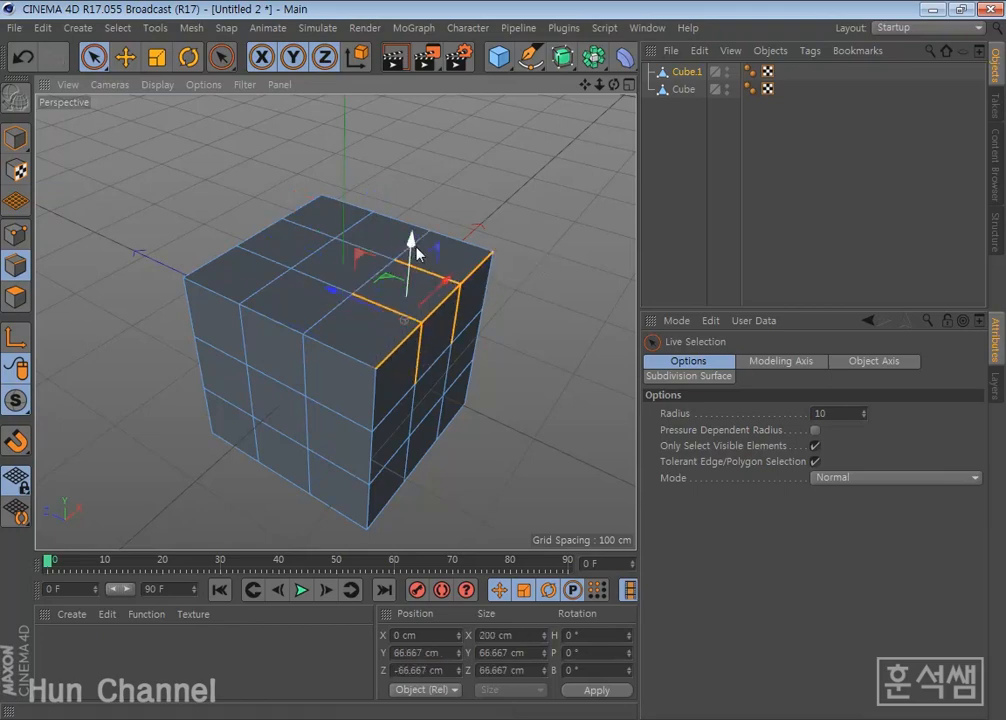
mouse_move(418, 253)
mouse_down()
mouse_move(413, 225)
mouse_move(424, 250)
mouse_up()
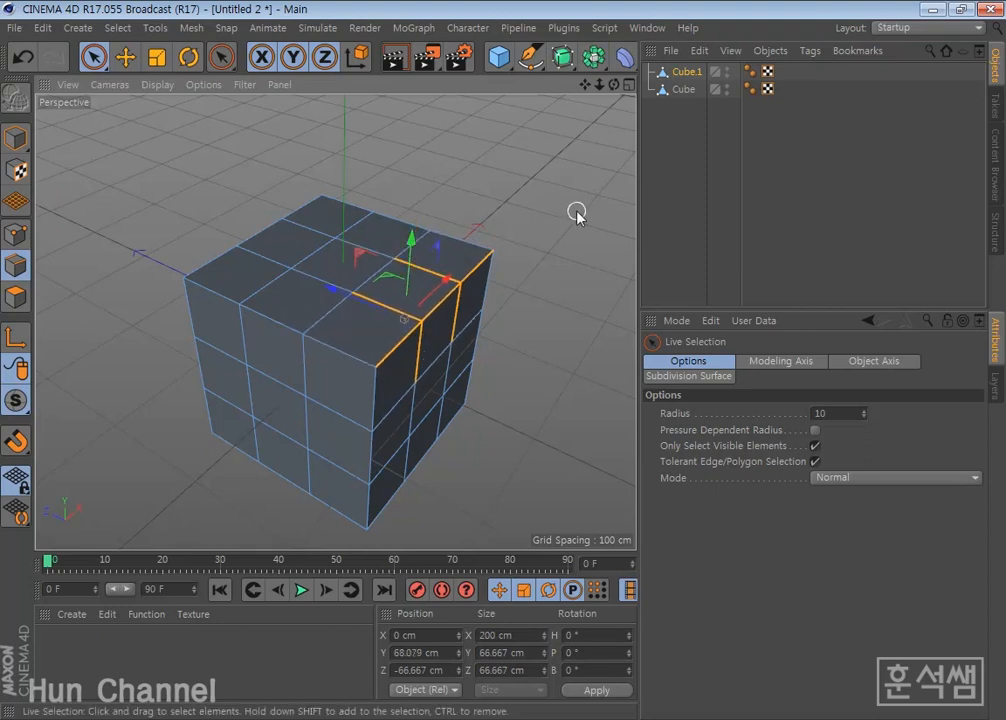
click(530, 262)
- Try selecting the front upper rim edges one by one and in a single stroke, and clear the selection
click(476, 269)
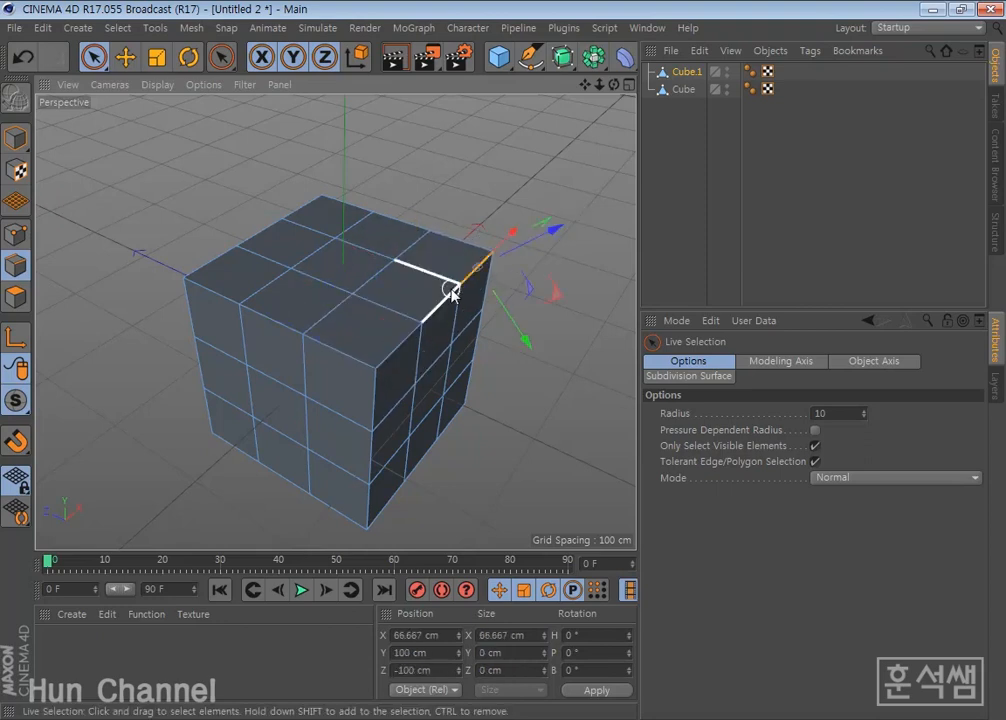
click(436, 312)
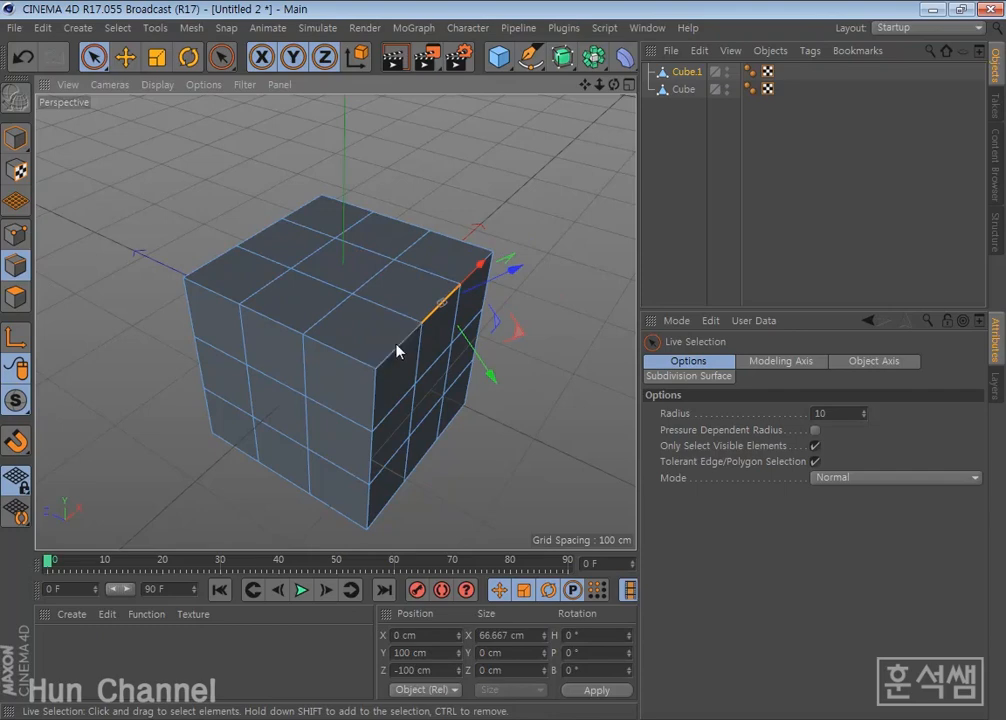
drag(397, 348, 500, 254)
click(556, 270)
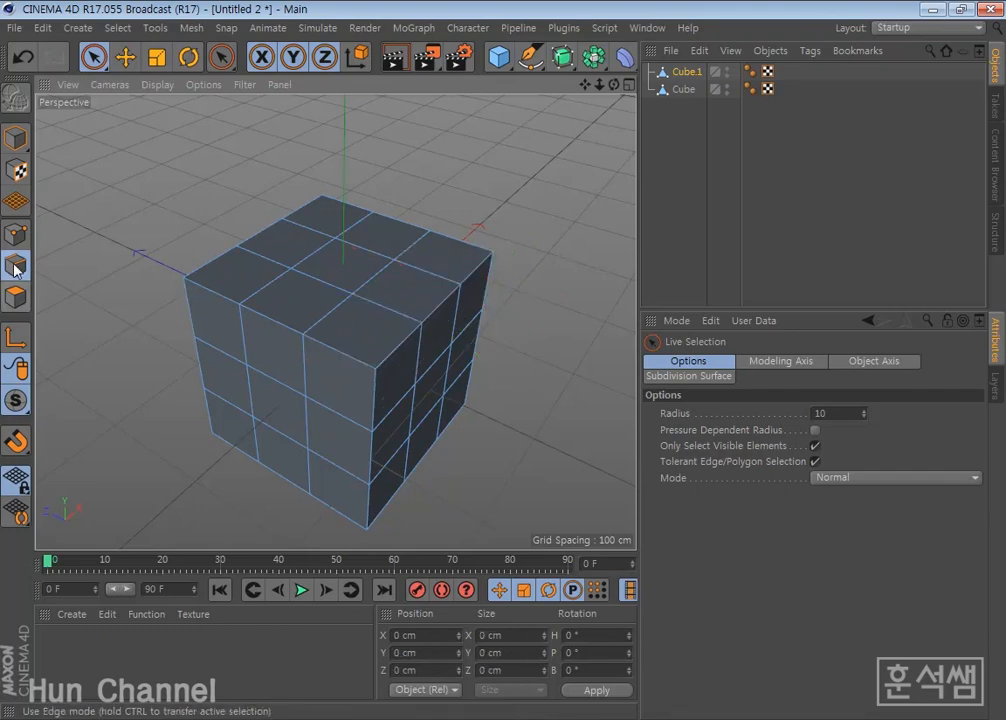
- Paint-select the inner grid edges on the negative-X side of the top face with Live Selection
click(91, 62)
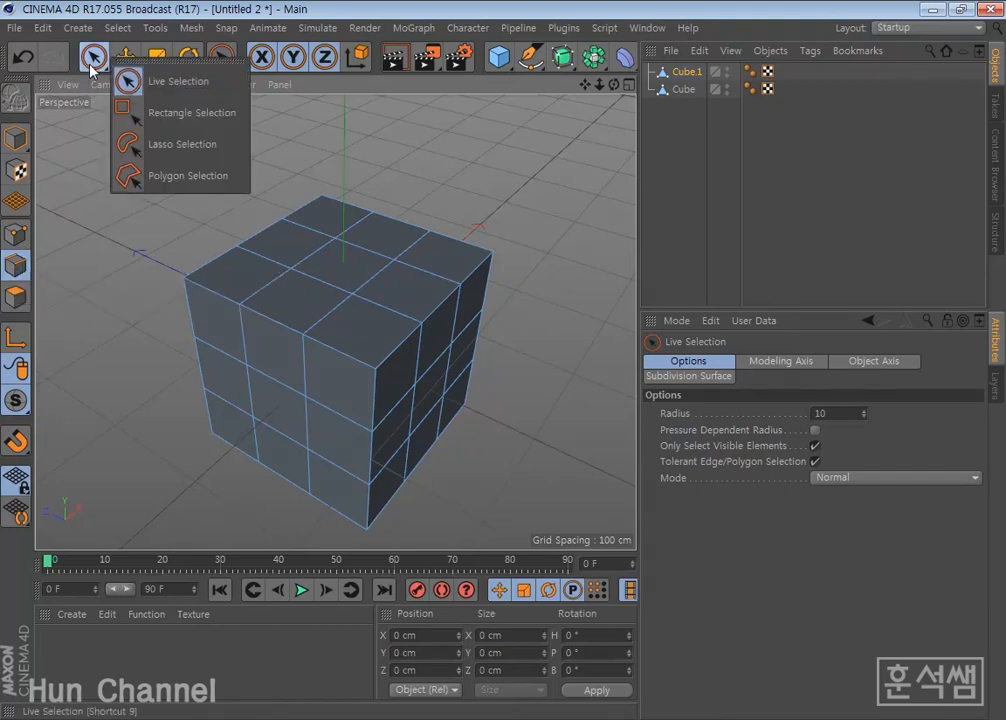
click(15, 238)
mouse_move(367, 284)
mouse_down()
mouse_move(295, 286)
mouse_move(303, 249)
mouse_up()
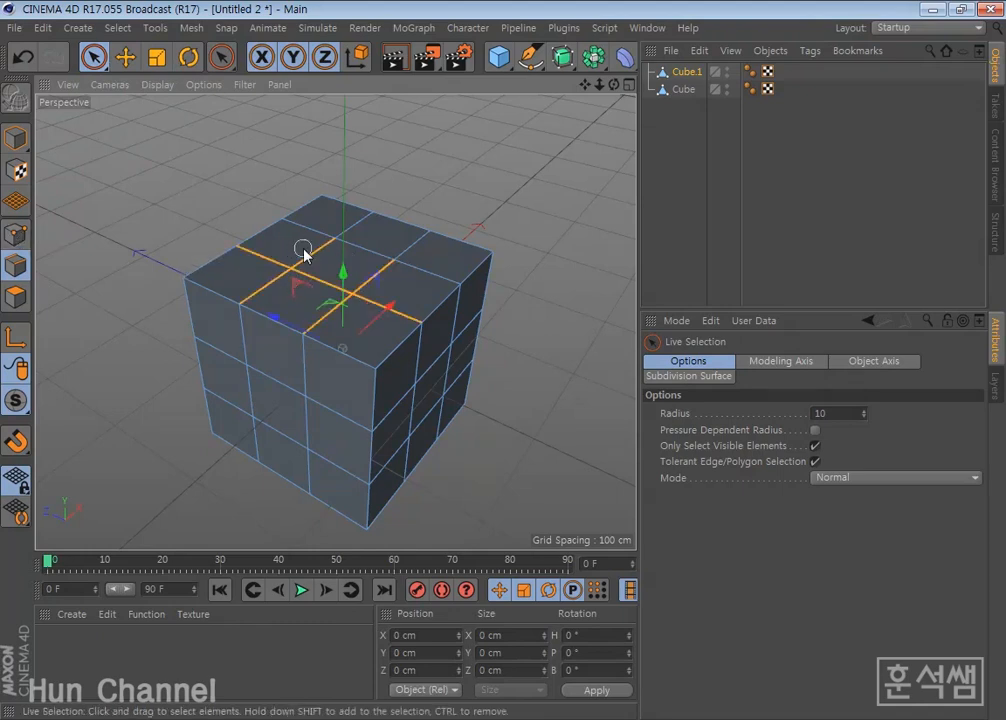
- In point mode, paint-select the four points of the top face's centre square, try moving them along Y, and undo the move
click(18, 236)
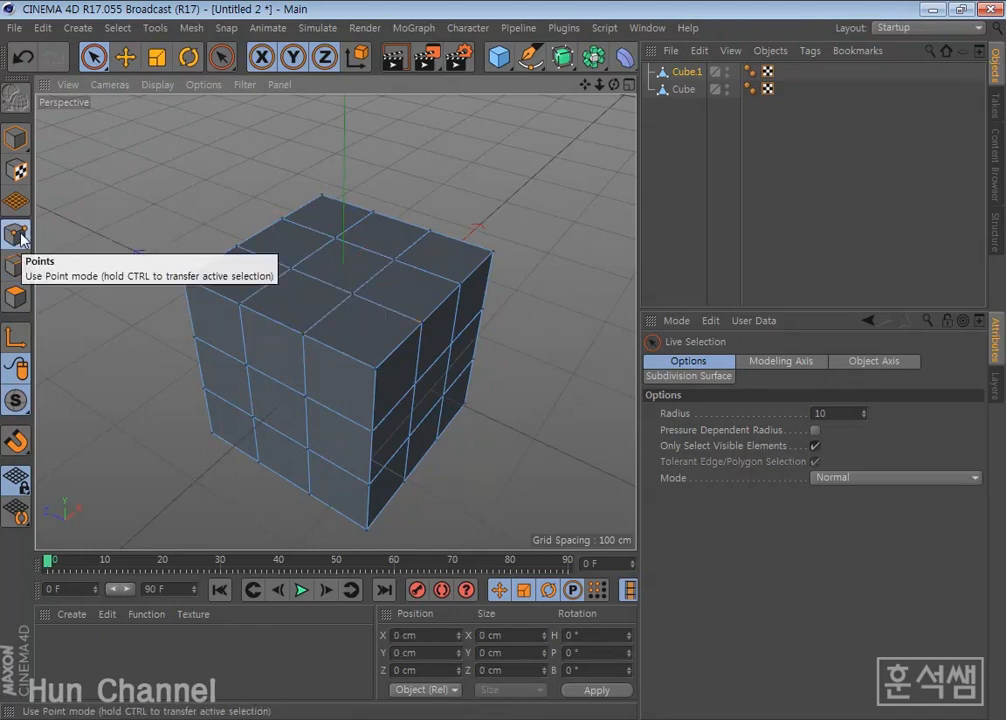
mouse_move(362, 297)
mouse_down()
mouse_move(318, 291)
mouse_move(317, 240)
mouse_move(394, 258)
mouse_move(318, 289)
mouse_move(353, 233)
mouse_move(404, 253)
mouse_up()
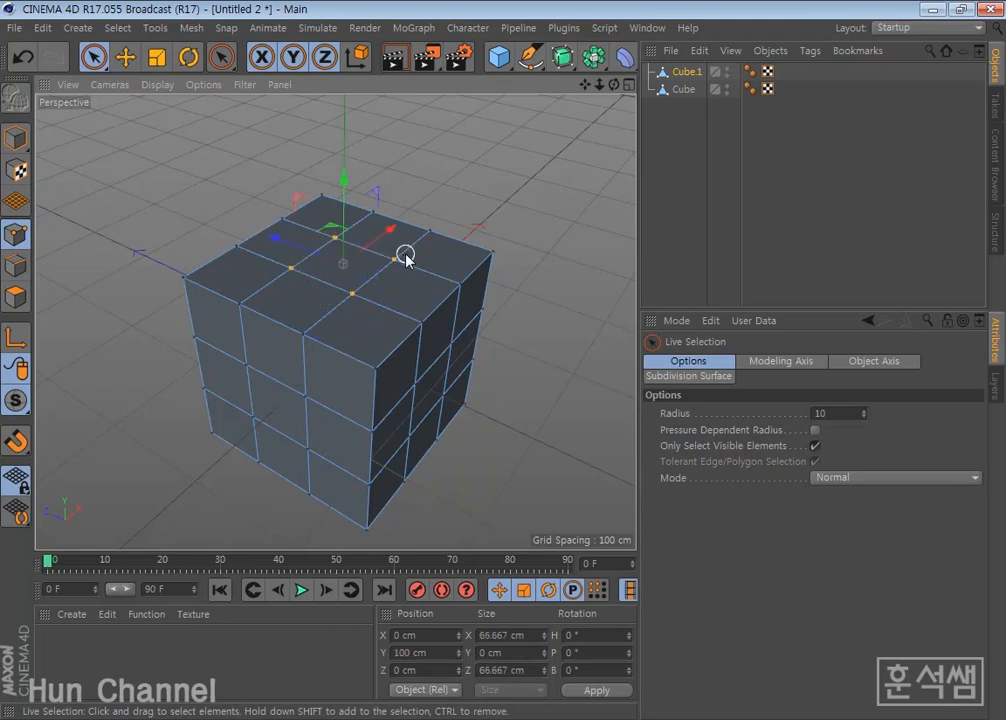
mouse_move(344, 180)
mouse_down()
mouse_move(344, 157)
mouse_move(346, 186)
mouse_up()
key(ctrl+z)
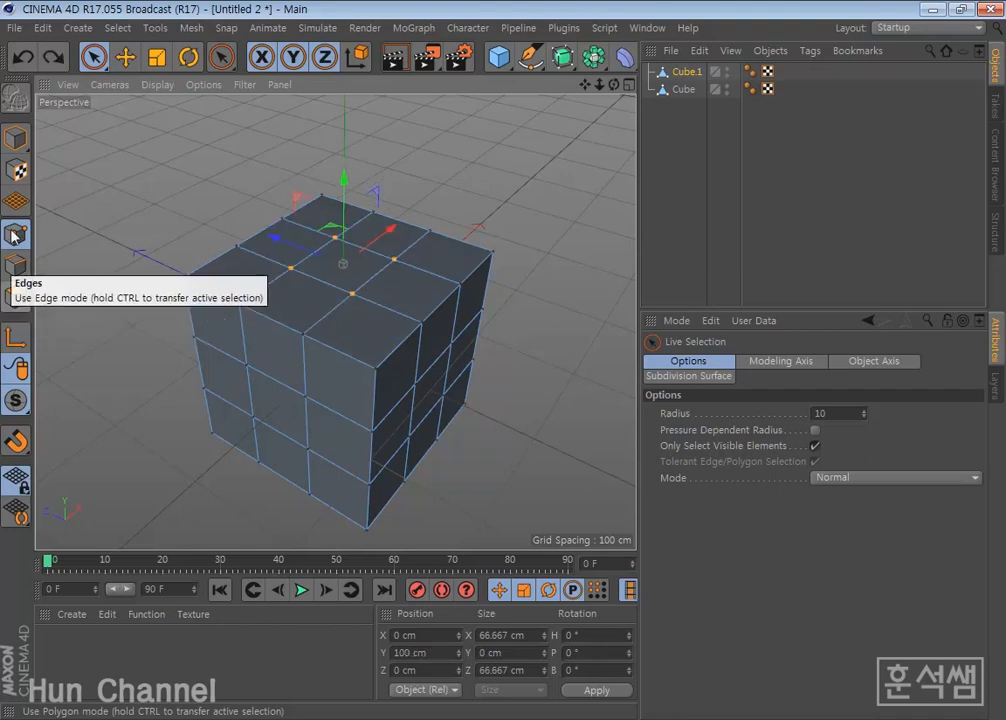
- Activate Rectangle Selection and switch to polygon mode
click(92, 57)
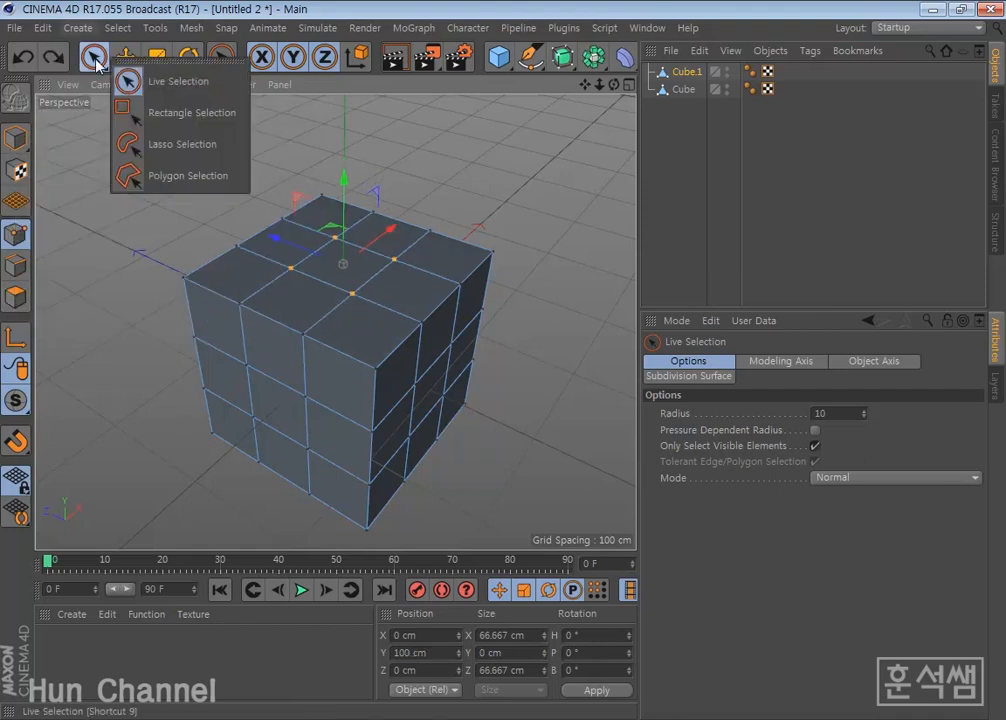
click(193, 113)
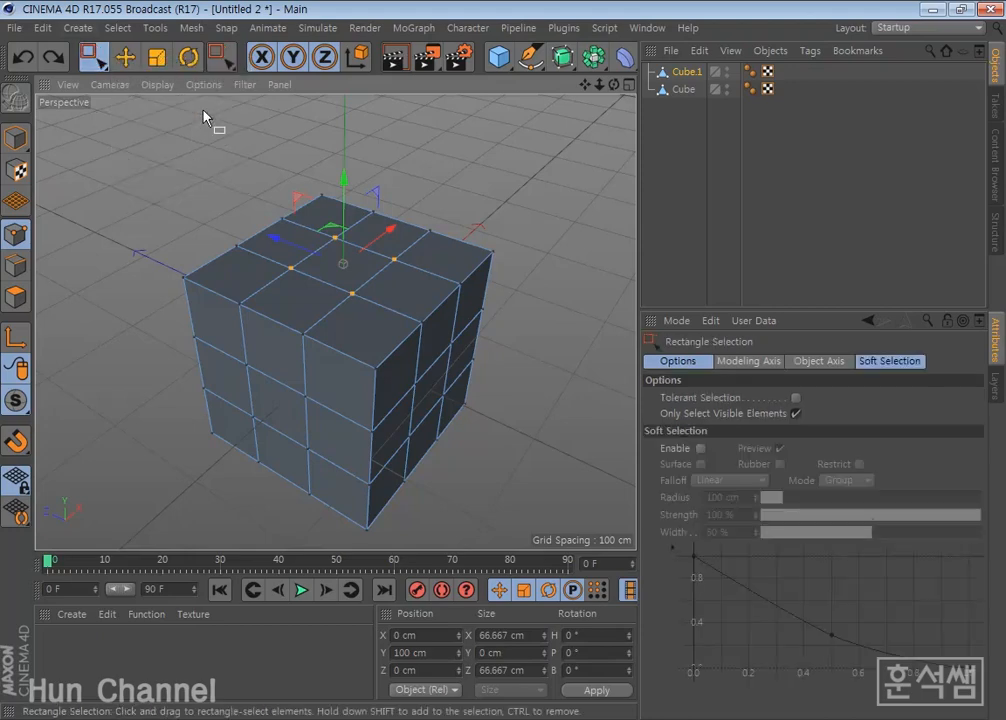
click(16, 296)
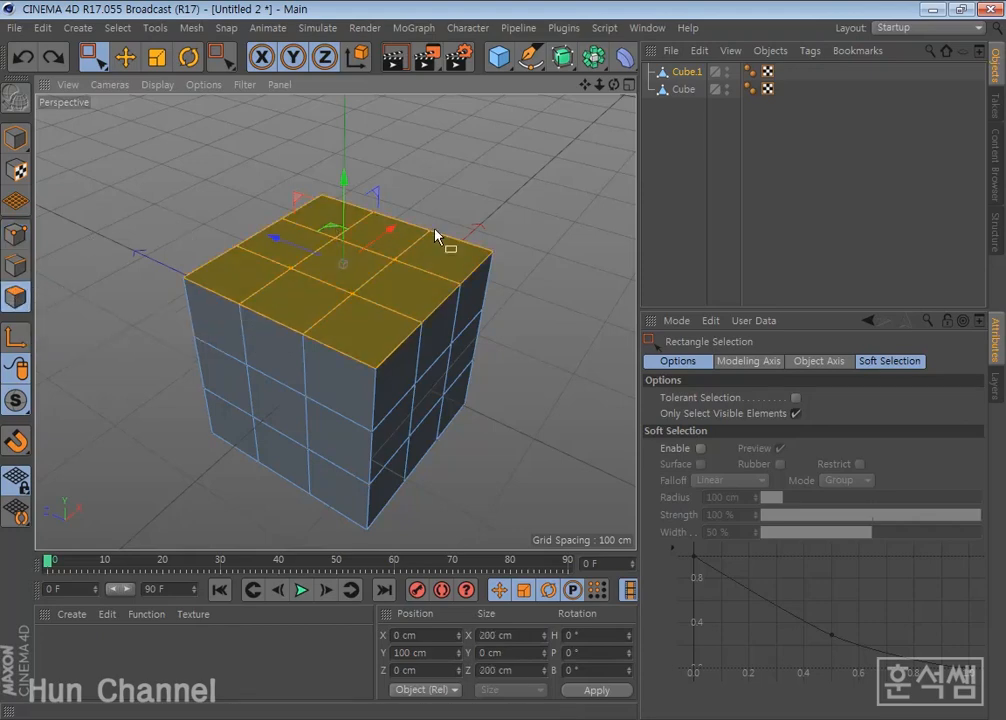
- Rectangle-select the positive-X column of polygons across the cube's top and front faces
alt+drag(498, 318, 417, 345)
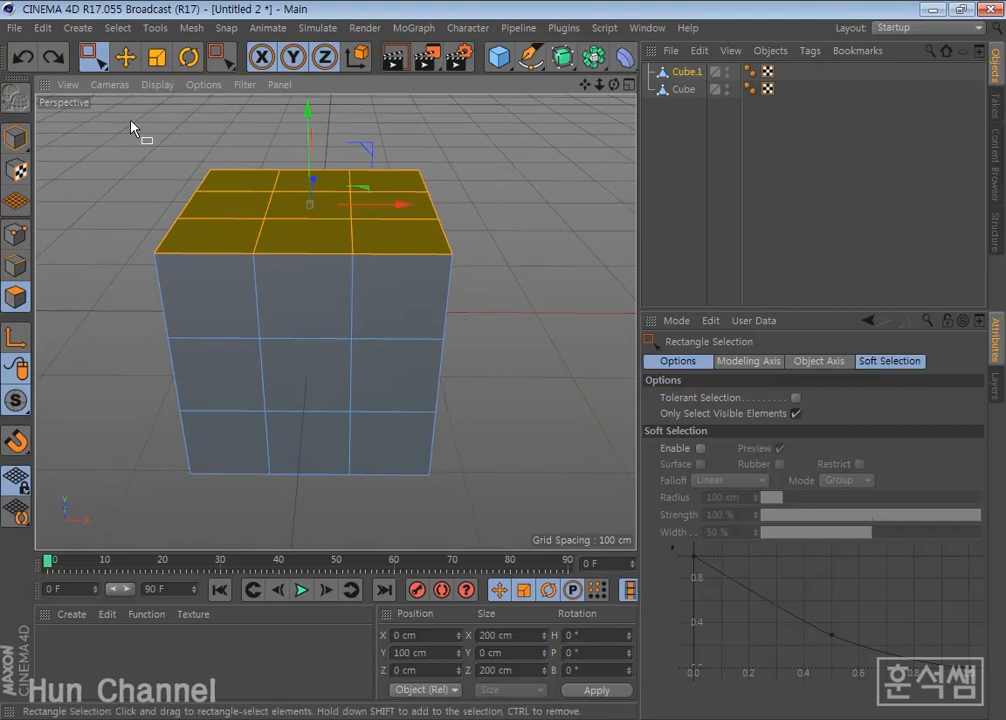
click(93, 57)
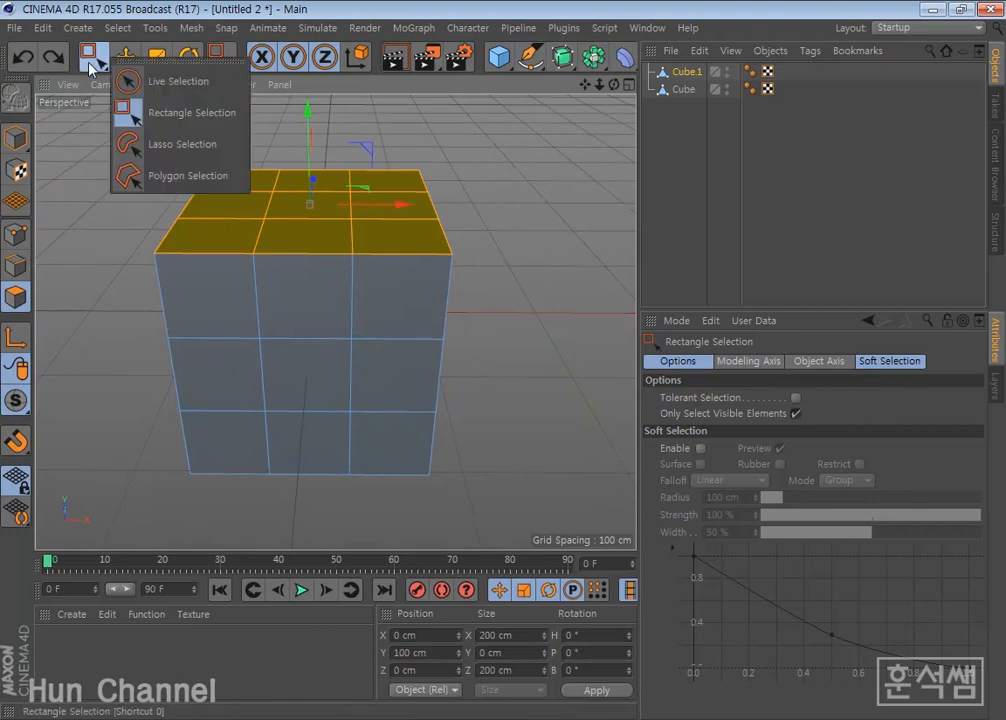
click(166, 117)
drag(463, 134, 325, 522)
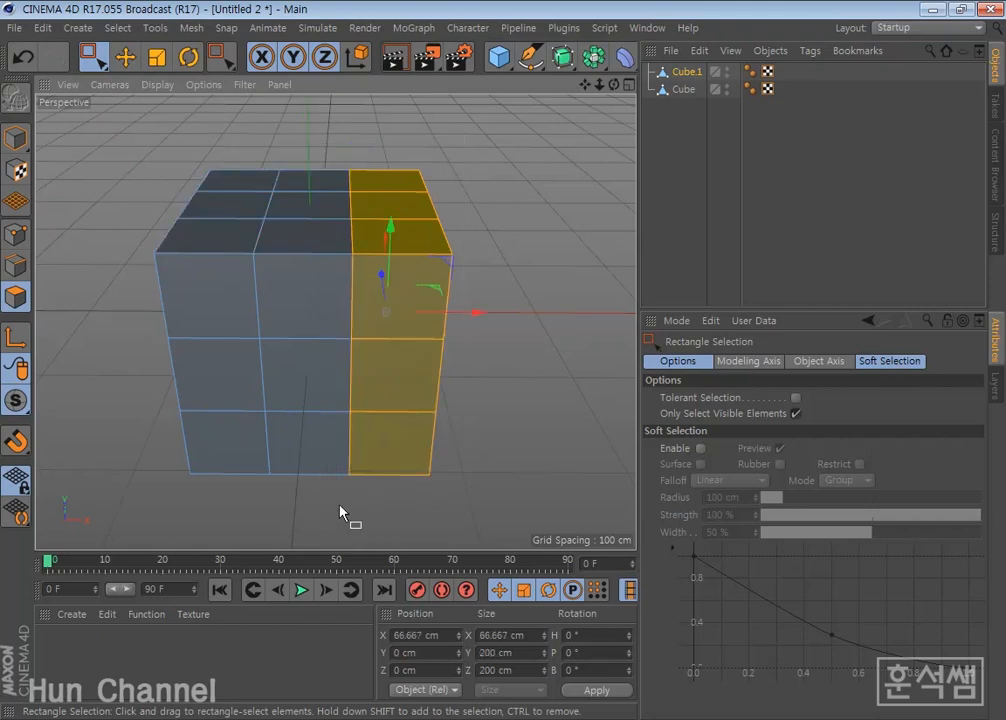
drag(465, 139, 313, 507)
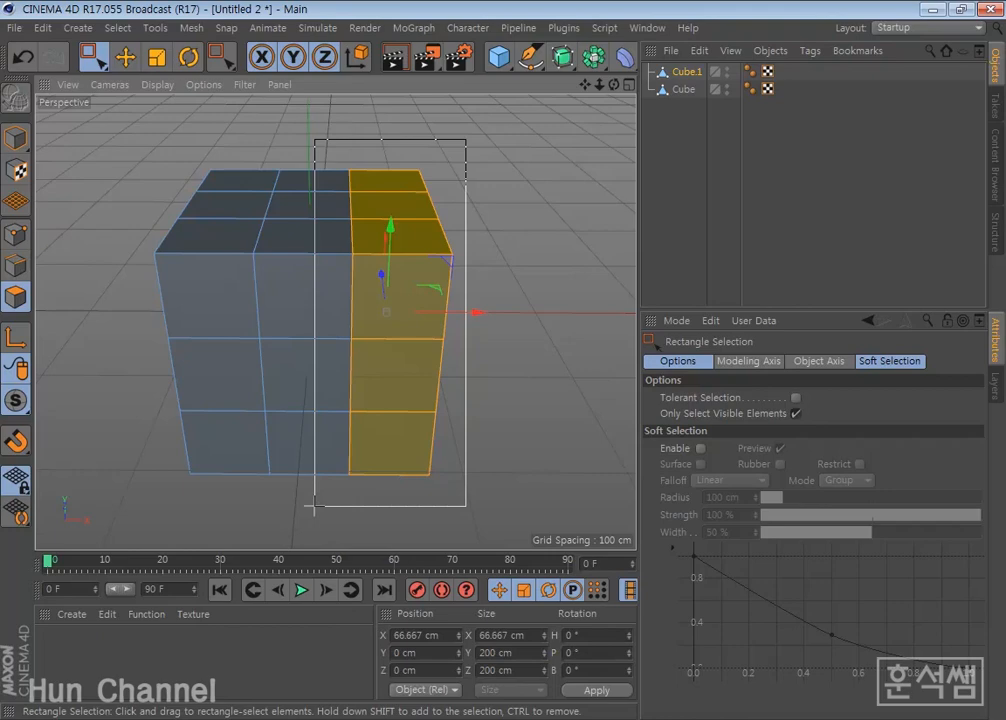
drag(313, 507, 316, 512)
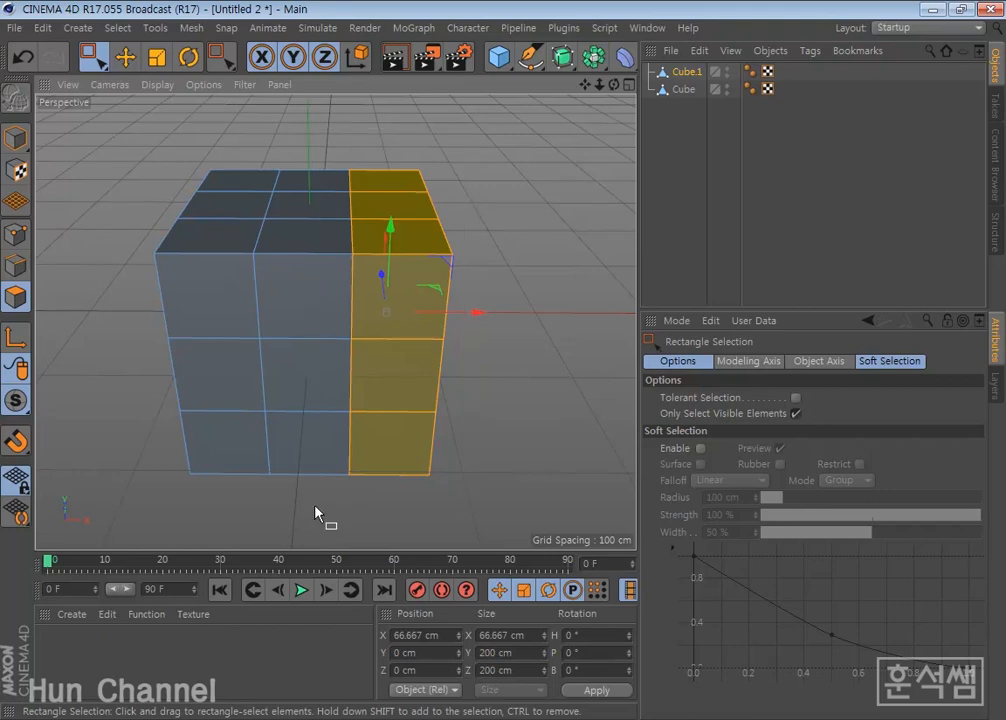
- Turn off Only Select Visible Elements for Rectangle Selection with Cube.1 active
mouse_move(562, 383)
alt+mouse_down()
mouse_move(445, 364)
mouse_move(483, 382)
mouse_move(249, 355)
mouse_move(597, 400)
alt+mouse_up()
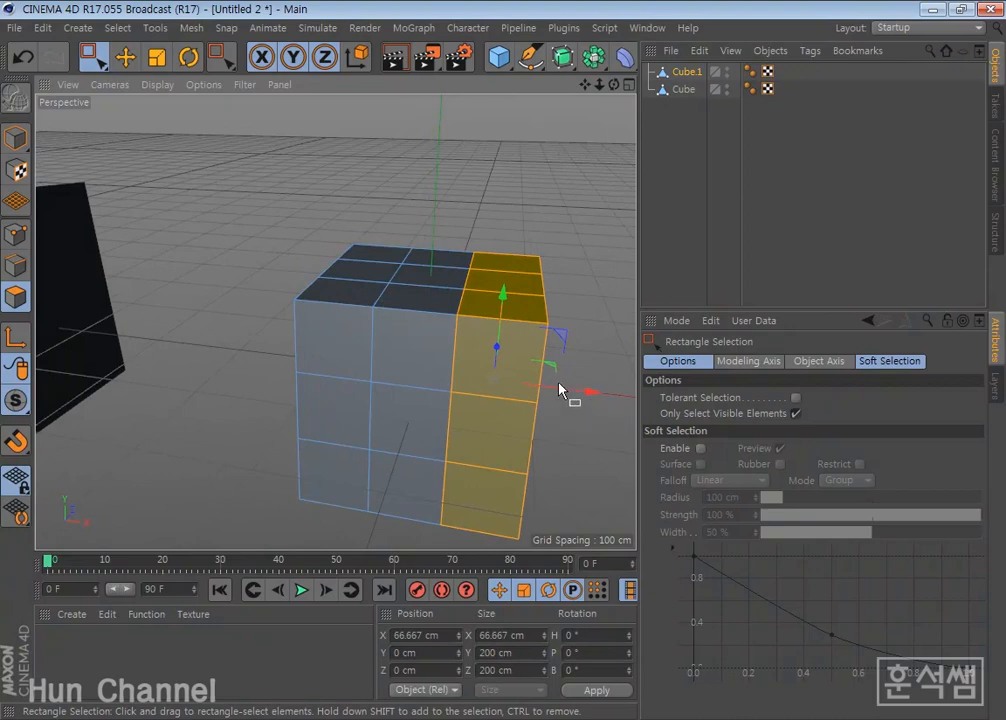
alt+drag(527, 372, 476, 390)
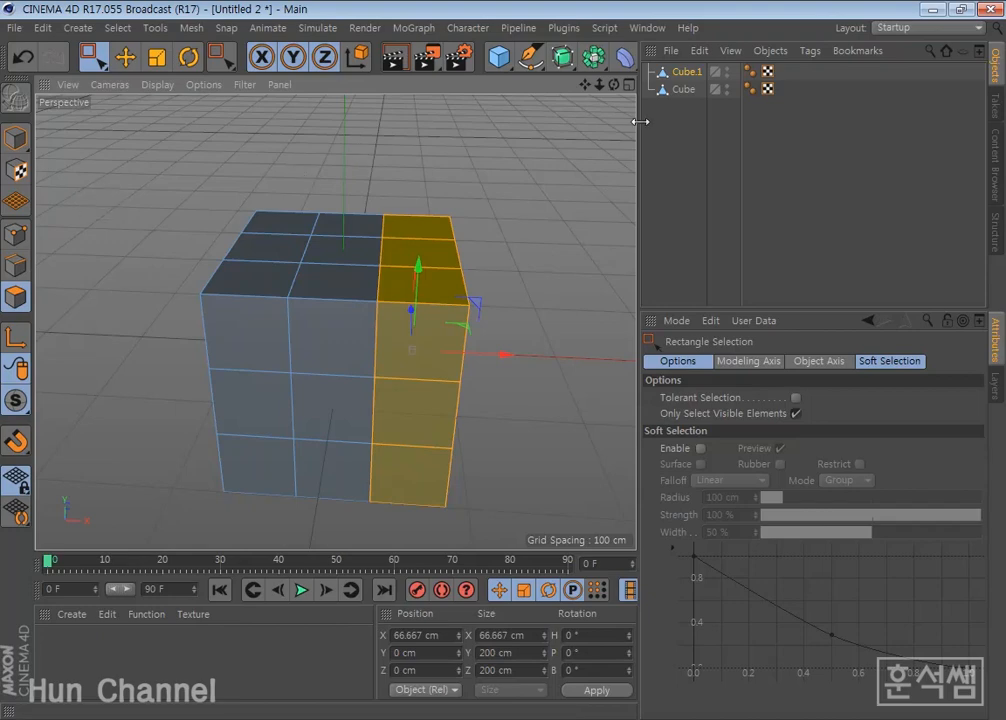
click(712, 144)
click(686, 76)
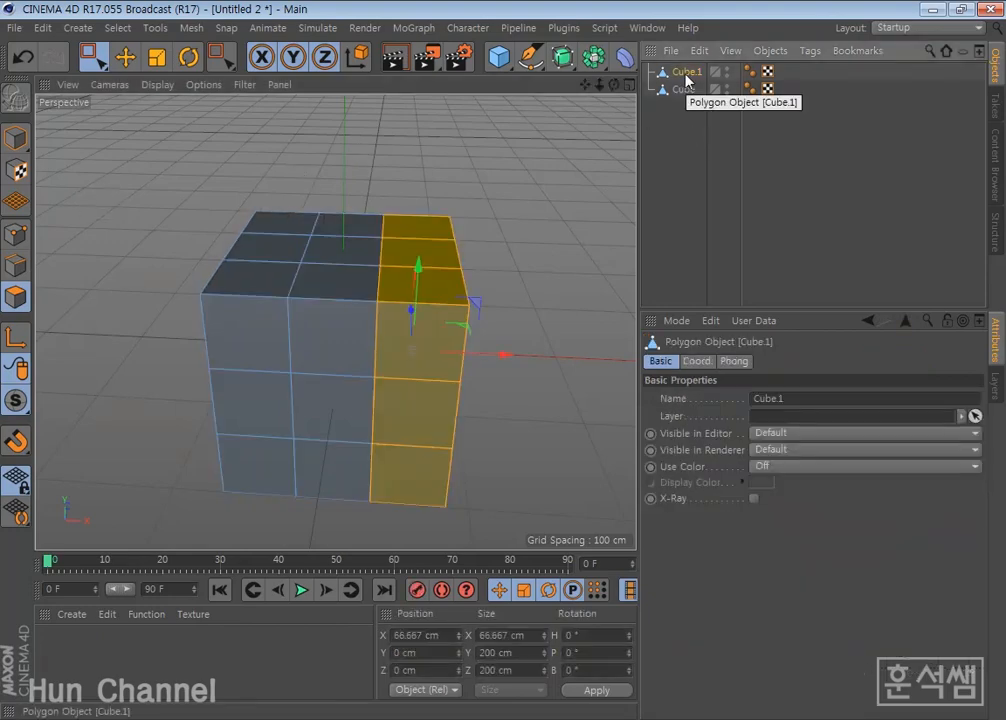
click(88, 57)
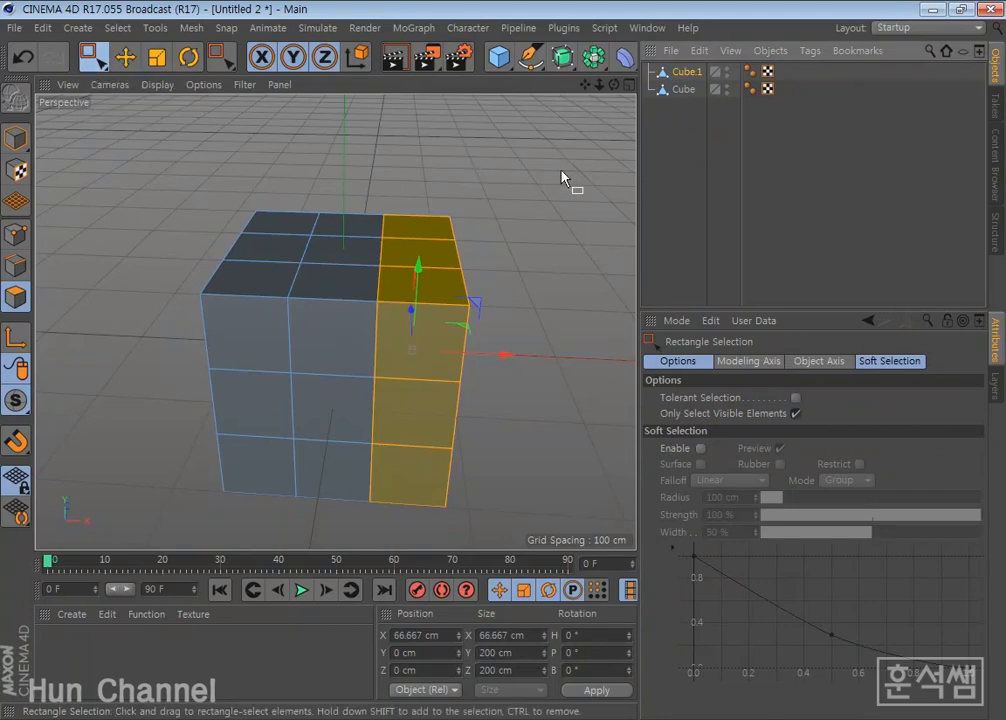
click(797, 414)
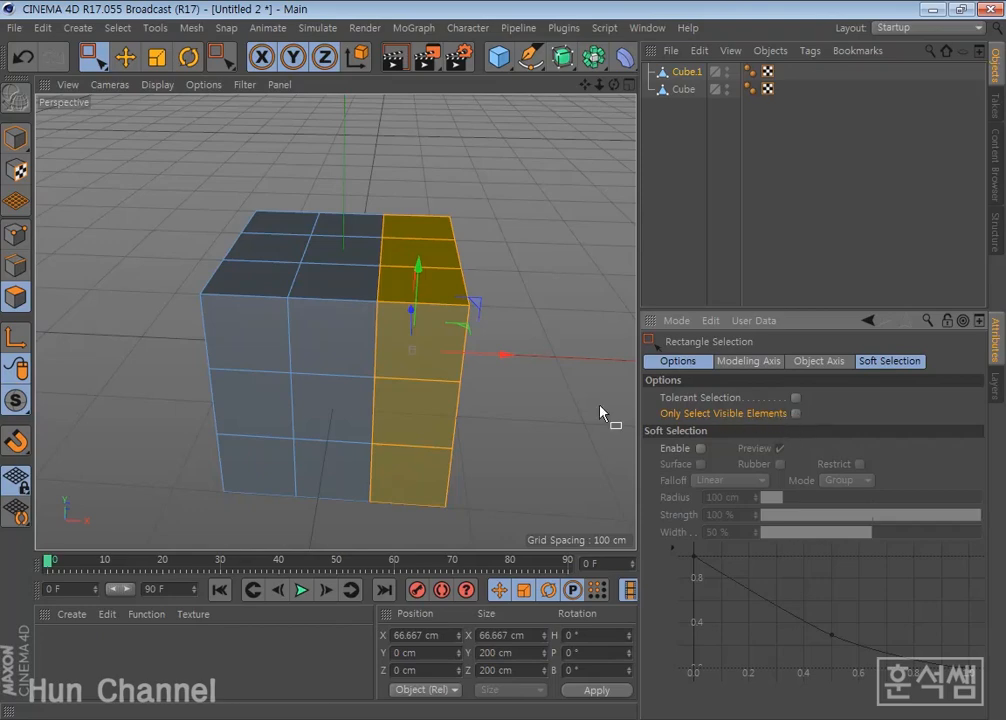
- Rectangle-select the positive-X column of polygons including the hidden ones, and shift them along X to about 67.5 cm
drag(497, 172, 349, 532)
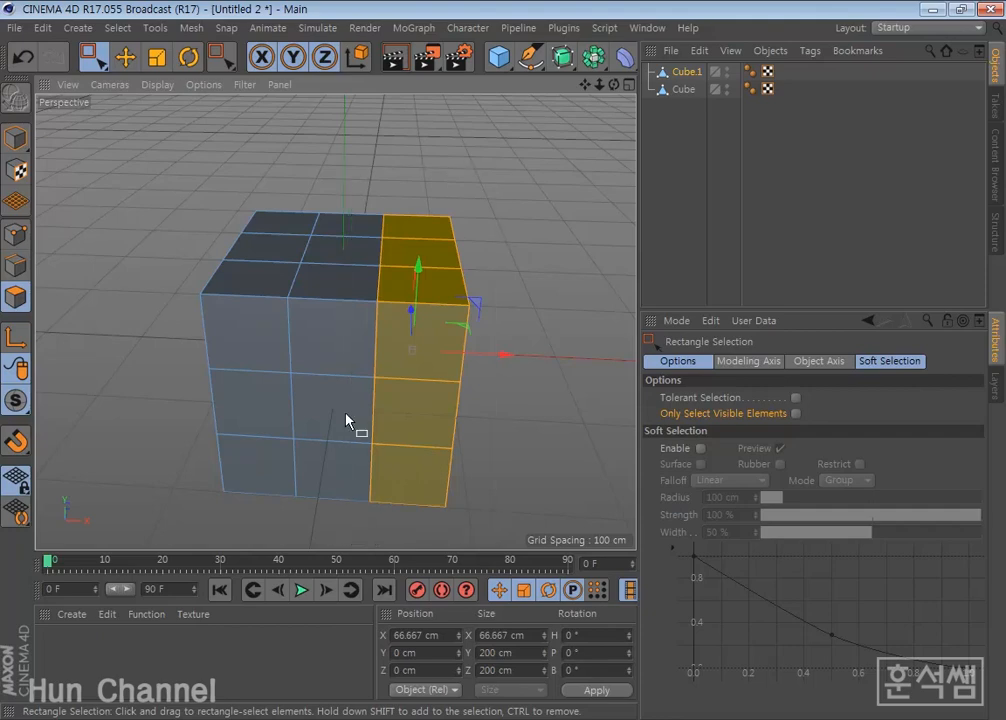
scroll(346, 414, down, 3)
alt+drag(534, 397, 485, 386)
drag(547, 397, 490, 379)
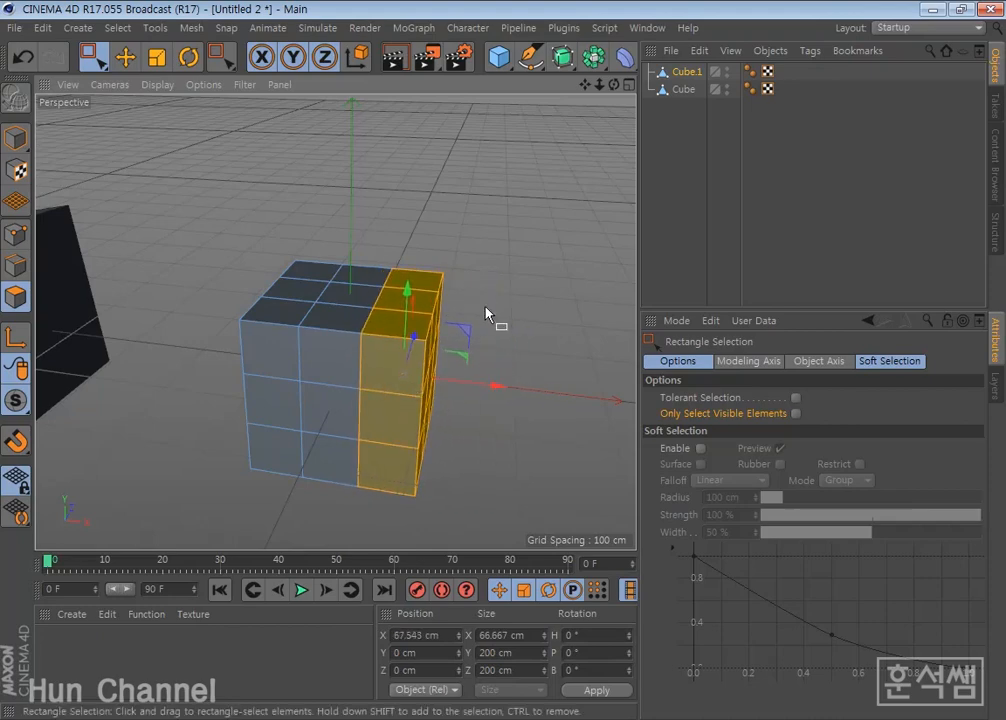
- Turn on Only Select Visible Elements, rectangle-select the positive-X polygon column, and try shifting it along X to about 123 cm
alt+drag(487, 314, 513, 323)
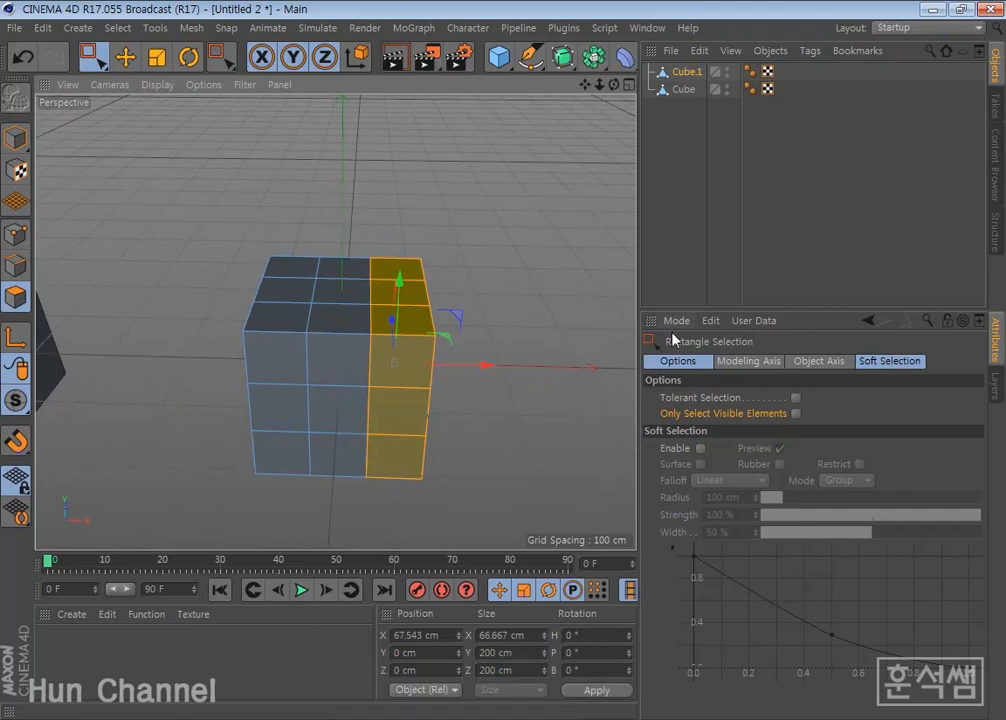
click(795, 413)
drag(465, 198, 340, 530)
drag(483, 366, 375, 366)
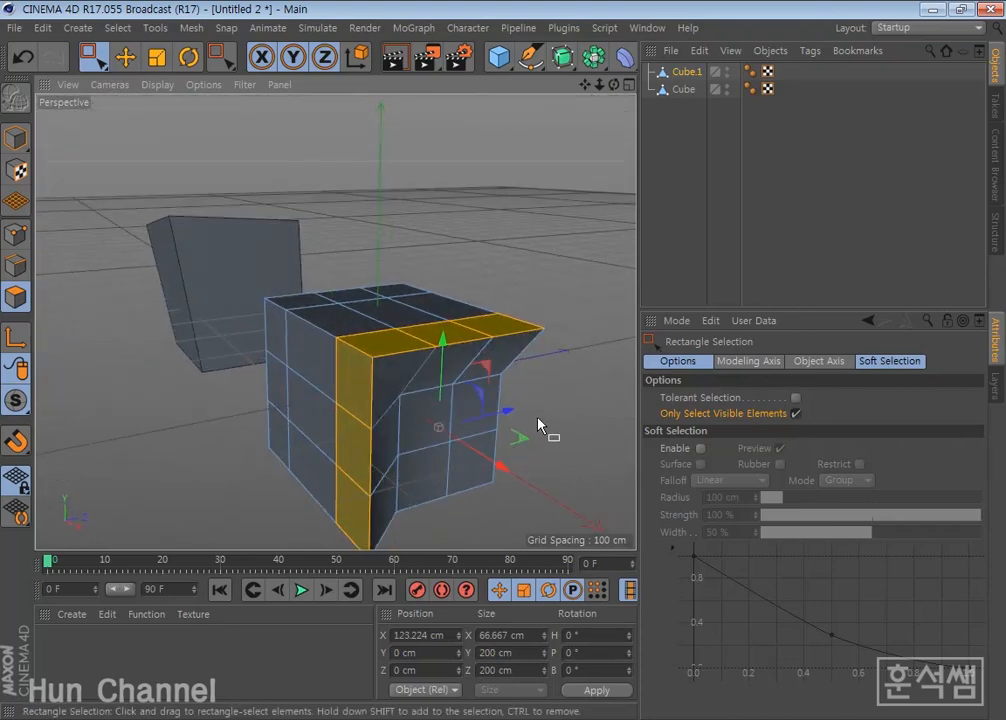
key(ctrl+z)
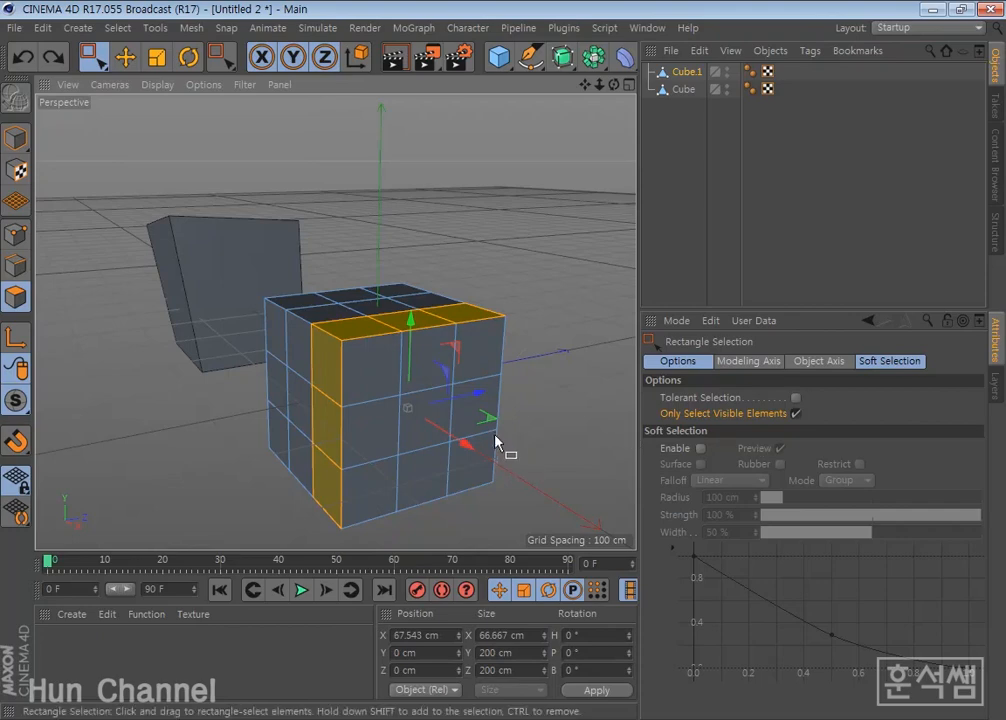
- Turn off Only Select Visible Elements, rectangle-select the whole positive-X polygon column, and shift it along X to about 105.7 cm
mouse_move(503, 440)
alt+mouse_down()
mouse_move(590, 448)
mouse_move(487, 393)
mouse_move(498, 438)
mouse_move(503, 425)
alt+mouse_up()
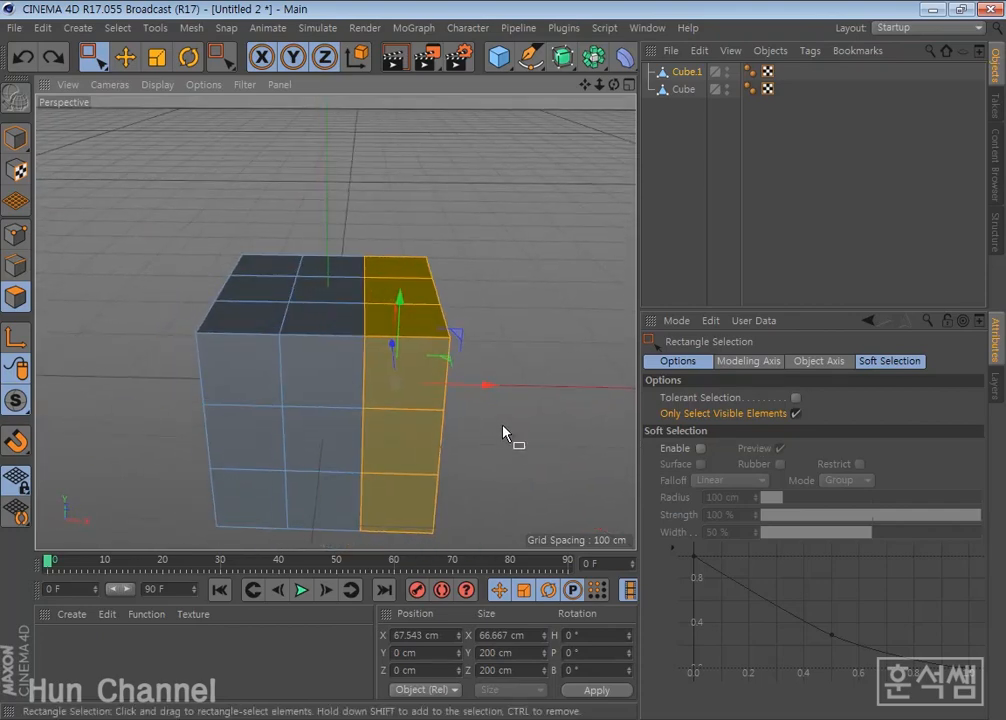
click(796, 413)
drag(478, 212, 337, 546)
drag(480, 386, 538, 432)
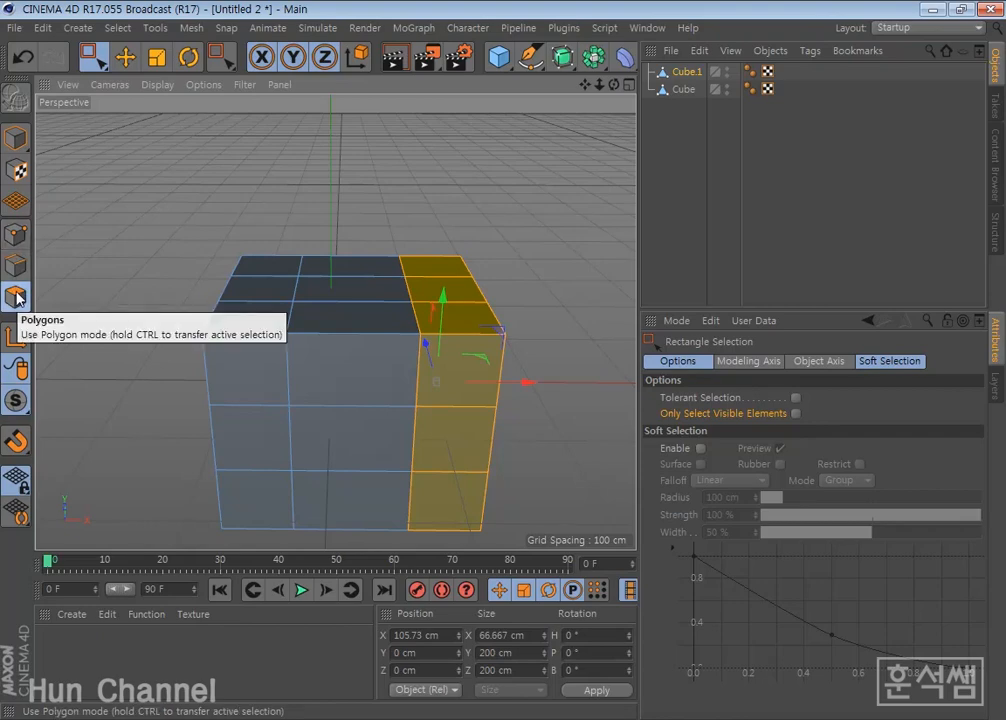
- In edge mode, rectangle-select the inner edge loop nearest the positive-X side and shift it along X to about 115.5 cm
click(16, 233)
click(16, 266)
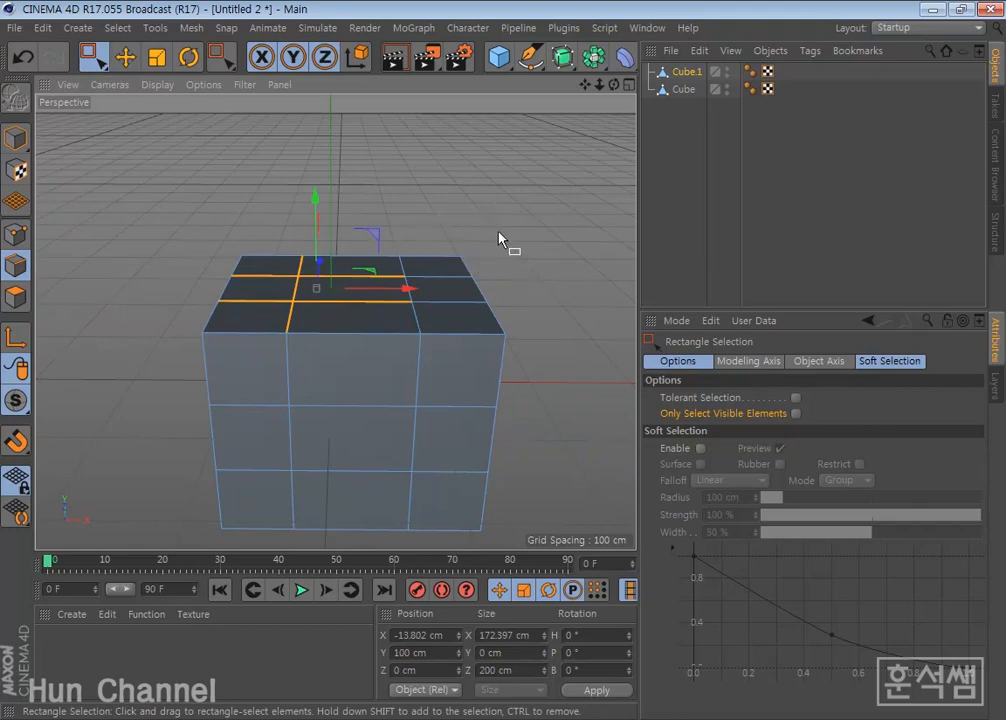
alt+drag(500, 240, 445, 258)
drag(361, 208, 430, 601)
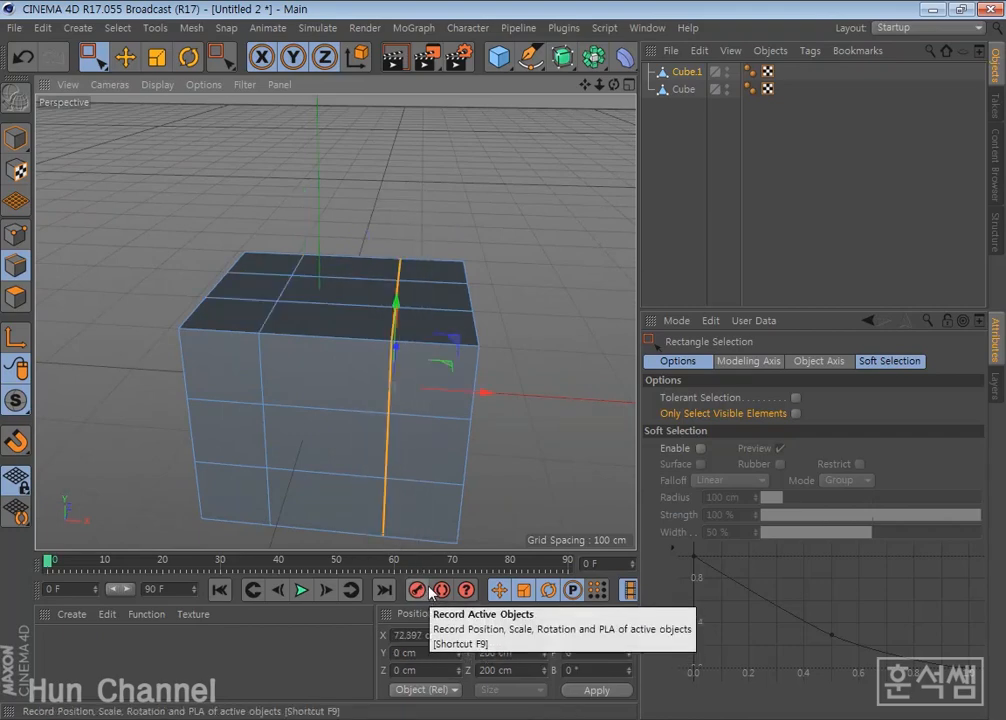
alt+drag(537, 441, 371, 322)
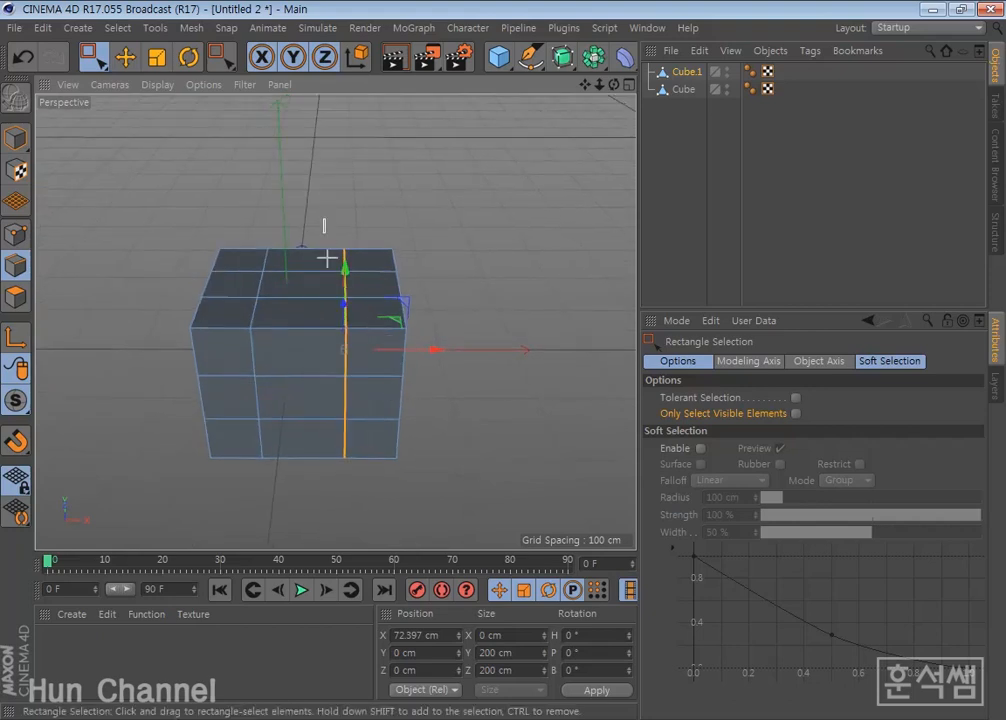
drag(325, 218, 381, 506)
mouse_move(431, 350)
mouse_down()
mouse_move(393, 350)
mouse_move(463, 352)
mouse_move(373, 354)
mouse_move(445, 349)
mouse_up()
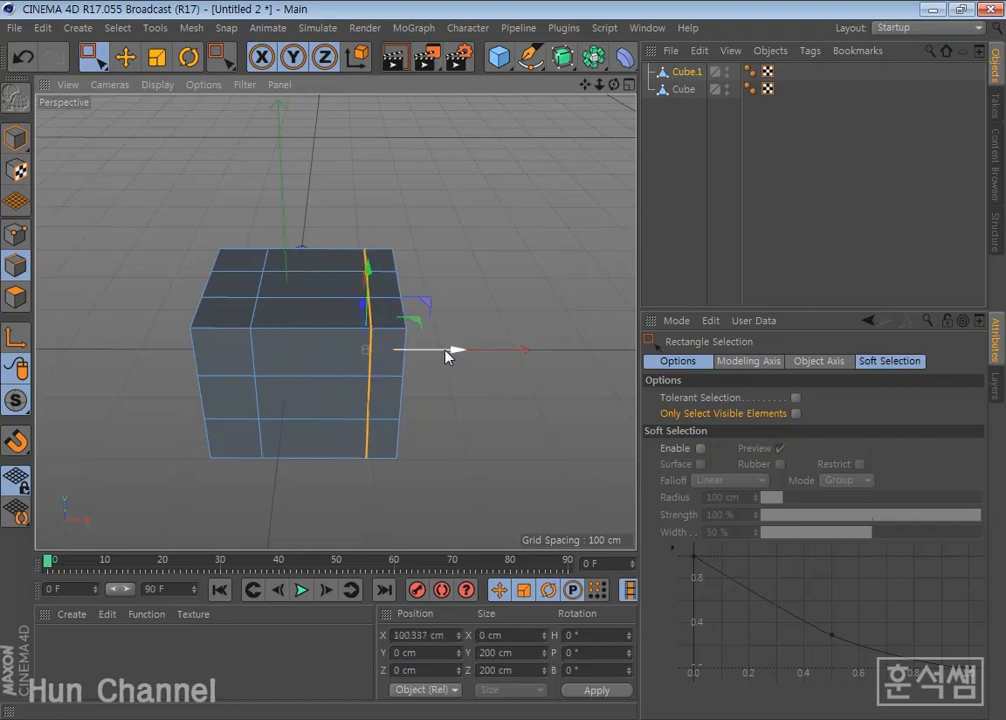
mouse_move(446, 351)
mouse_down()
mouse_move(431, 352)
mouse_move(458, 352)
mouse_up()
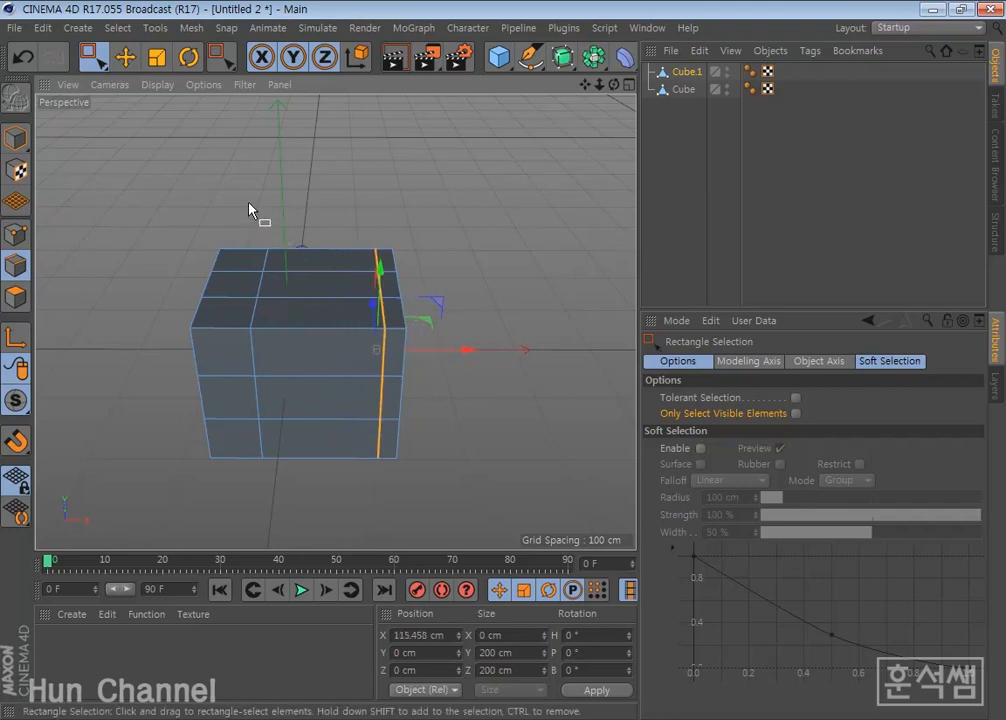
- Rectangle-select and shift the negative-X inner edge loop to about -73.4 cm on X and the negative-Z one to about -76.3 cm on Z
drag(249, 202, 326, 519)
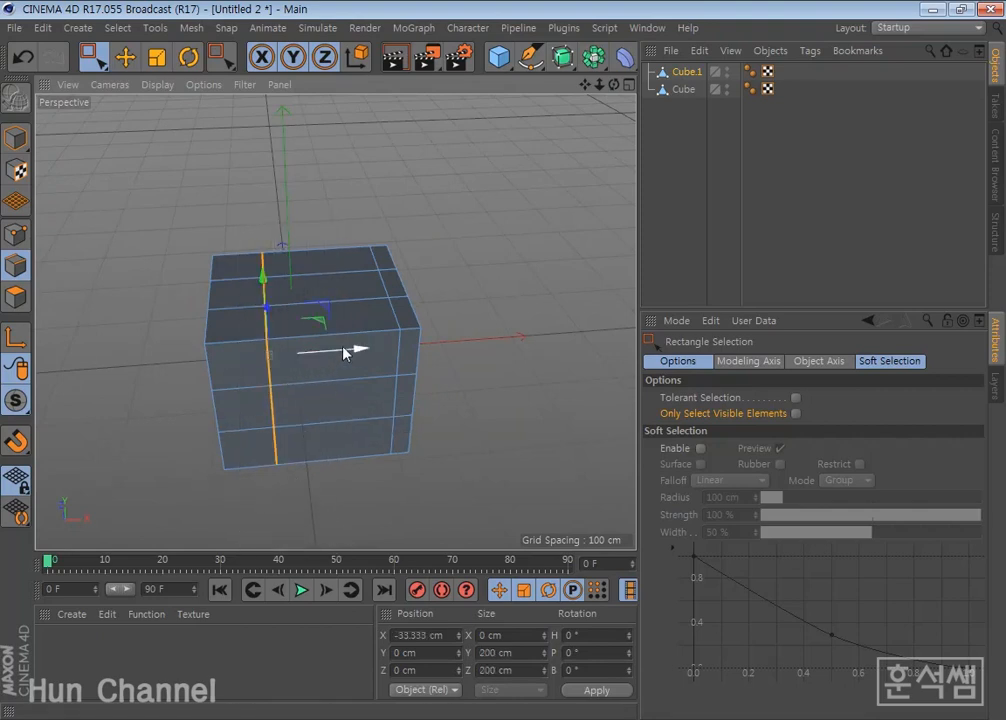
drag(348, 348, 320, 350)
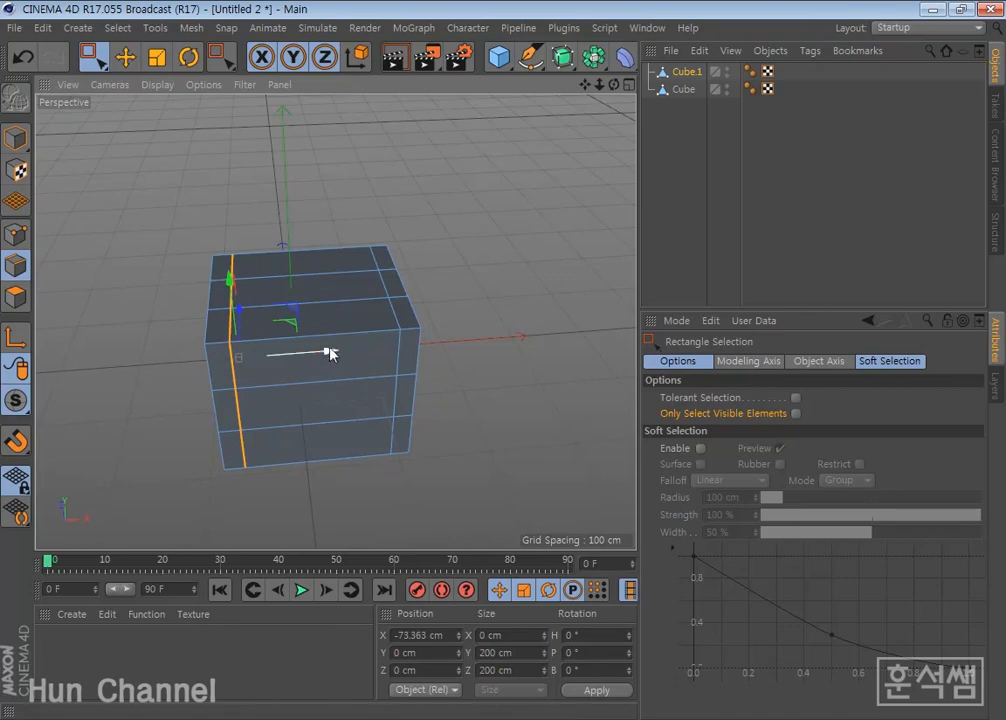
alt+drag(155, 373, 364, 406)
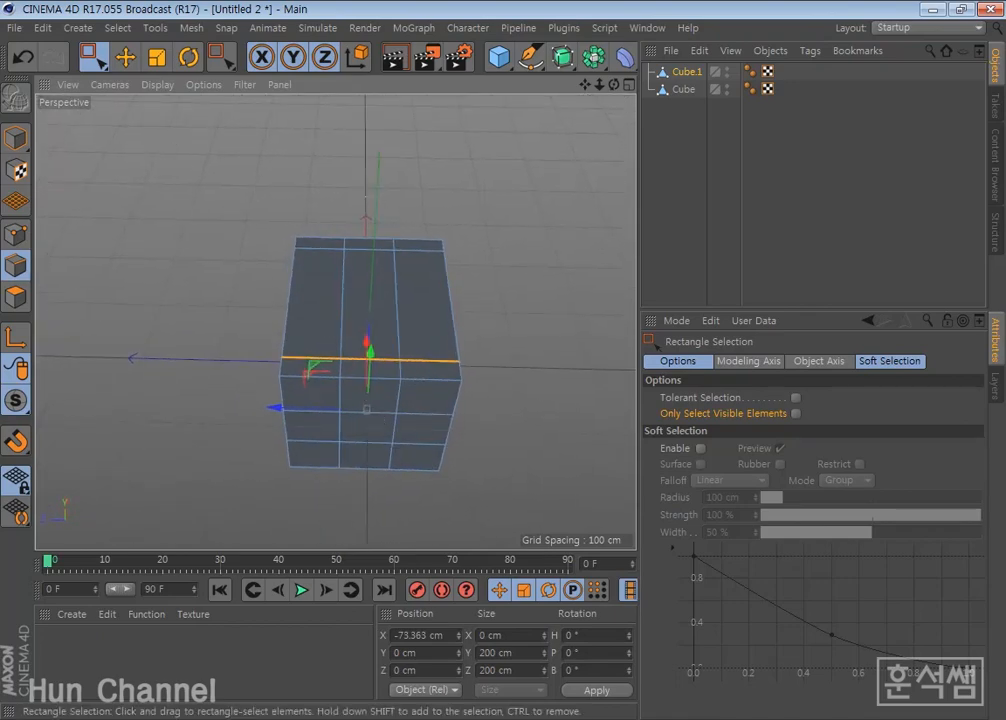
drag(371, 198, 413, 499)
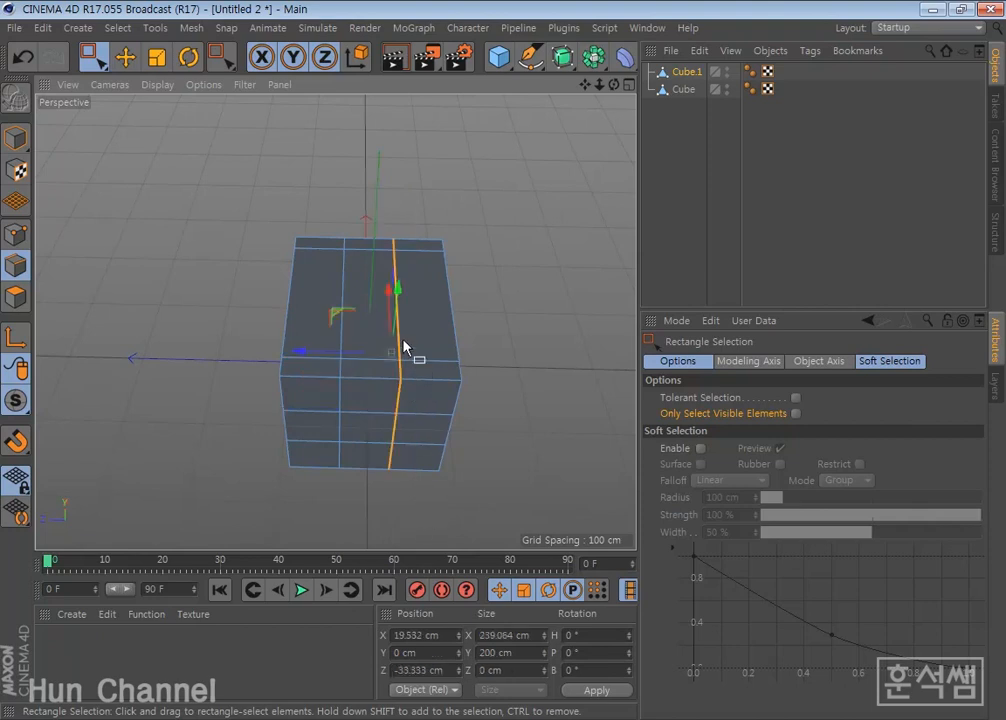
drag(321, 353, 355, 368)
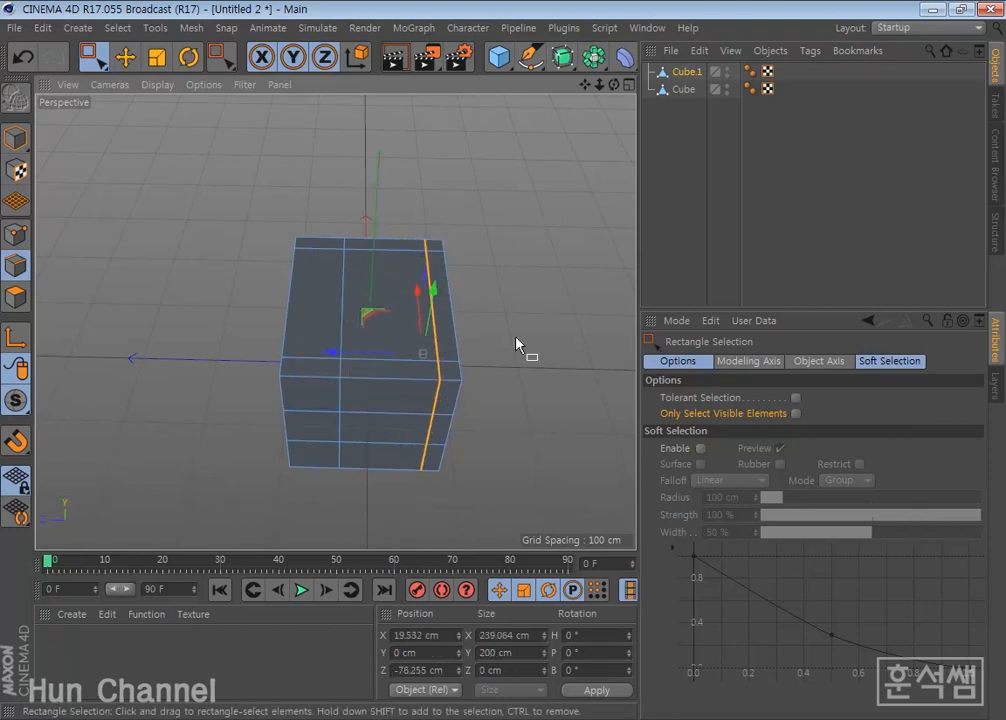
alt+drag(516, 344, 517, 316)
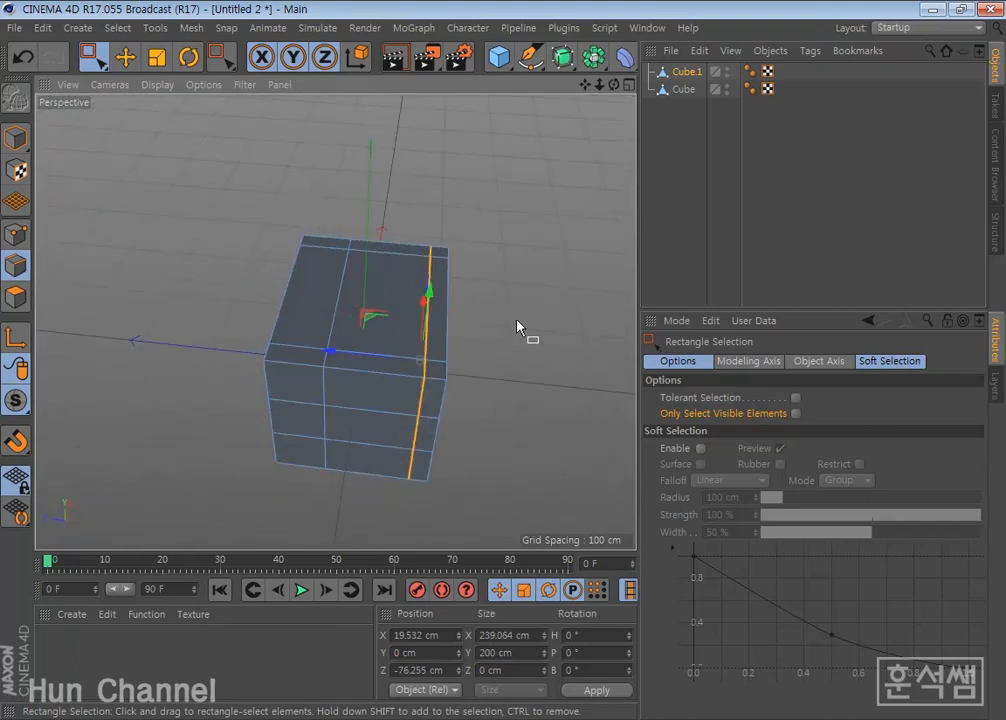
- Rectangle-select the two positive-Z rows of points, including hidden ones, in point mode, and return to polygon mode
click(17, 233)
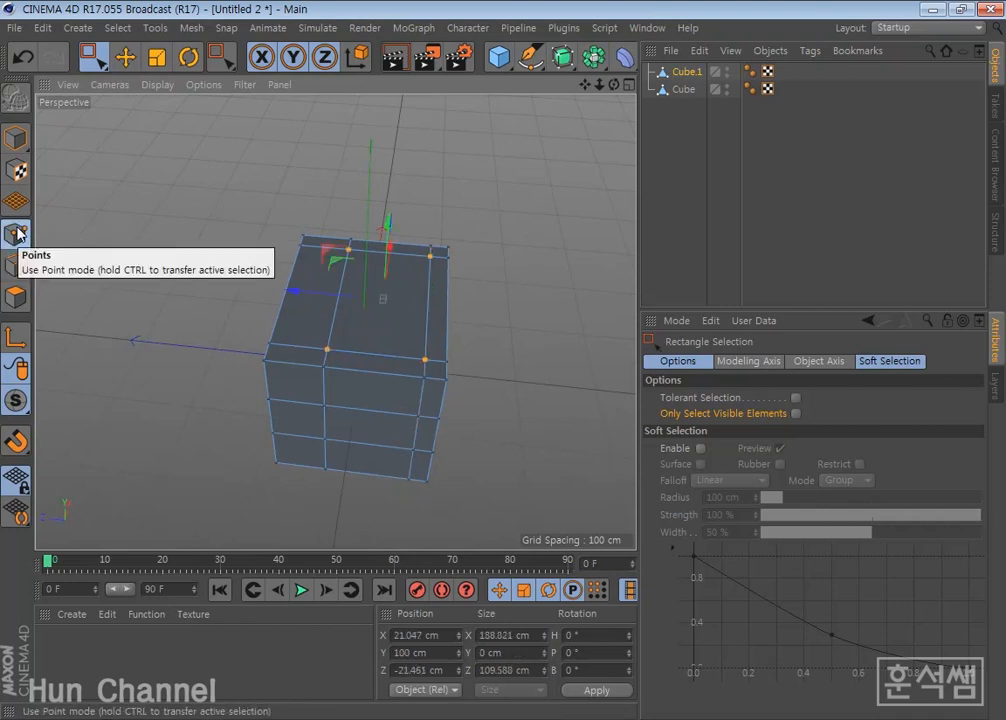
drag(233, 193, 359, 539)
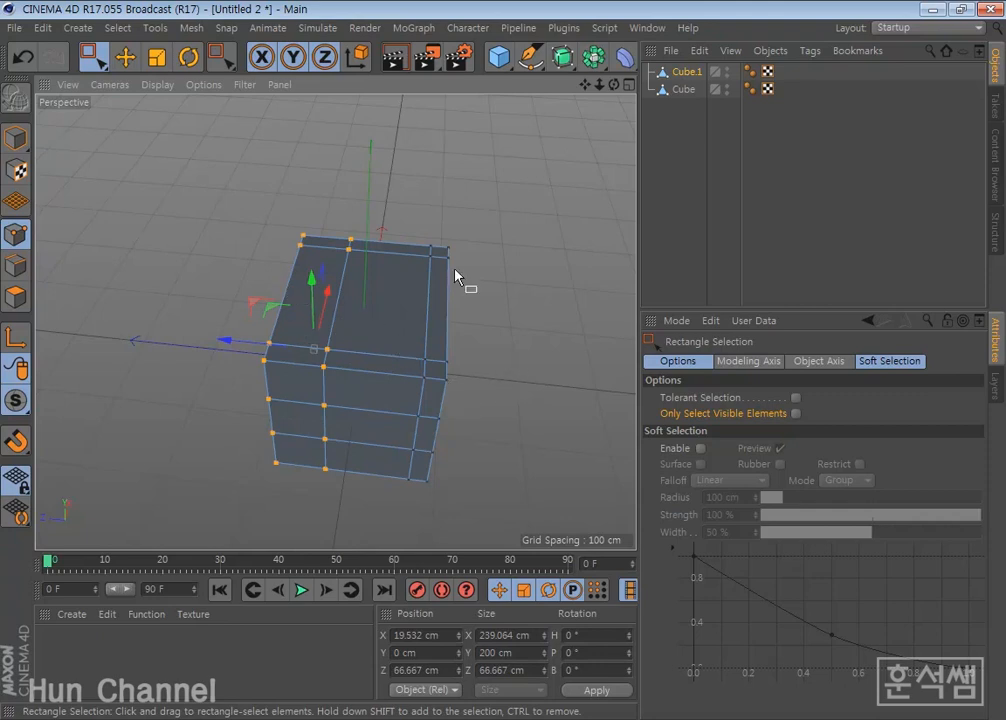
click(17, 296)
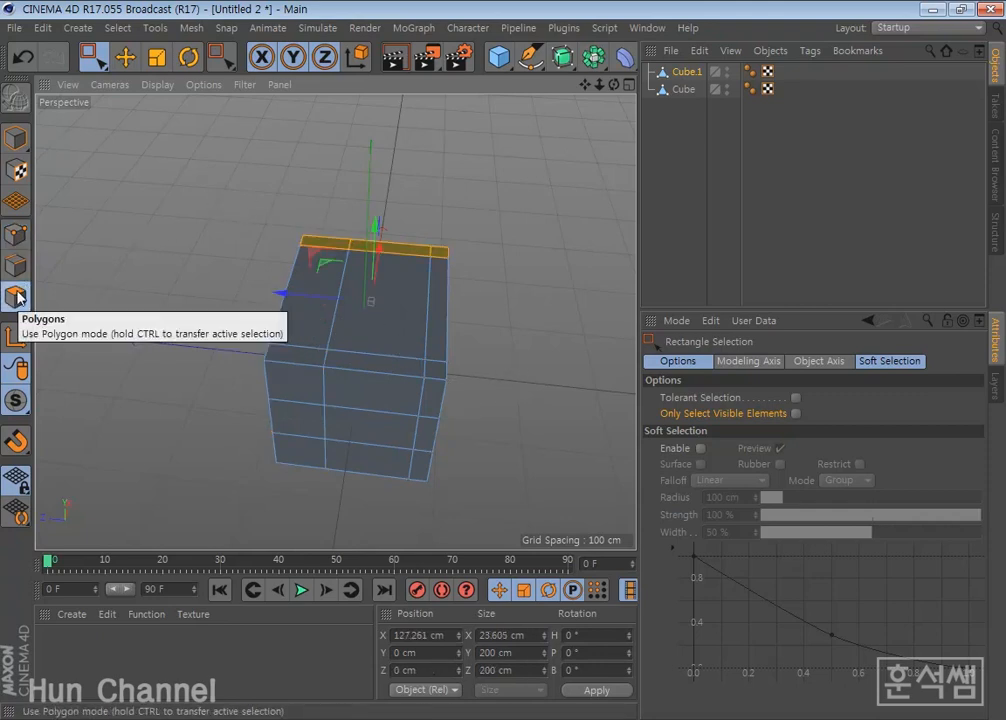
alt+drag(483, 366, 193, 266)
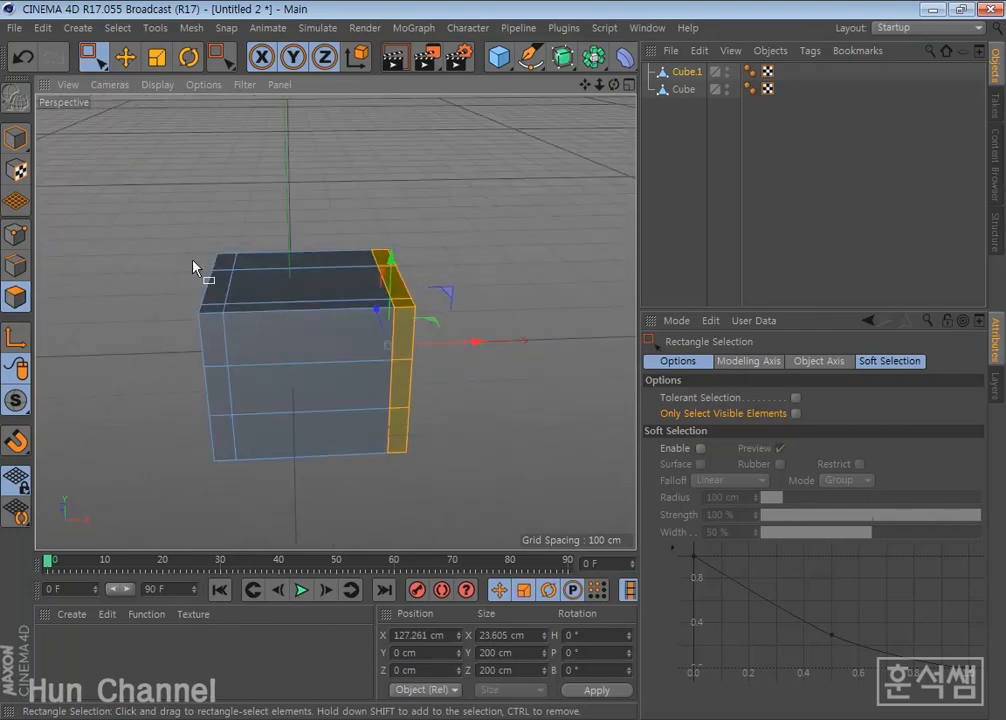
- Use Lasso Selection to select the top negative-X strip of polygons, and replace it with the top positive-X strip
click(98, 59)
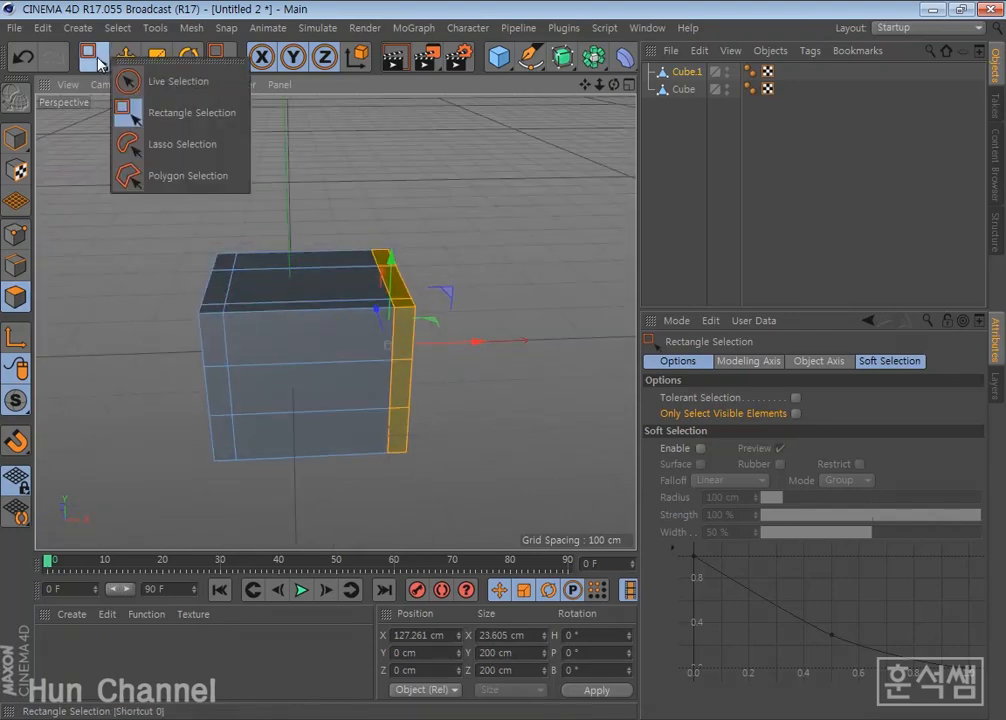
click(183, 147)
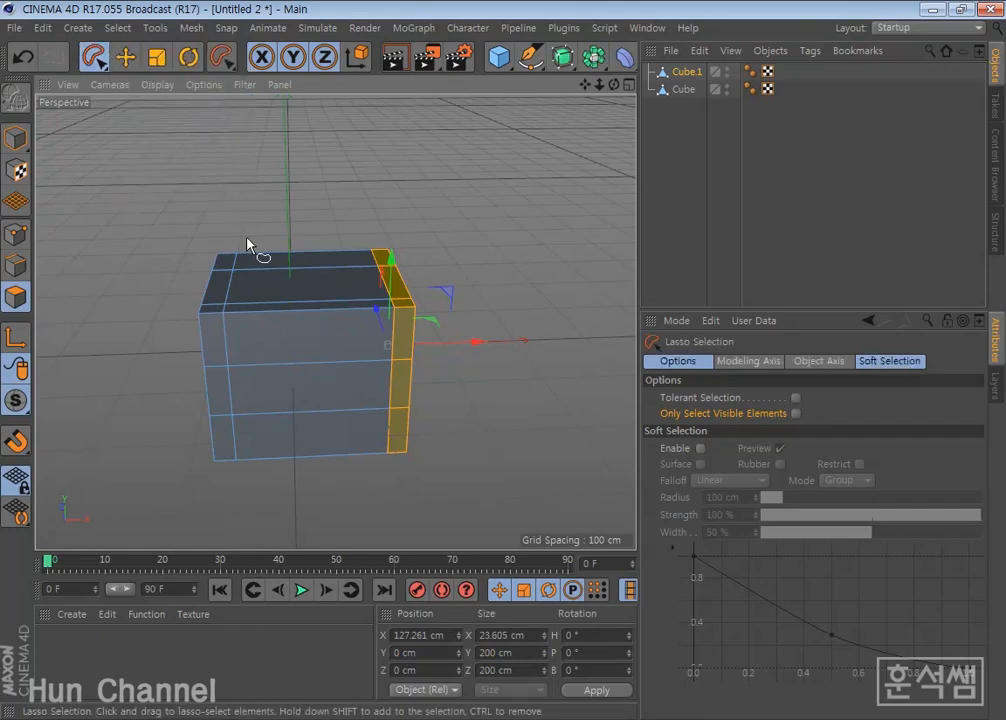
mouse_move(248, 238)
mouse_down()
mouse_move(235, 234)
mouse_move(180, 300)
mouse_move(243, 325)
mouse_move(251, 223)
mouse_up()
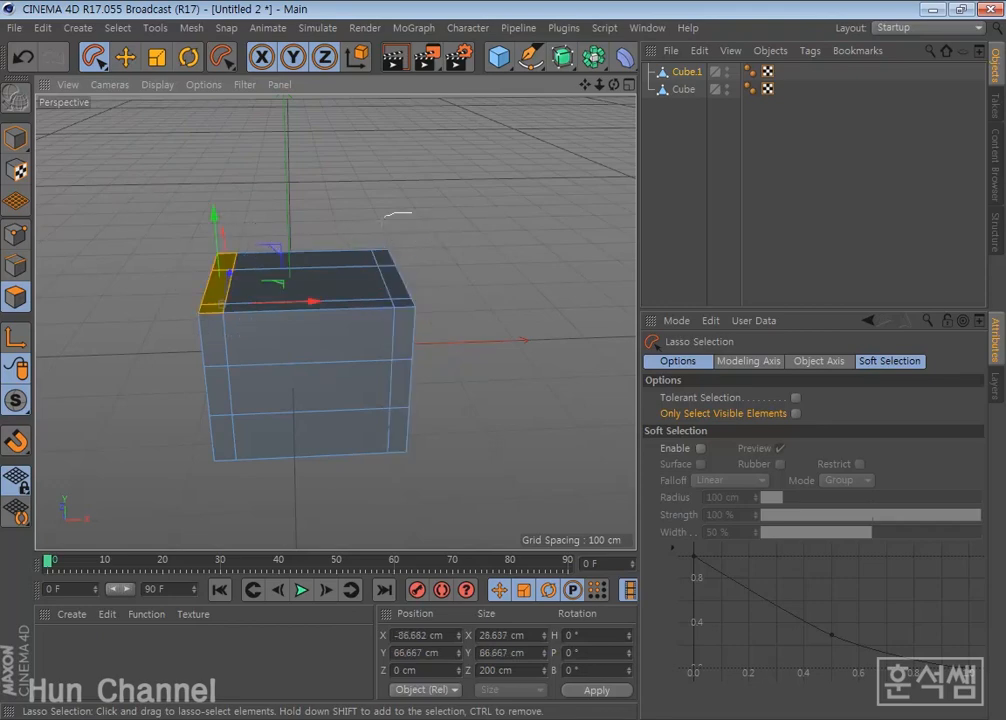
mouse_move(410, 212)
mouse_down()
mouse_move(398, 332)
mouse_move(372, 250)
mouse_move(405, 210)
mouse_up()
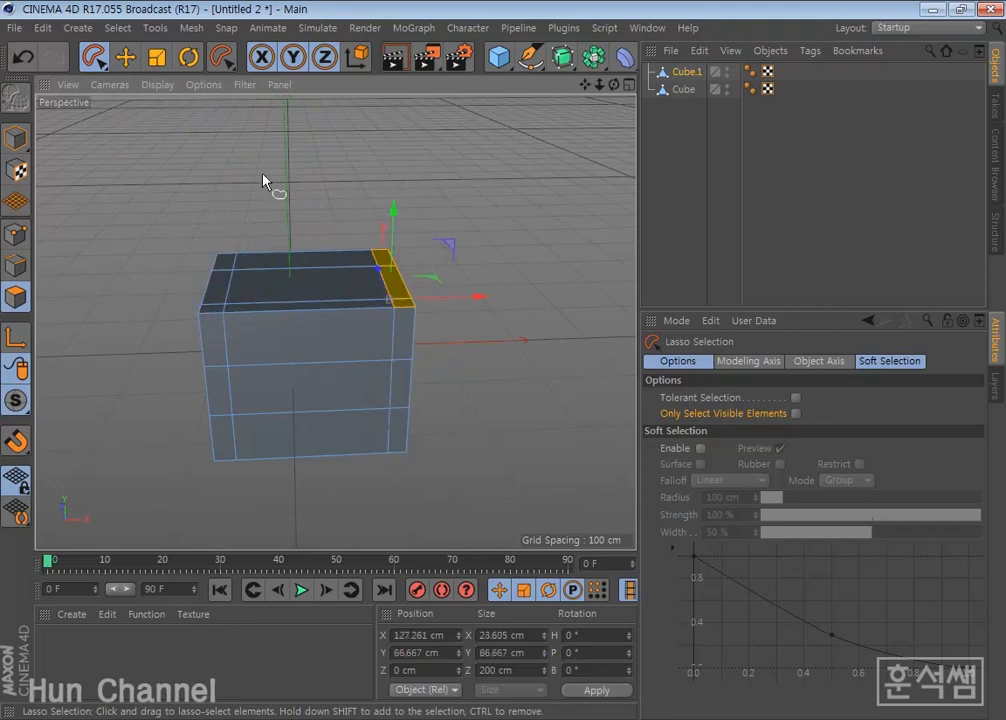
- Use Polygon Selection to outline and select the cube's top negative-X strip of polygons with a closed four-corner shape
click(94, 57)
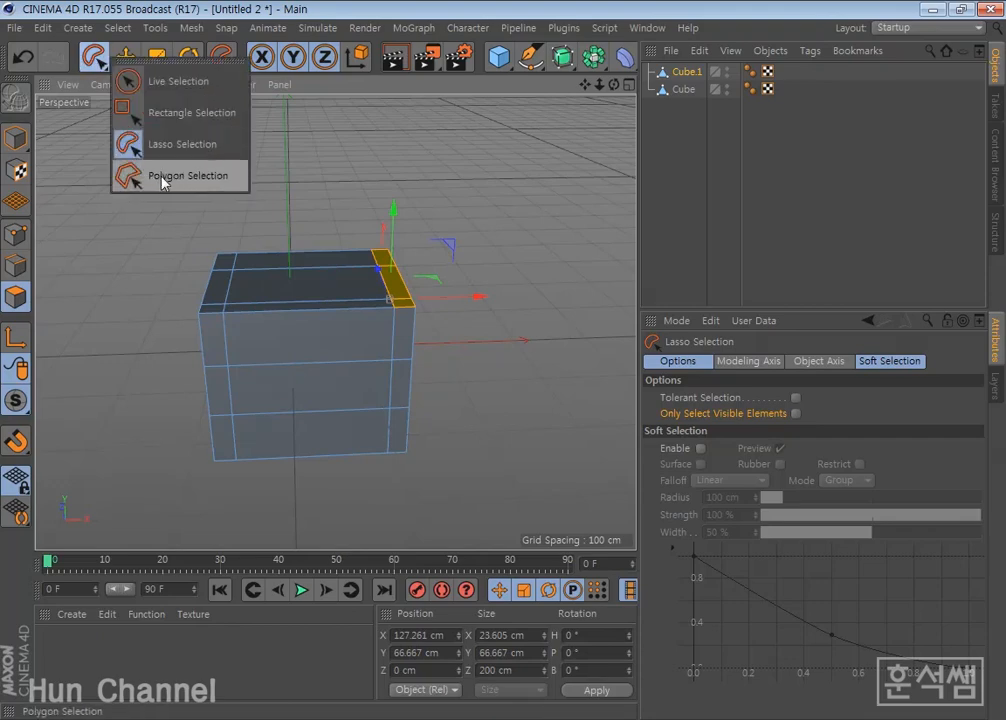
click(163, 178)
click(214, 220)
click(166, 328)
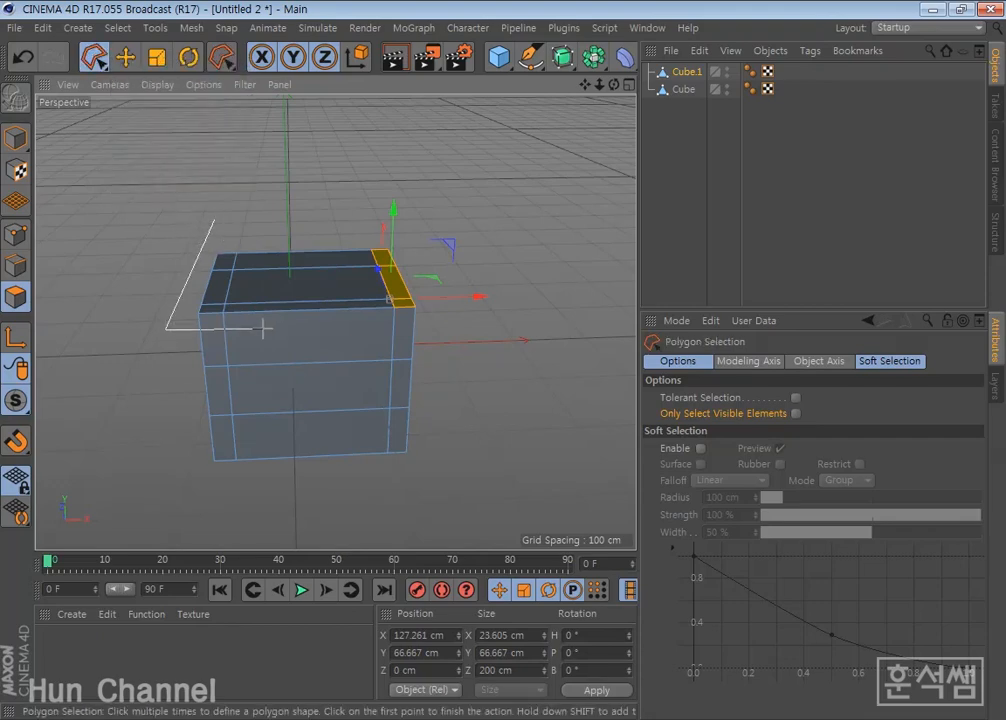
click(262, 327)
click(262, 212)
click(214, 220)
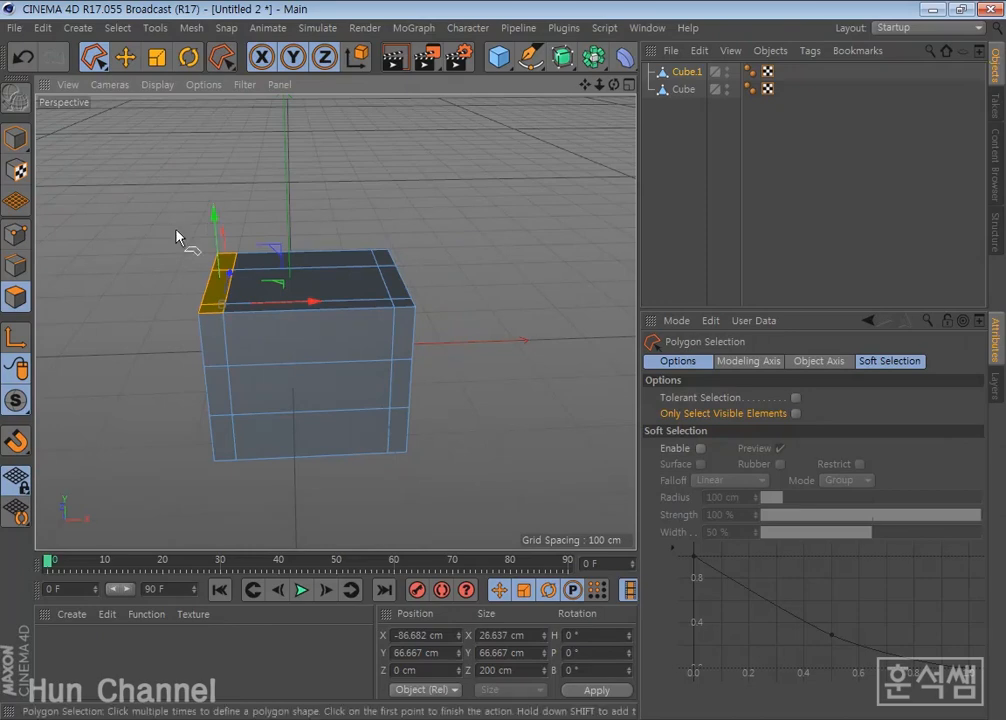
- Switch from Polygon Selection to the Live Selection tool and look over the other selection commands
click(94, 57)
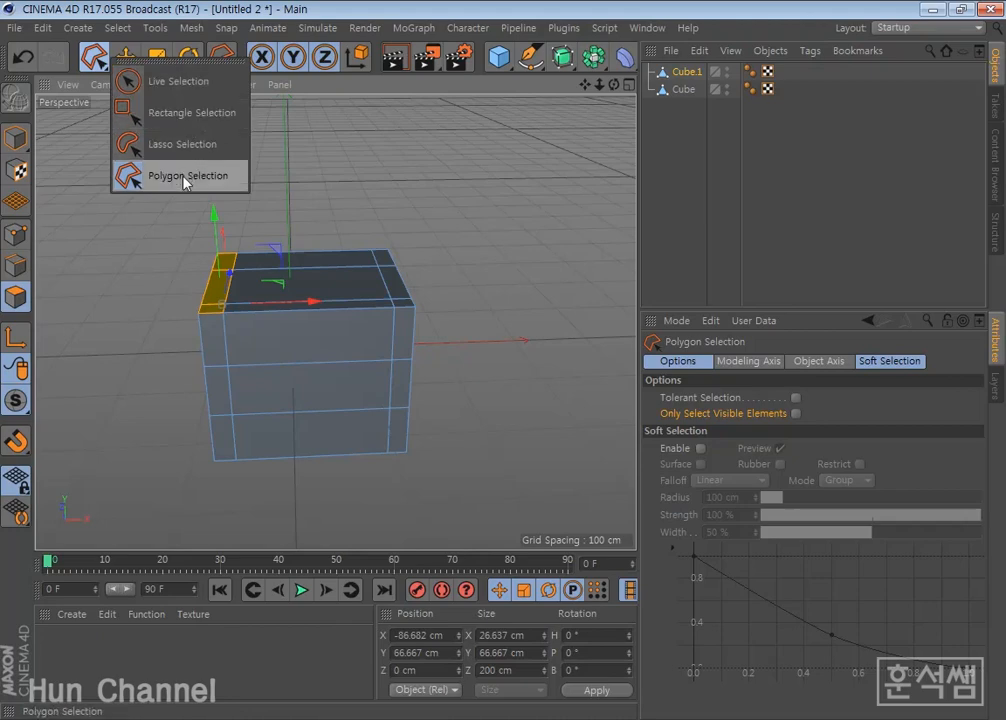
click(180, 85)
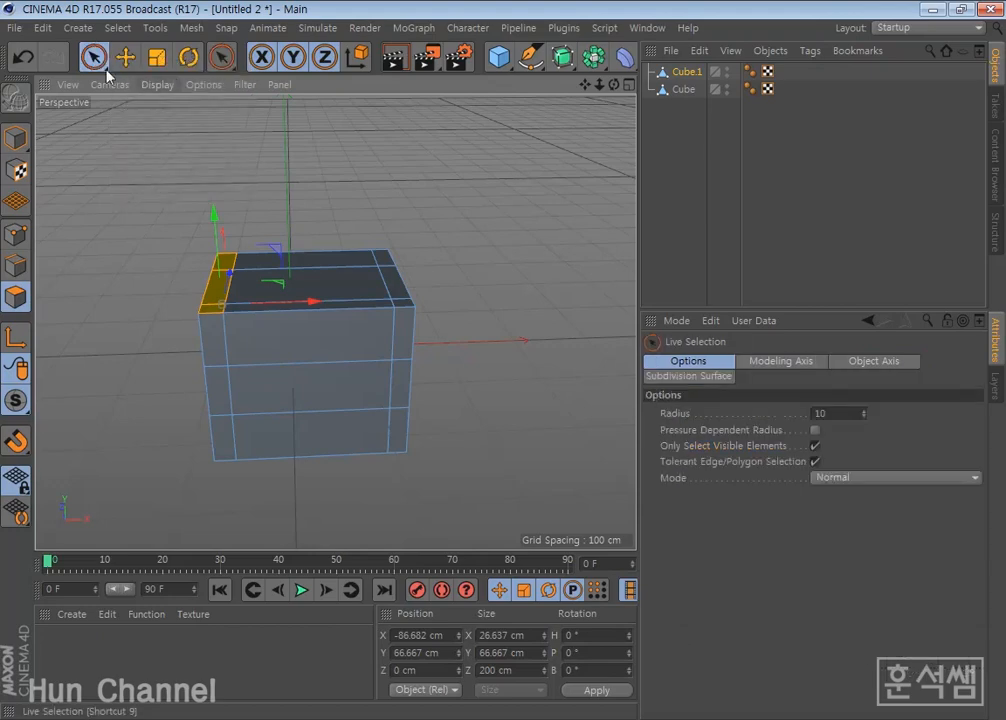
click(120, 28)
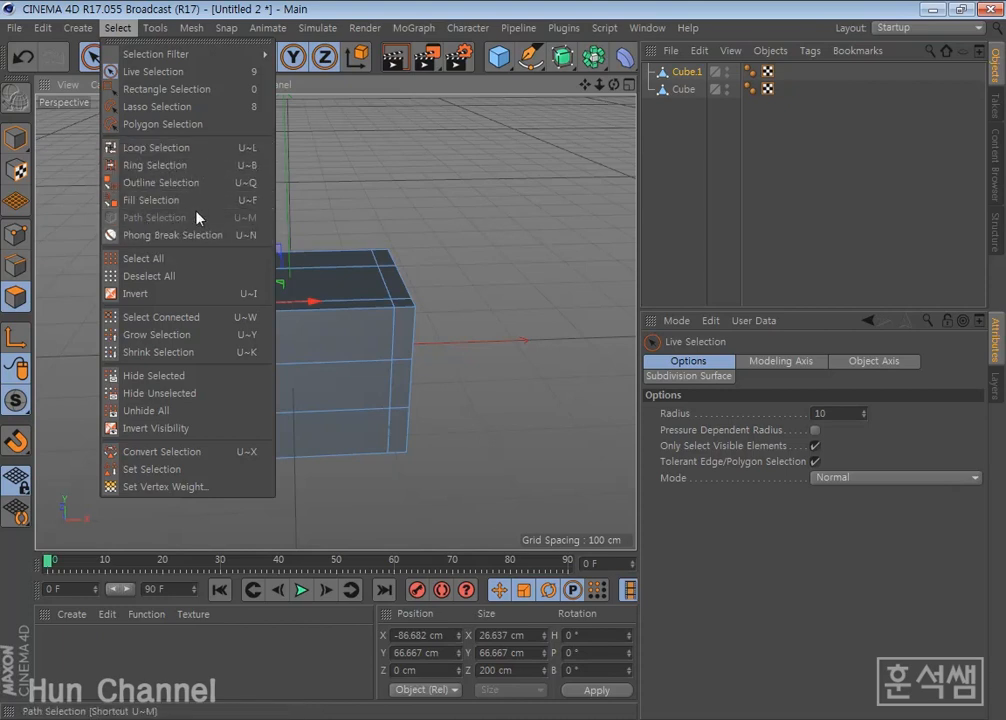
mouse_move(155, 28)
click(130, 8)
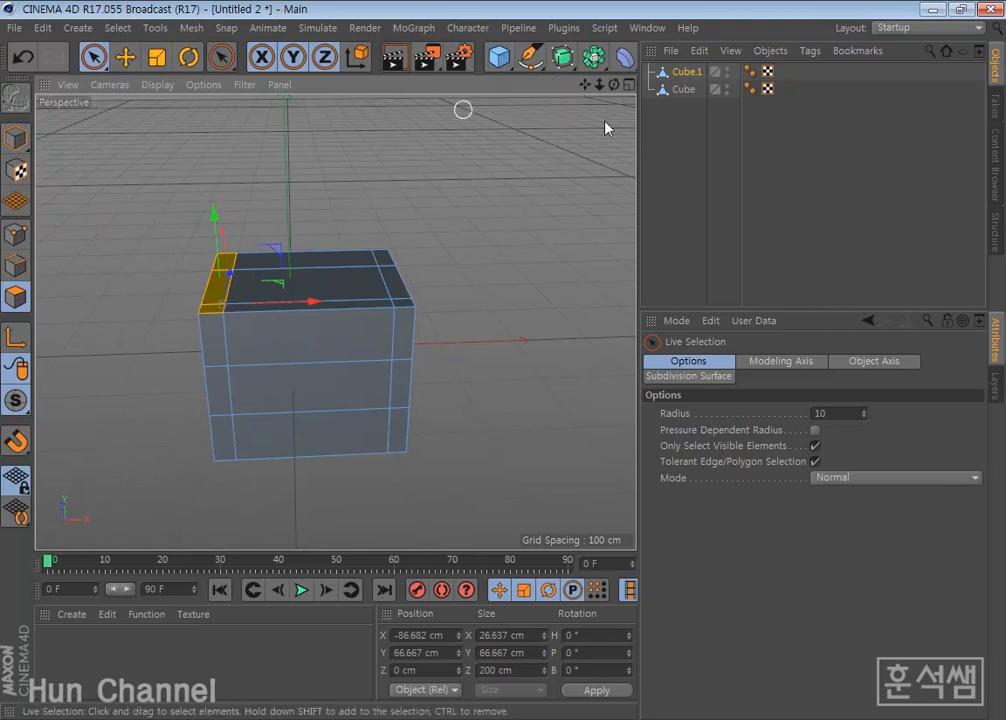
- Add a cylinder and delete it together with both cube objects, emptying the scene
click(686, 89)
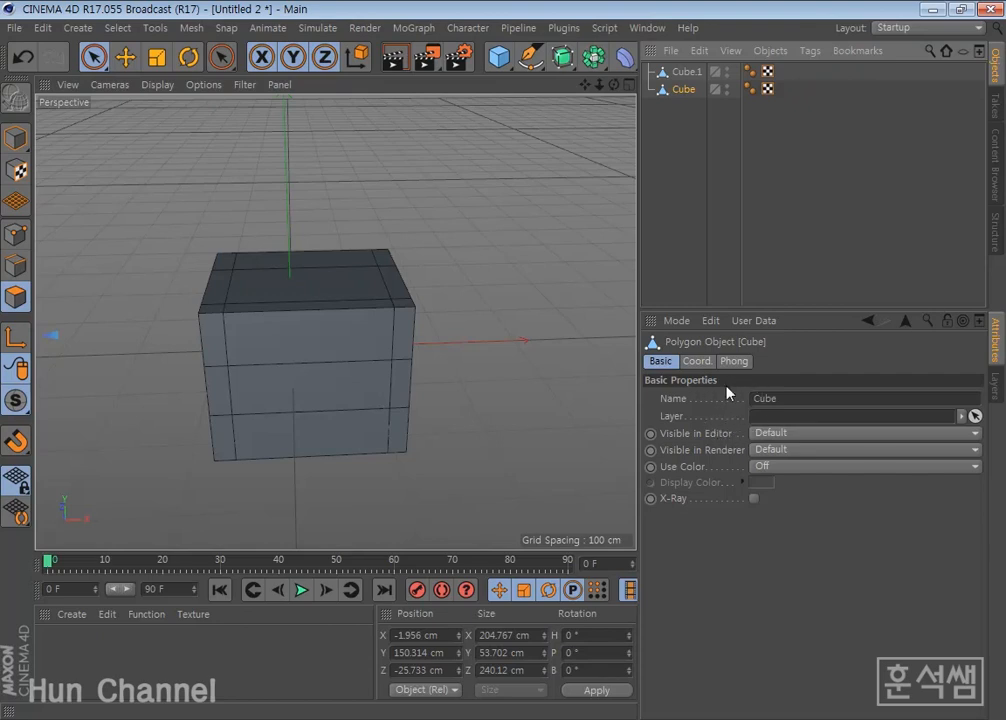
click(498, 56)
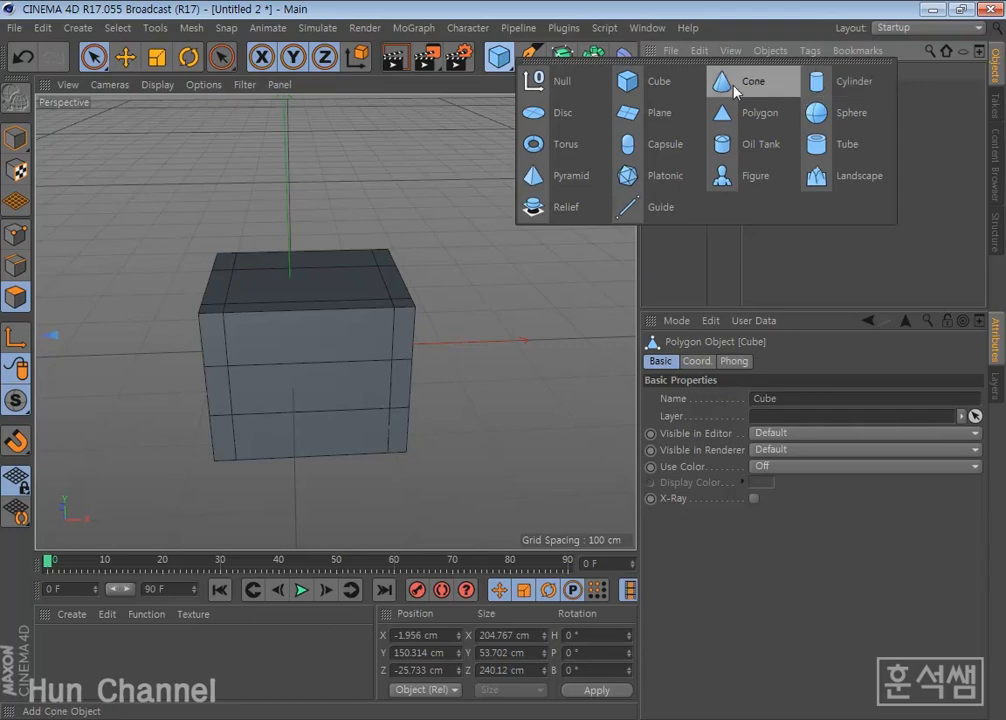
click(813, 88)
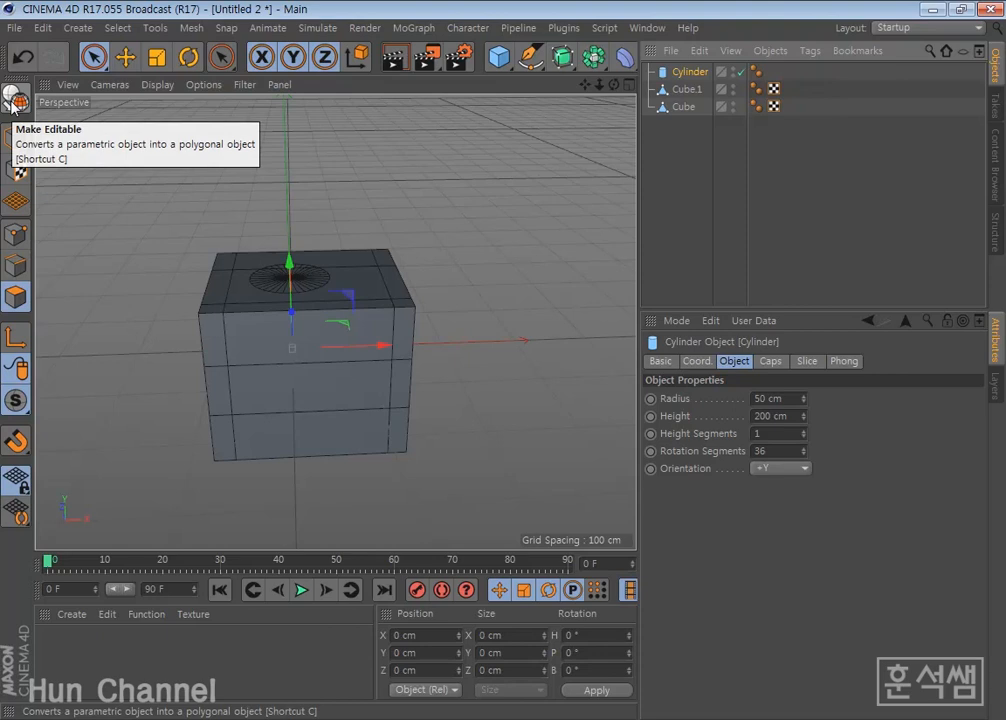
shift+click(688, 113)
key(Delete)
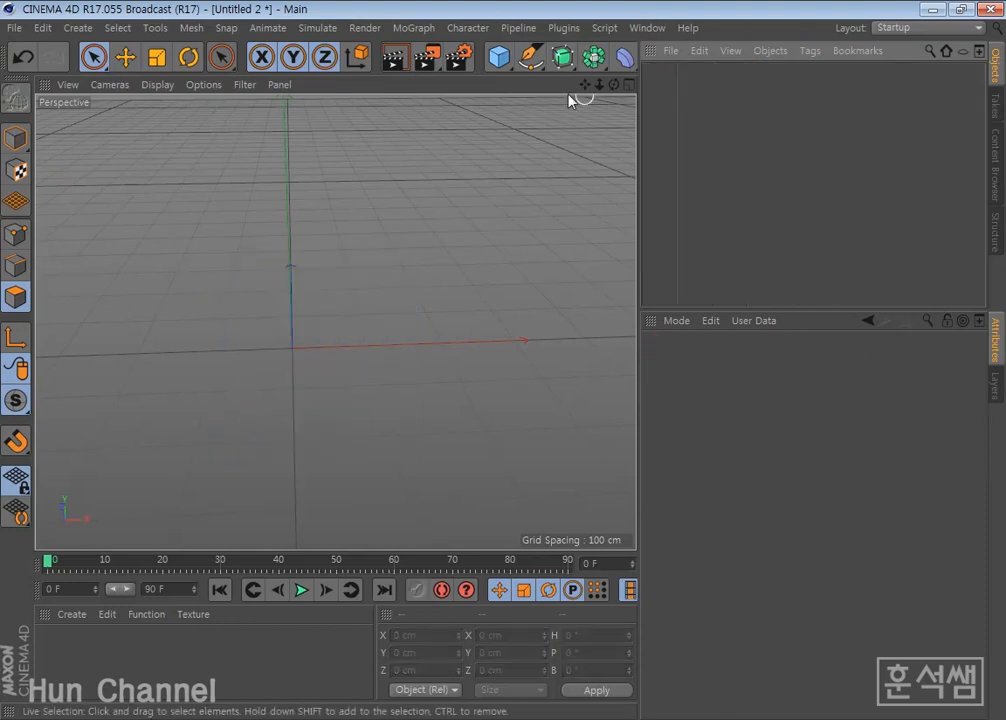
- Add a cube and move it along the negative X axis, clear of the world origin
click(499, 57)
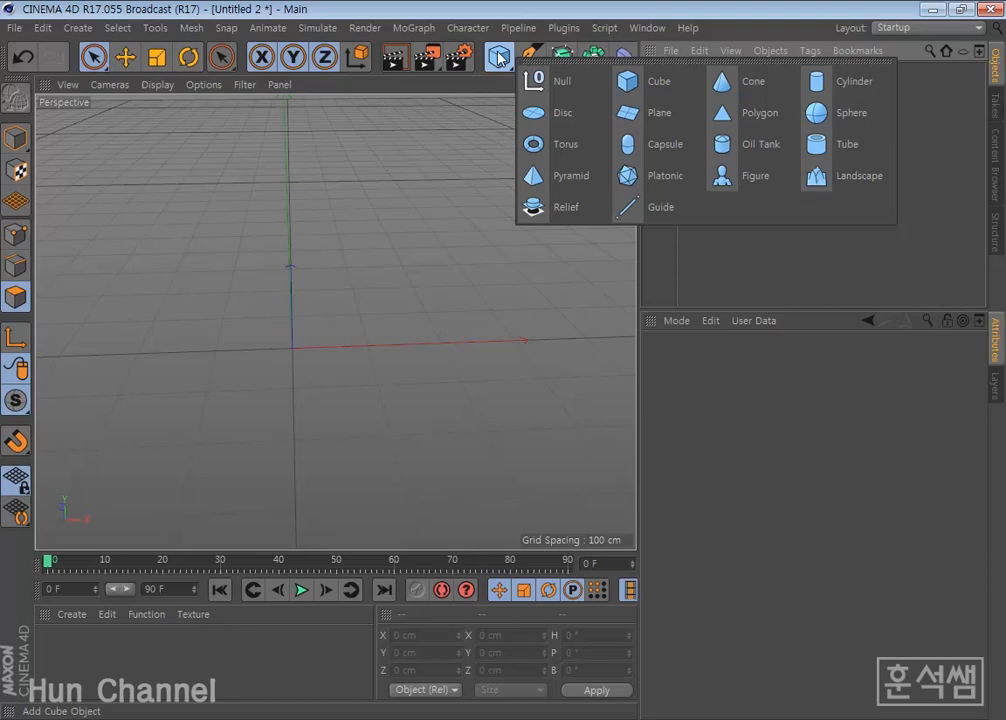
click(652, 88)
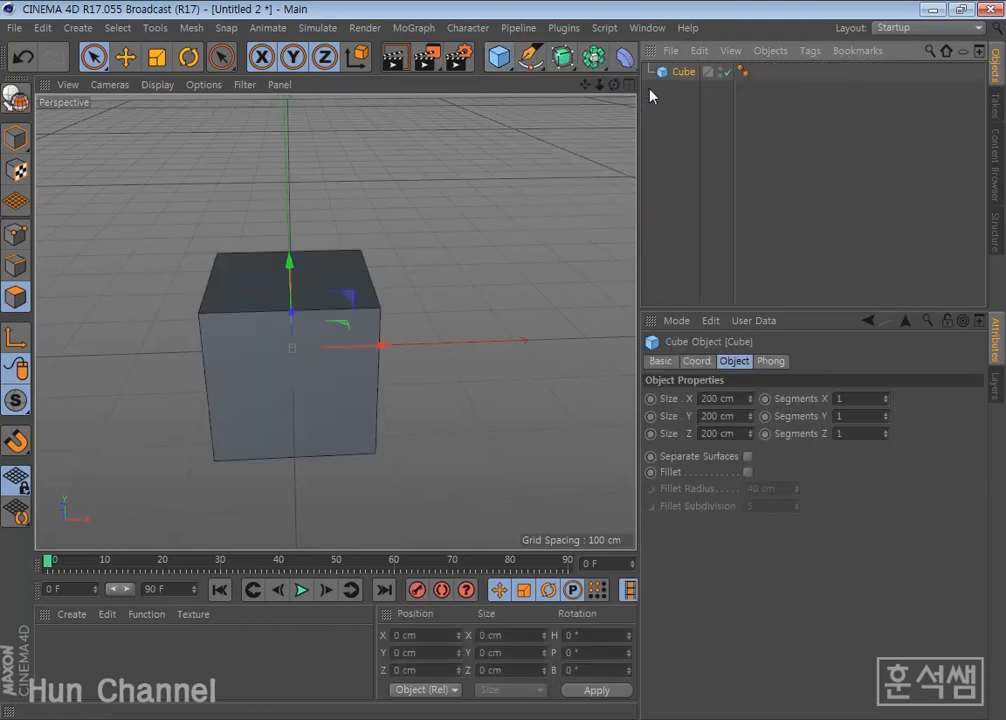
drag(380, 347, 207, 352)
- Add a cylinder and move it slightly along the positive X axis beside the cube
click(509, 64)
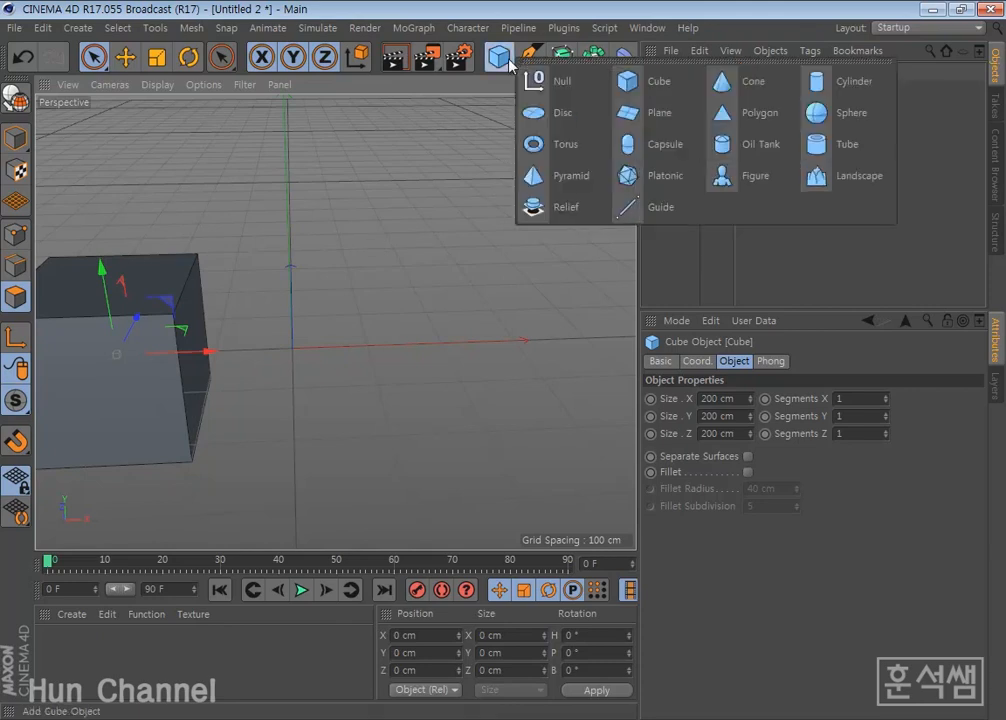
click(843, 85)
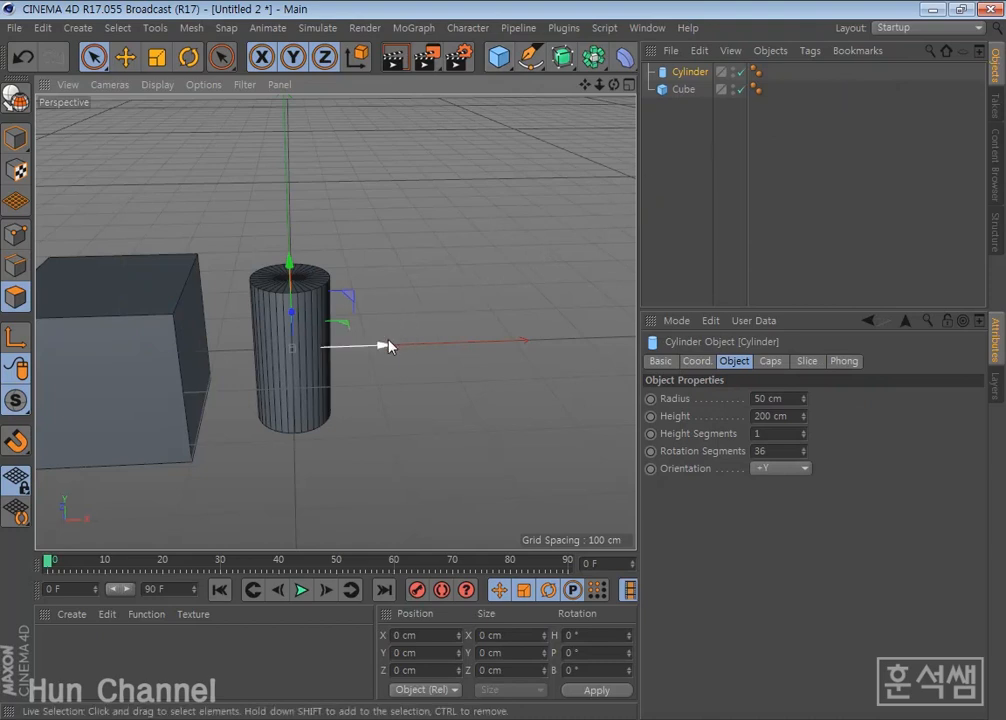
drag(388, 346, 399, 346)
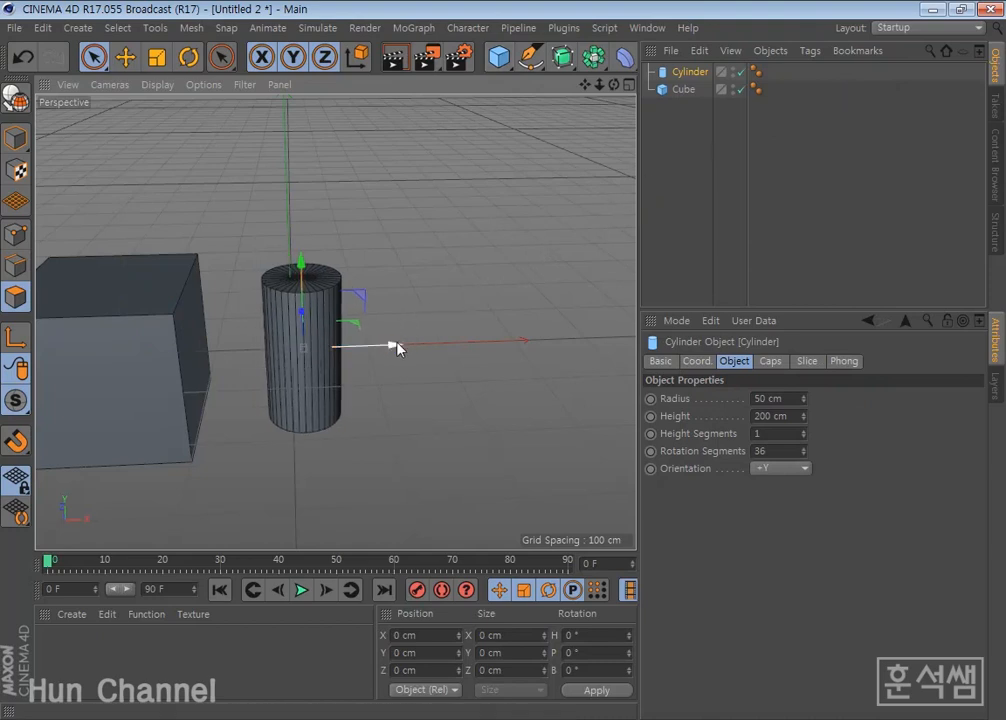
- Set the cube's X, Y and Z sizes to 150 cm each
click(688, 92)
double_click(720, 399)
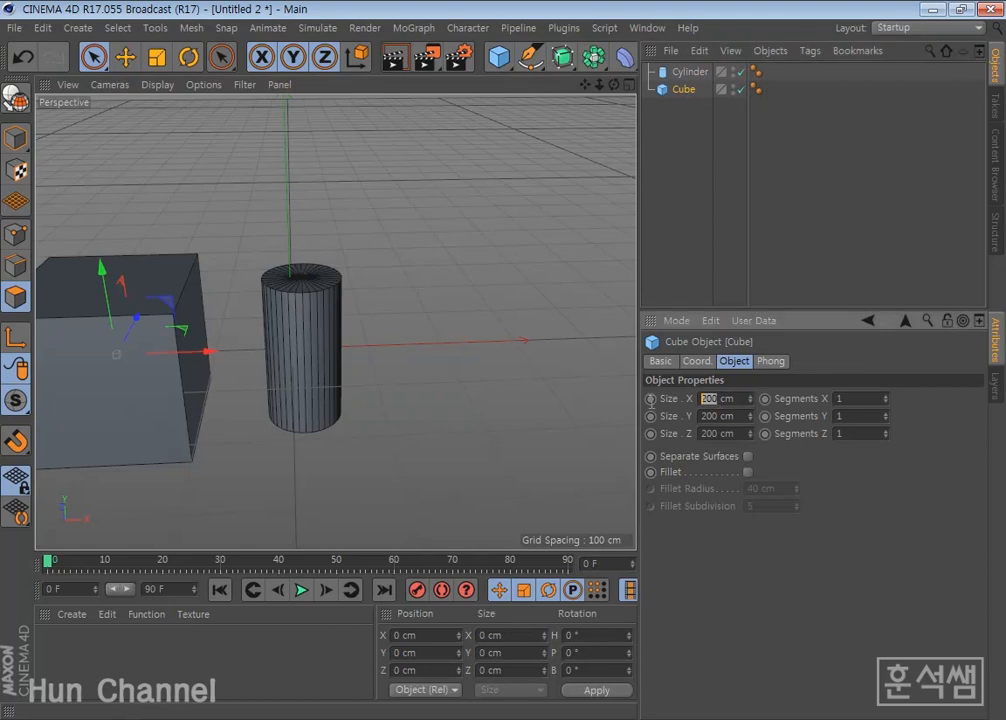
text(150)
key(Return)
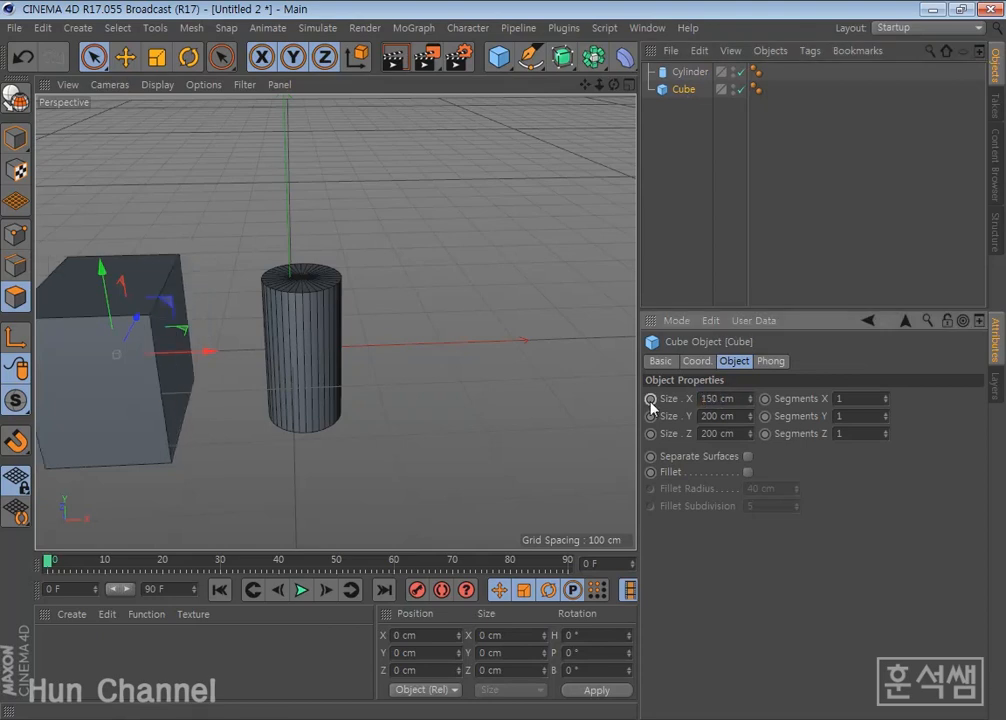
double_click(723, 416)
text(150)
key(Return)
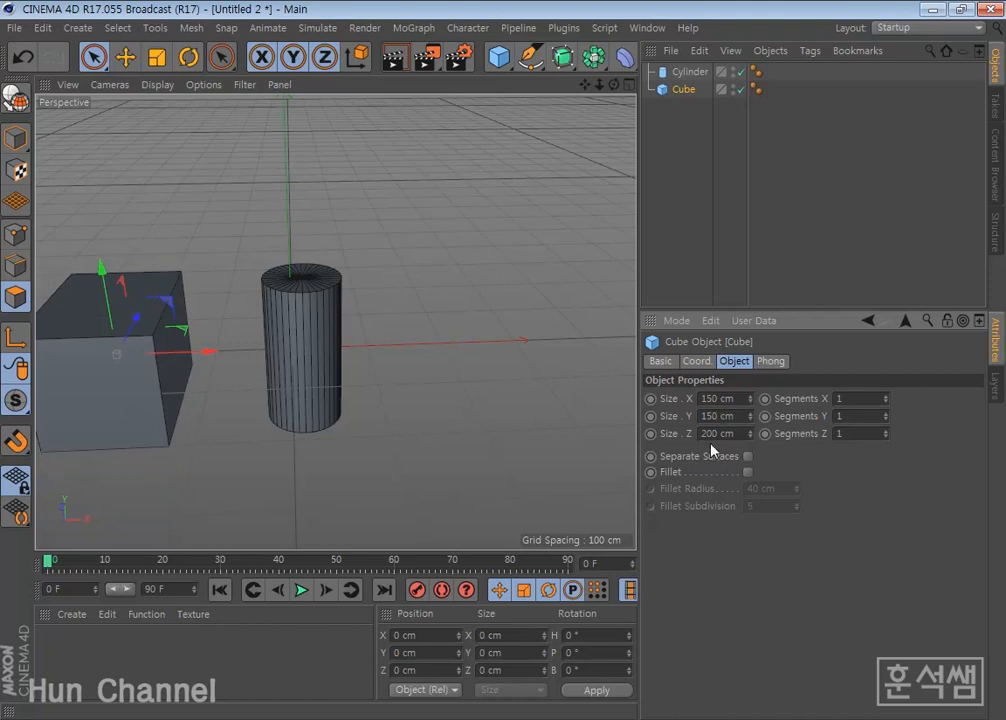
double_click(709, 433)
text(150)
key(Return)
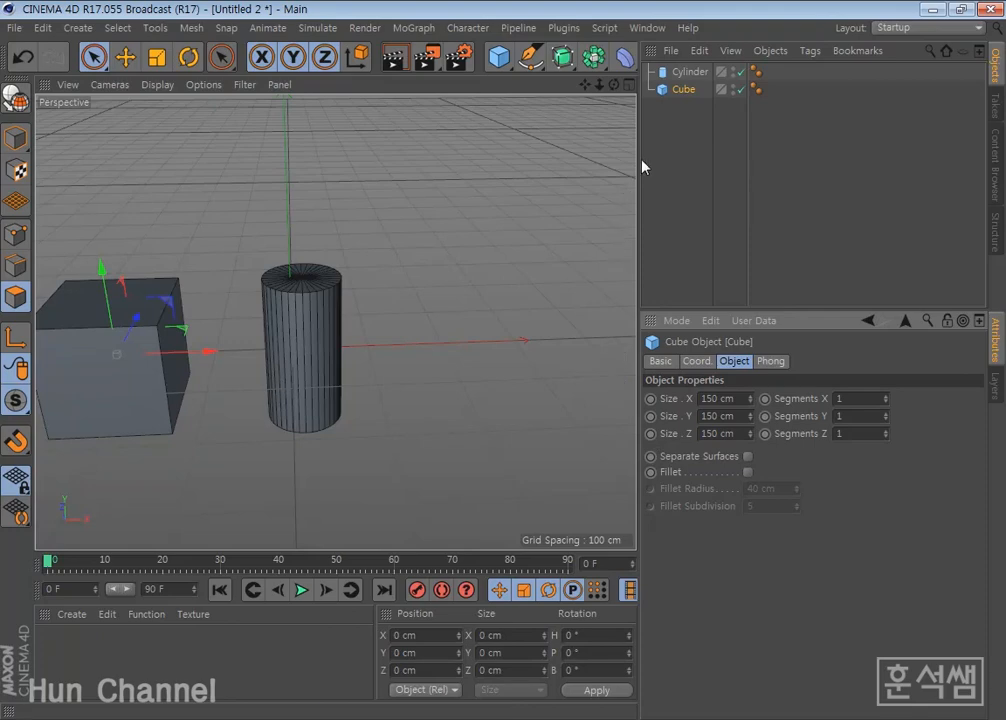
- Add a sphere and move it along the positive X axis to the far side of the cylinder
click(498, 56)
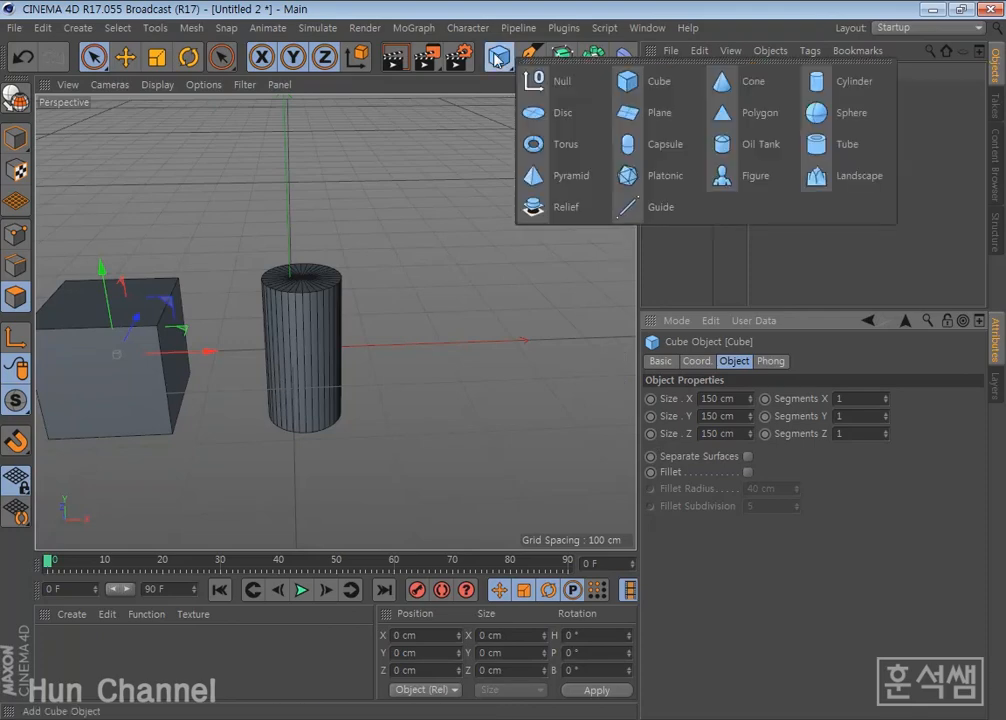
click(829, 119)
drag(384, 348, 586, 368)
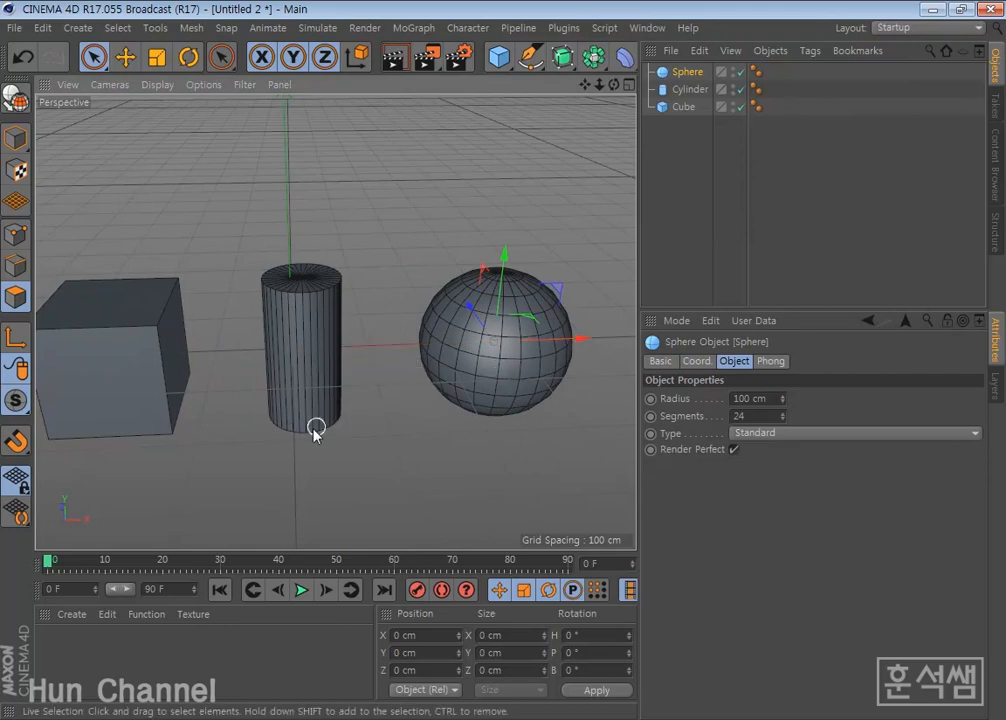
alt+middle_drag(270, 456, 305, 413)
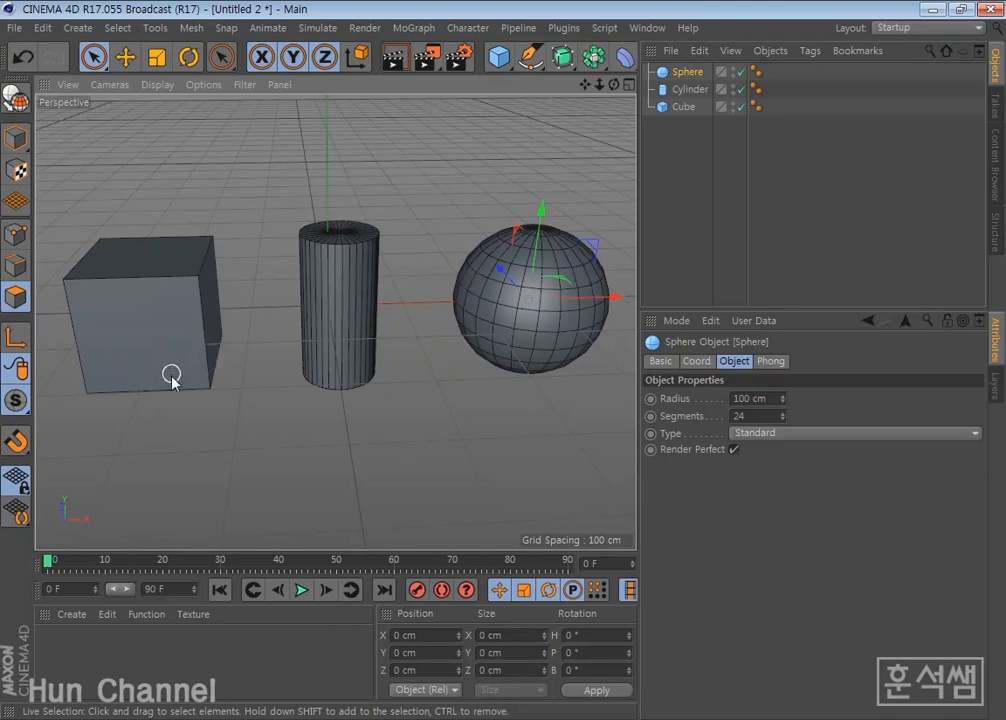
- Activate the Move tool, try the Scale tool on the sphere's Y axis, and review the recently used tools
click(125, 57)
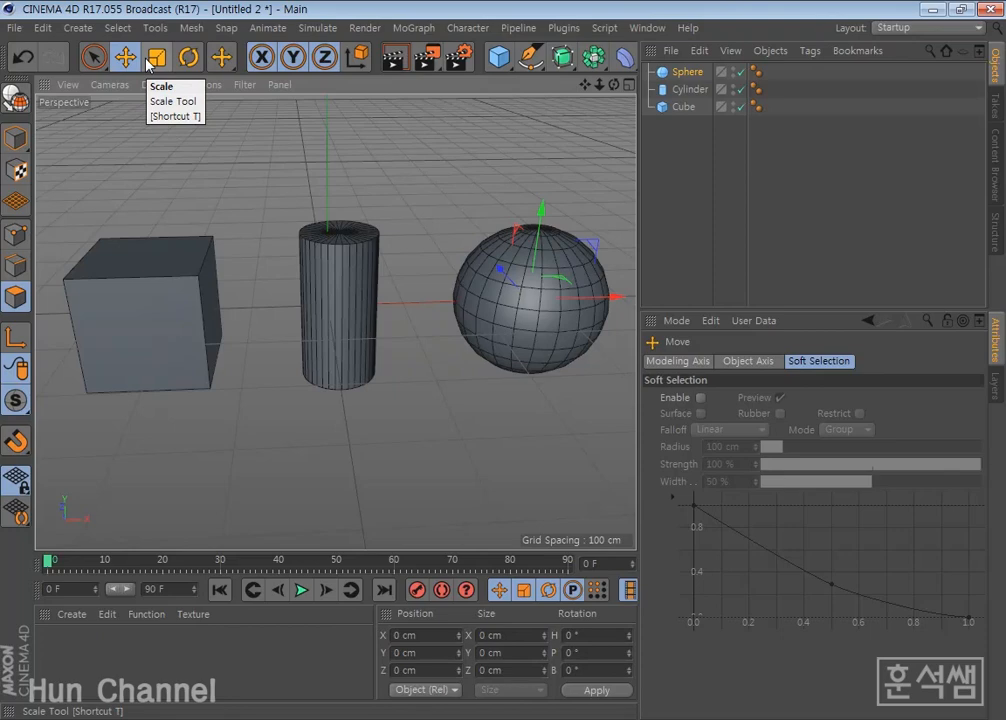
click(156, 60)
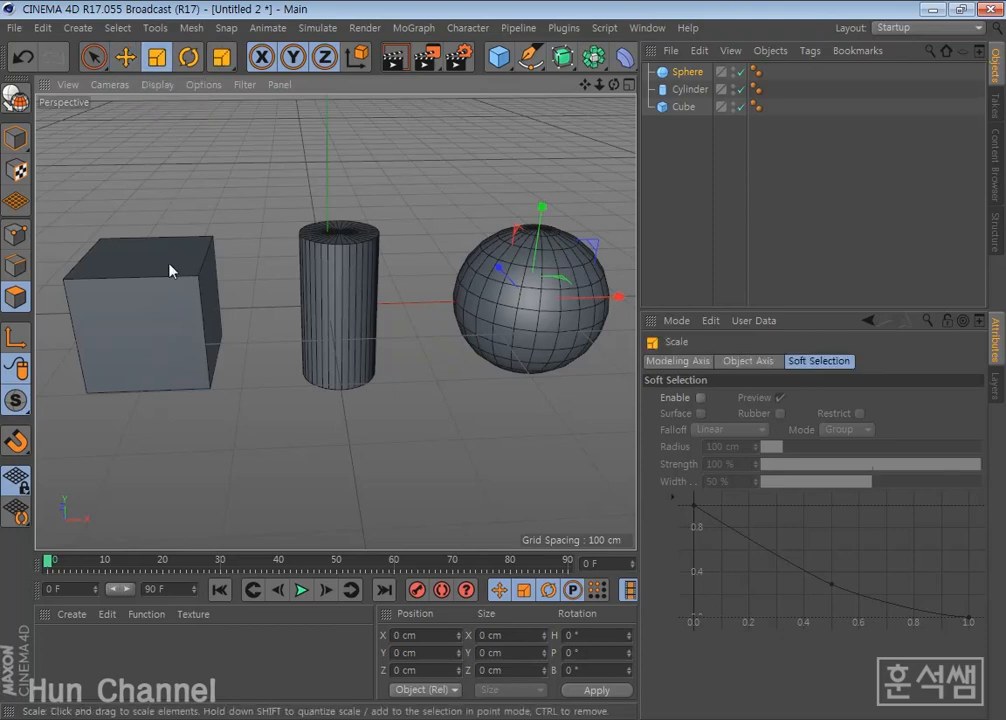
drag(541, 208, 543, 207)
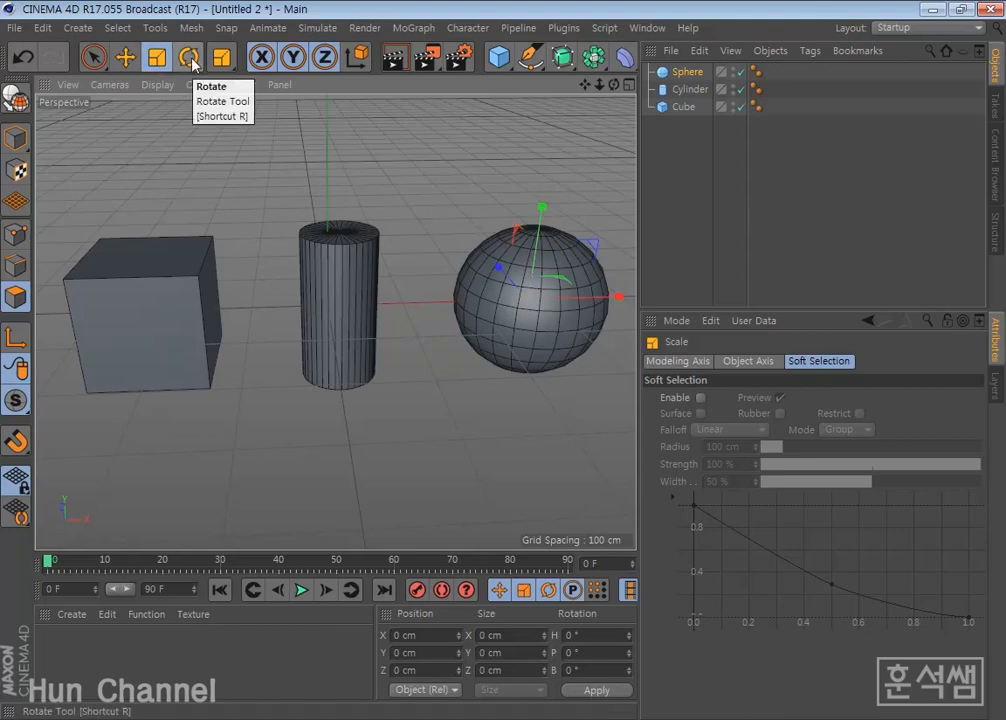
click(220, 64)
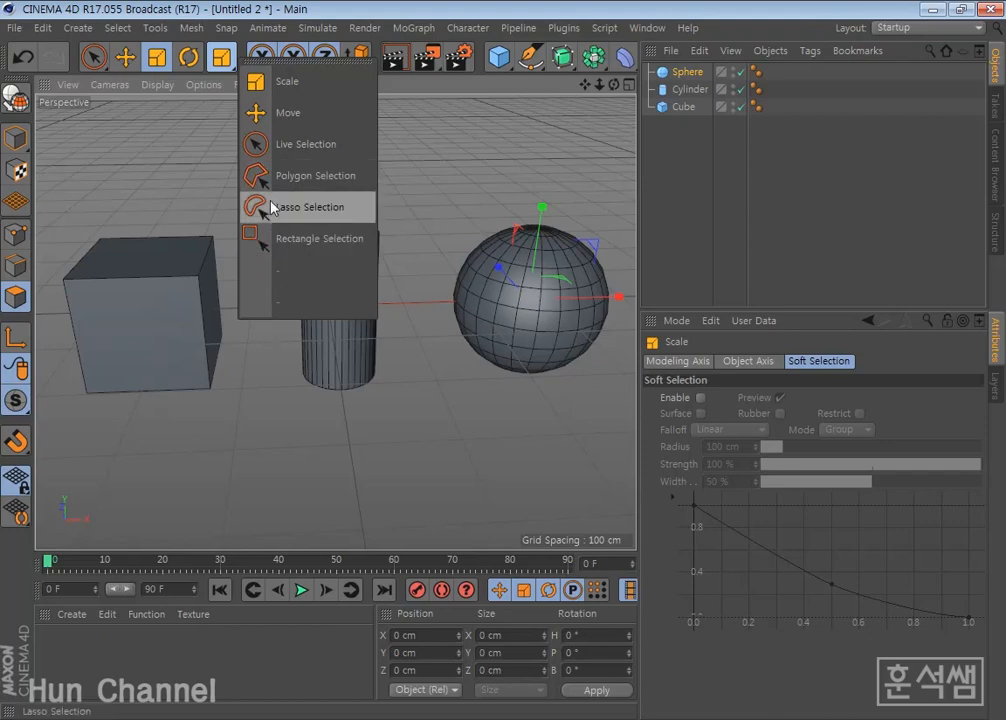
click(222, 58)
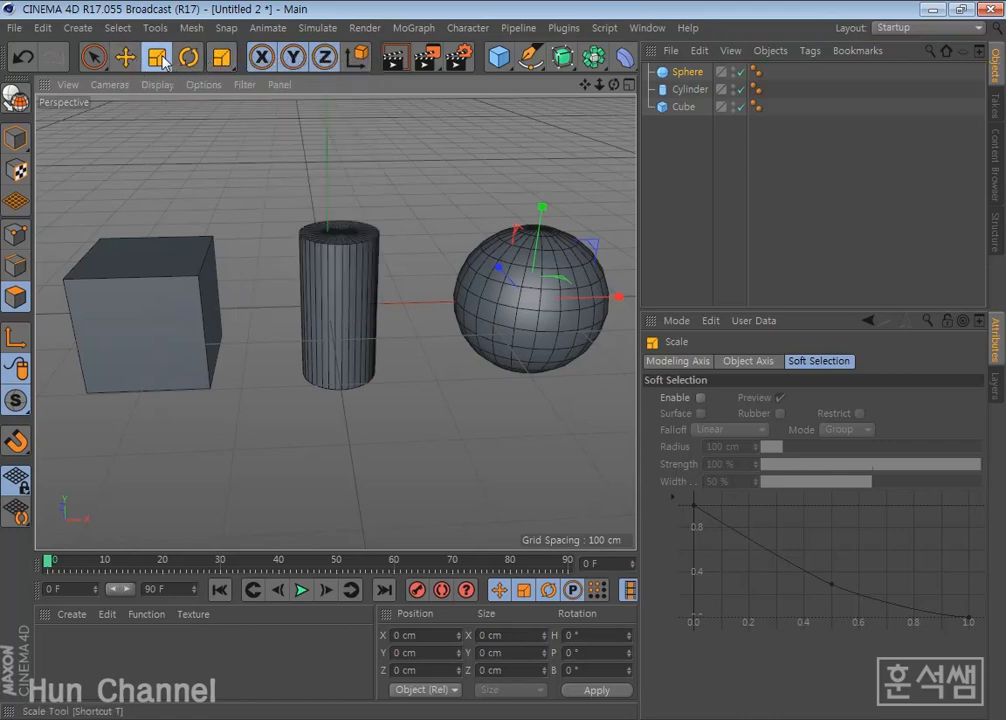
- Toggle repeatedly between the Scale tool and Live Selection as the current and previous tools
key(space)
key(space)
key(space)
key(space)
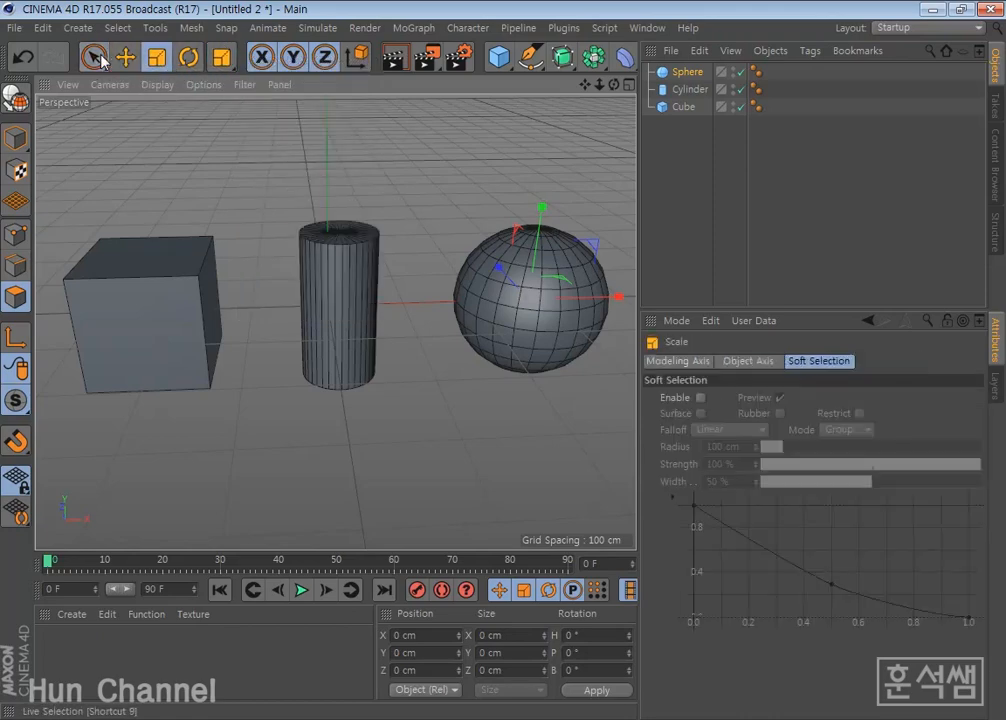
click(95, 58)
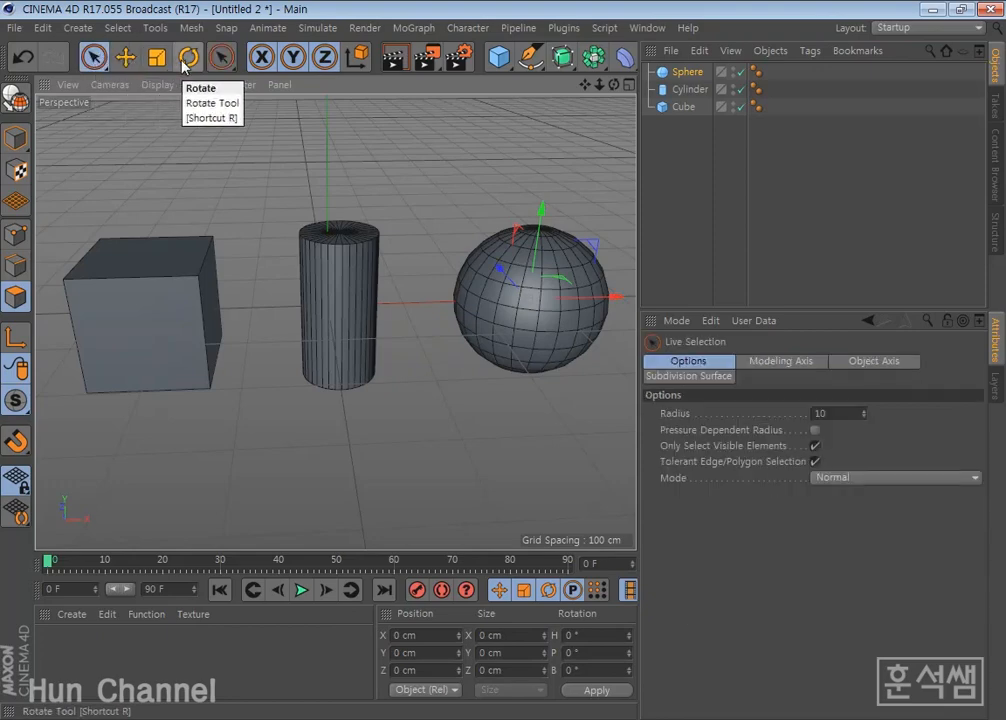
key(space)
key(space)
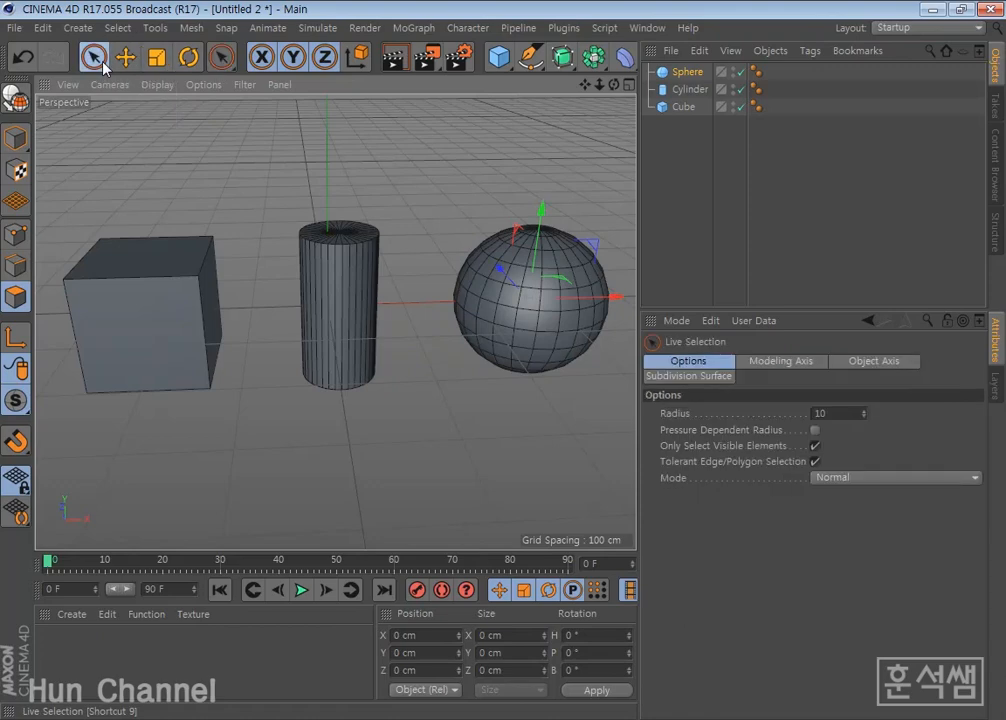
key(space)
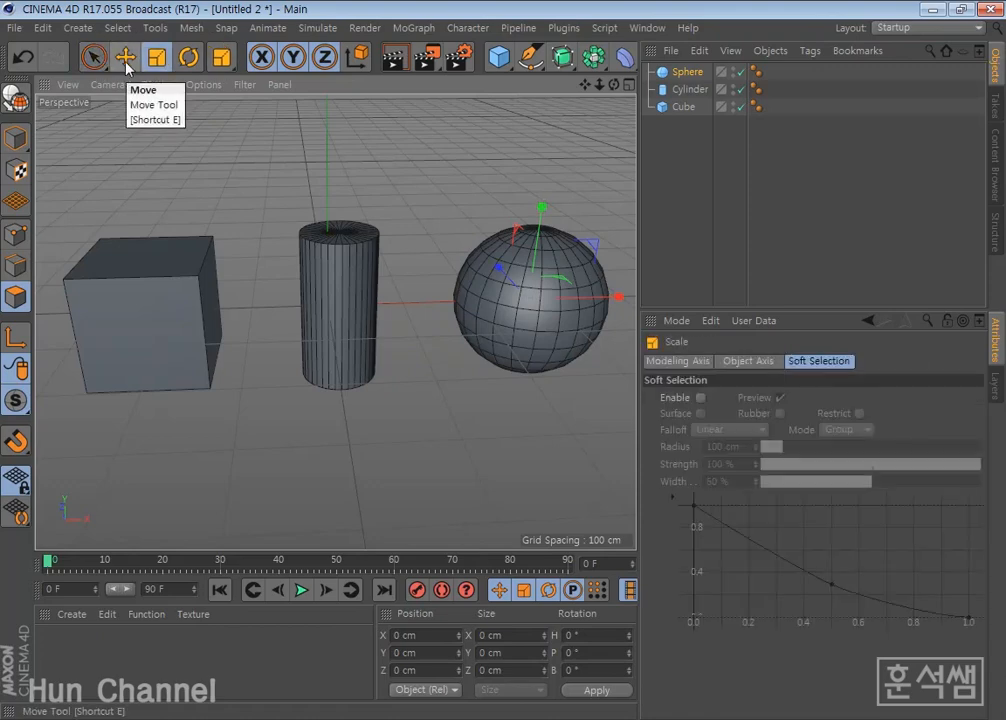
- Cycle through the Move, Scale and Live Selection tools, ending back on Live Selection
click(127, 68)
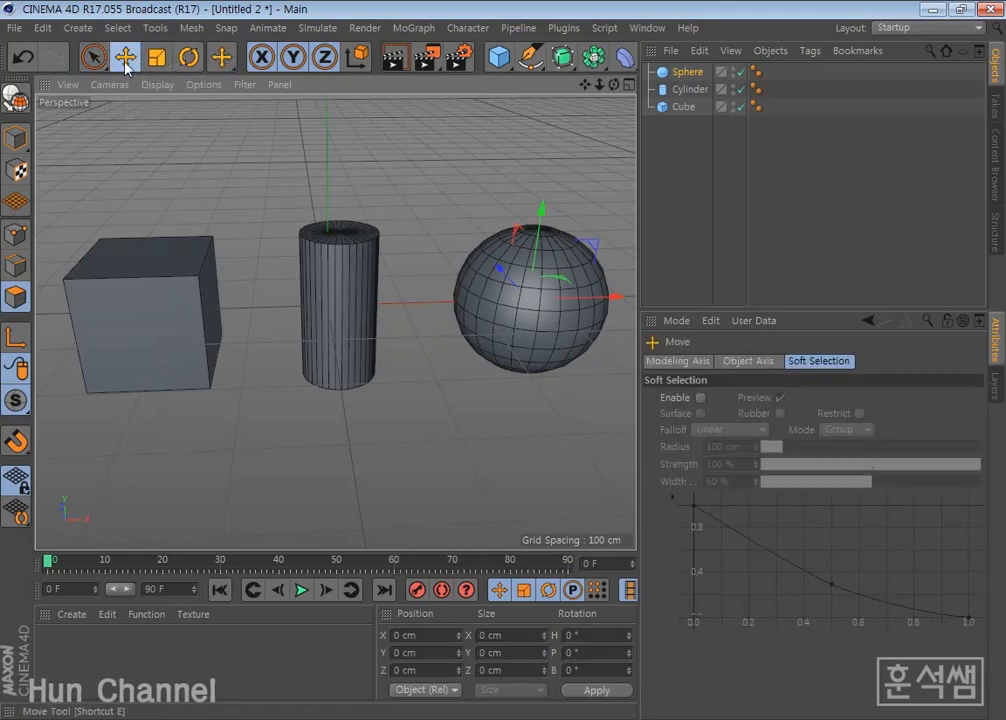
click(158, 60)
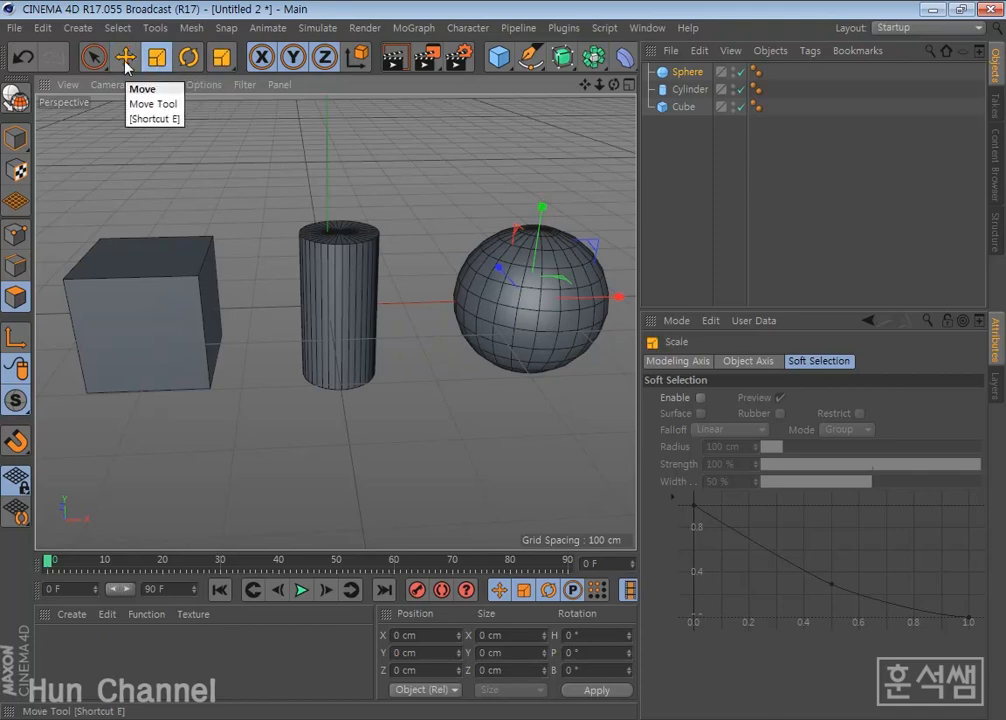
click(94, 58)
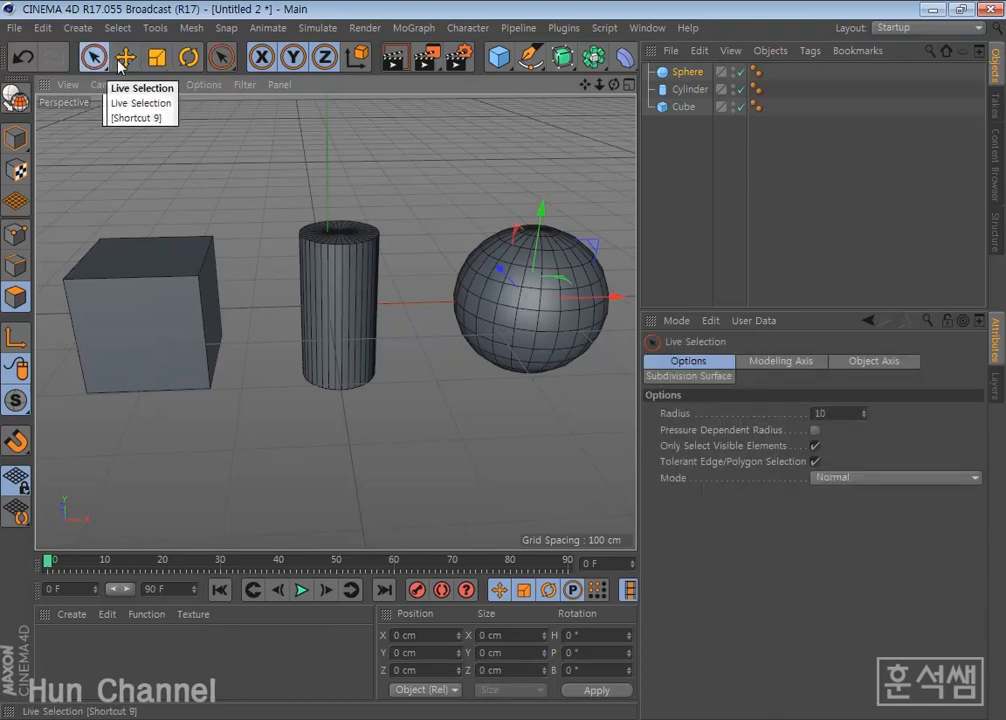
key(t)
key(space)
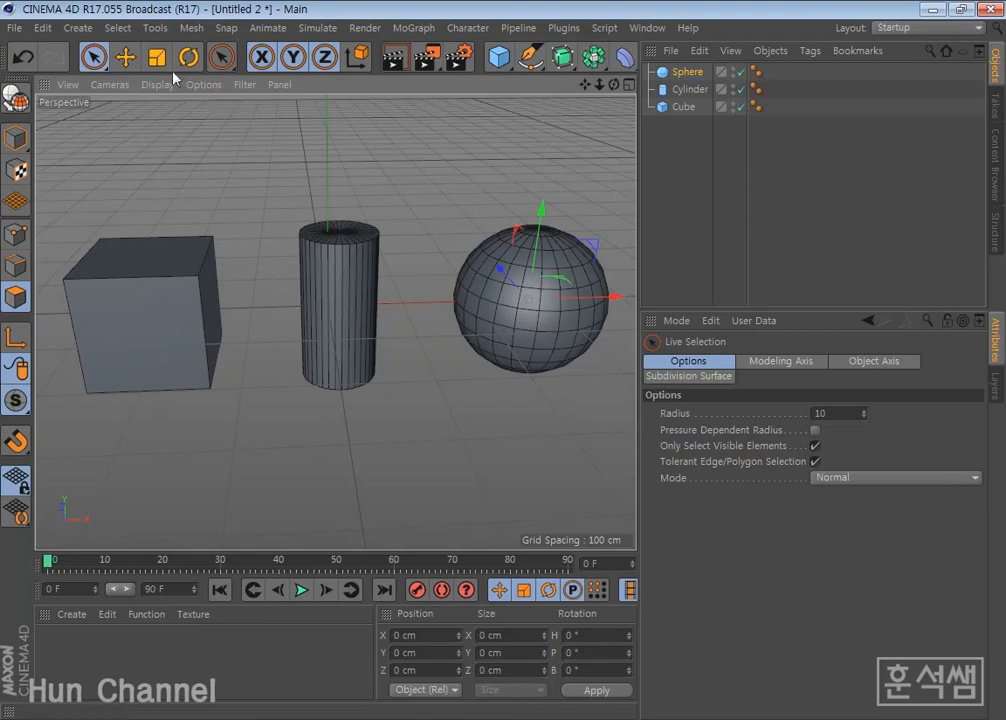
- Activate the Move tool and select the cube object
click(125, 57)
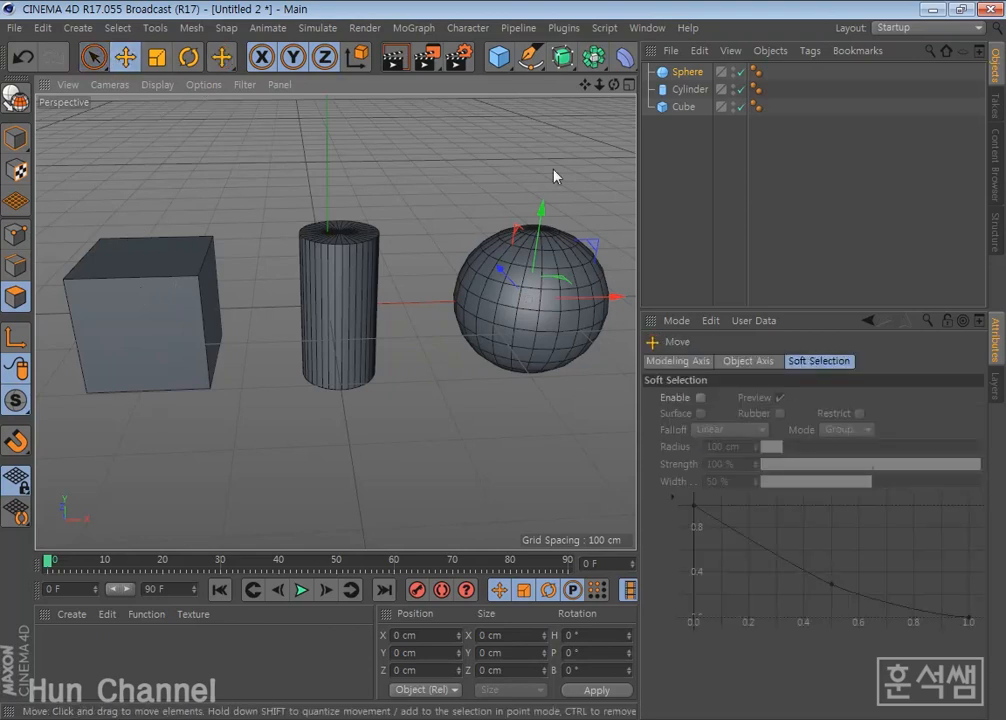
click(689, 109)
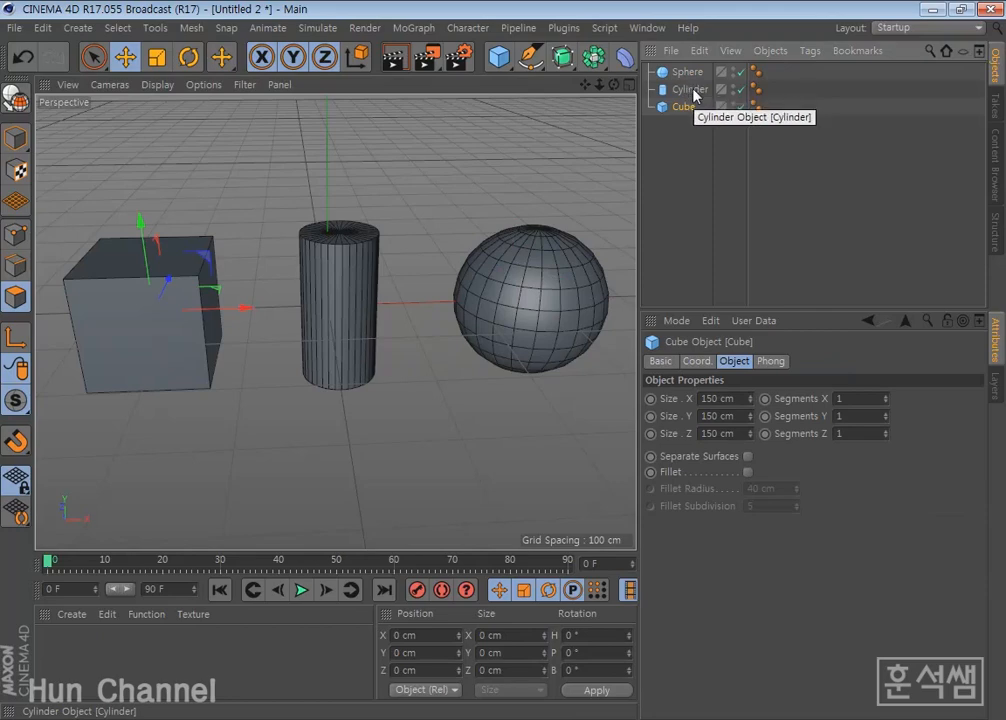
- Create a new material and open it in the Material Editor
click(689, 90)
click(687, 107)
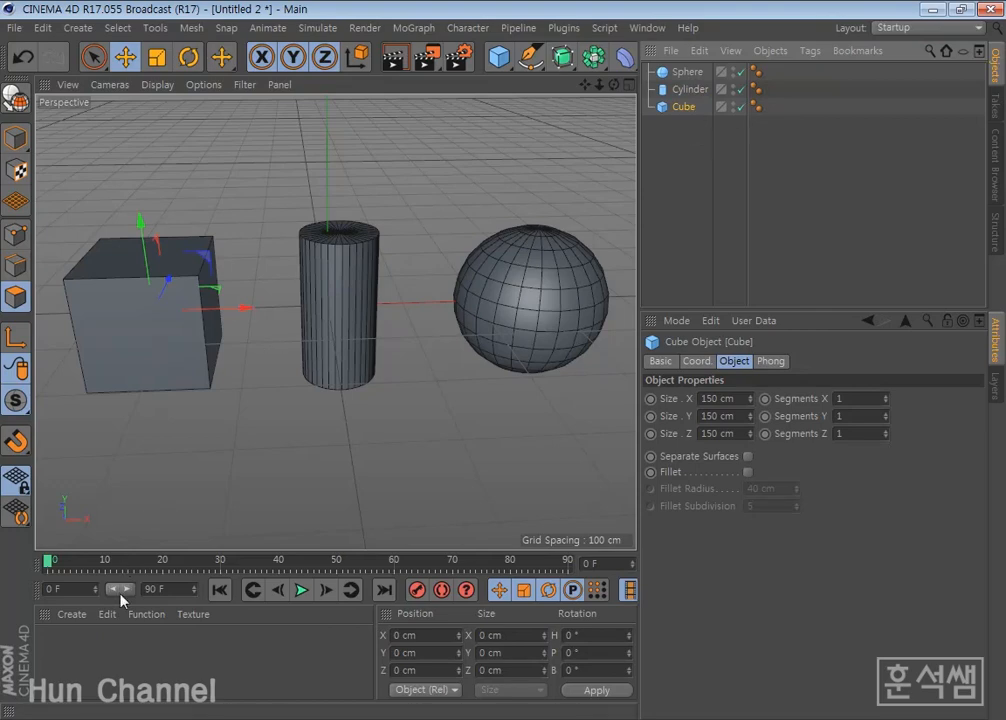
click(83, 668)
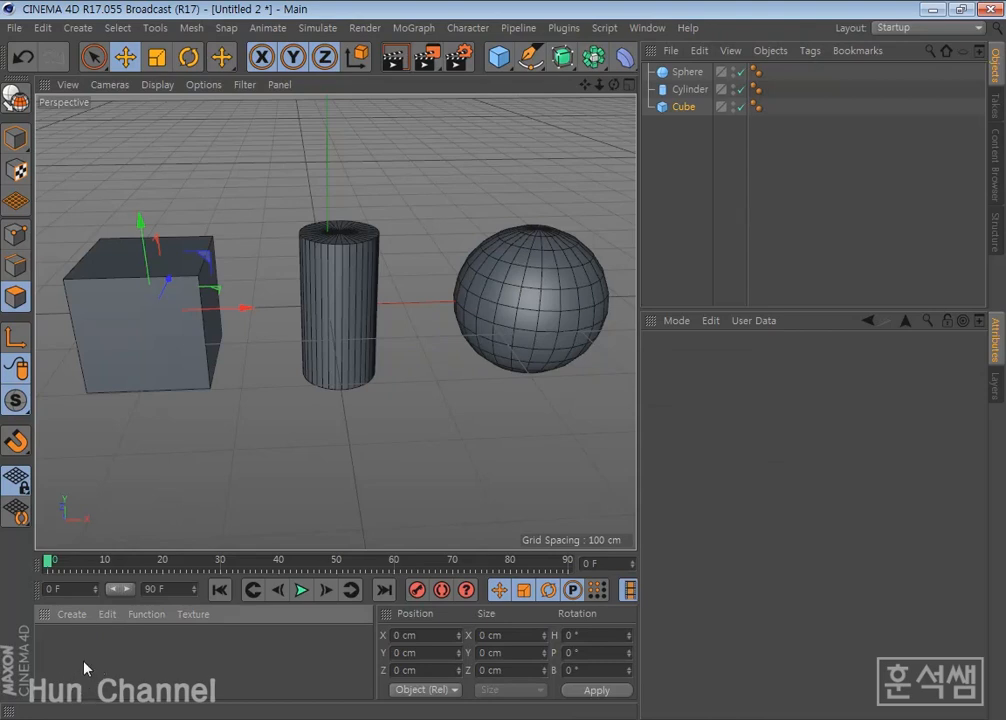
double_click(85, 668)
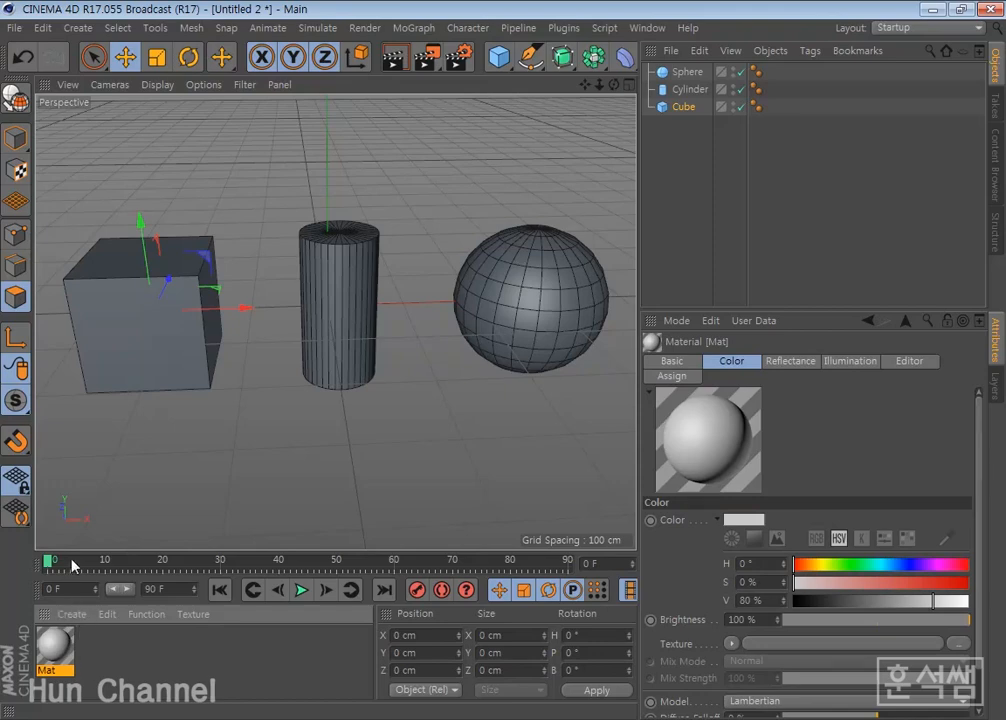
drag(71, 549, 72, 534)
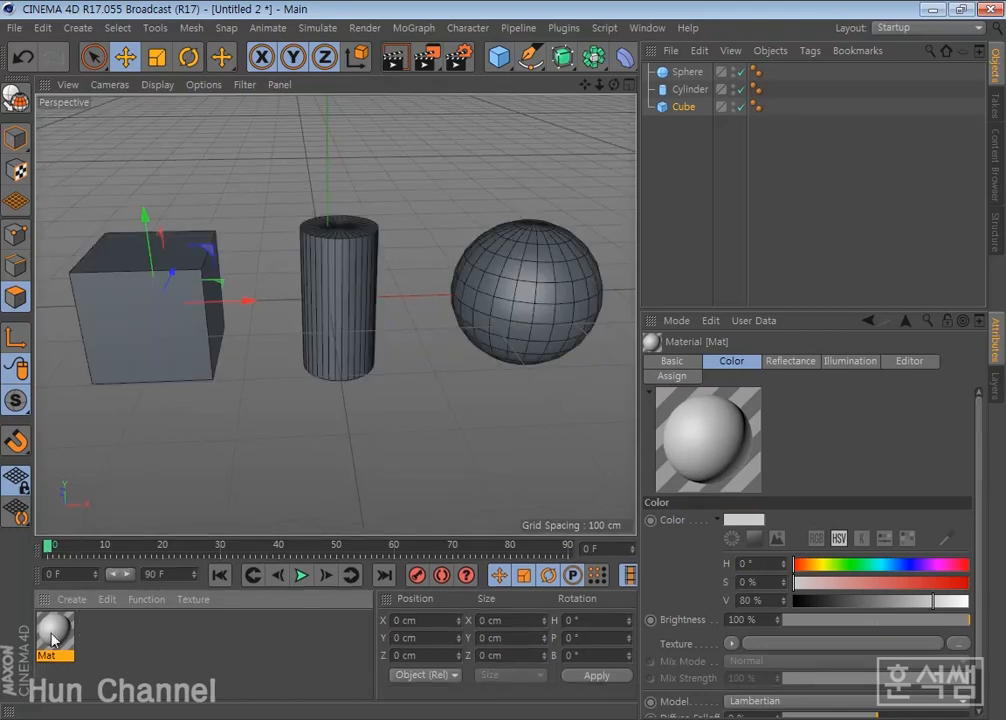
double_click(53, 631)
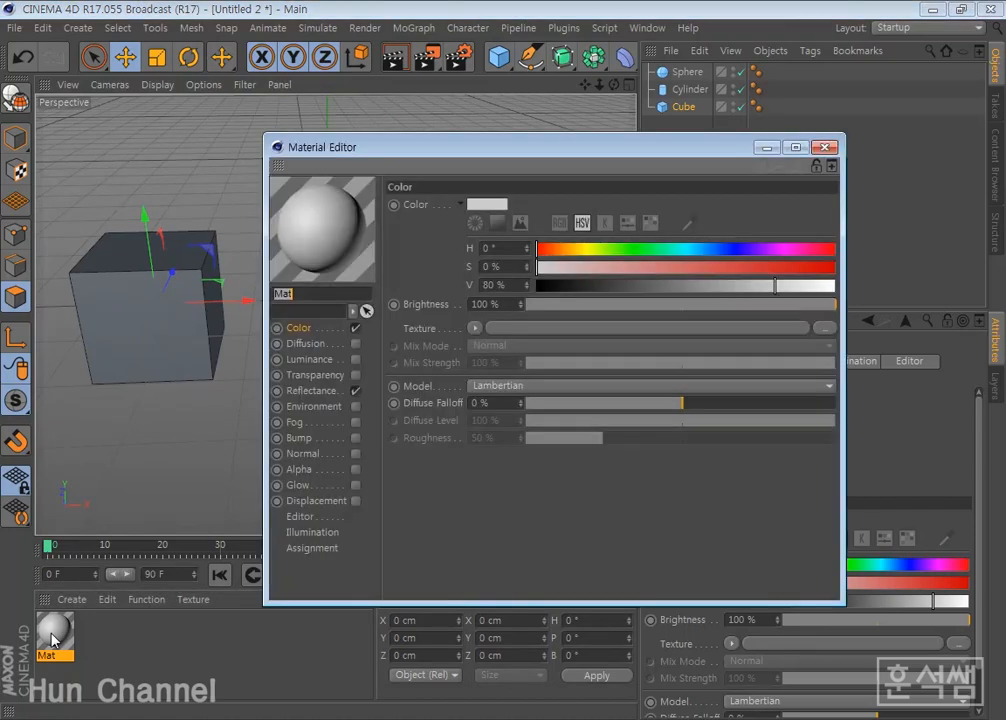
drag(300, 147, 322, 109)
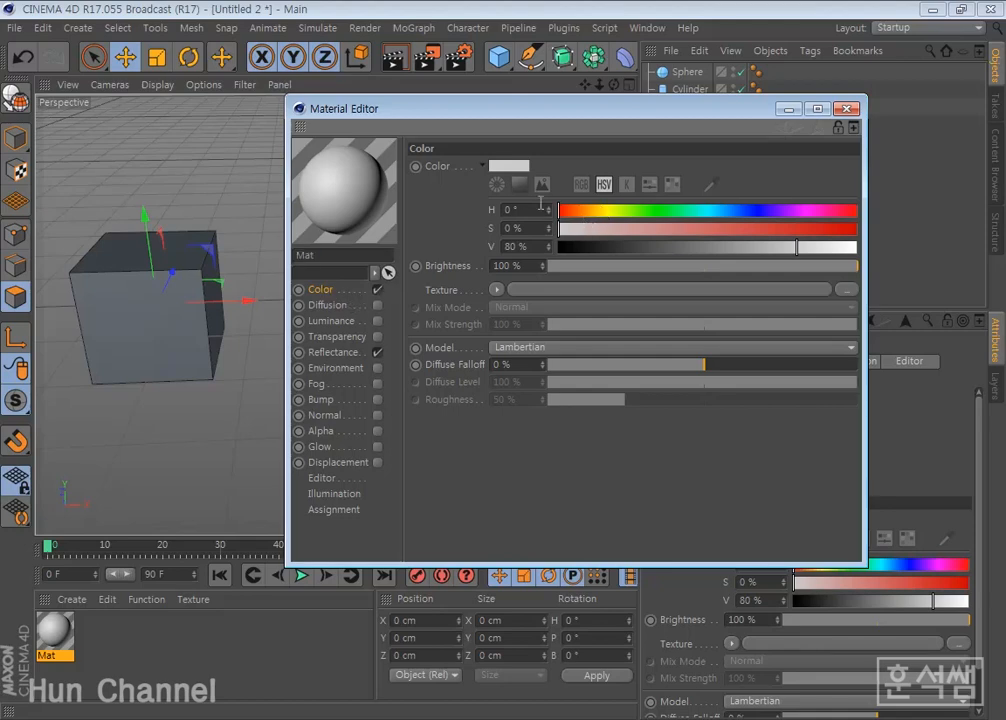
click(499, 173)
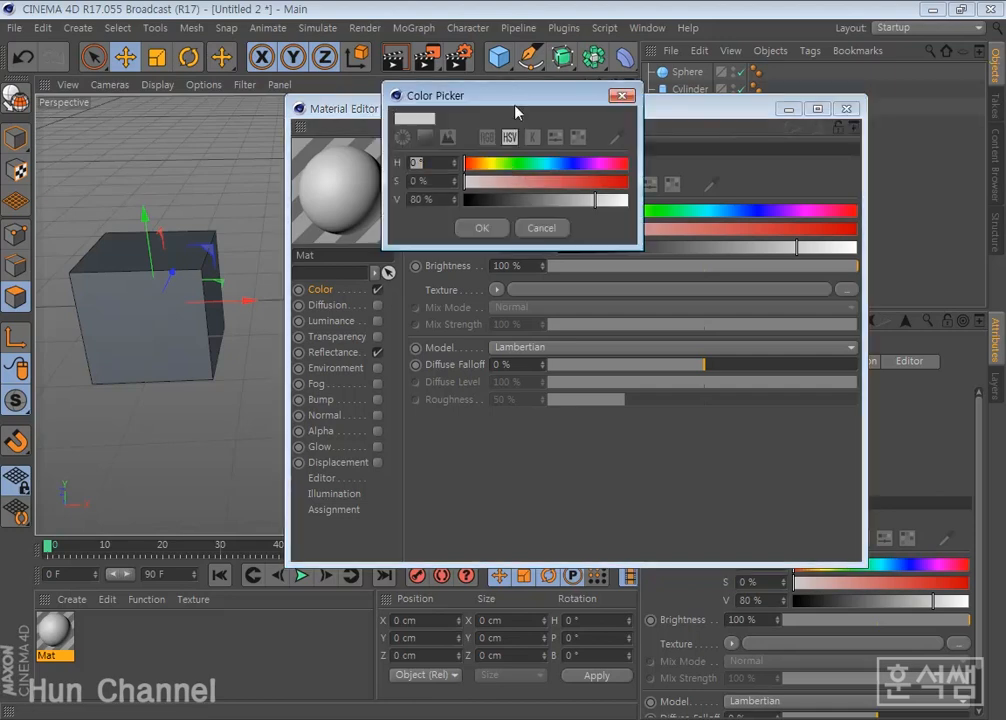
drag(518, 104, 537, 257)
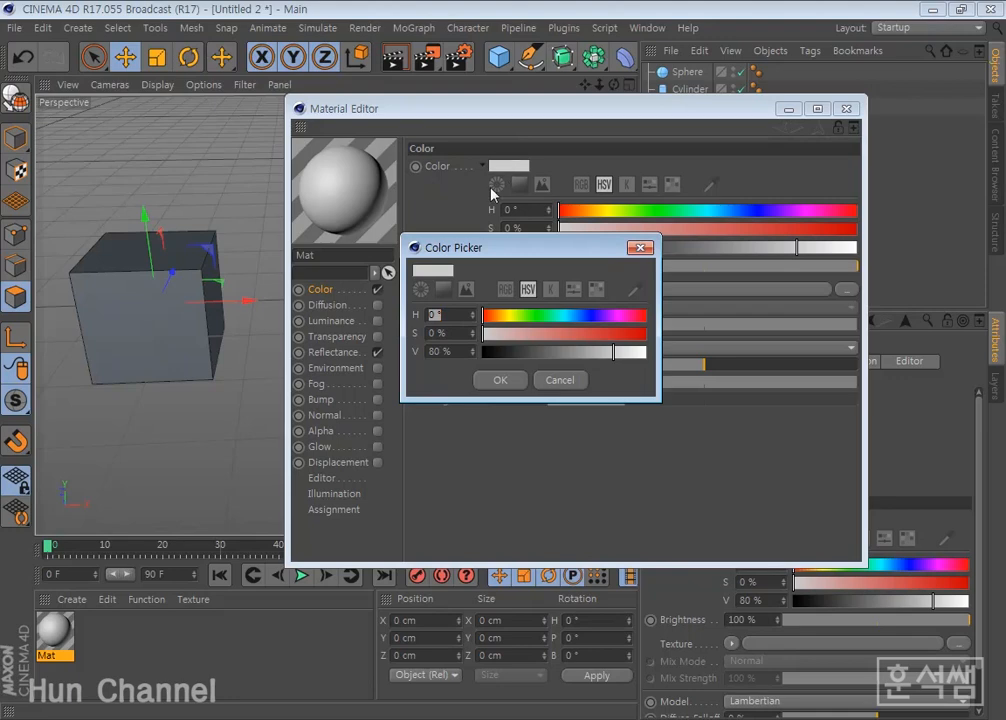
click(559, 380)
click(483, 167)
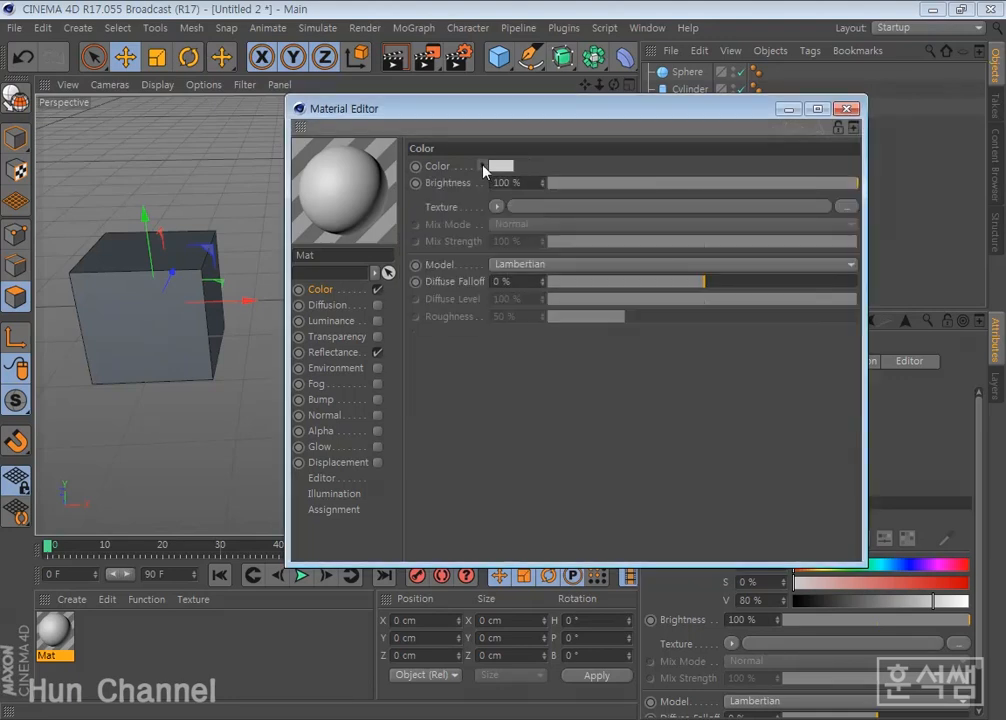
click(483, 167)
- Set the material's color to blue with H 214°, S 56% and V 83%, comparing the RGB and HSV modes
drag(564, 212, 600, 218)
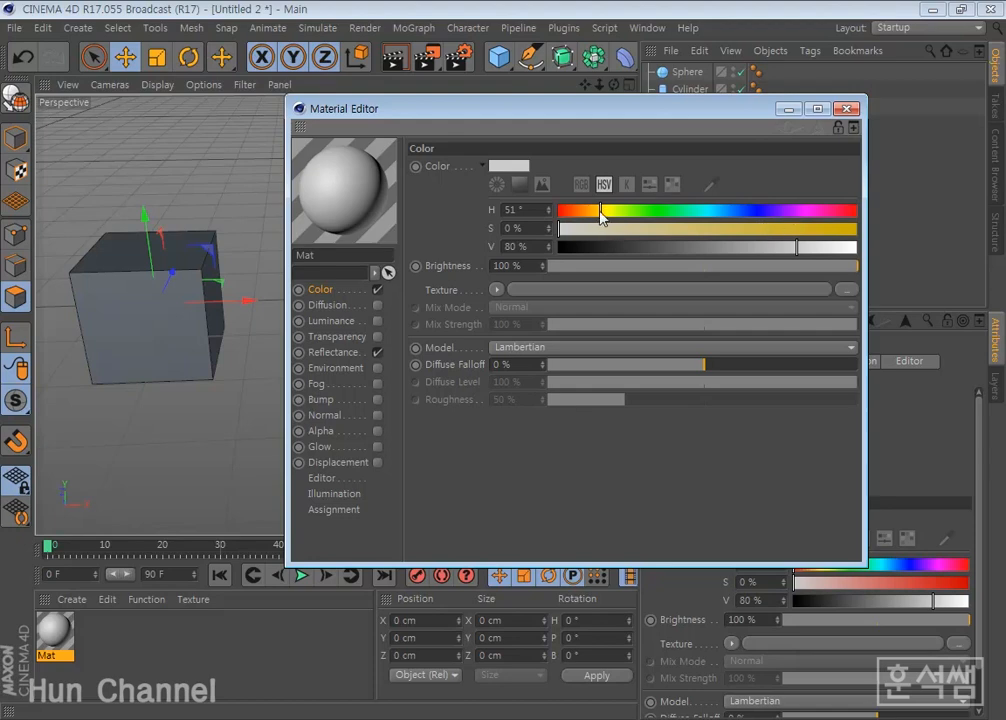
mouse_move(602, 218)
mouse_down()
mouse_move(595, 222)
mouse_move(736, 218)
mouse_move(692, 230)
mouse_move(710, 230)
mouse_up()
mouse_move(796, 247)
mouse_down()
mouse_move(813, 251)
mouse_move(803, 248)
mouse_up()
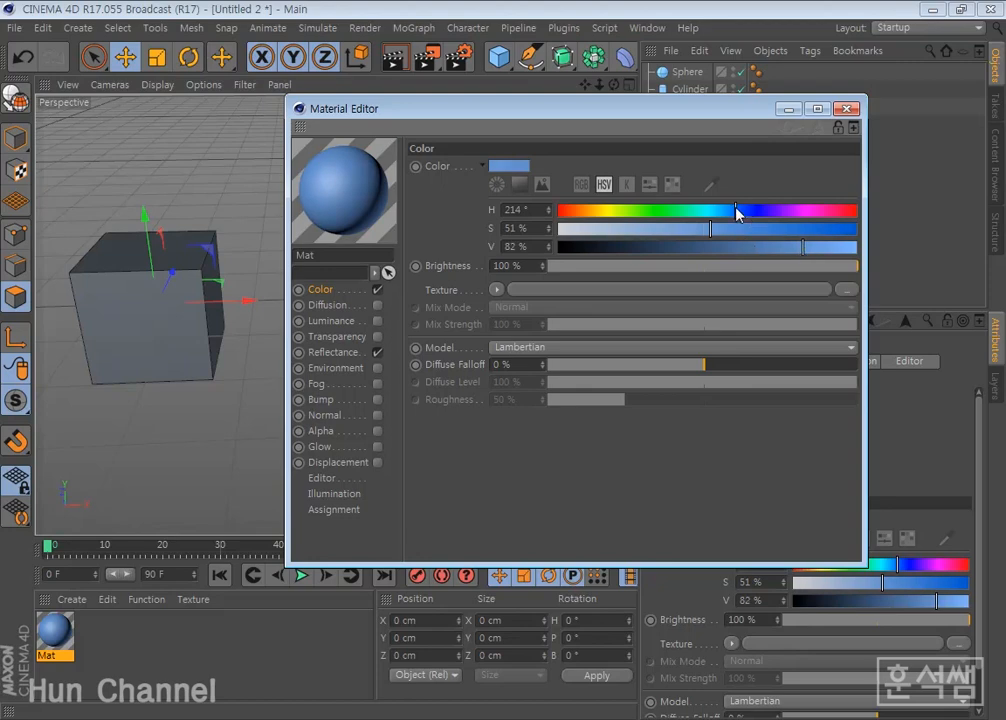
click(580, 185)
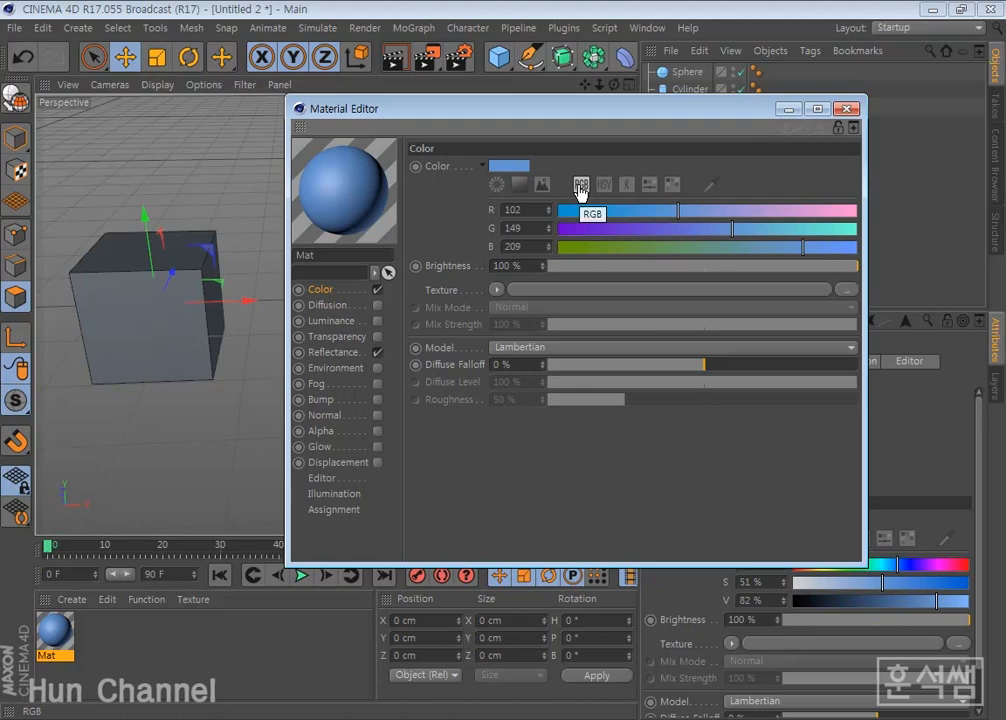
click(602, 191)
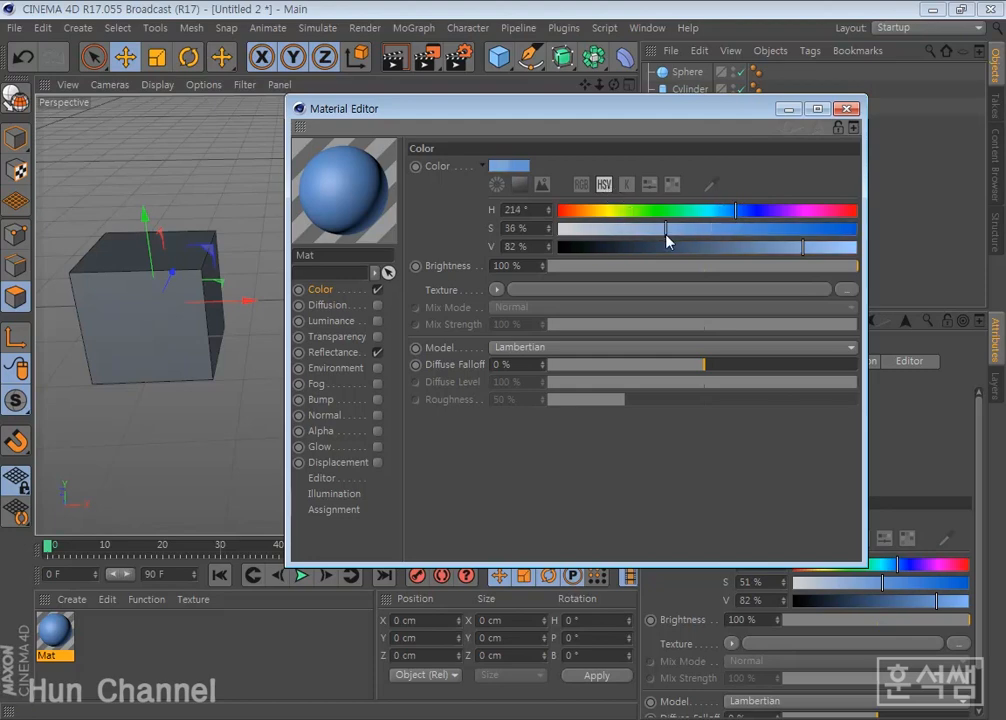
click(725, 229)
mouse_move(804, 247)
mouse_down()
mouse_move(816, 261)
mouse_move(806, 256)
mouse_up()
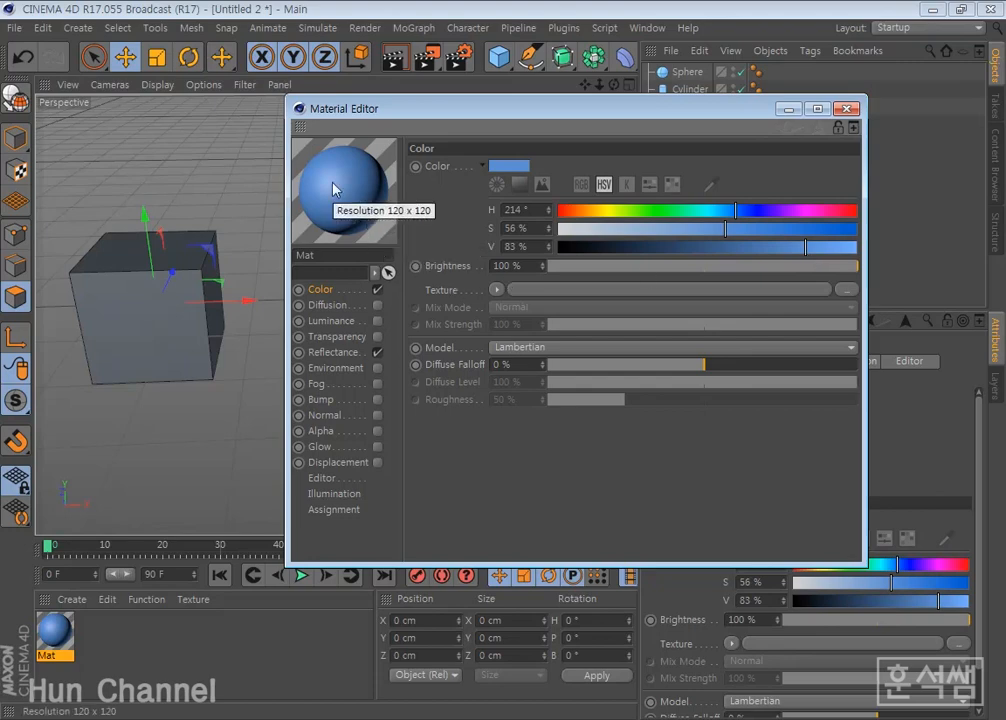
- Keep the blue material's brightness at 100% and apply the material to the cube
drag(384, 106, 367, 257)
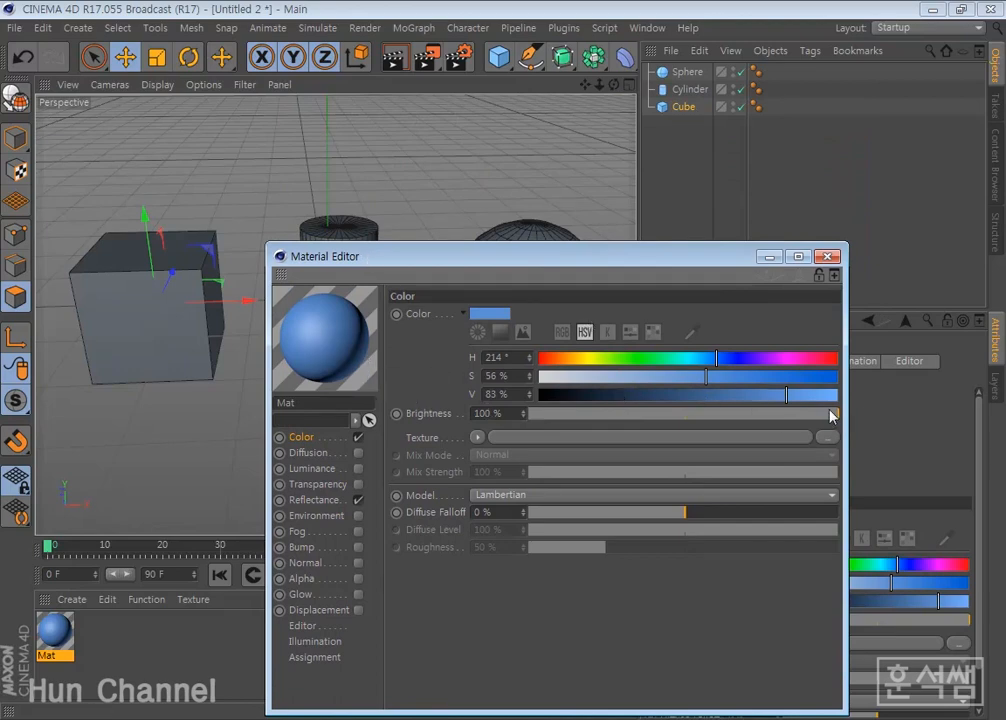
drag(835, 416, 864, 417)
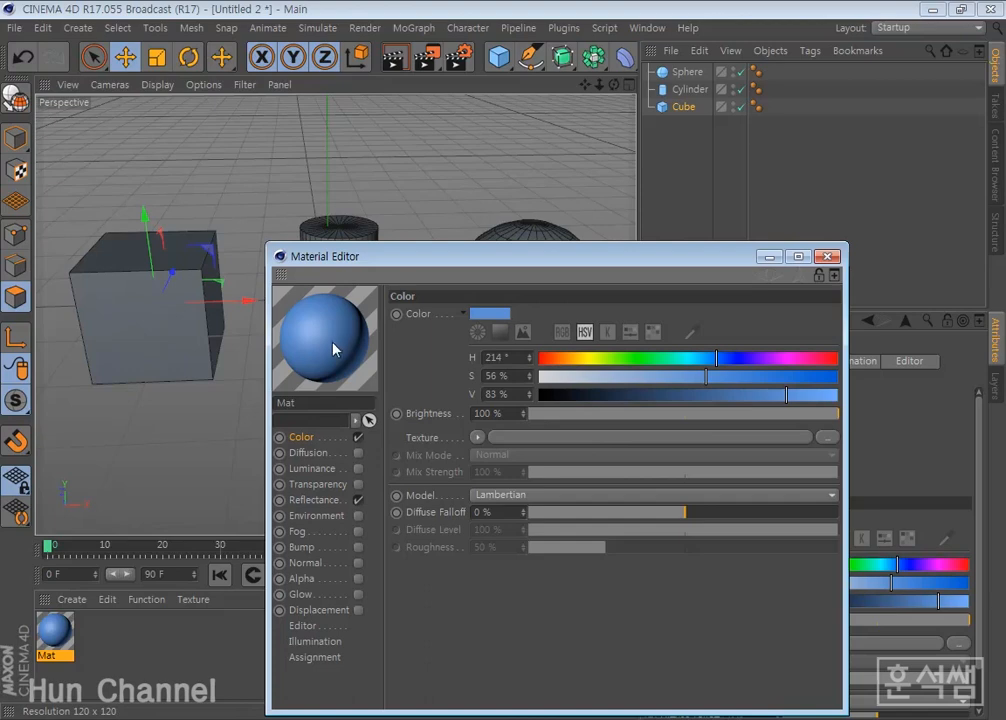
drag(333, 349, 169, 322)
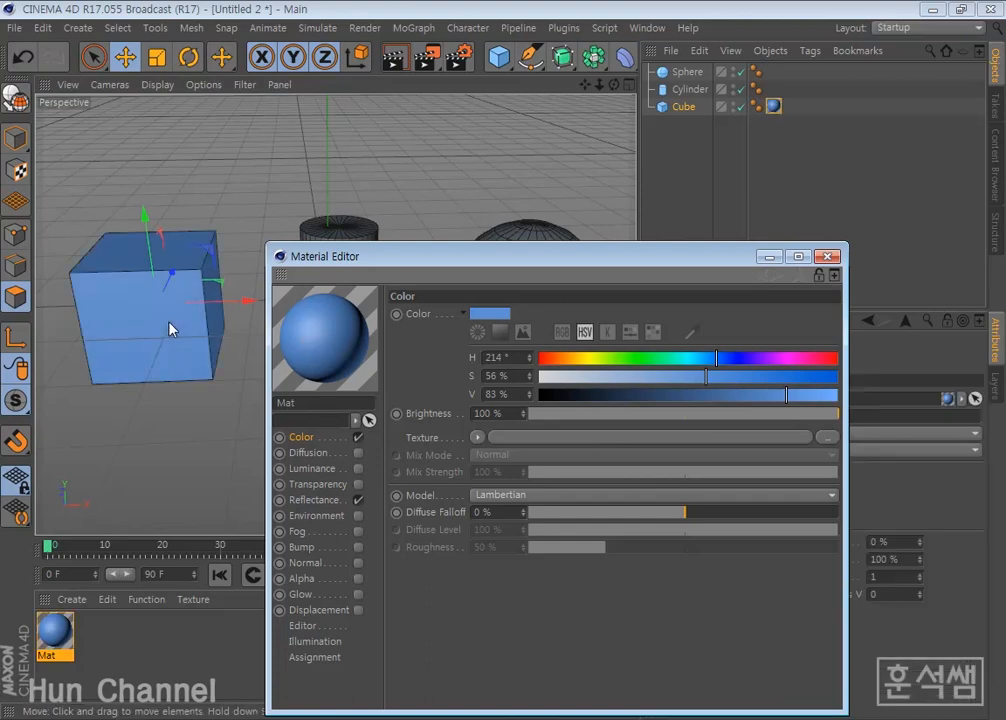
mouse_move(335, 346)
mouse_down()
mouse_move(181, 329)
mouse_move(329, 344)
mouse_up()
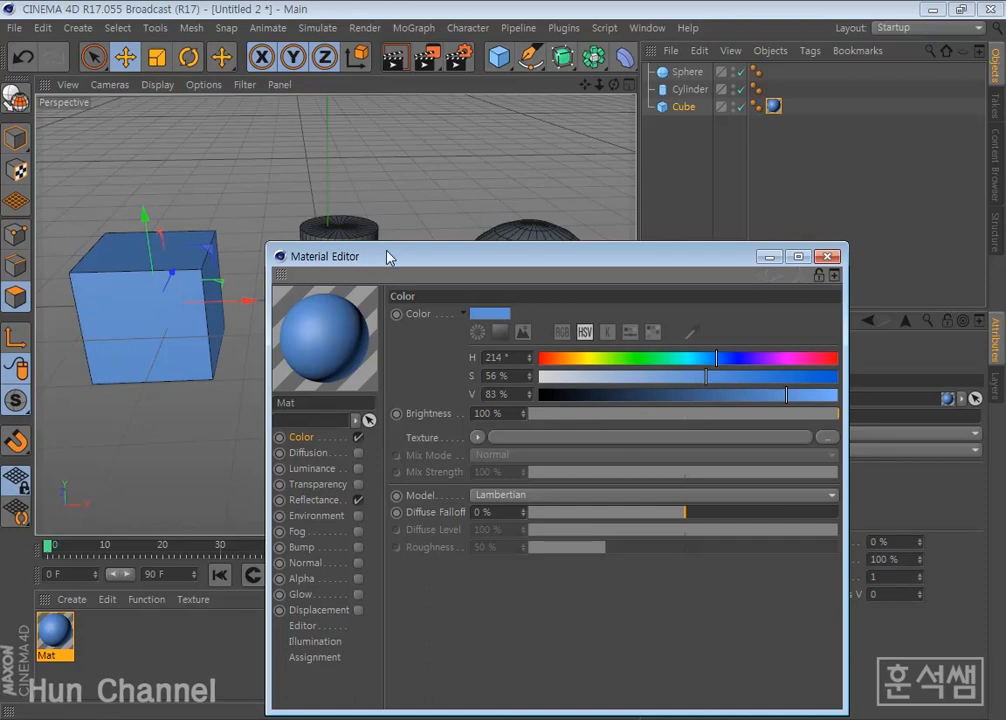
- Duplicate the blue material, keeping the copy's color settings accessible in the Material Editor
drag(389, 258, 555, 184)
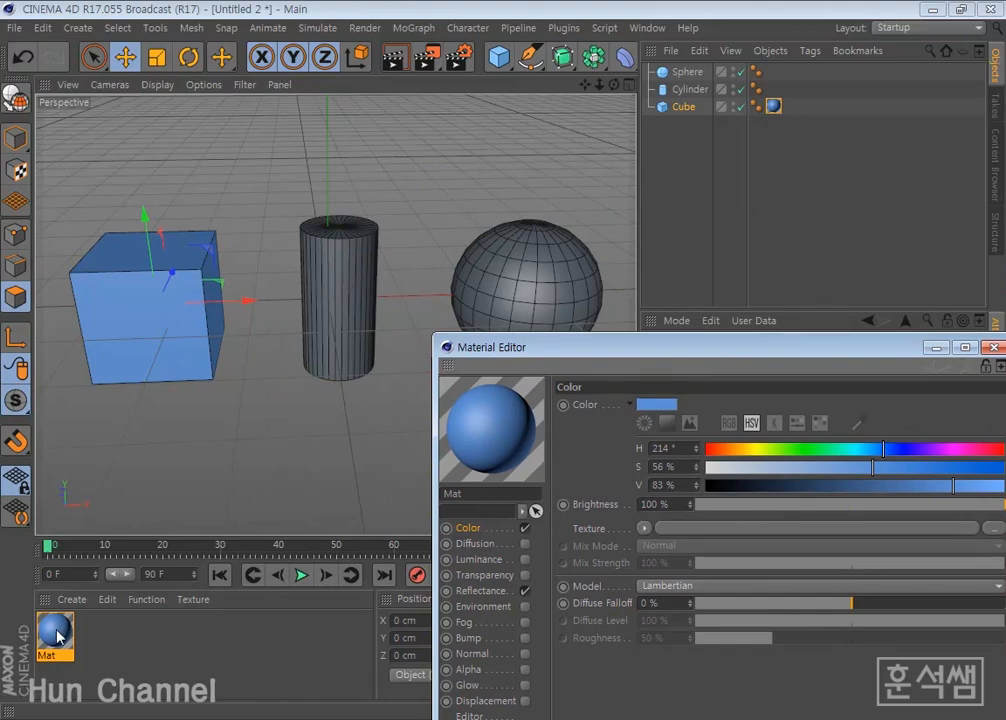
ctrl+drag(57, 634, 99, 641)
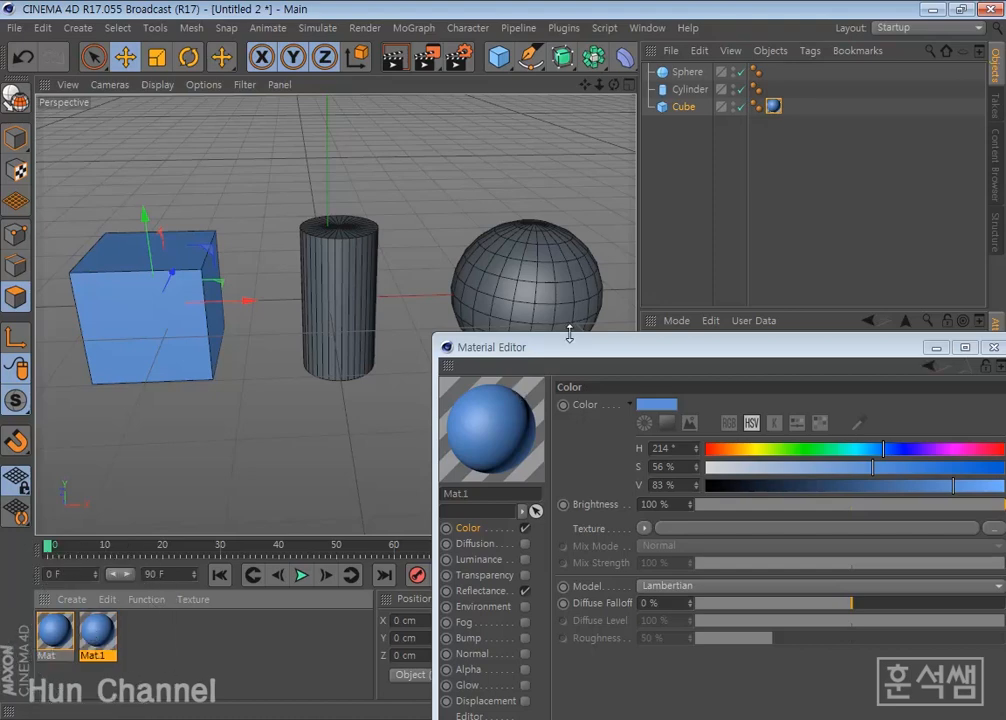
drag(563, 349, 527, 288)
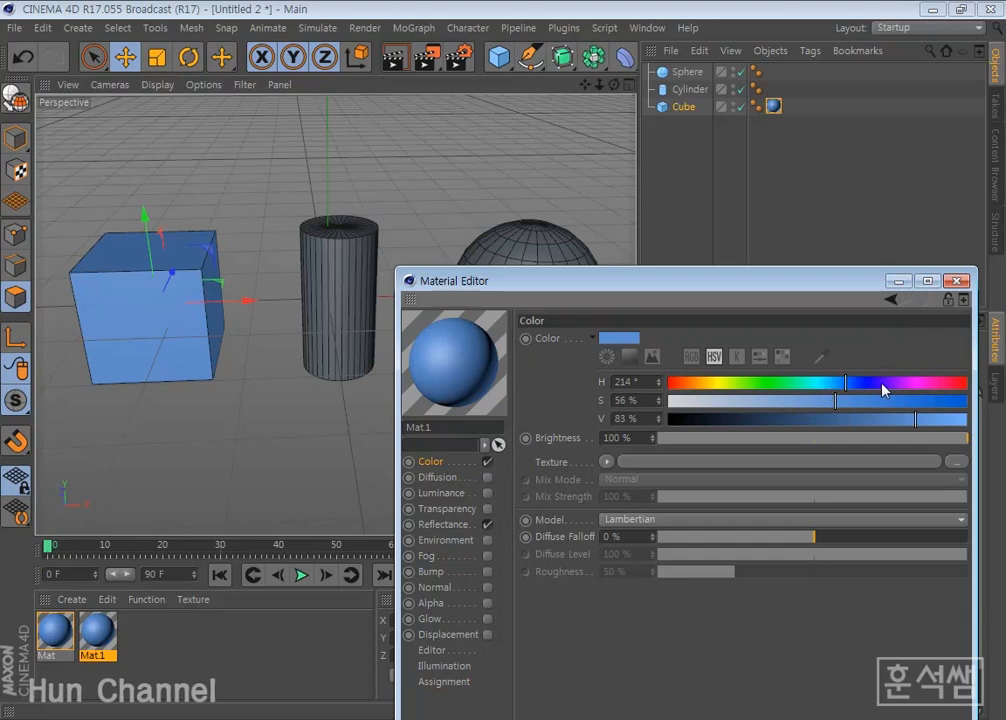
- Recolor the duplicated material purple with H 269°, S 53% and V 93%, and apply it to the cylinder
drag(883, 390, 902, 396)
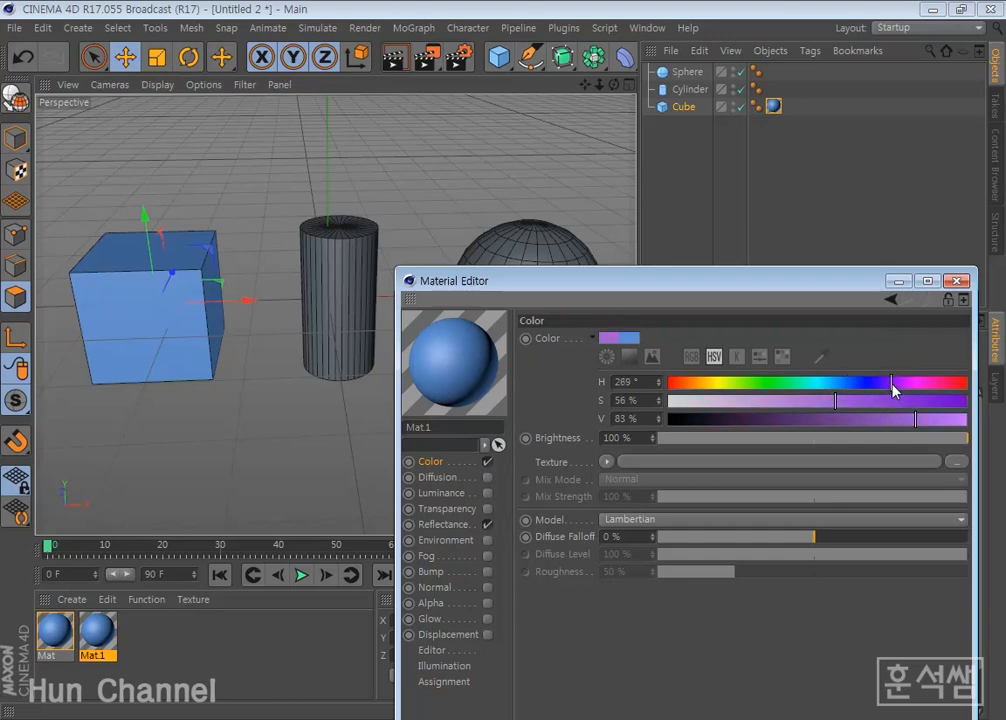
drag(847, 412, 844, 412)
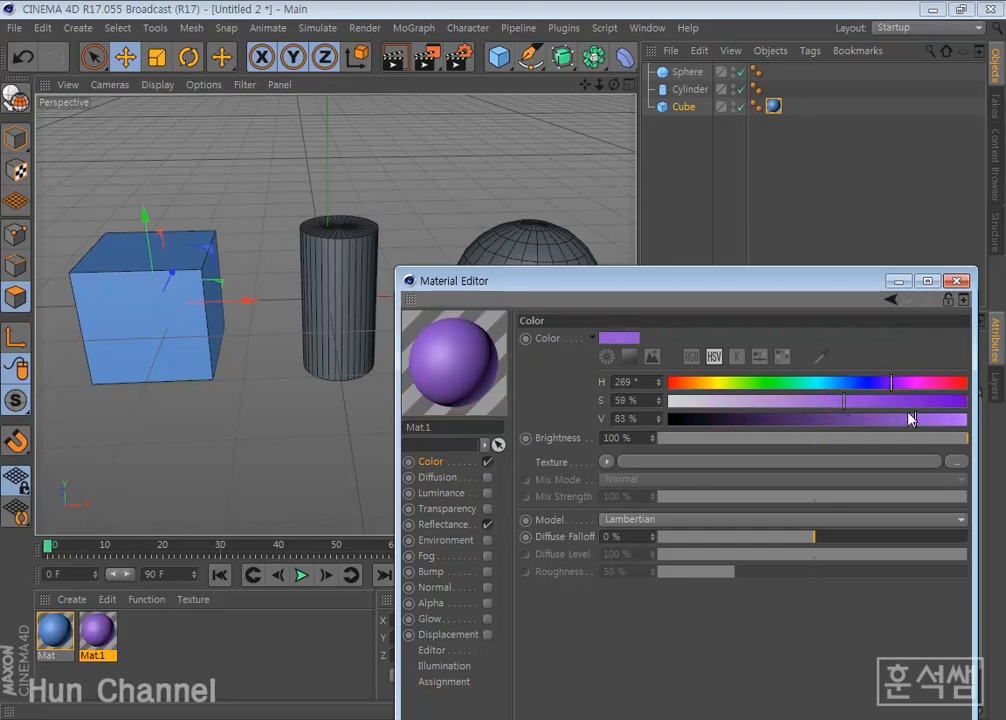
mouse_move(922, 428)
mouse_down()
mouse_move(940, 432)
mouse_move(930, 428)
mouse_move(945, 420)
mouse_up()
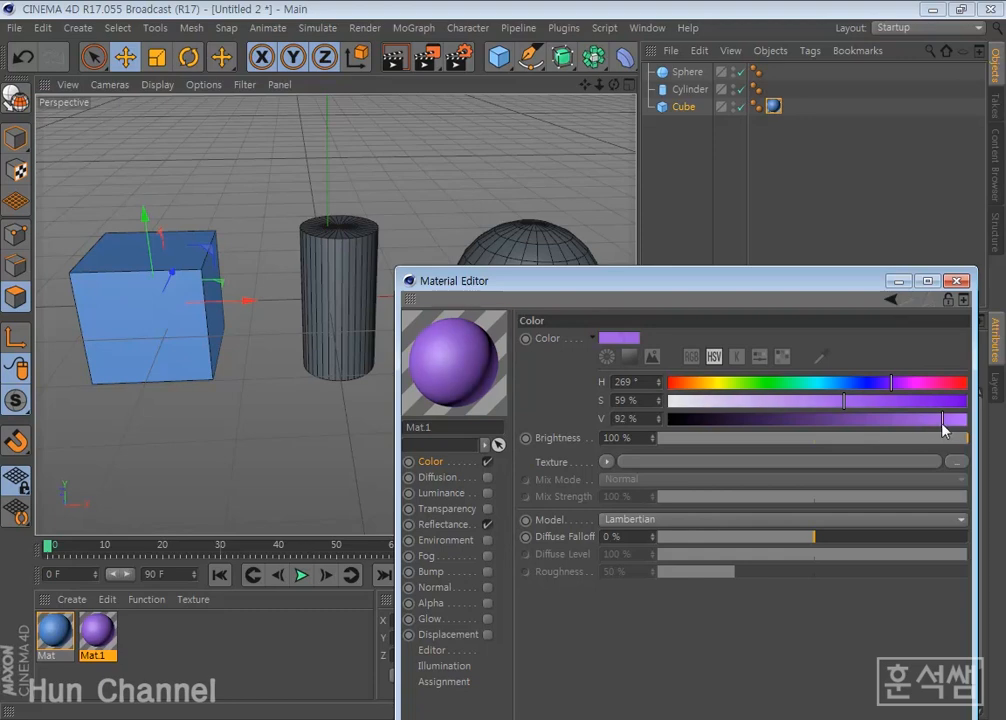
drag(844, 401, 828, 404)
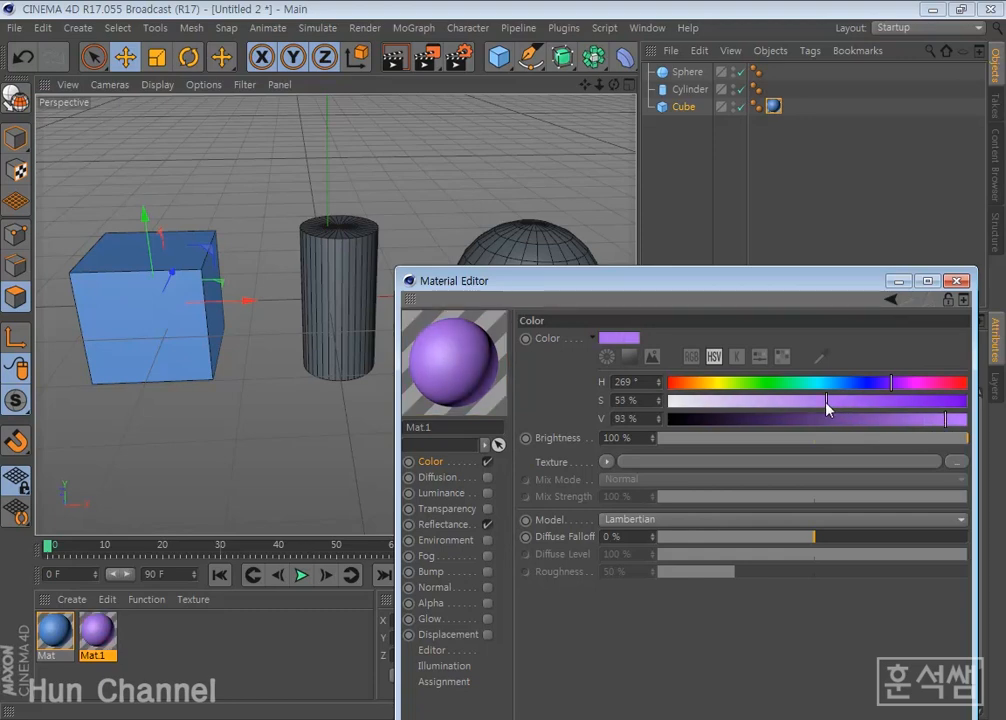
drag(460, 382, 340, 323)
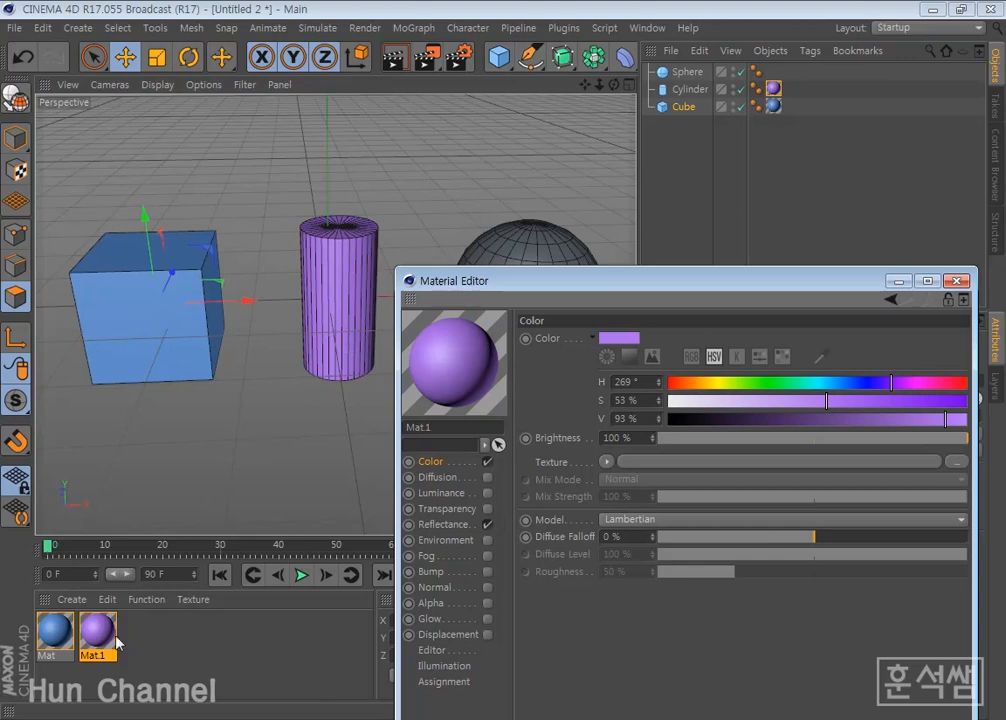
- Duplicate the purple material to make a third material for the sphere
drag(528, 285, 518, 408)
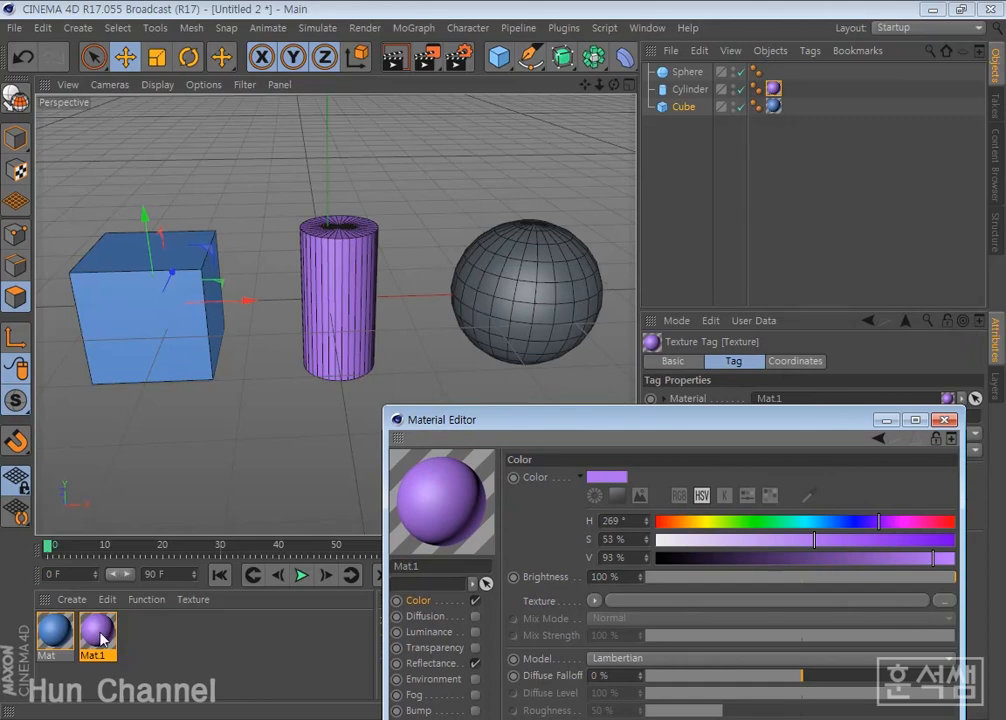
ctrl+drag(103, 640, 191, 639)
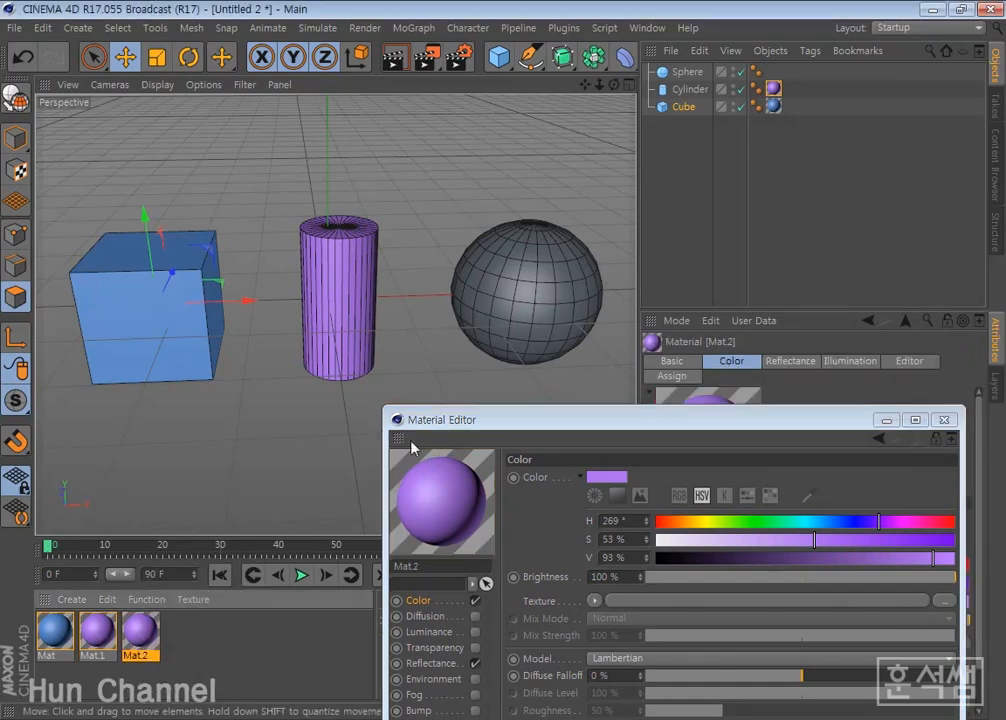
drag(511, 421, 622, 238)
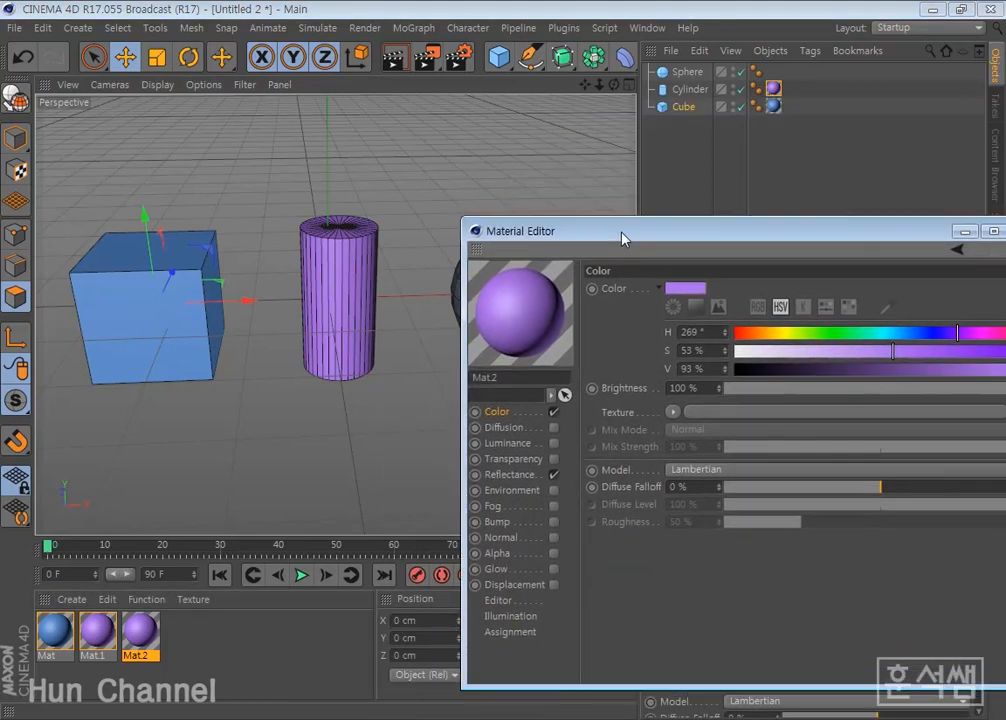
double_click(503, 377)
drag(817, 233, 792, 319)
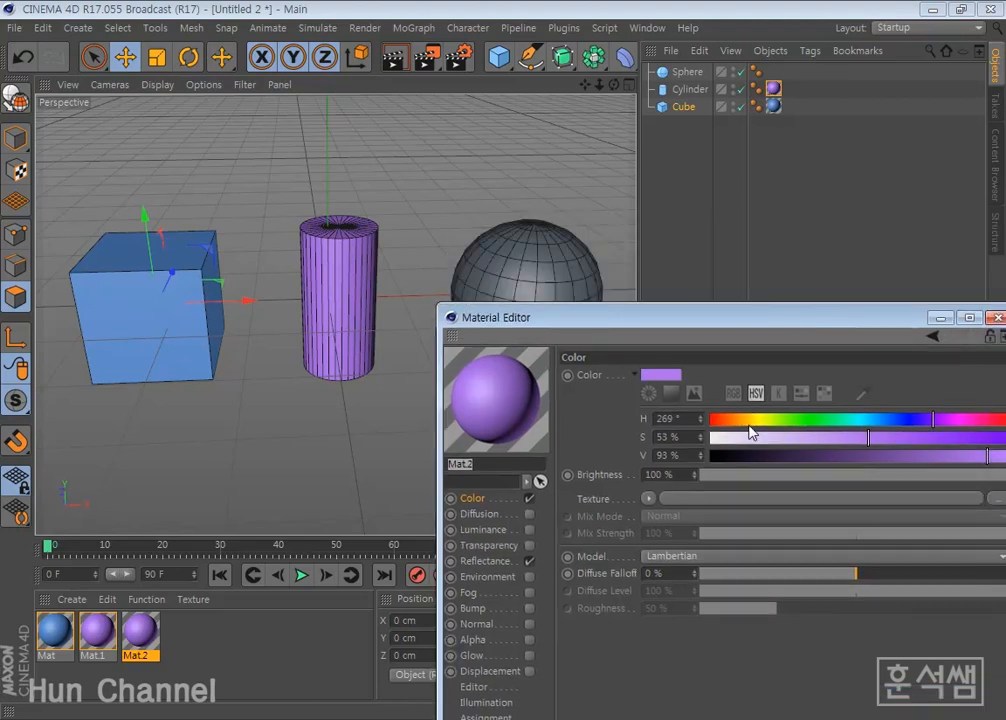
- Recolor the third material orange with H 20°, S 72% and V 94%, and apply it to the sphere
drag(748, 420, 729, 428)
drag(878, 440, 925, 440)
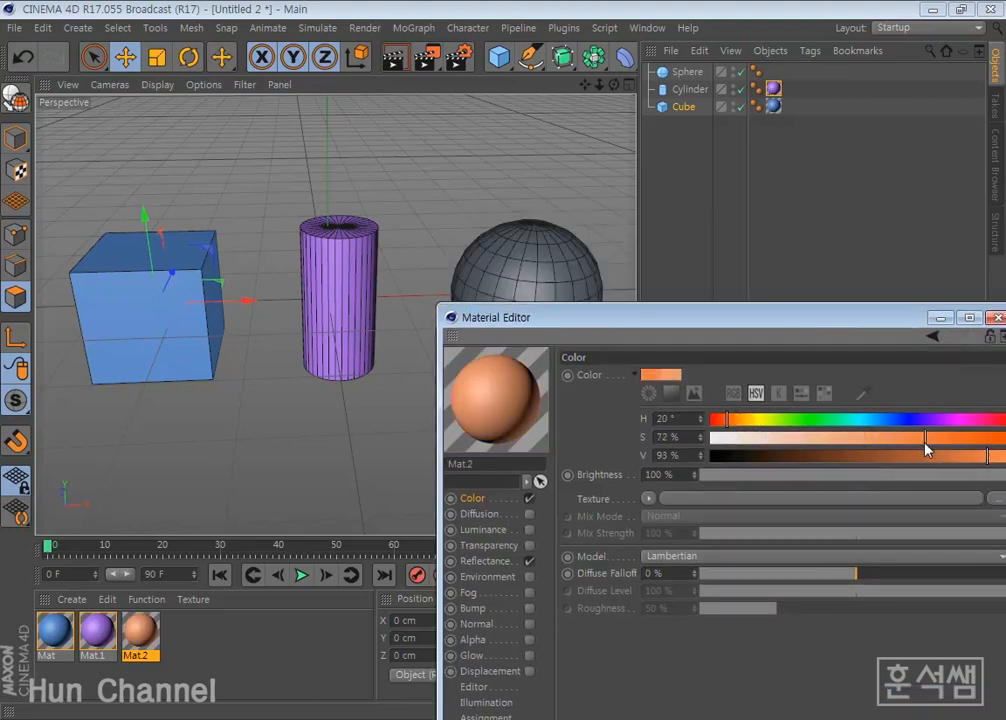
drag(986, 459, 991, 457)
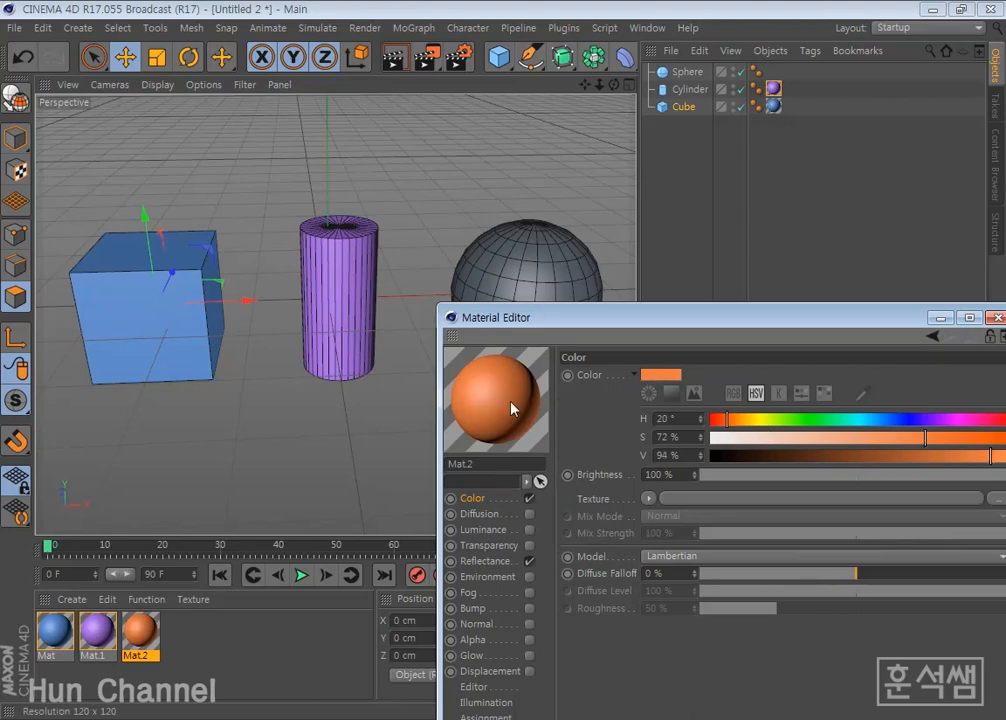
drag(516, 404, 532, 271)
drag(529, 324, 480, 379)
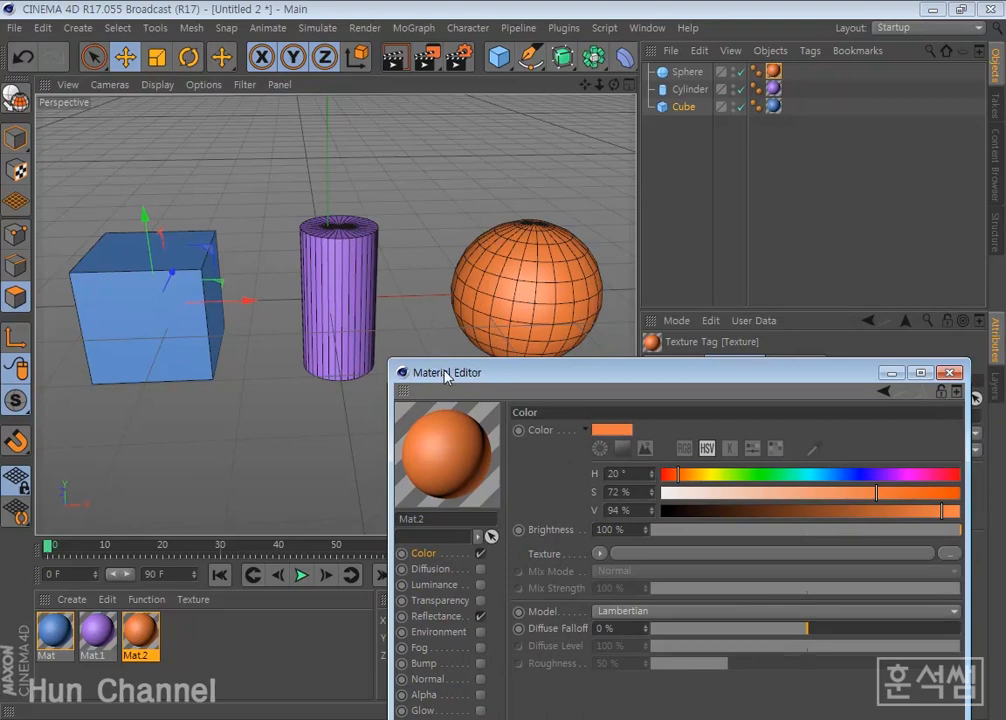
- Render the active perspective view to check the three colored objects, and return to the editable view from another angle
click(396, 61)
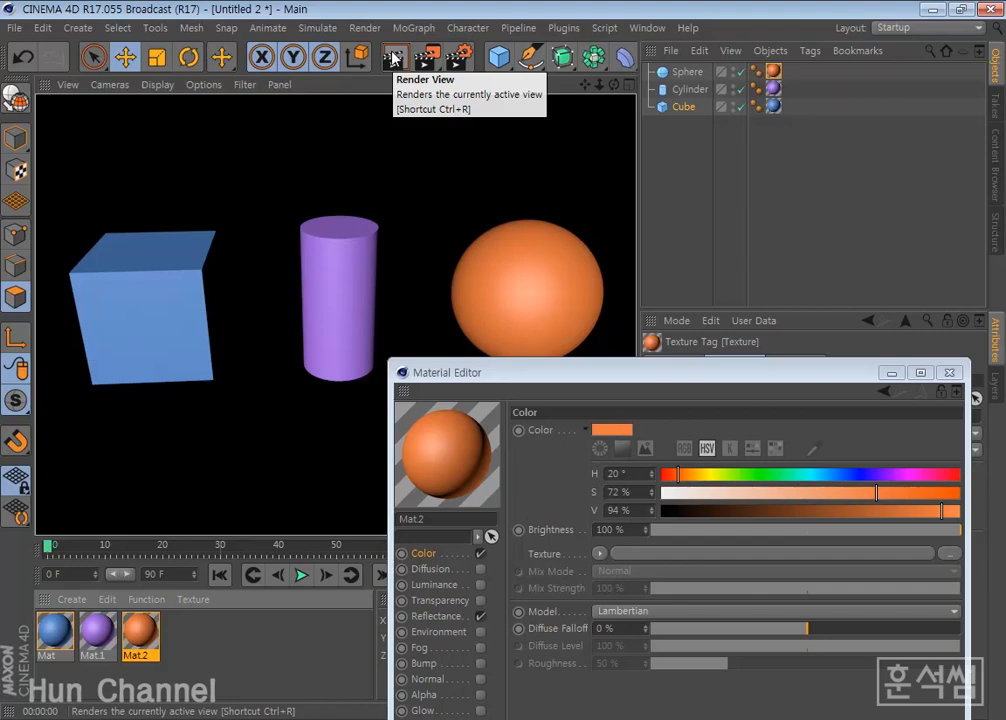
click(449, 188)
alt+drag(455, 185, 353, 205)
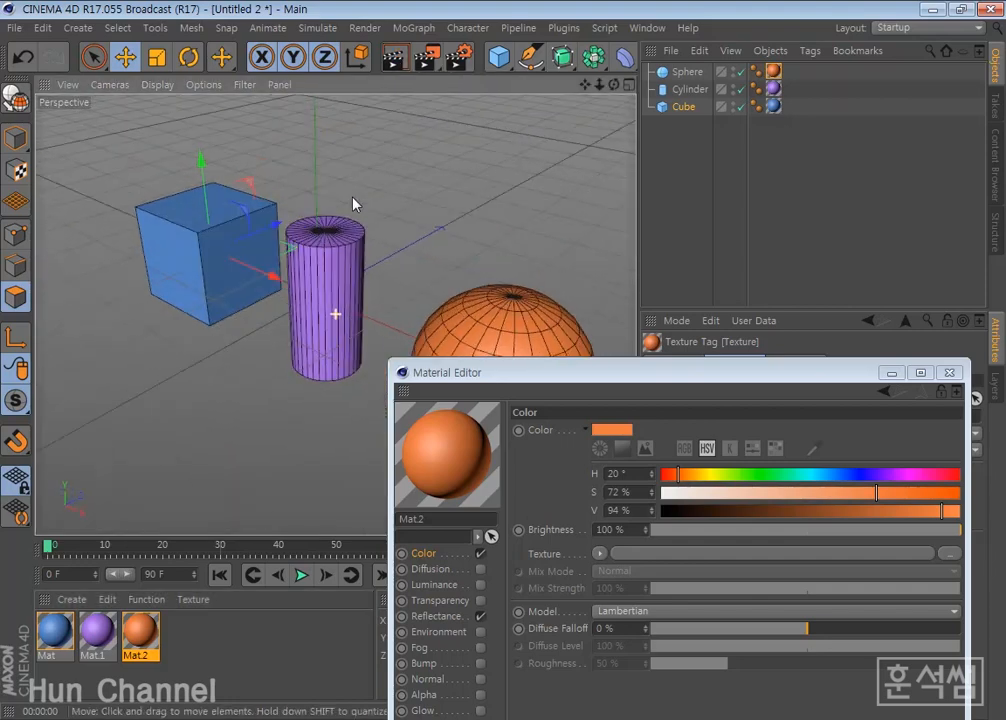
- Render the perspective view from two angles to check the three colored objects, and close the Material Editor
click(393, 59)
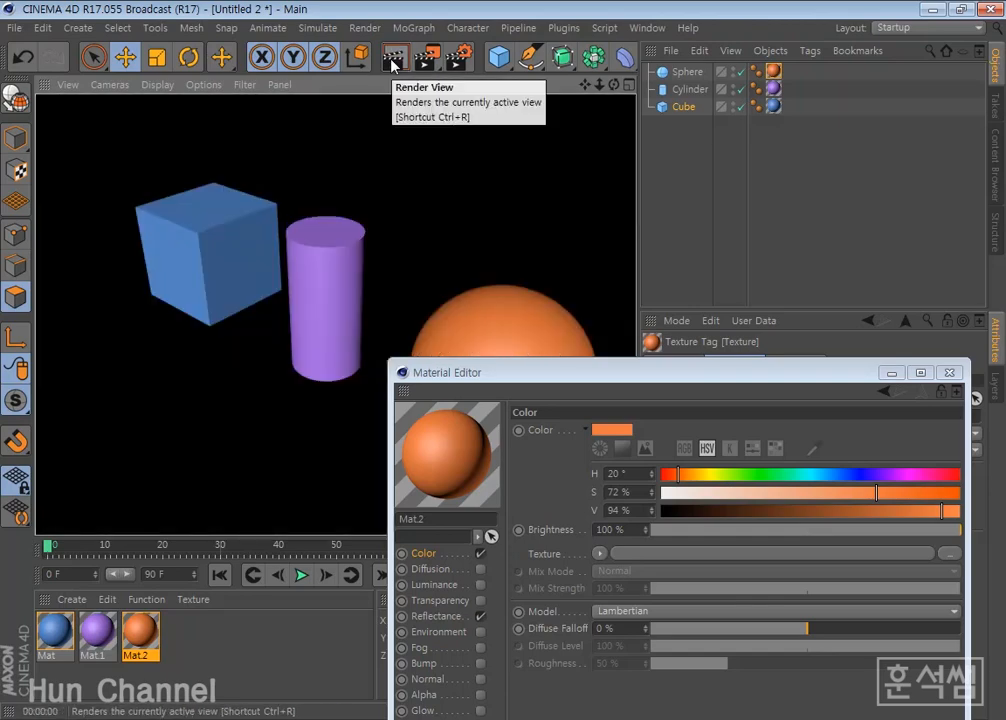
click(496, 236)
alt+drag(496, 236, 607, 220)
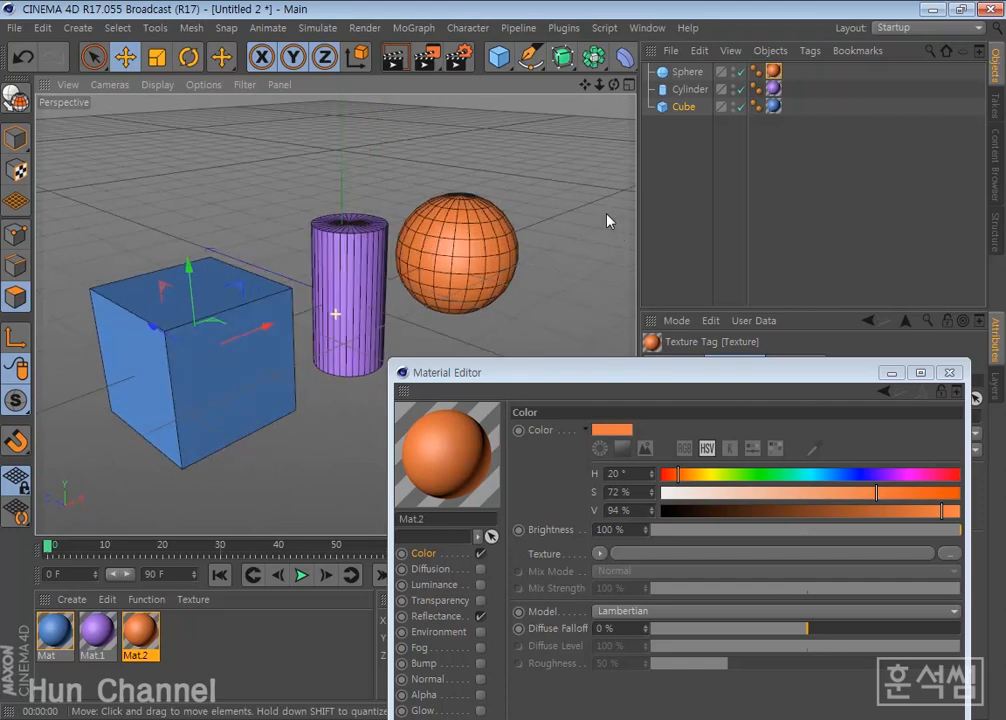
click(393, 62)
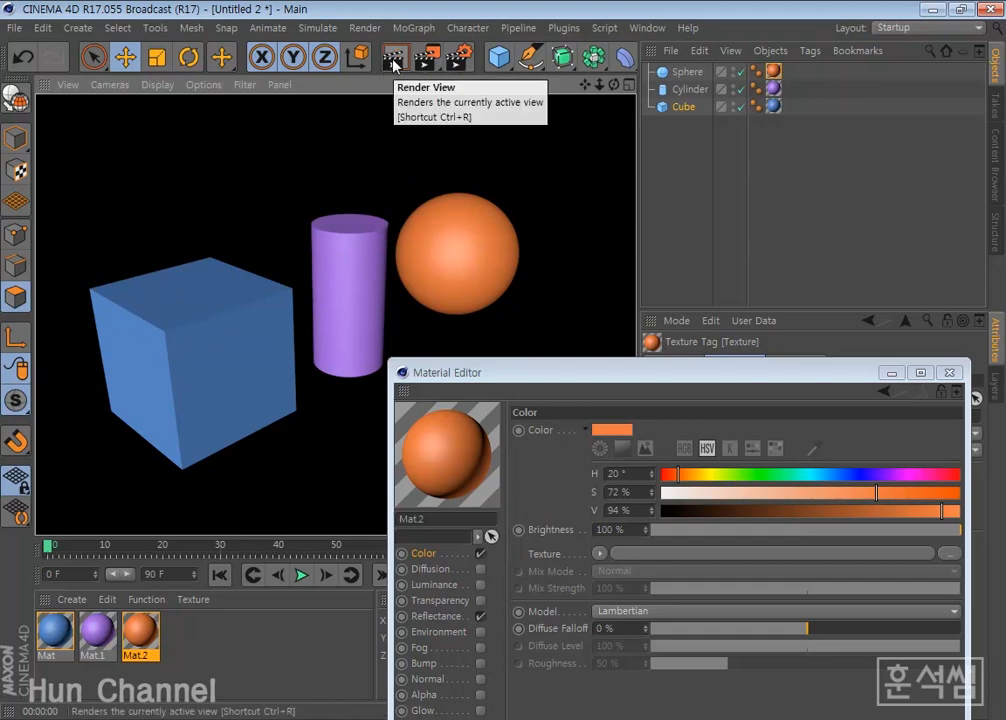
click(412, 153)
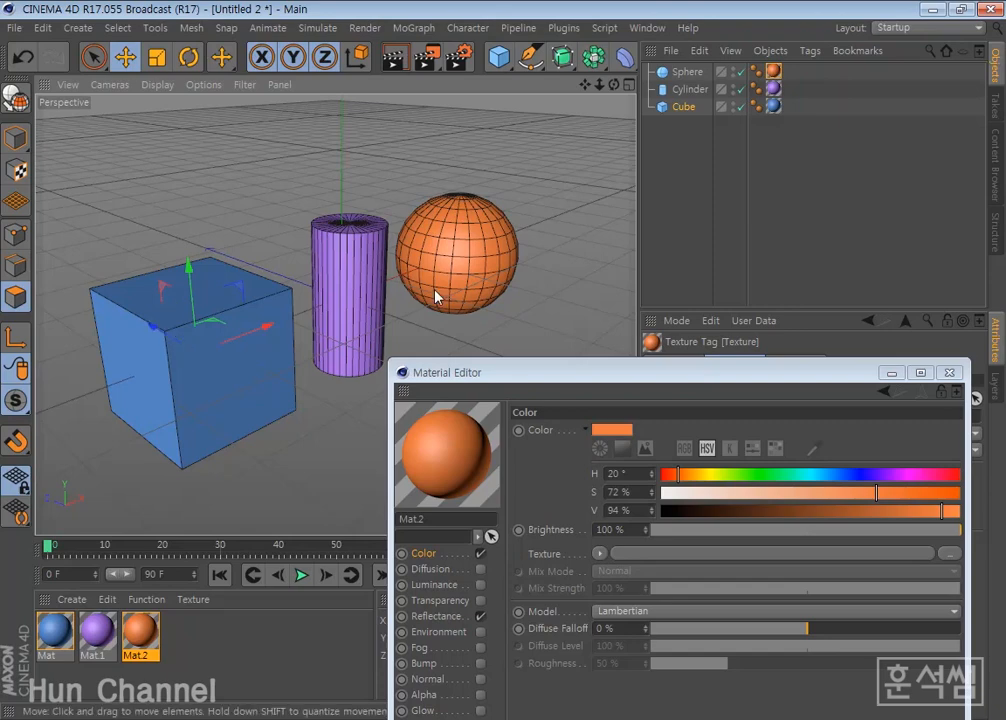
click(396, 57)
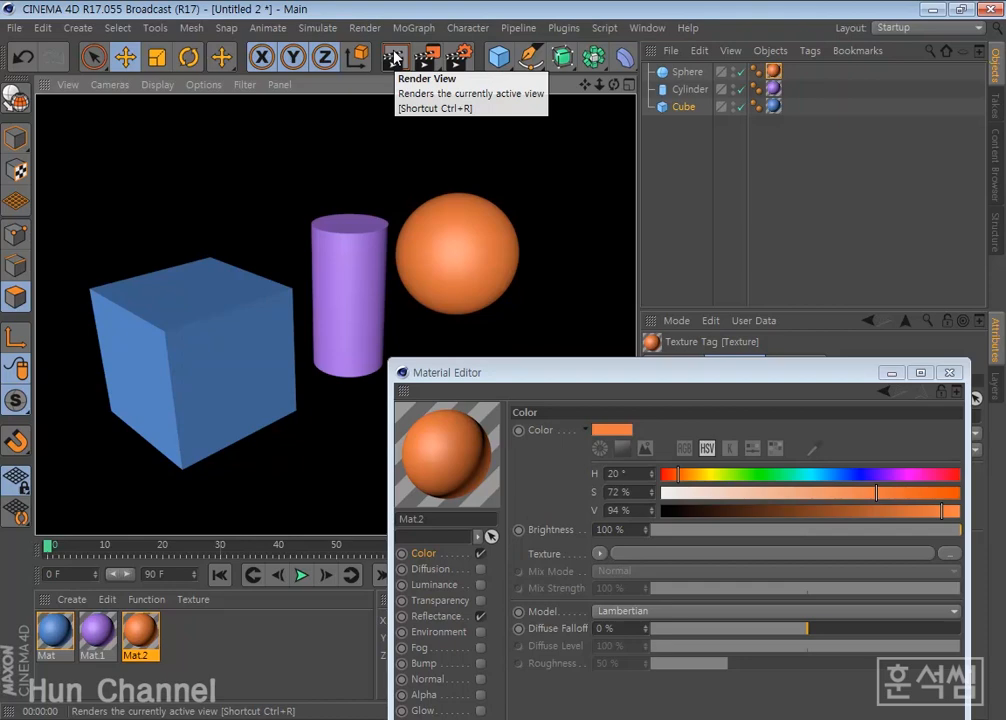
click(949, 373)
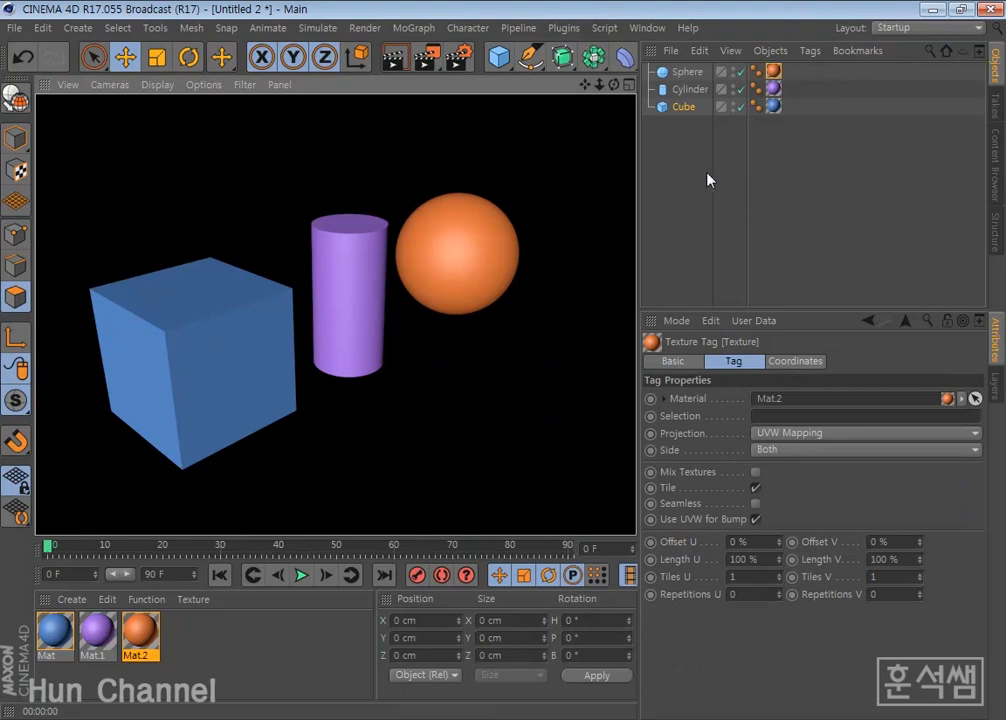
- Examine the texture tags on the sphere, cylinder and cube to see which material each object uses
click(689, 73)
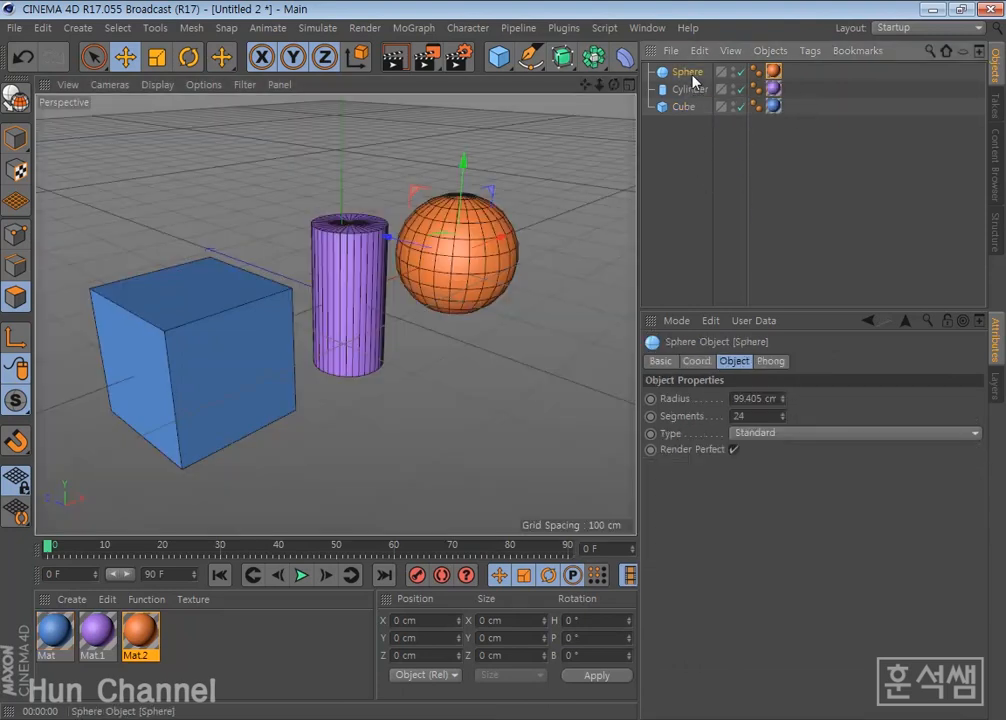
click(775, 90)
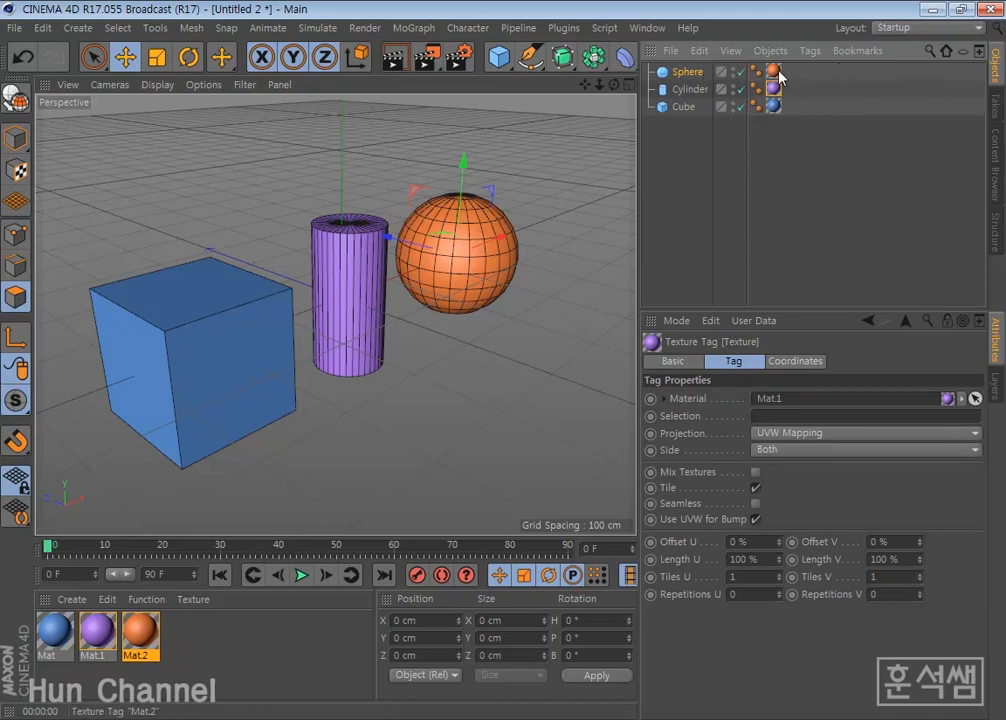
click(774, 72)
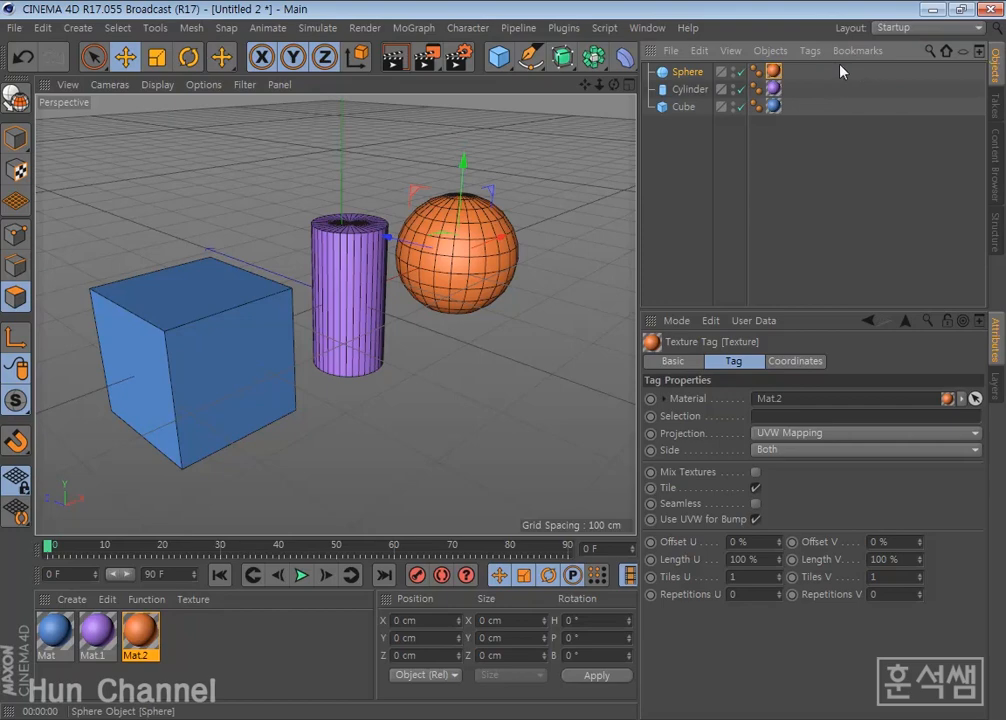
click(773, 89)
click(774, 107)
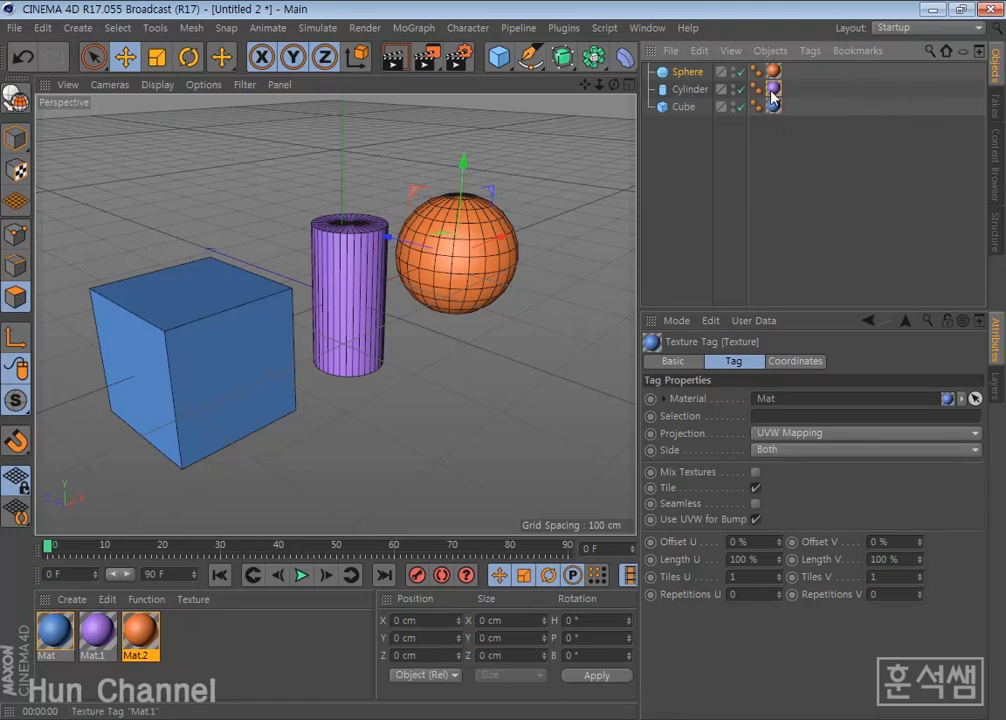
click(773, 91)
- Delete the texture tags of the cube and cylinder, and reapply Mat.1 to the cylinder and Mat to the cube
click(774, 107)
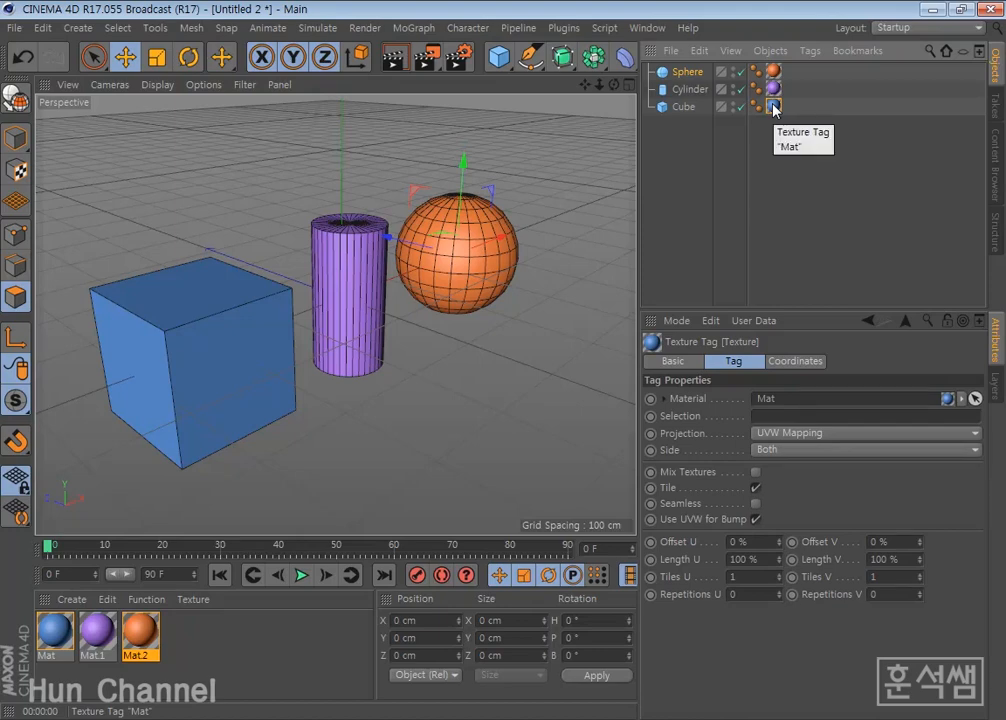
key(Delete)
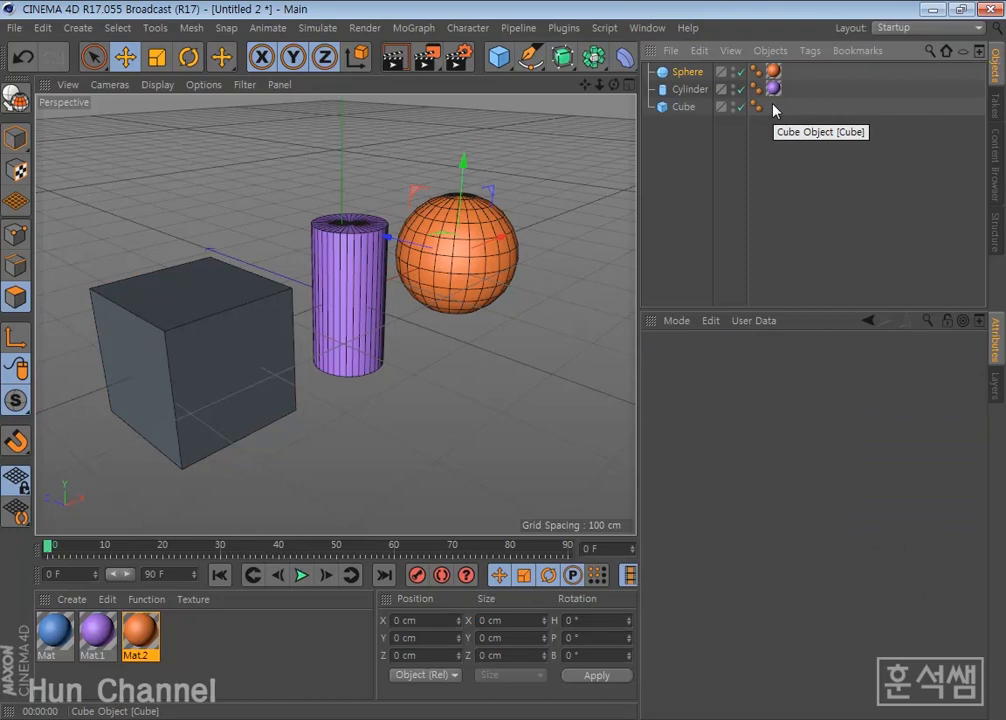
click(774, 89)
key(Delete)
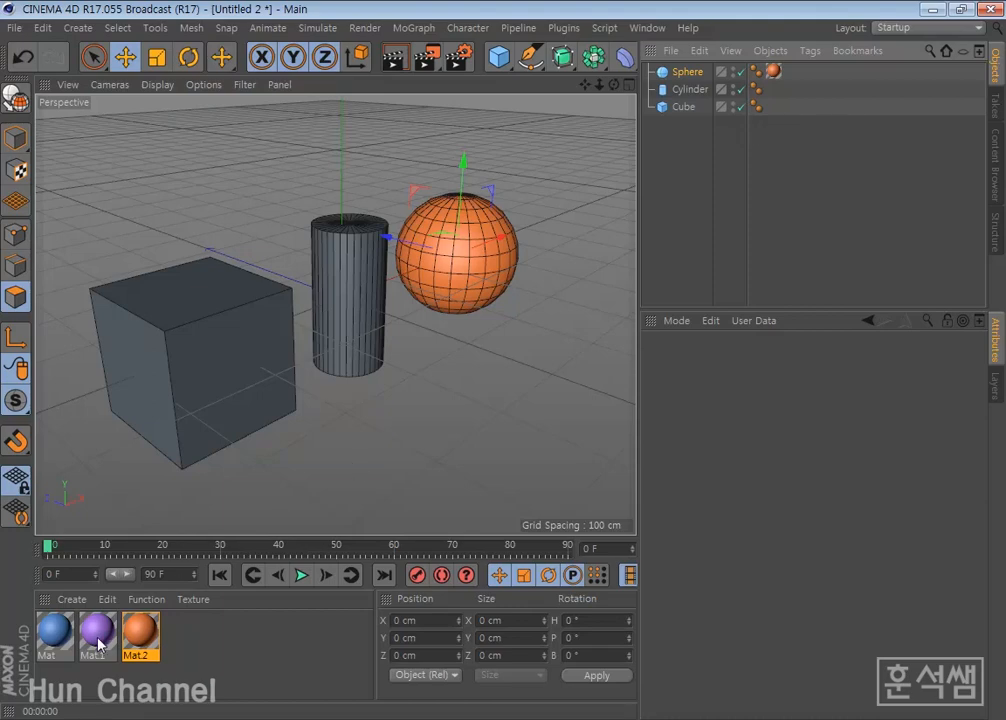
drag(98, 644, 688, 91)
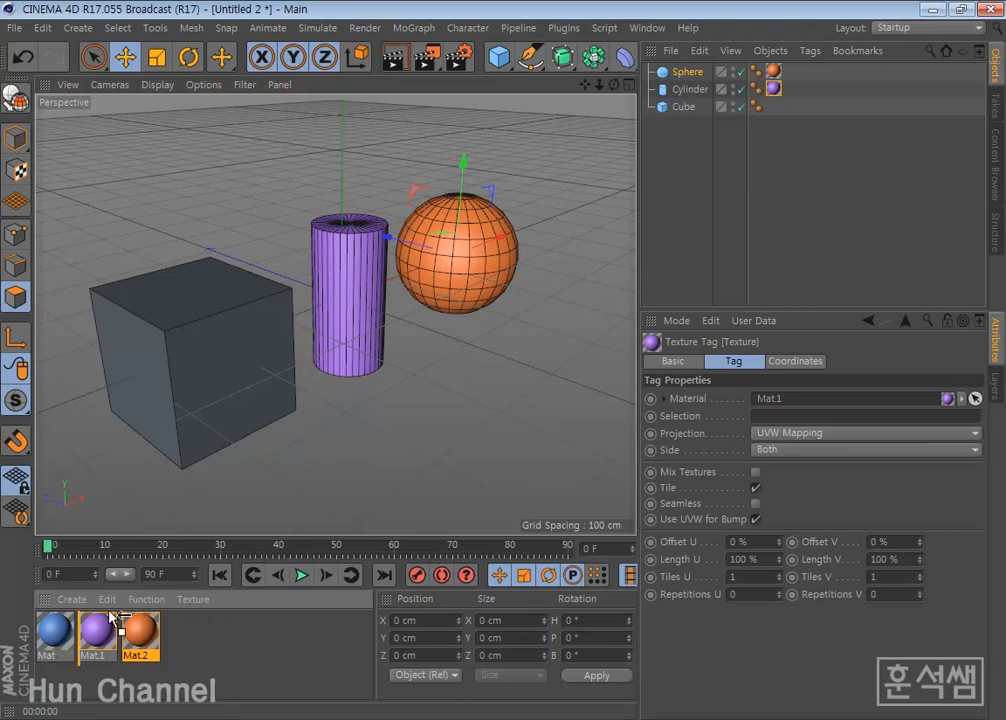
drag(55, 632, 698, 107)
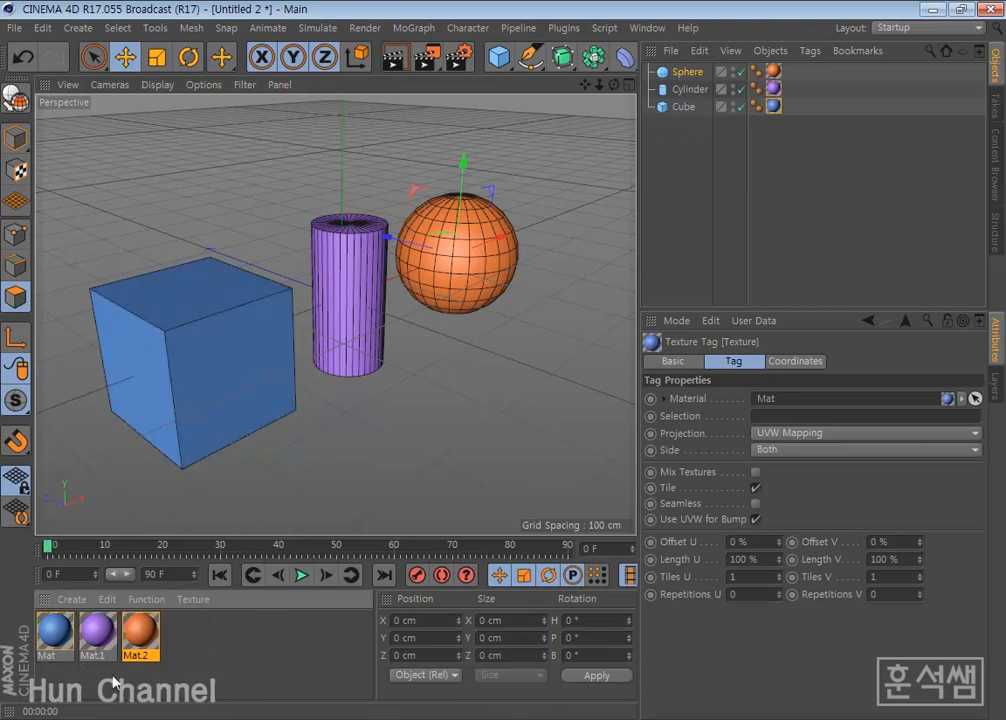
- Apply Mat.2 to the cylinder as a second material and compare its two texture tags
drag(143, 635, 698, 94)
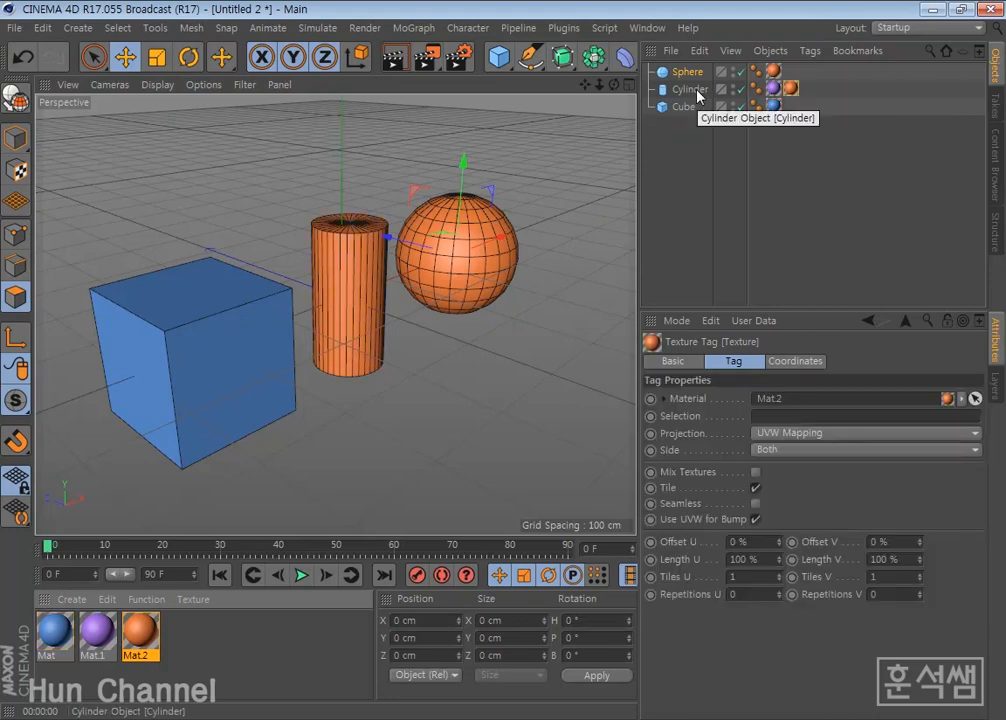
click(774, 89)
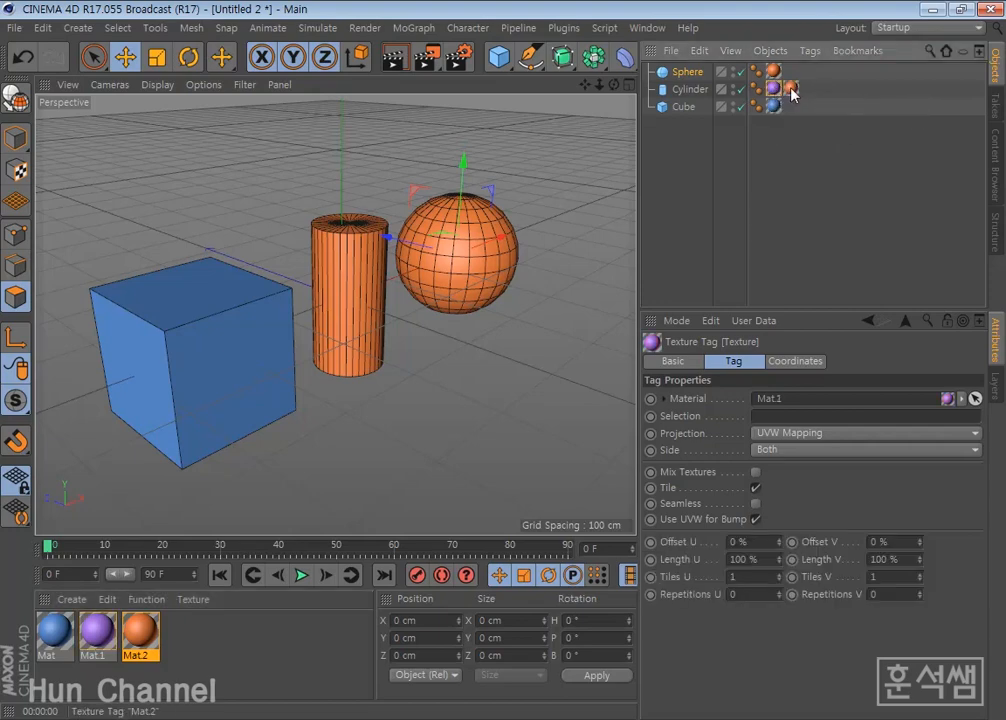
click(791, 90)
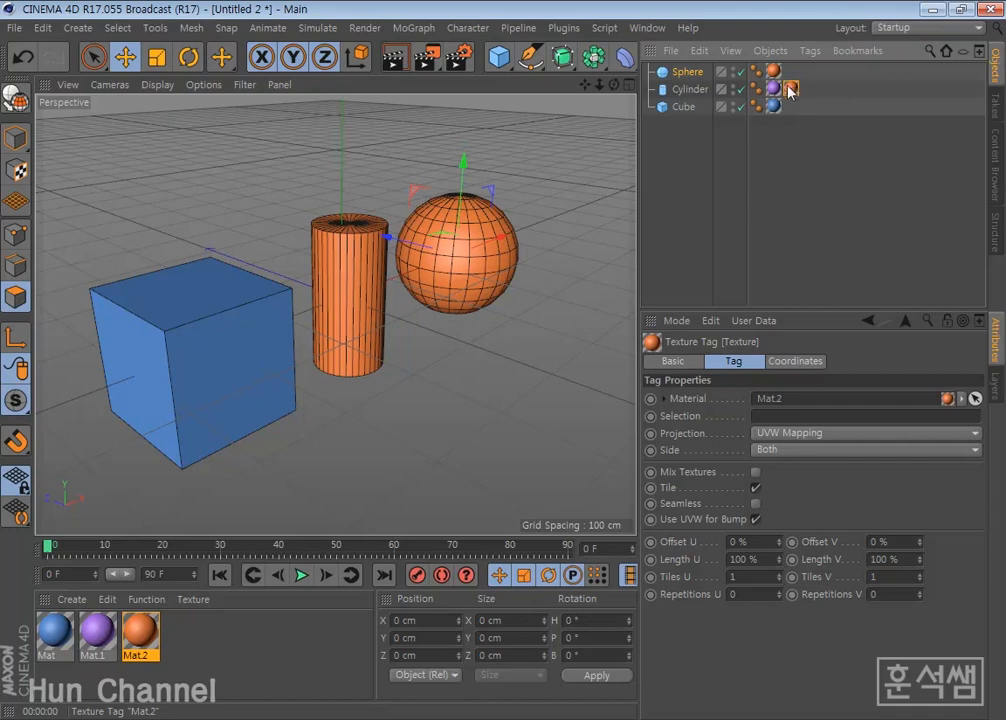
- Move the cylinder's Mat.1 tag behind the Mat.2 tag, and delete the Mat.2 tag
drag(775, 88, 812, 92)
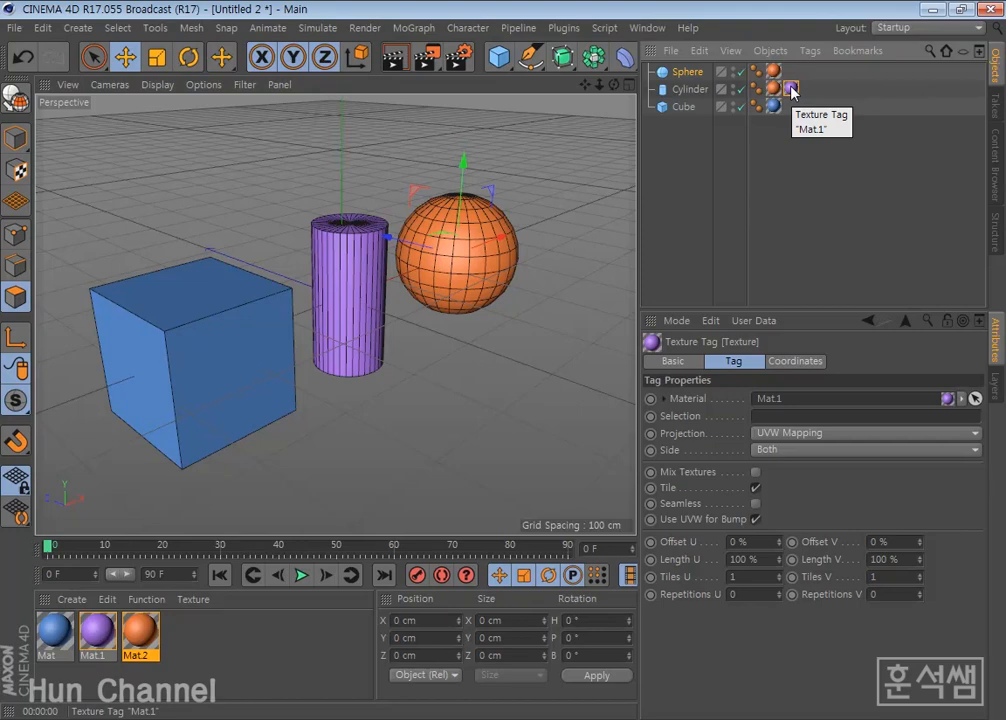
click(779, 90)
key(Delete)
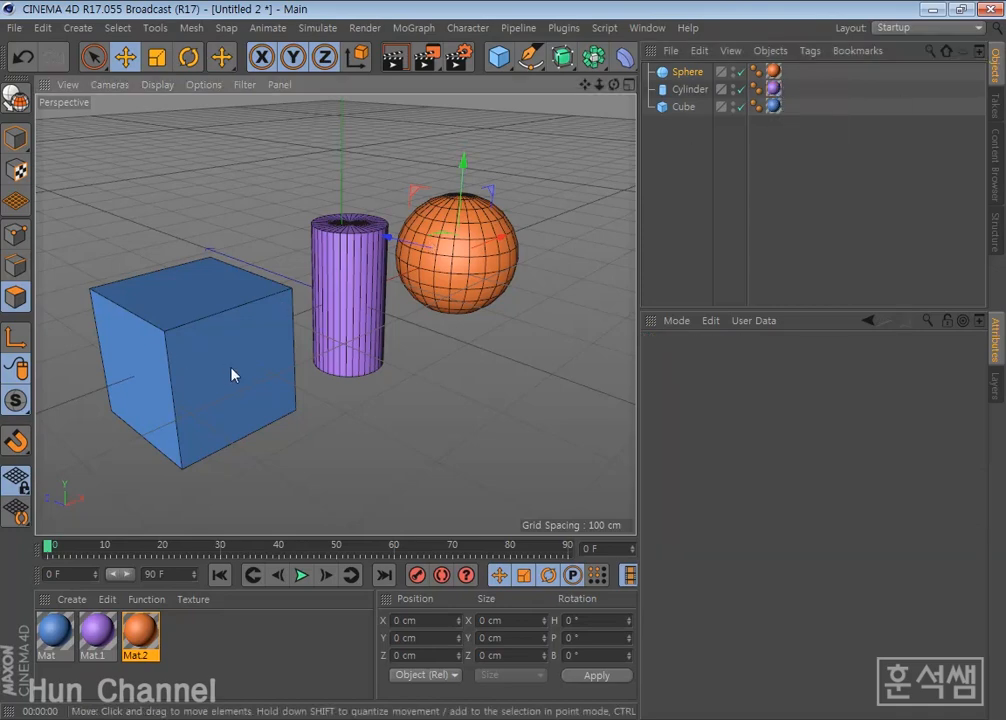
- Convert the parametric cube into an editable polygon object
alt+drag(345, 445, 287, 467)
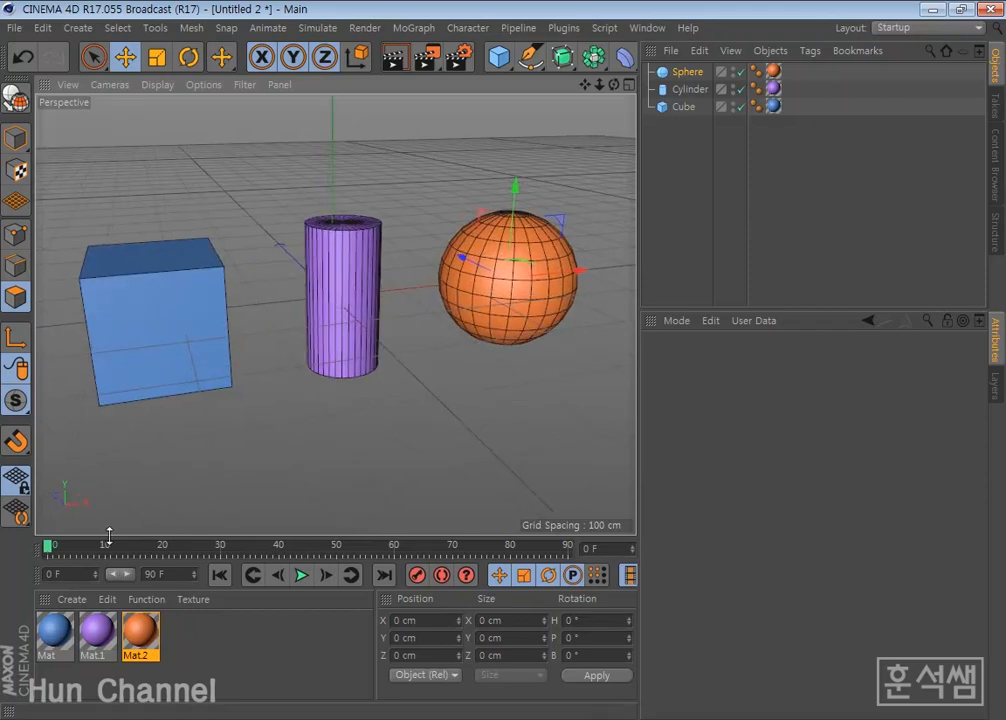
scroll(200, 467, up, 2)
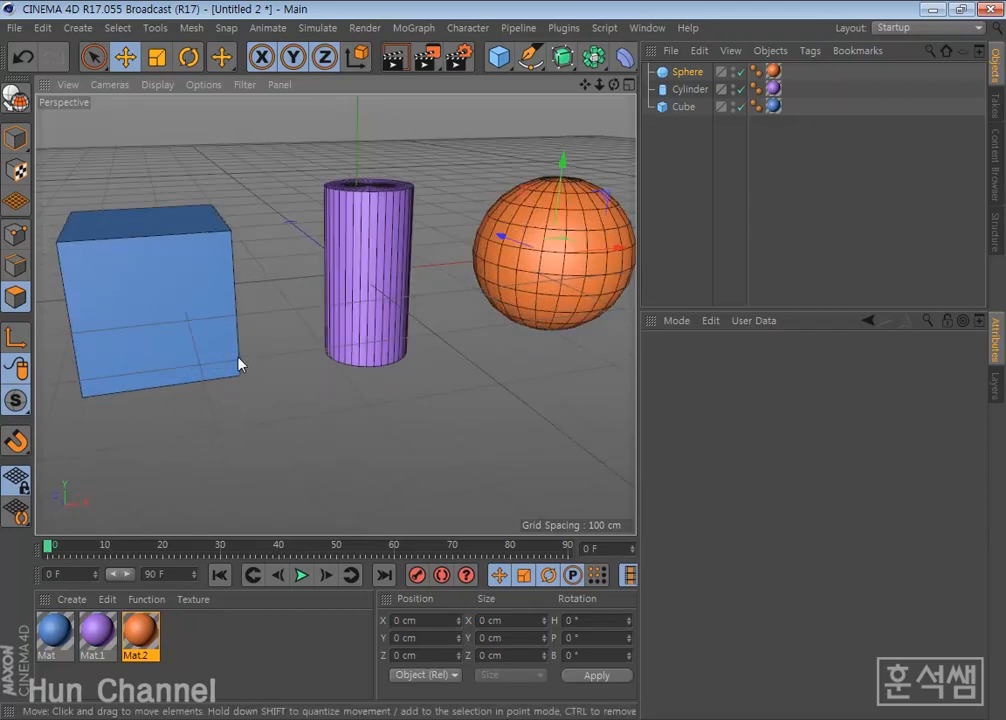
alt+middle_drag(240, 364, 319, 420)
click(685, 106)
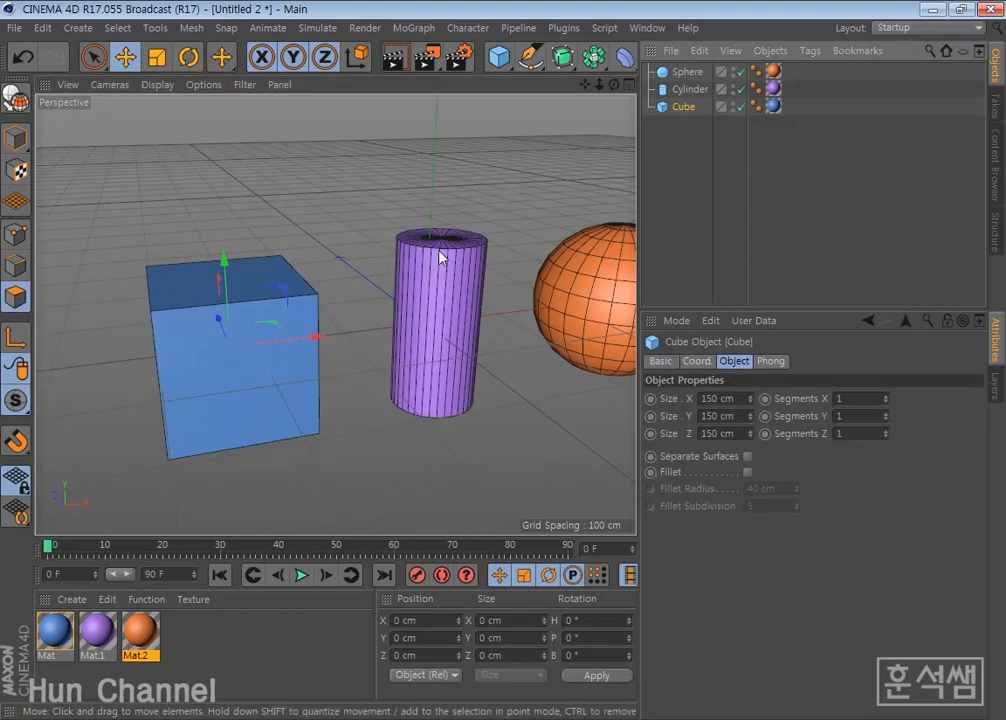
alt+drag(198, 445, 440, 427)
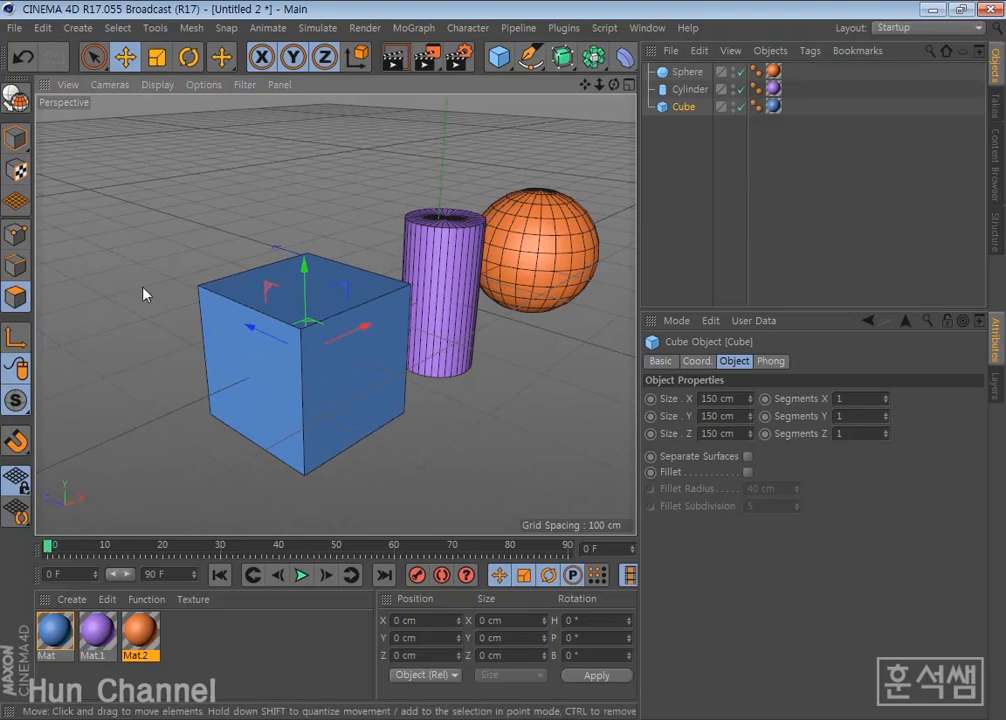
click(22, 106)
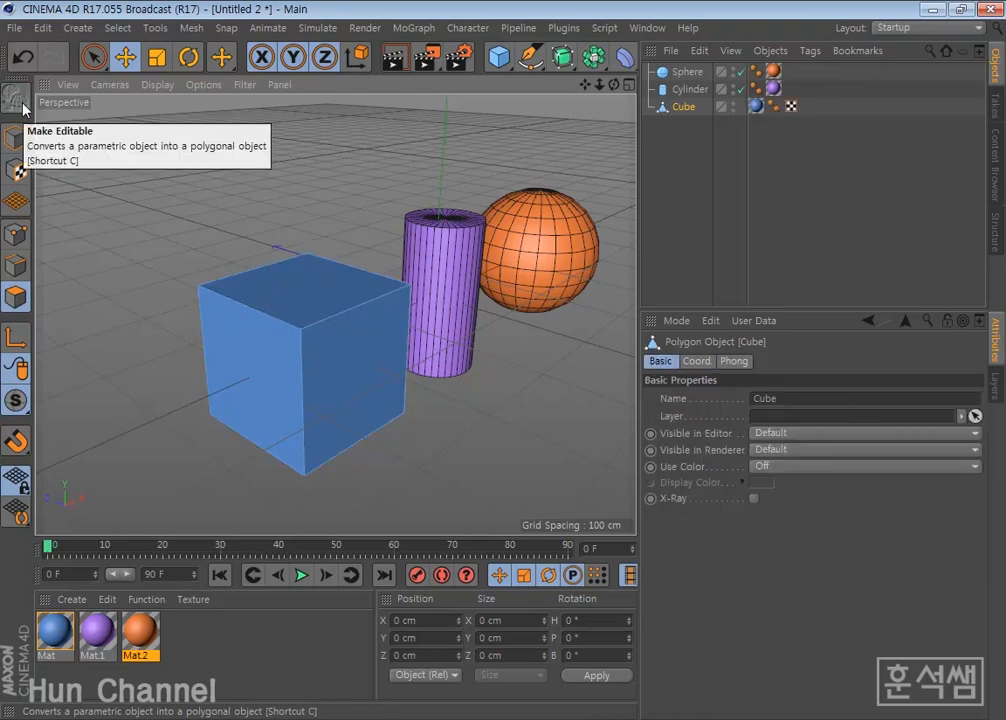
- Apply the purple Mat.1 to only the cube's front face beside the cylinder, and render the view to check it
click(351, 404)
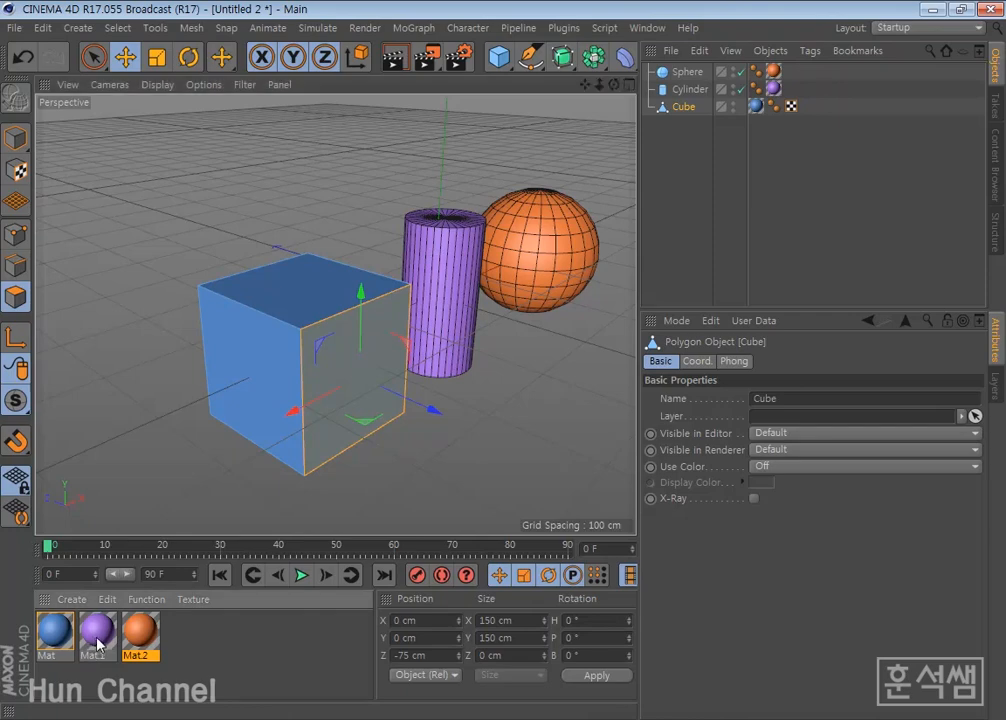
drag(270, 497, 348, 418)
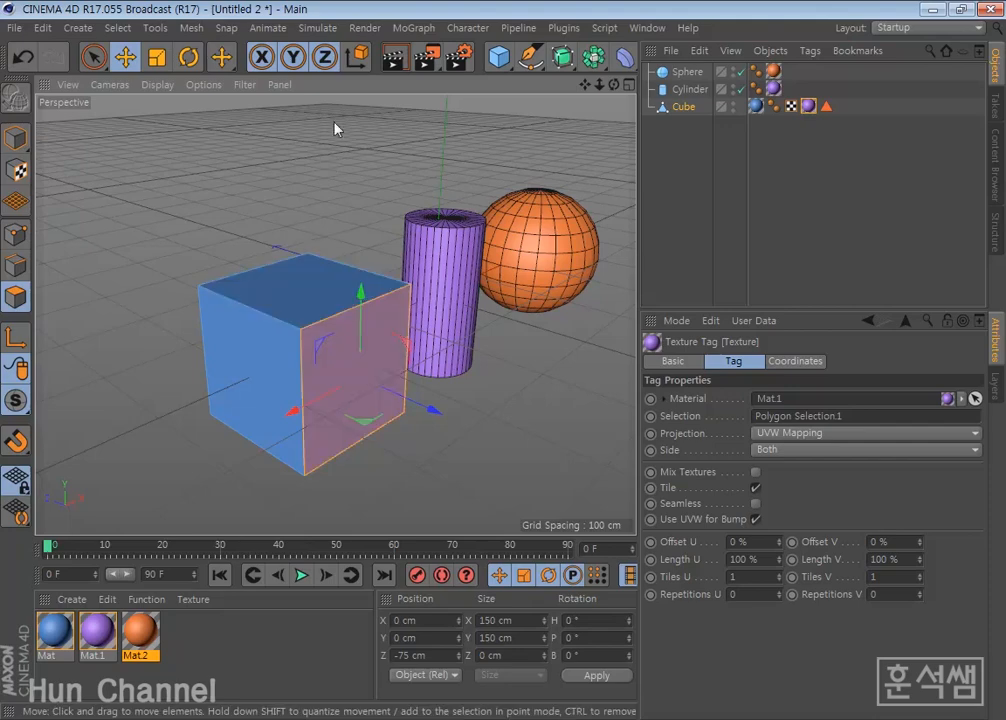
click(402, 62)
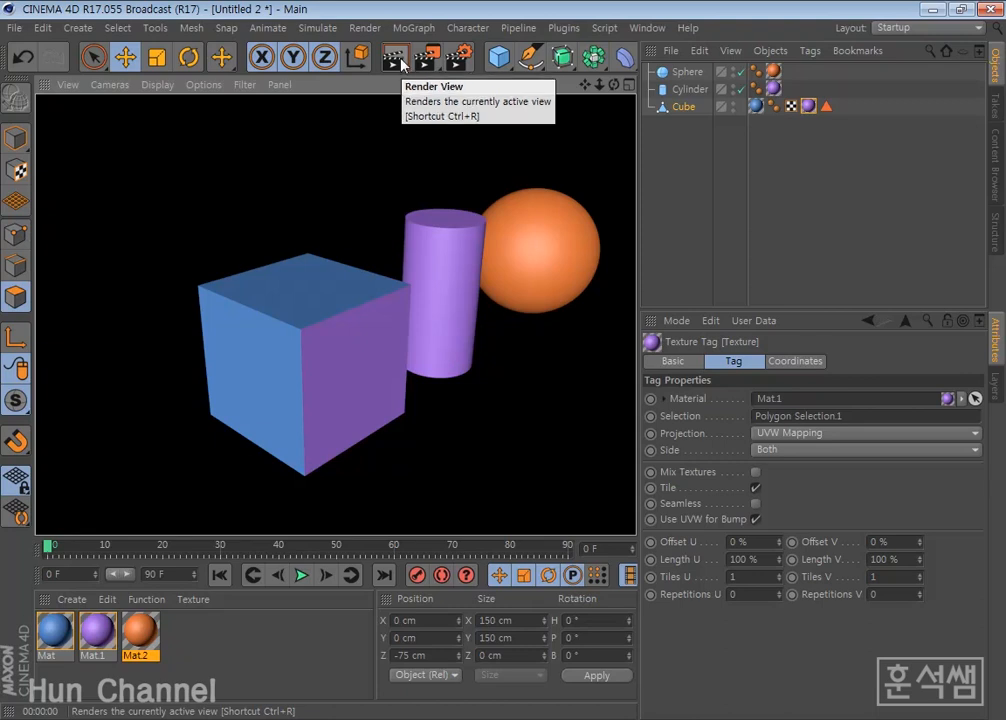
click(406, 433)
- Clear the cube's face selection and restore the purple face's selection from its Polygon Selection tag
click(326, 290)
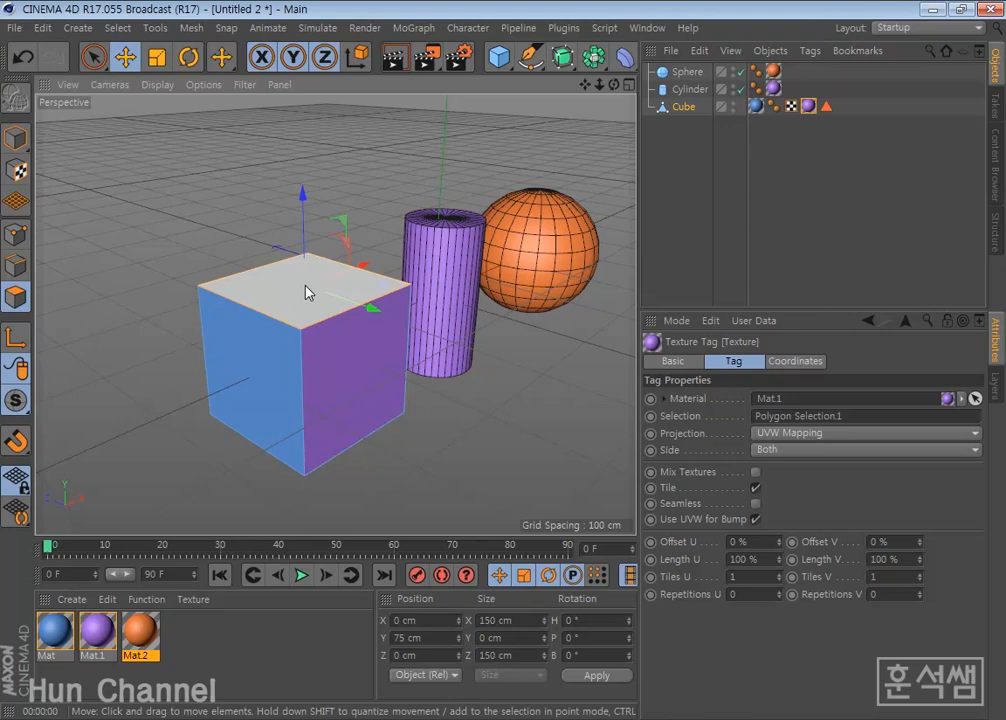
click(403, 430)
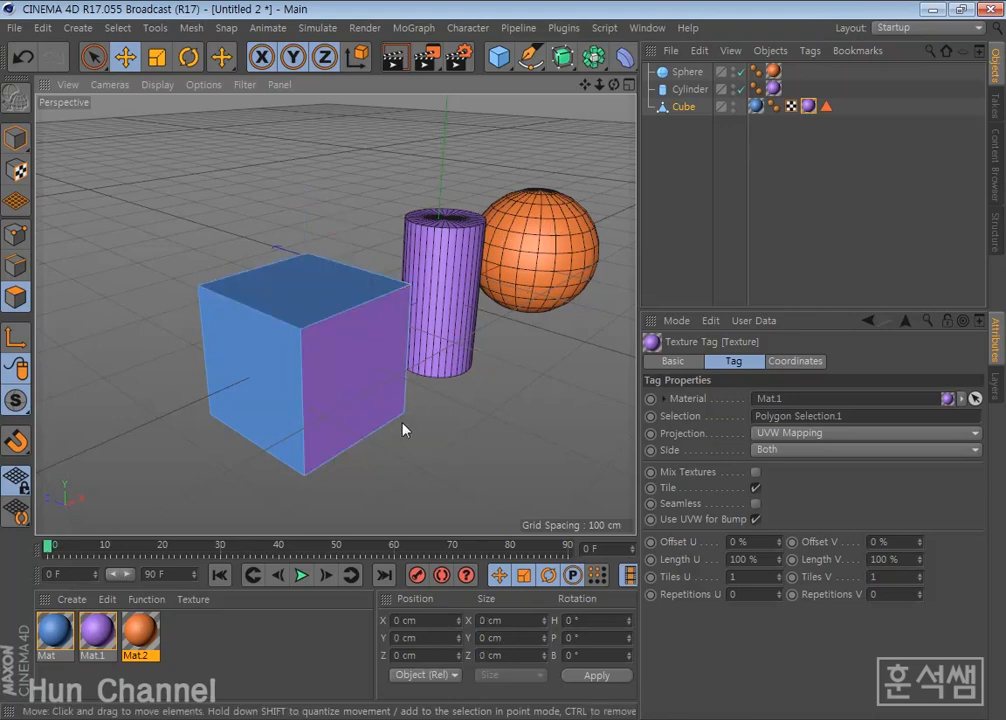
click(826, 107)
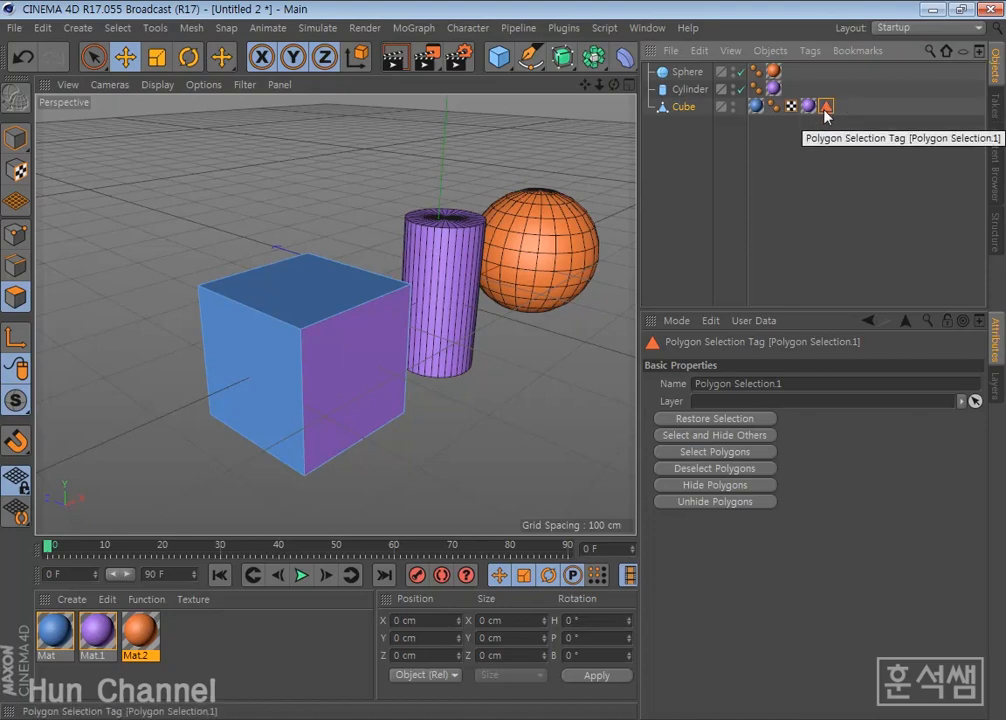
click(328, 363)
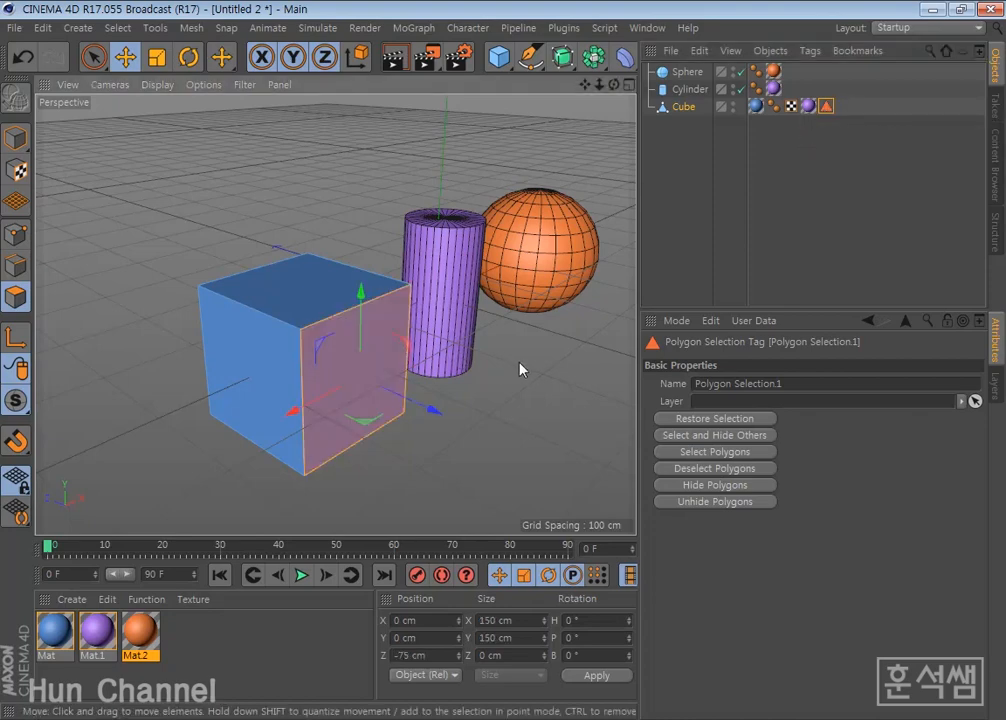
click(831, 114)
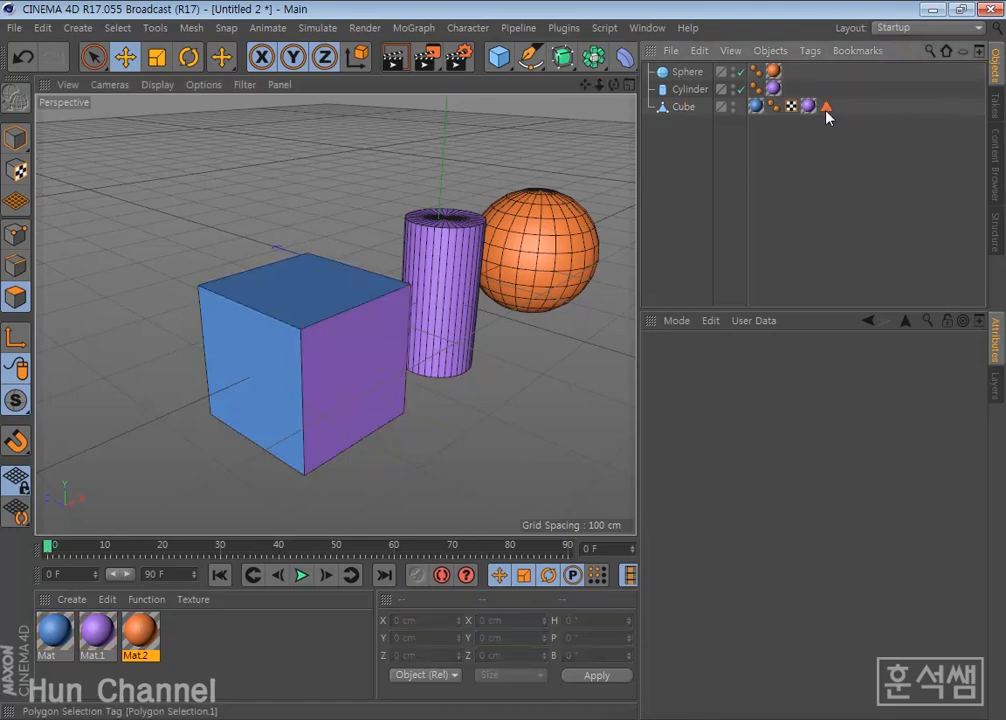
click(826, 107)
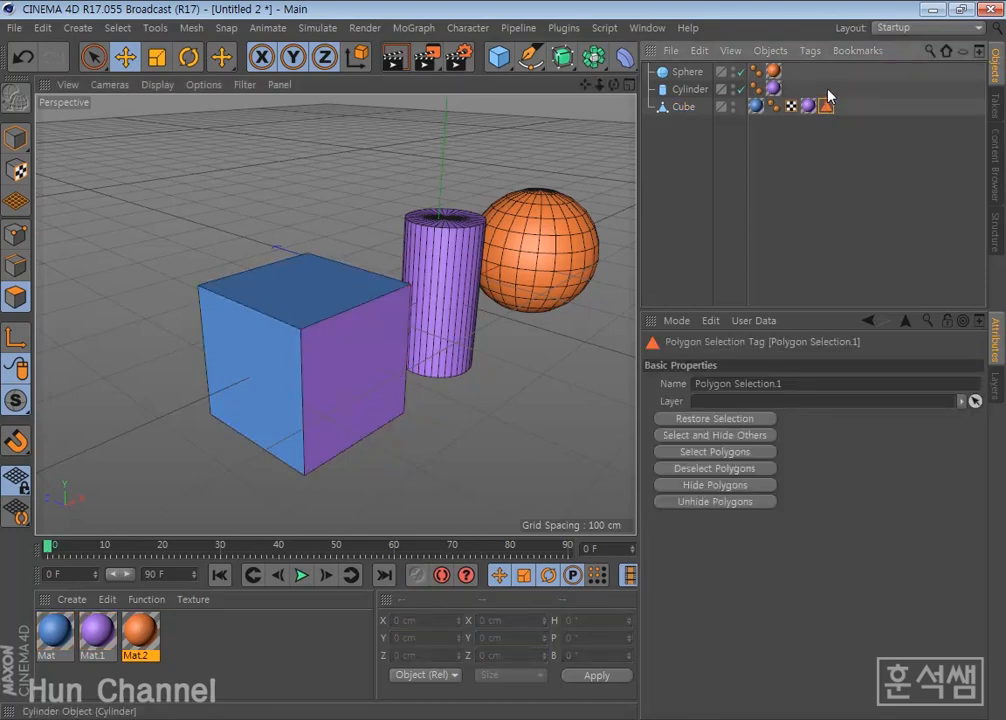
double_click(826, 107)
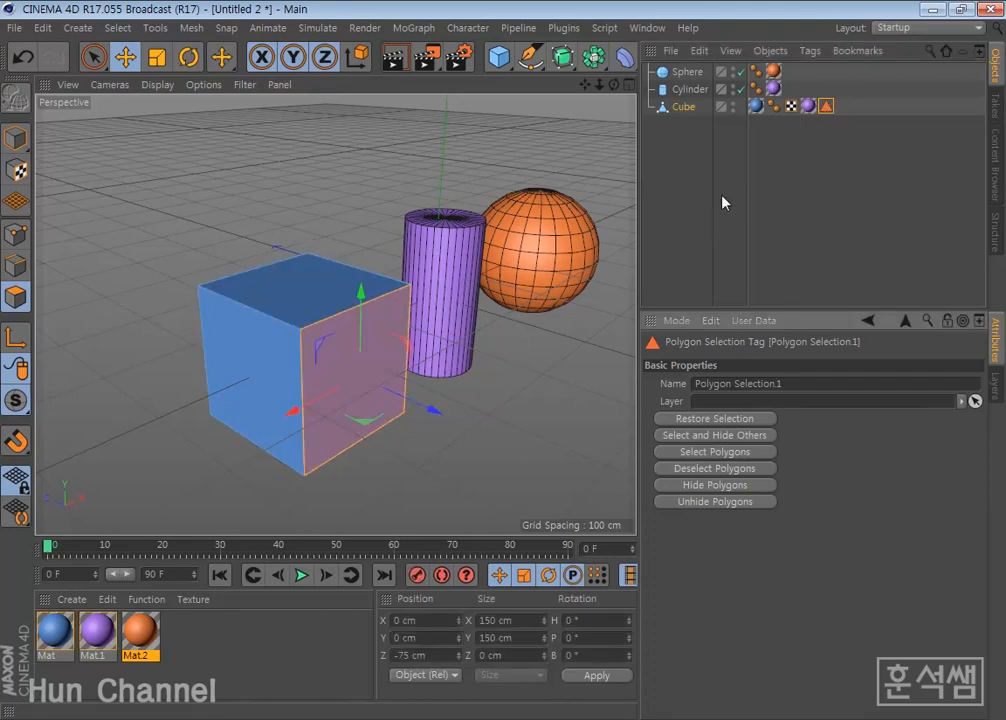
- Compare the selection assigned in the cube's Mat.1 texture tag with the name of its Polygon Selection tag
click(810, 107)
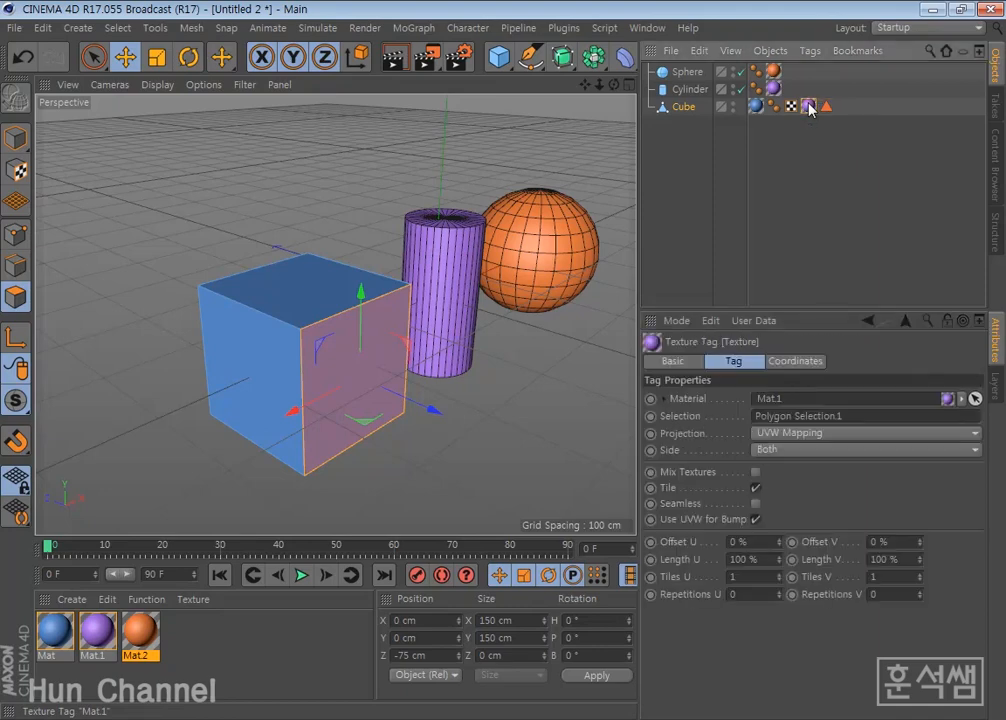
click(827, 108)
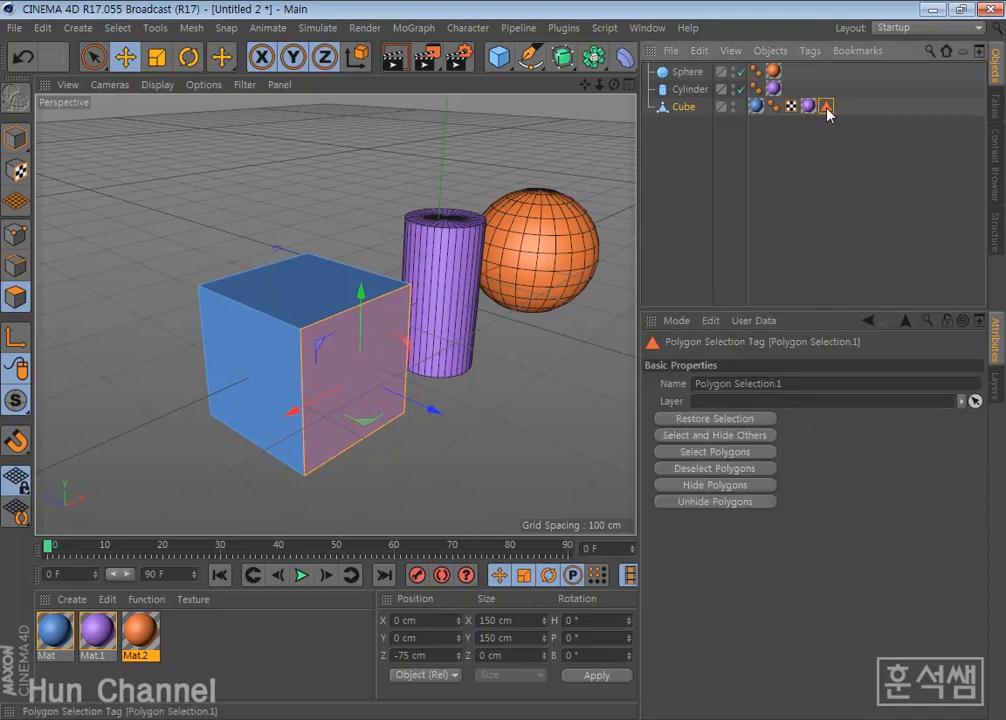
click(808, 107)
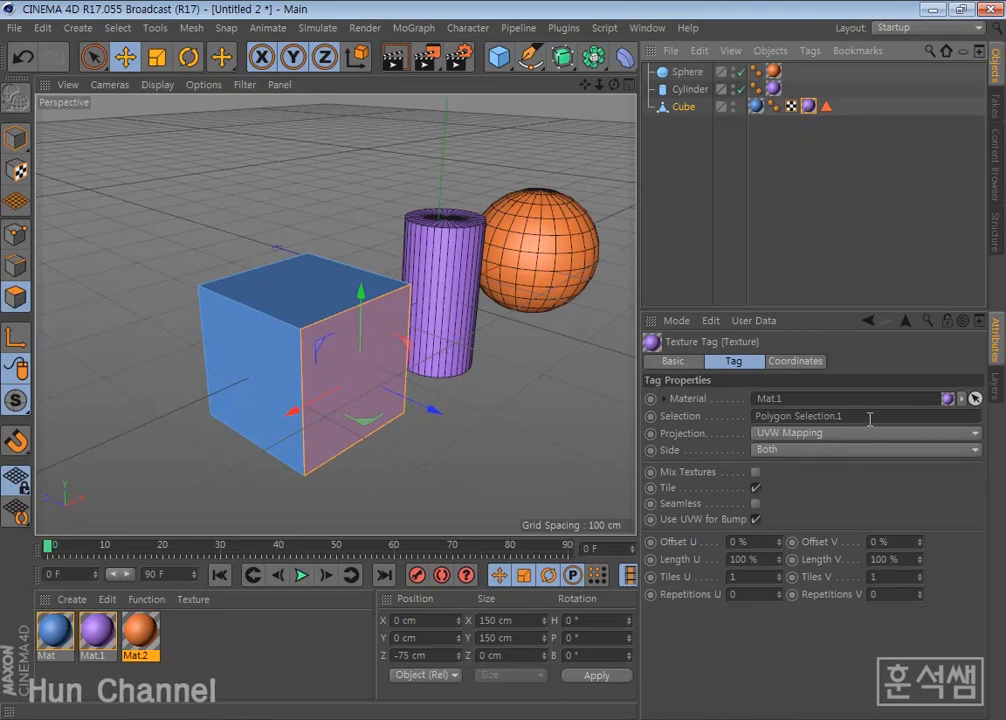
drag(869, 419, 739, 423)
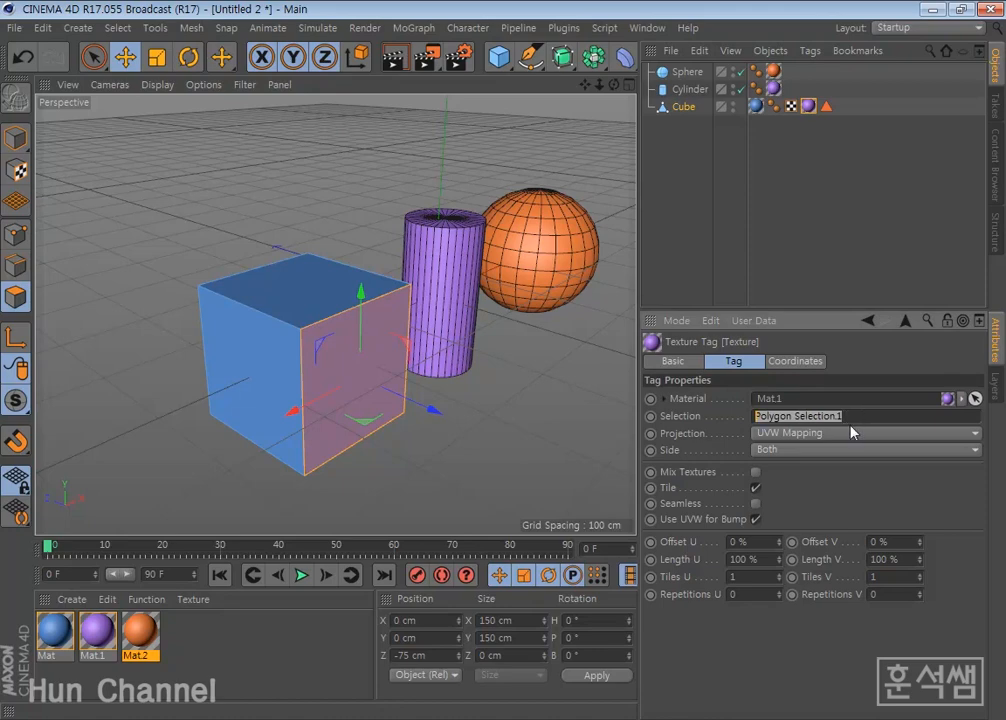
drag(855, 416, 739, 425)
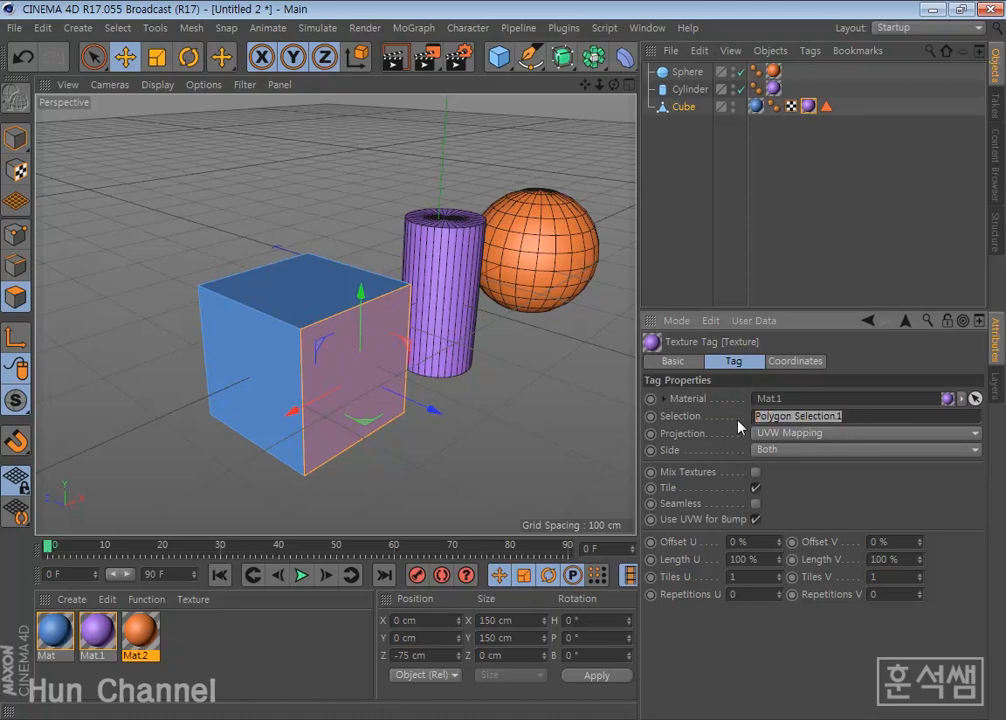
- Rename the Polygon Selection tag of the cube's purple face as Front
click(827, 106)
drag(791, 385, 676, 394)
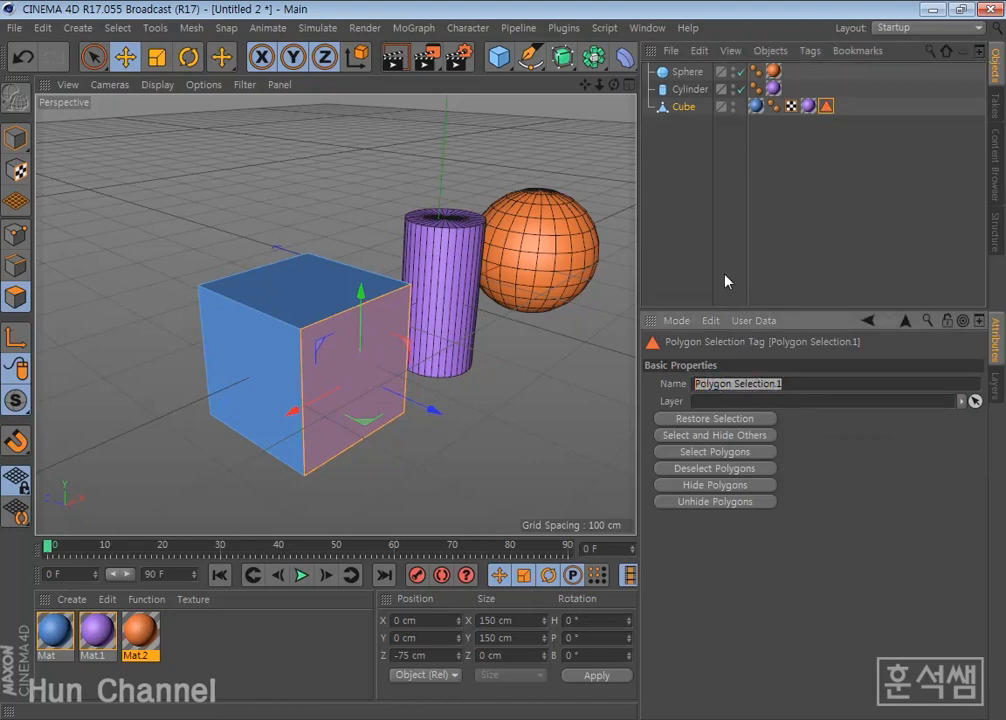
drag(784, 384, 617, 404)
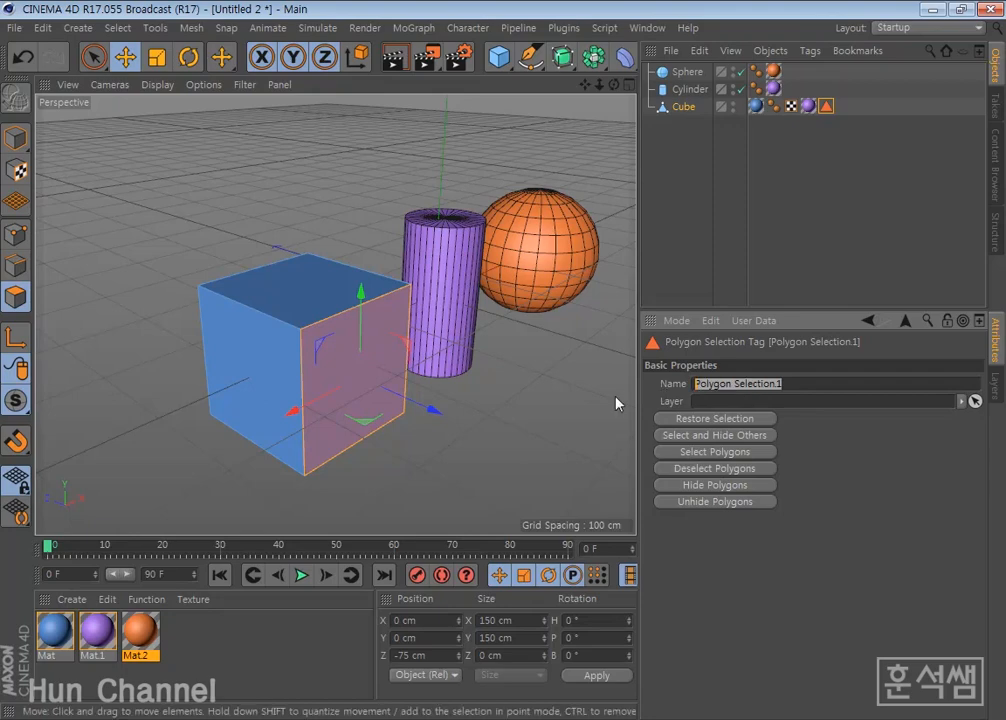
text(Frc)
text(nt)
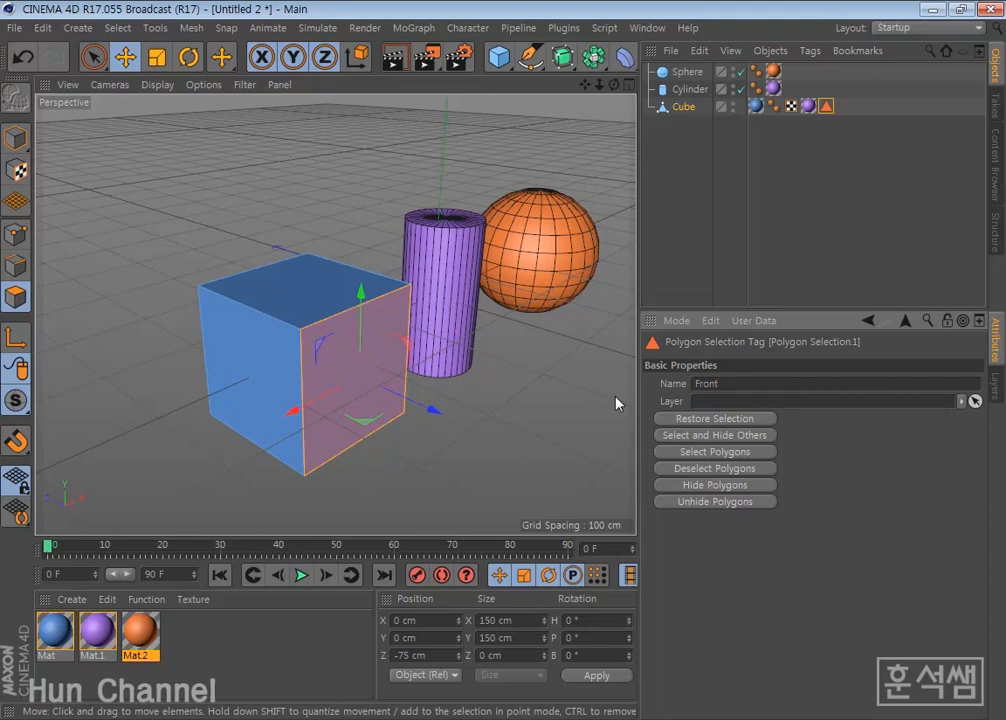
key(Return)
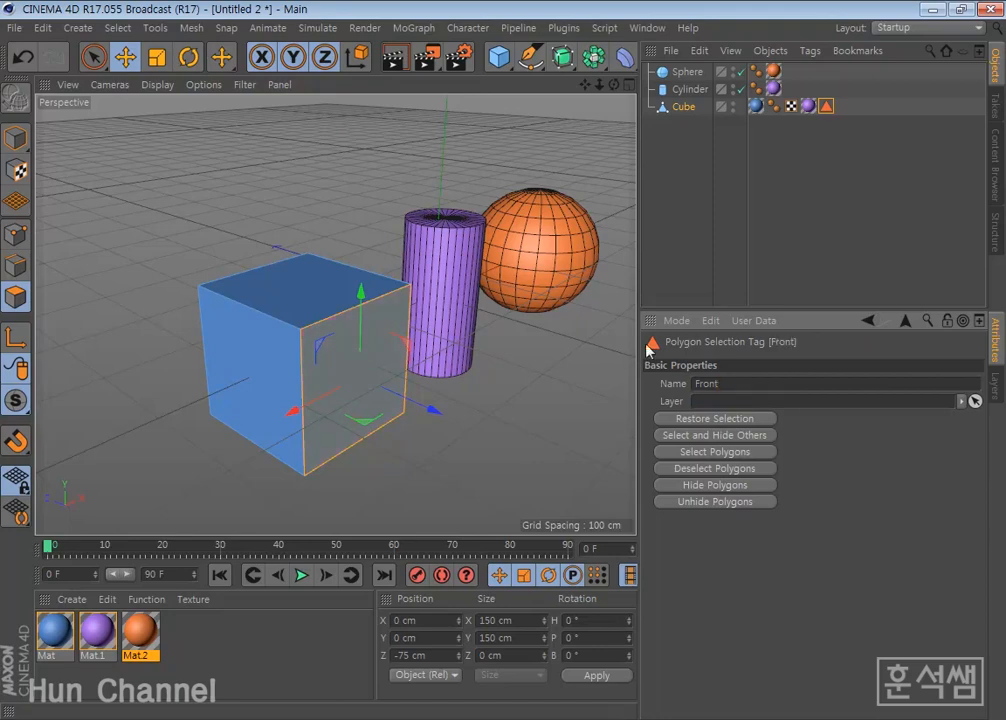
- Clear the cube's face selection and assign the Front polygon selection to the cube's Mat.1 texture tag
click(532, 406)
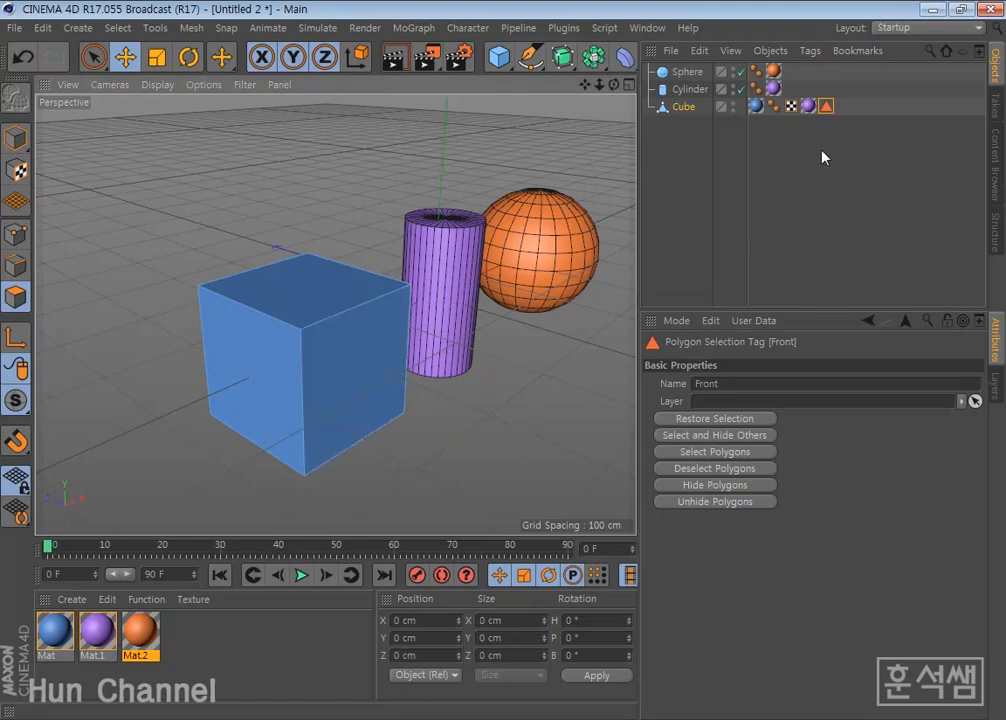
click(807, 106)
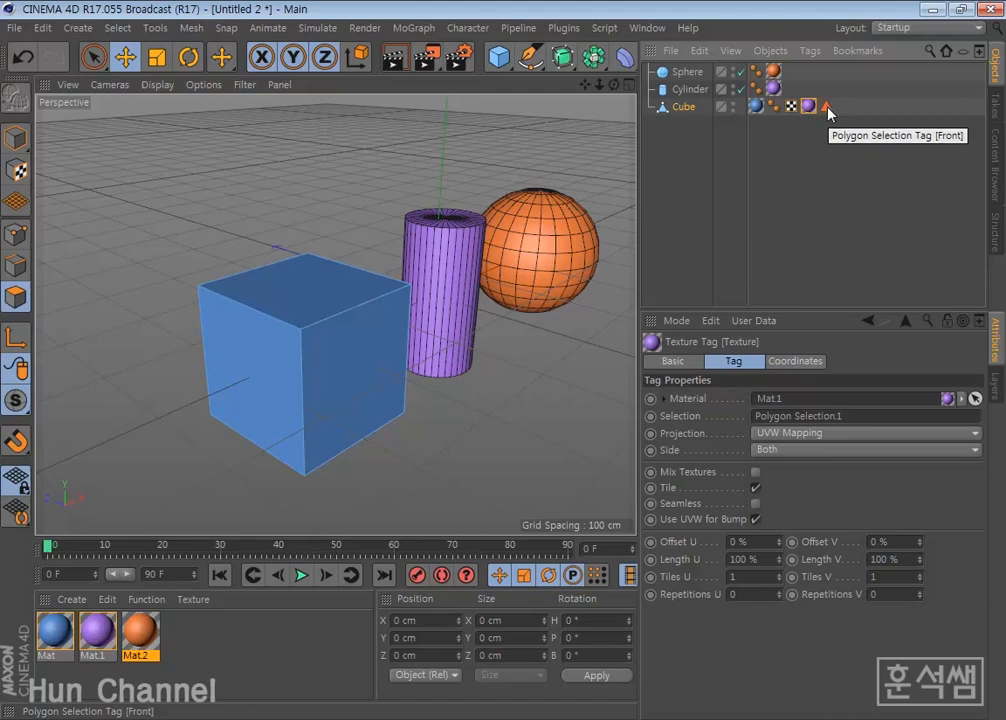
drag(827, 107, 782, 421)
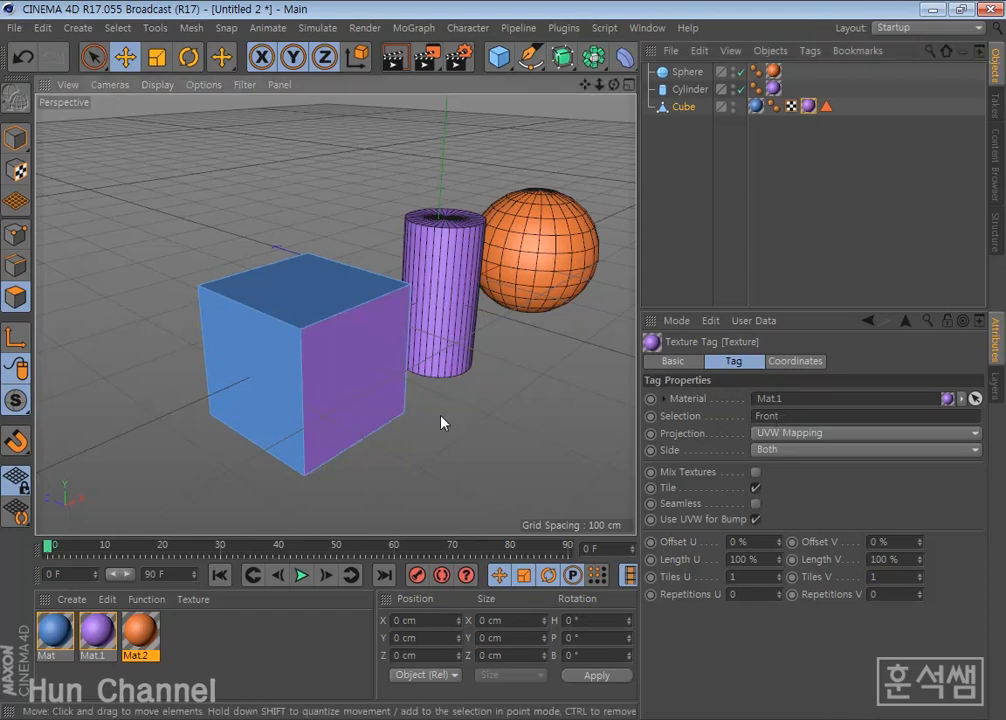
- Apply the orange Mat.2 to only the cube's top face and check the selection its texture tag uses
click(289, 294)
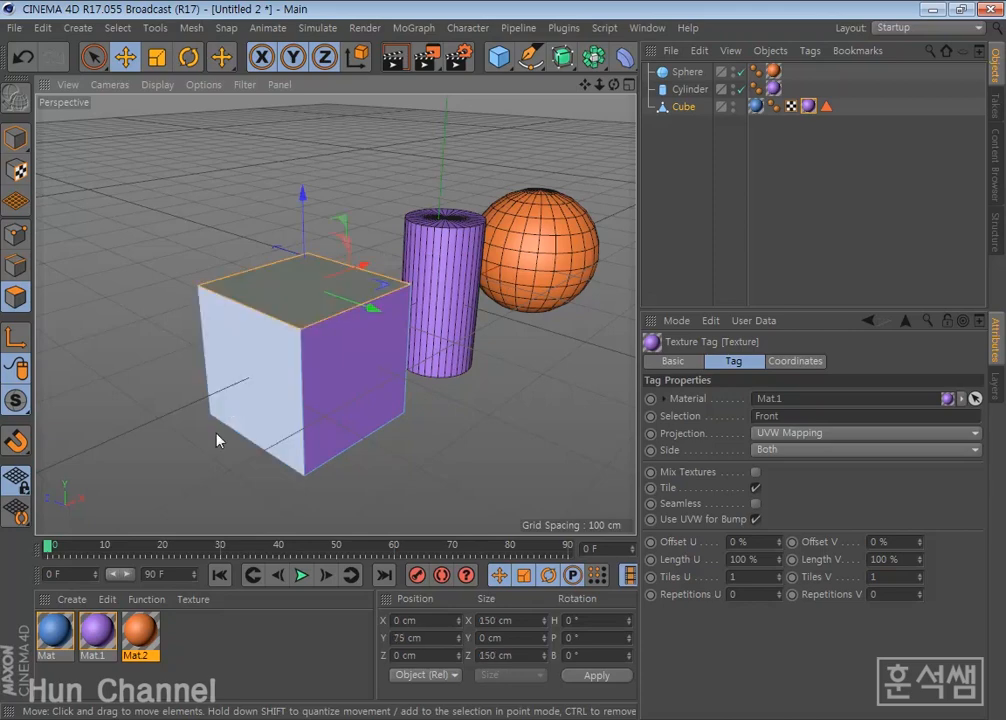
drag(143, 645, 300, 298)
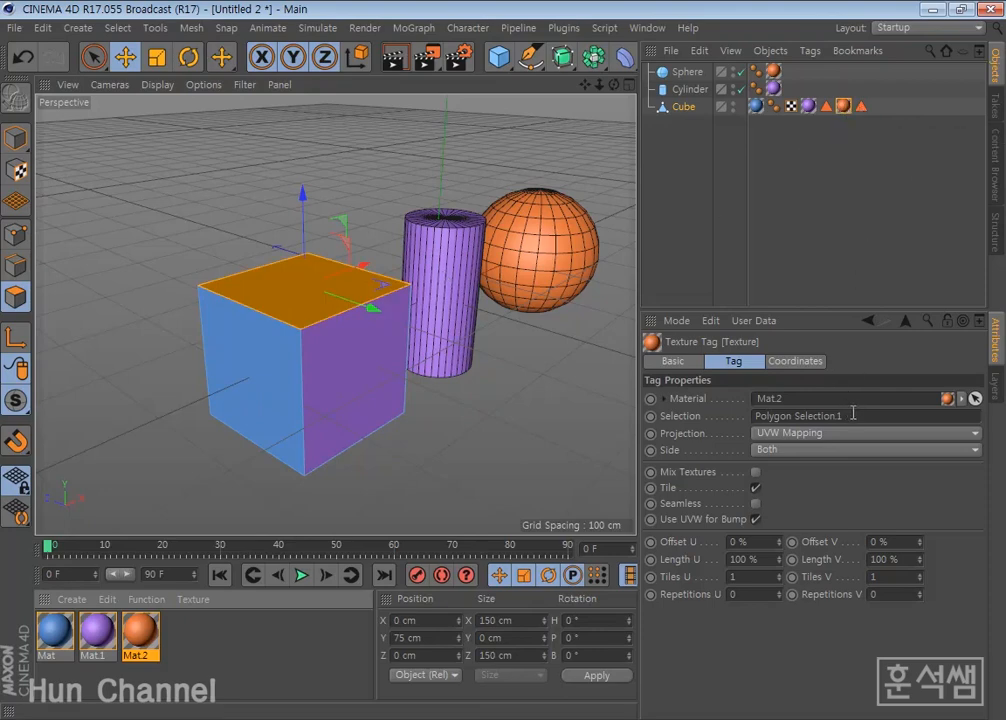
drag(853, 413, 745, 413)
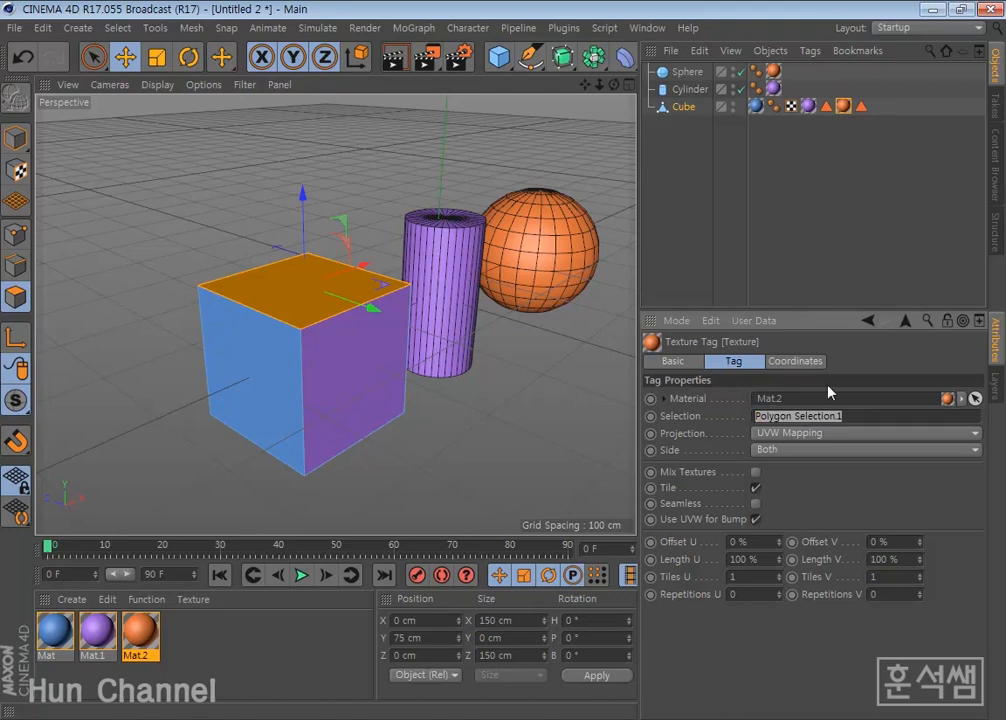
click(862, 107)
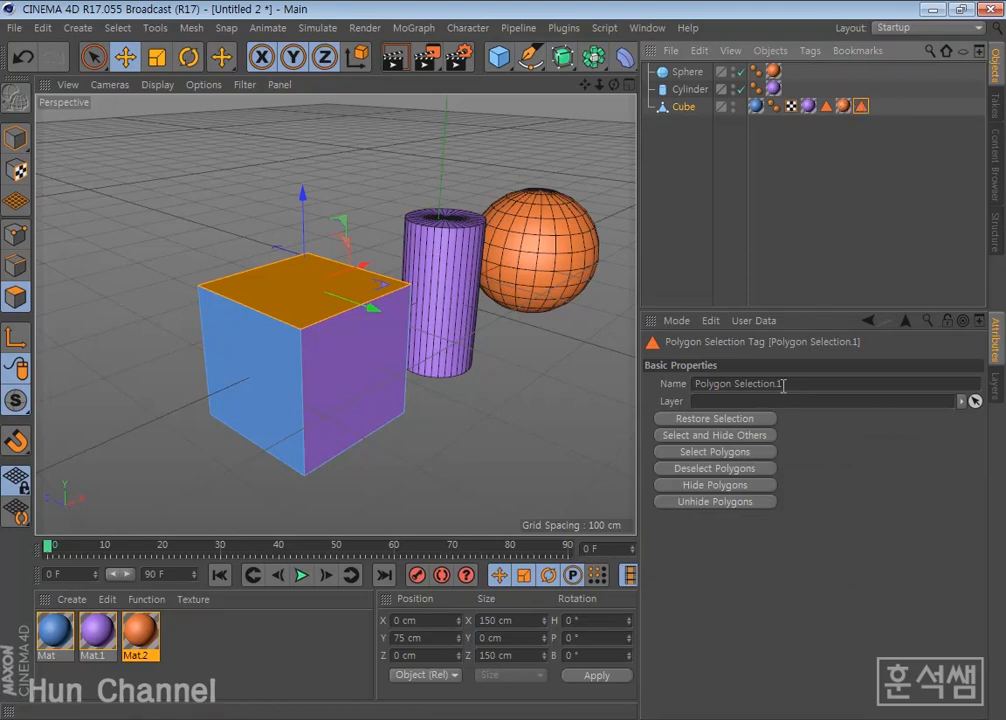
drag(783, 385, 686, 390)
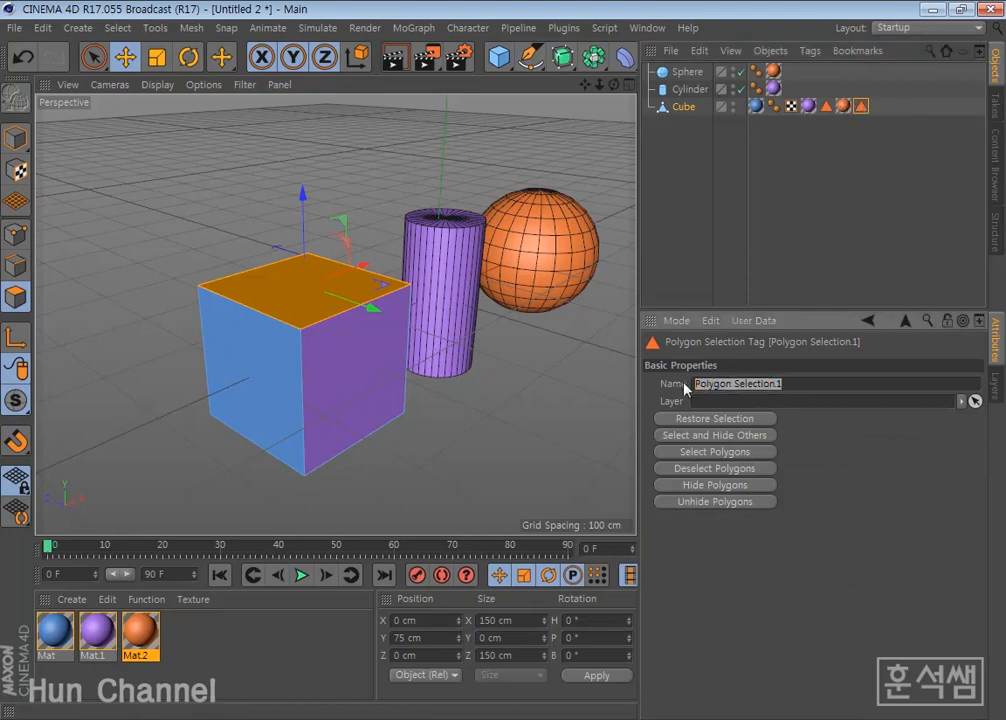
click(843, 112)
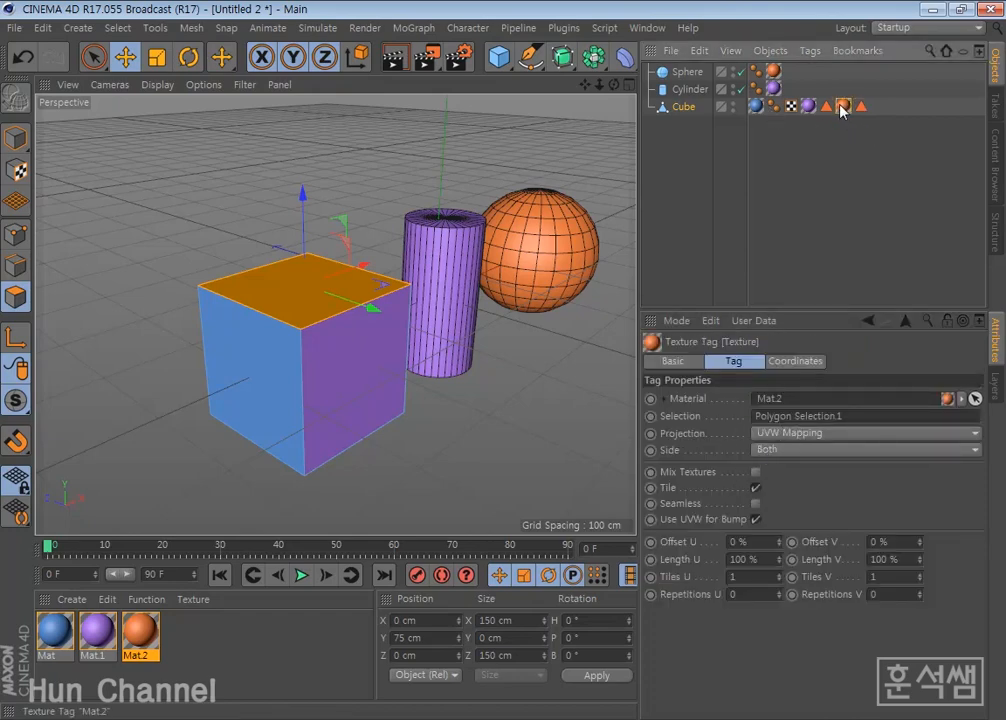
click(867, 413)
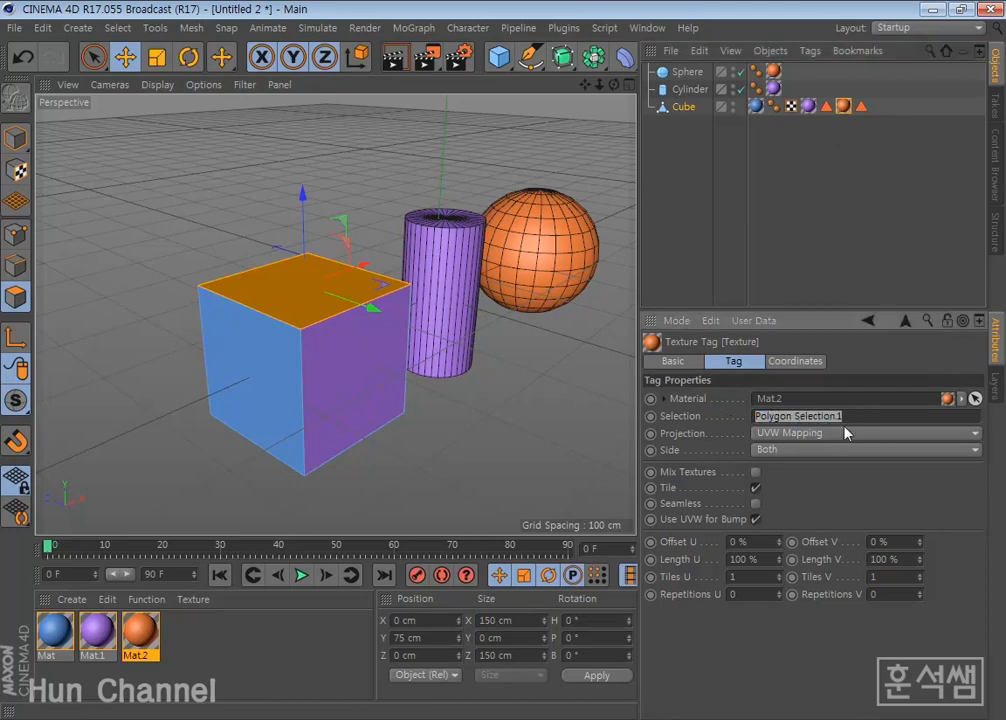
- Rename the top face's Polygon Selection tag as Top and assign it as the selection of the cube's Mat.2 texture tag
click(861, 107)
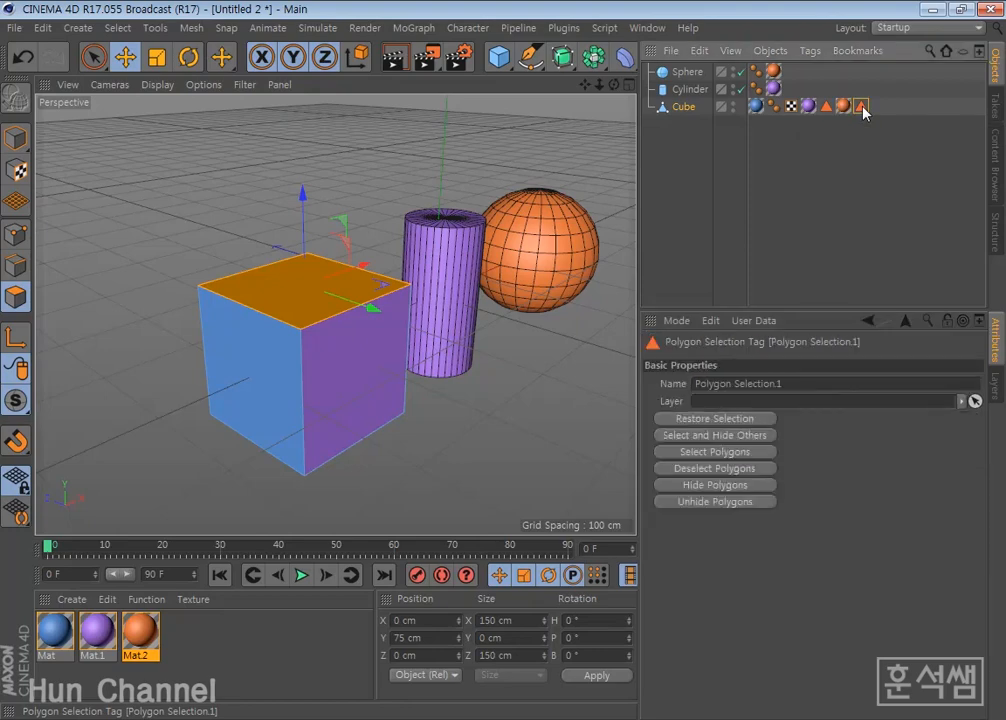
click(820, 383)
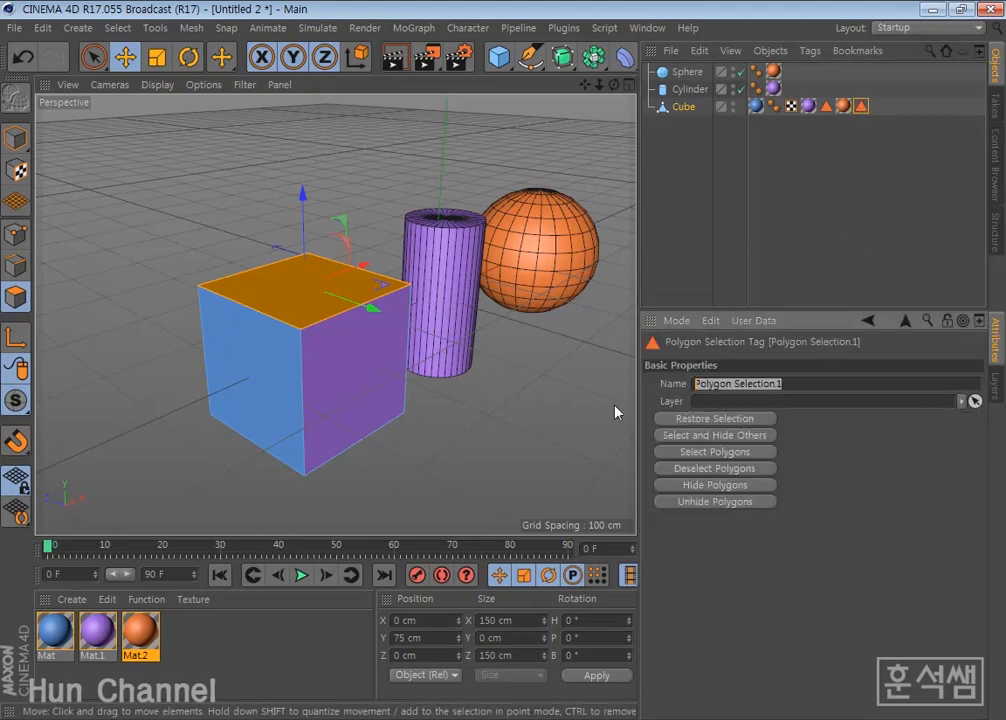
text(Top)
key(Return)
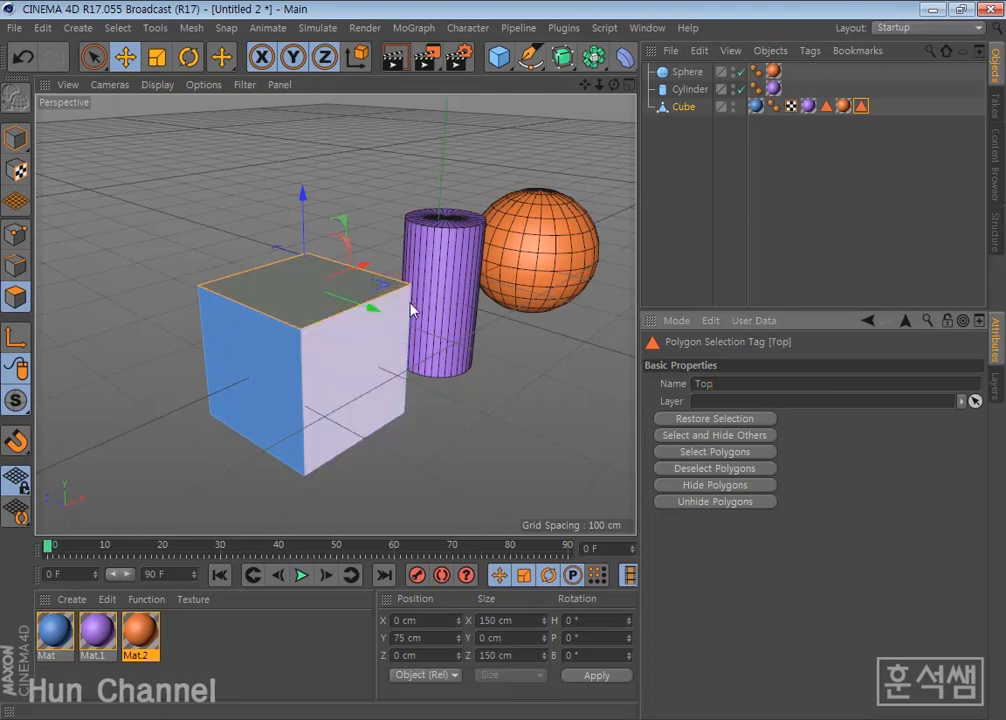
click(844, 106)
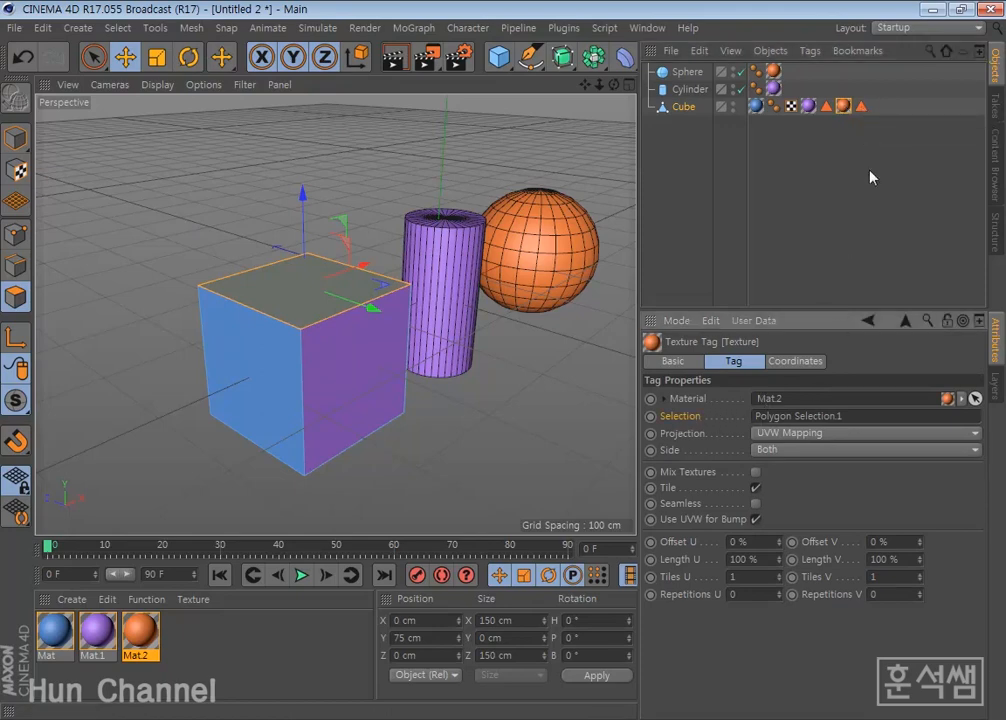
drag(861, 106, 797, 424)
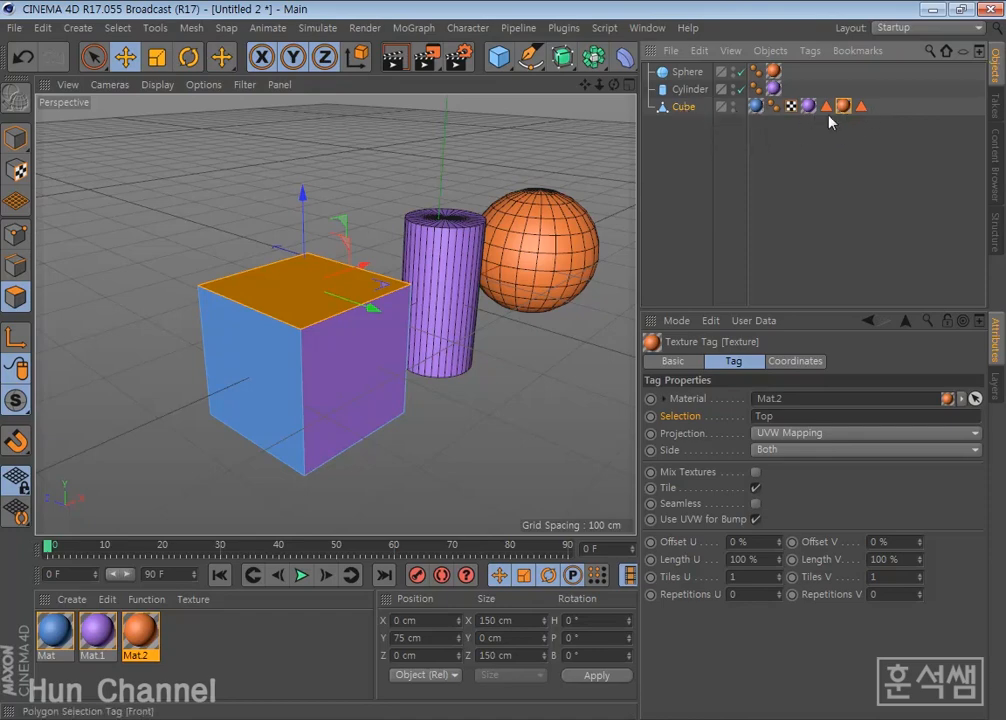
- Review the cube's Mat texture tag, its Front and Top selection tags, and the selection used by its Mat.1 tag
click(756, 106)
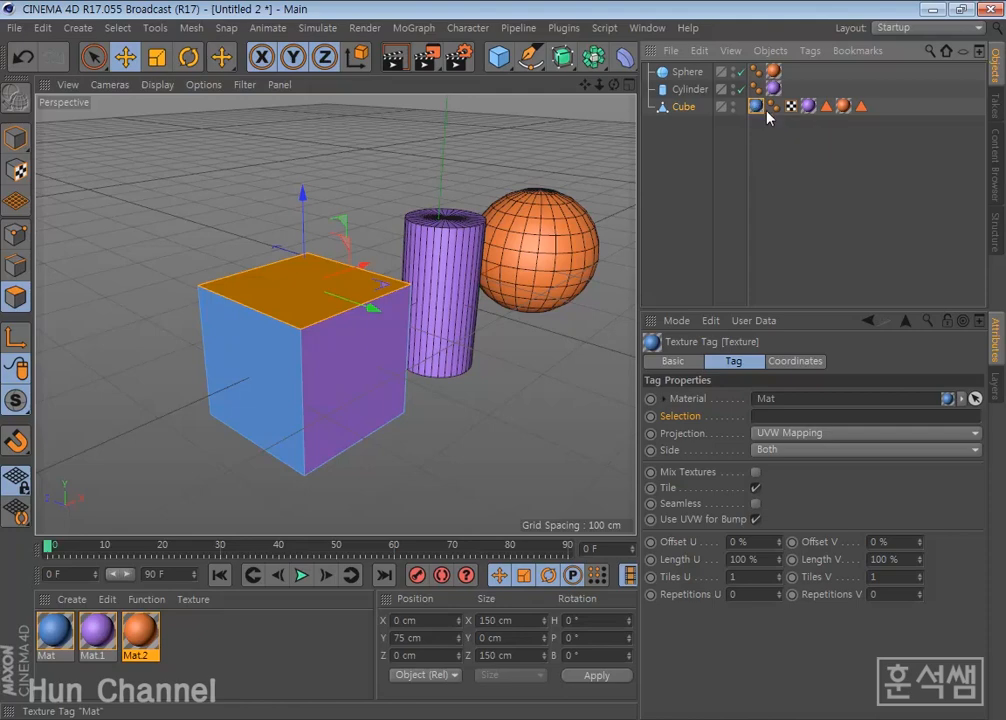
click(826, 106)
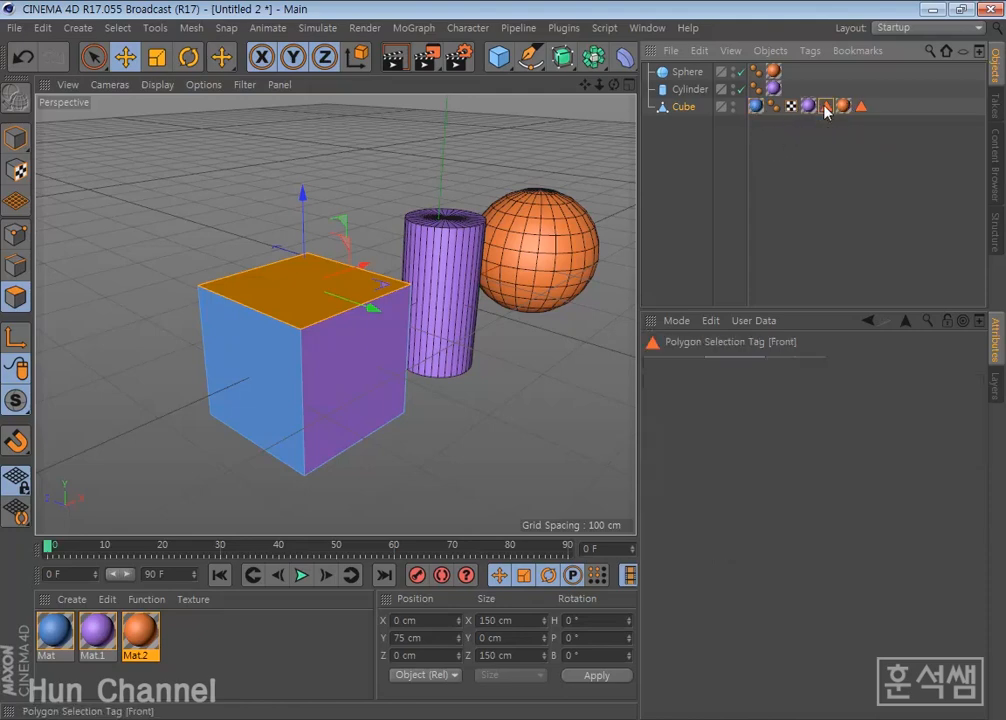
click(860, 106)
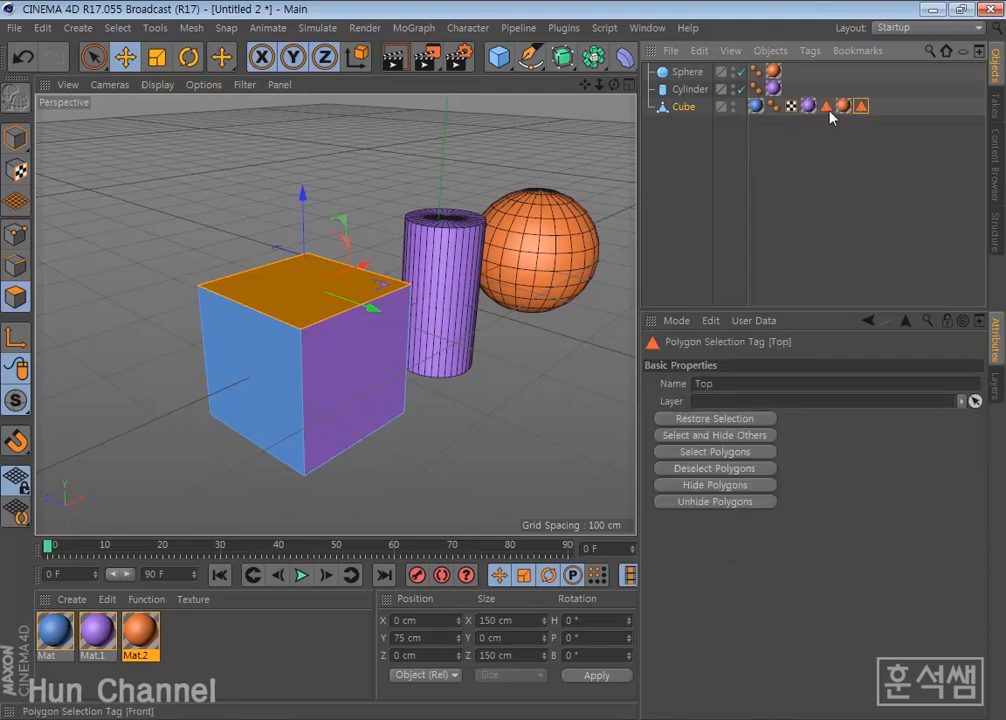
click(826, 106)
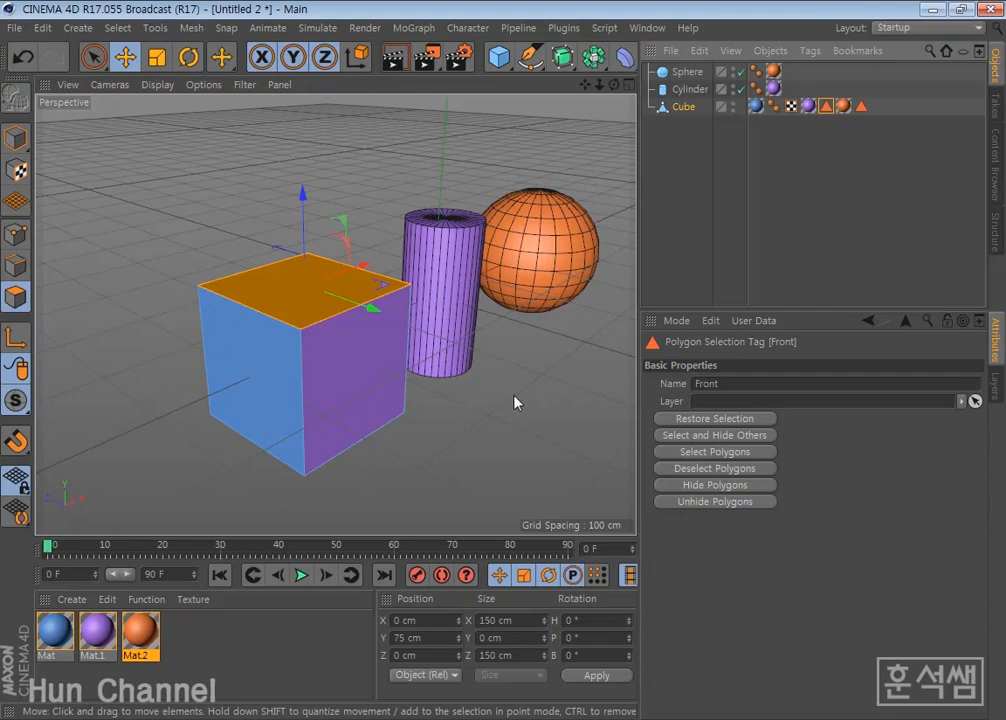
alt+drag(514, 402, 436, 418)
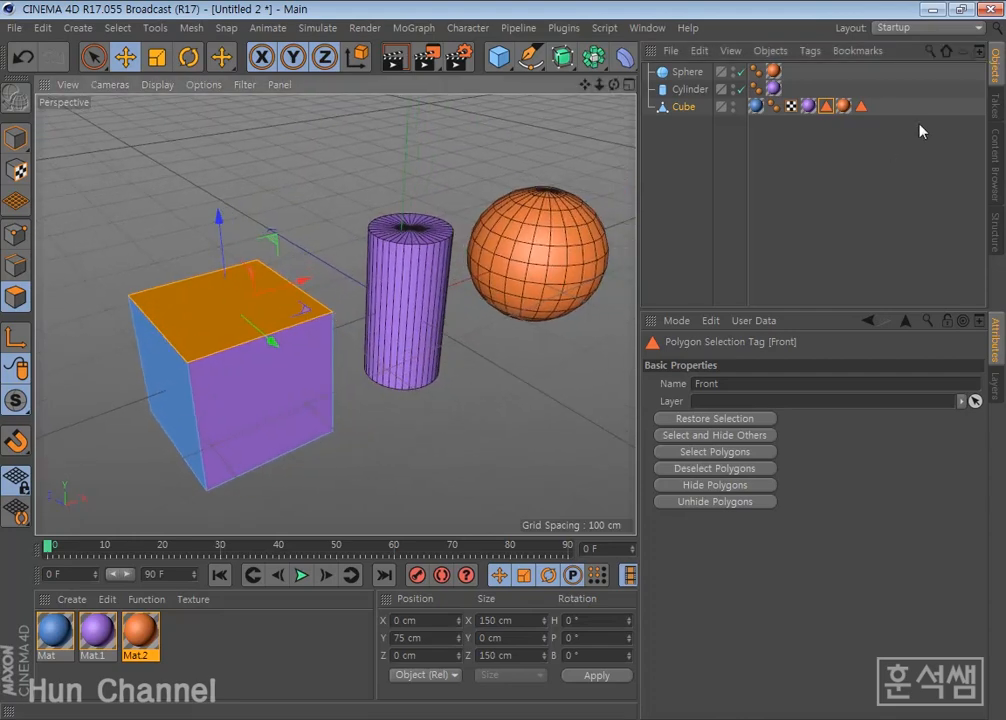
click(809, 106)
double_click(797, 418)
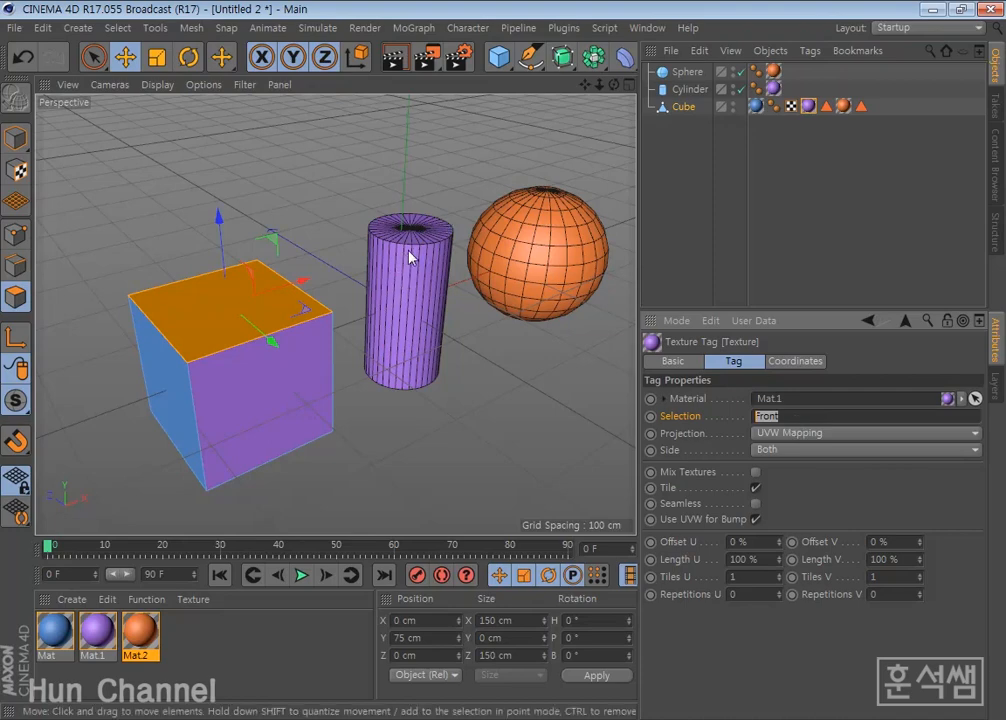
- Convert the parametric cylinder into an editable polygon object
click(699, 91)
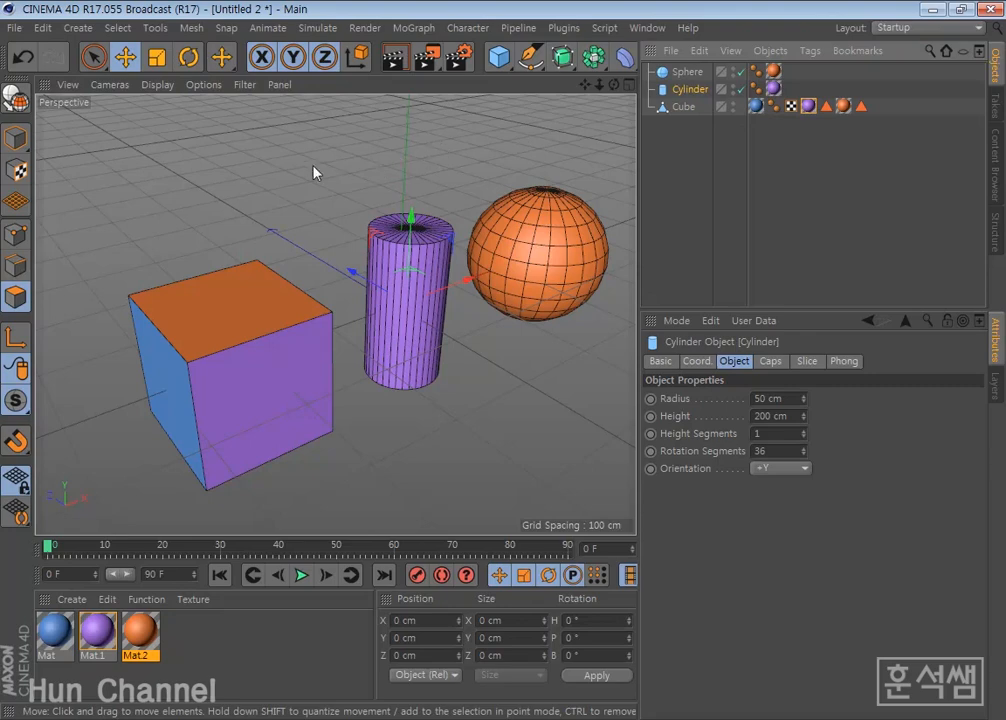
click(19, 101)
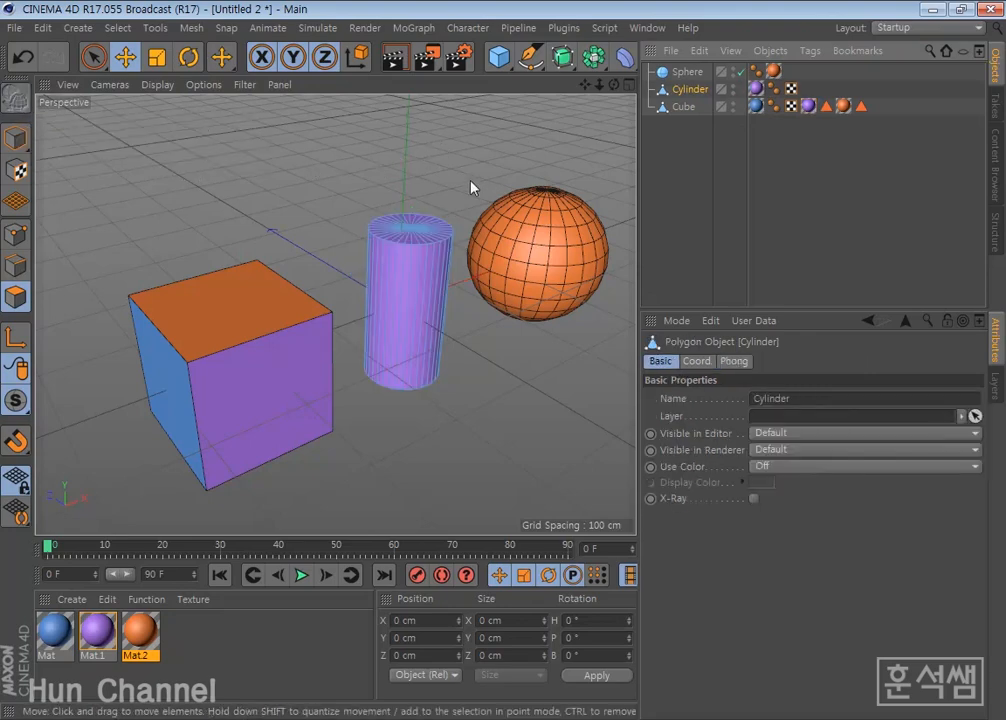
- Select the cylinder's top cap polygons with Live Selection, apply the blue Mat material to them and preview the render
scroll(475, 192, up, 3)
click(397, 253)
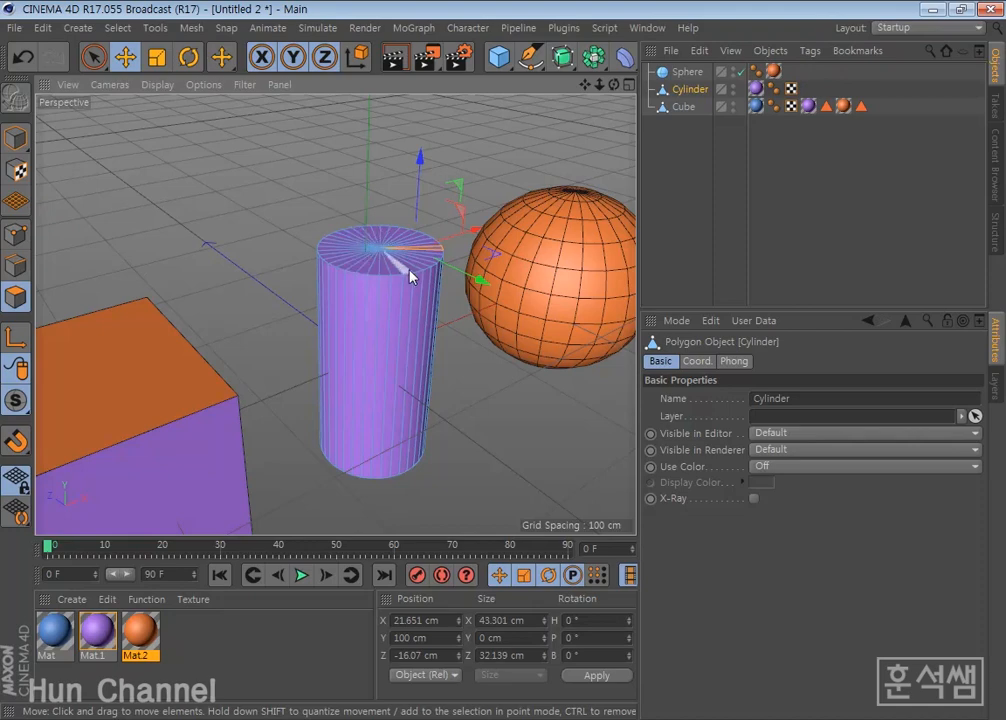
alt+drag(434, 304, 422, 357)
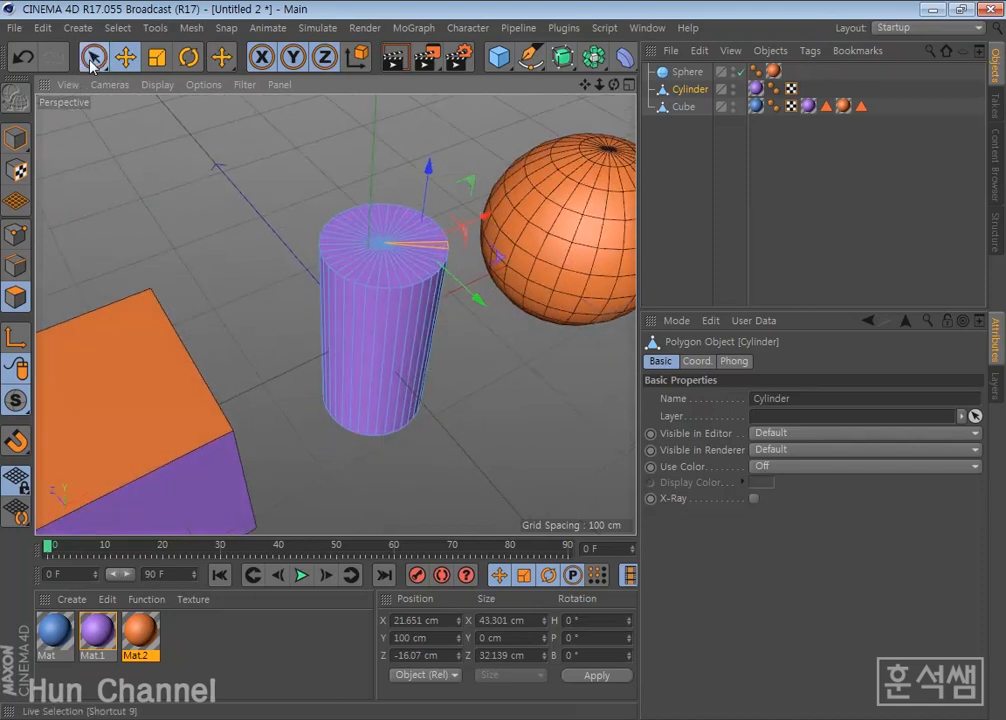
drag(93, 57, 153, 82)
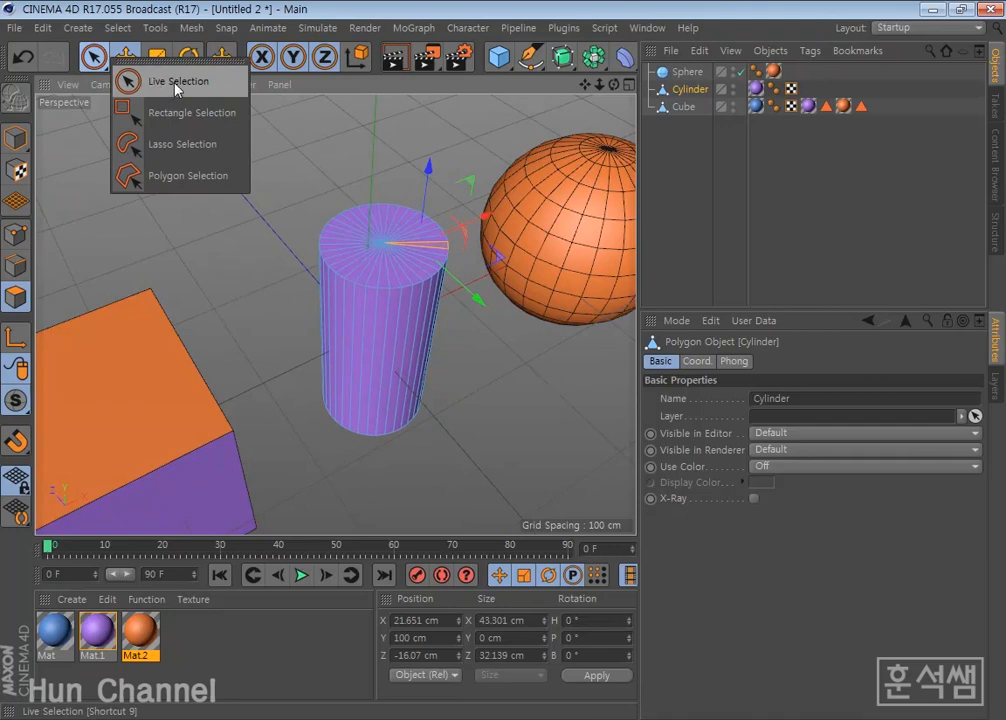
click(176, 89)
mouse_move(405, 236)
mouse_down()
mouse_move(383, 268)
mouse_move(384, 224)
mouse_move(404, 251)
mouse_move(373, 250)
mouse_move(406, 233)
mouse_up()
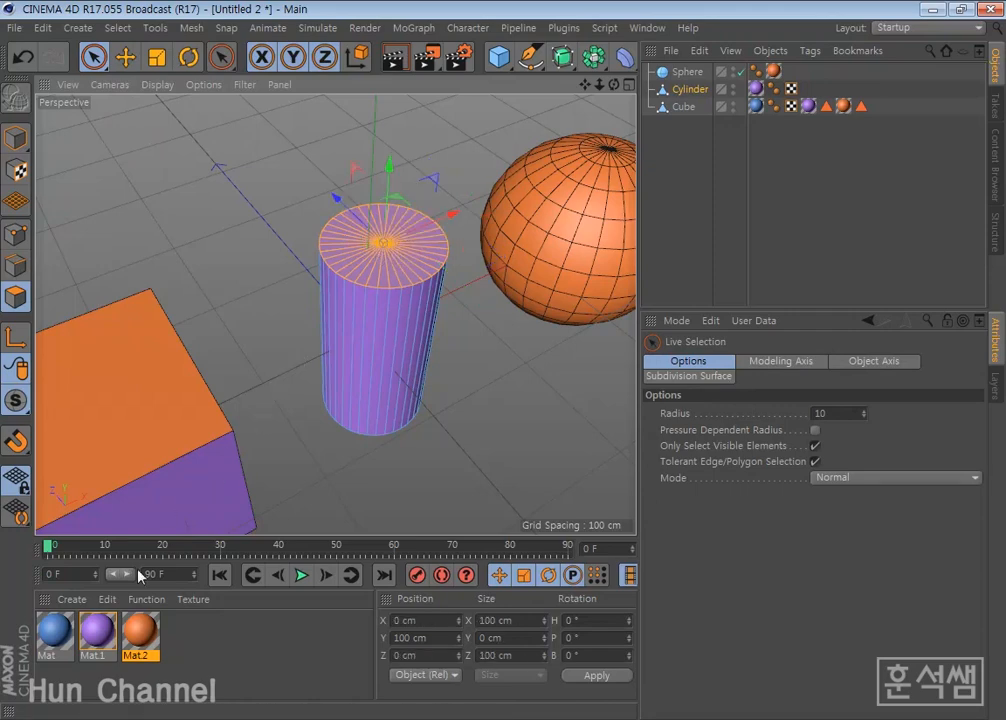
drag(55, 630, 367, 262)
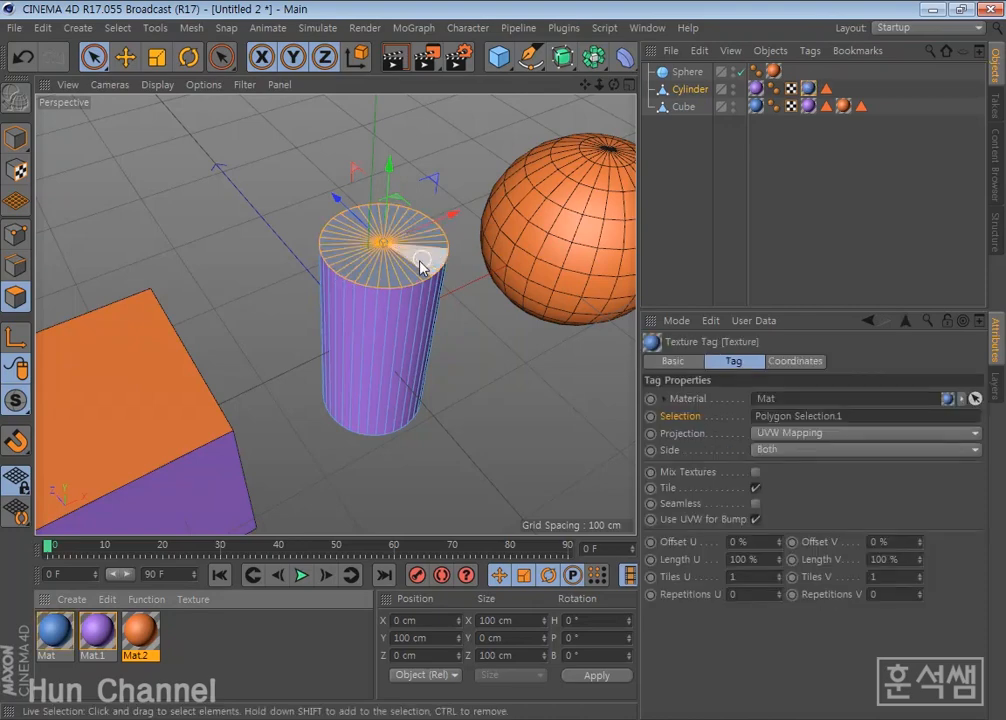
click(396, 60)
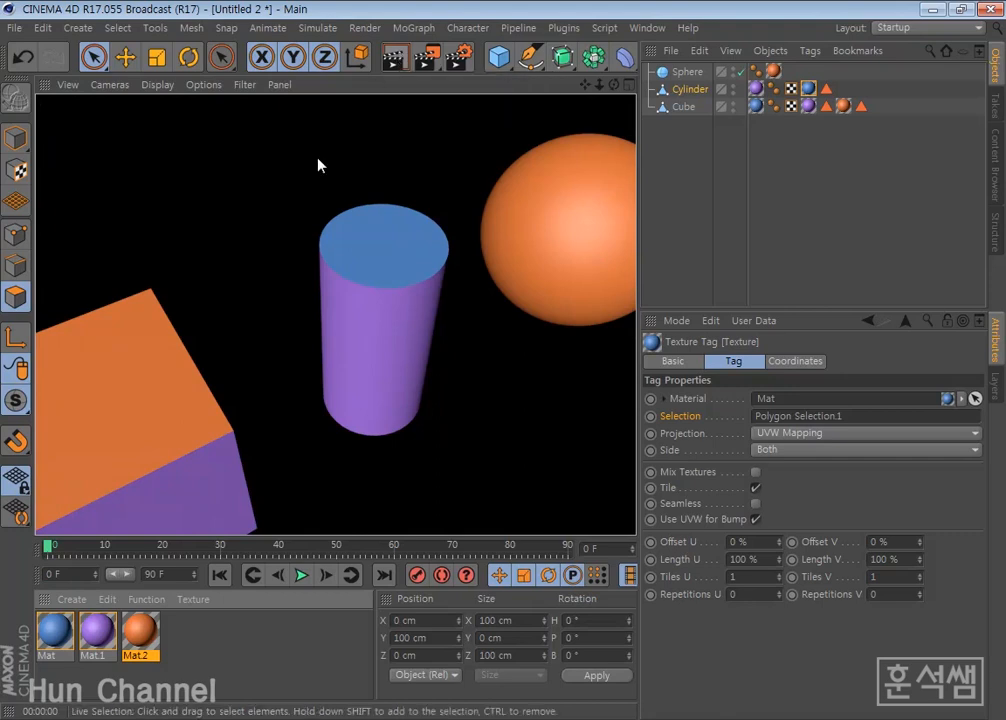
click(249, 212)
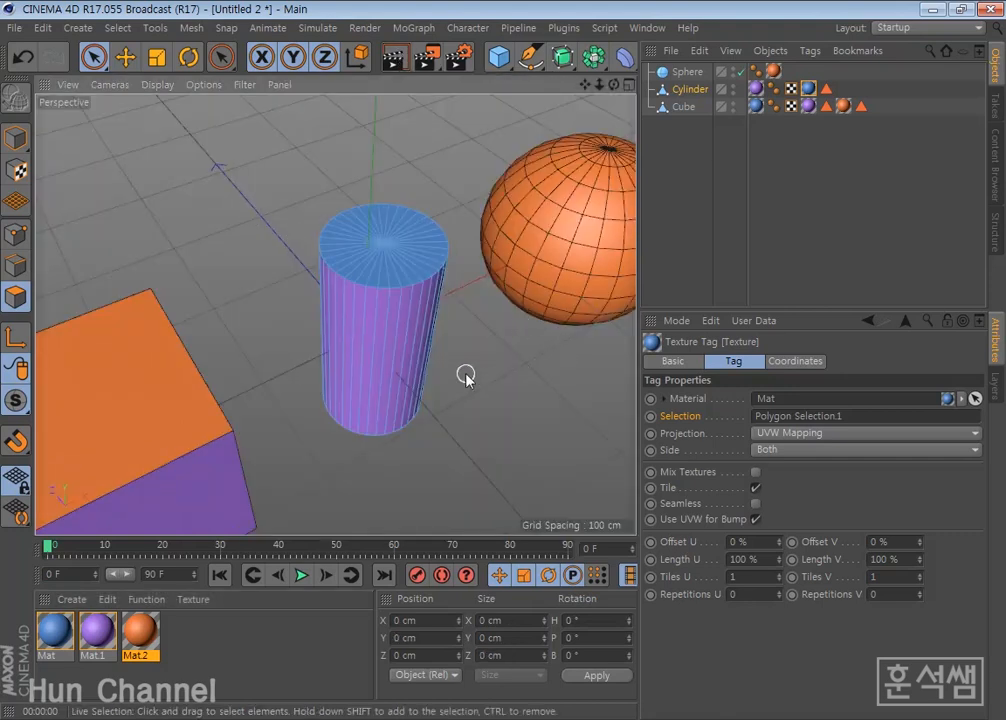
- Select all polygons of the cylinder's bottom cap and apply the orange Mat.2 material to them
click(94, 57)
mouse_move(406, 265)
mouse_down()
mouse_move(345, 235)
mouse_move(407, 245)
mouse_up()
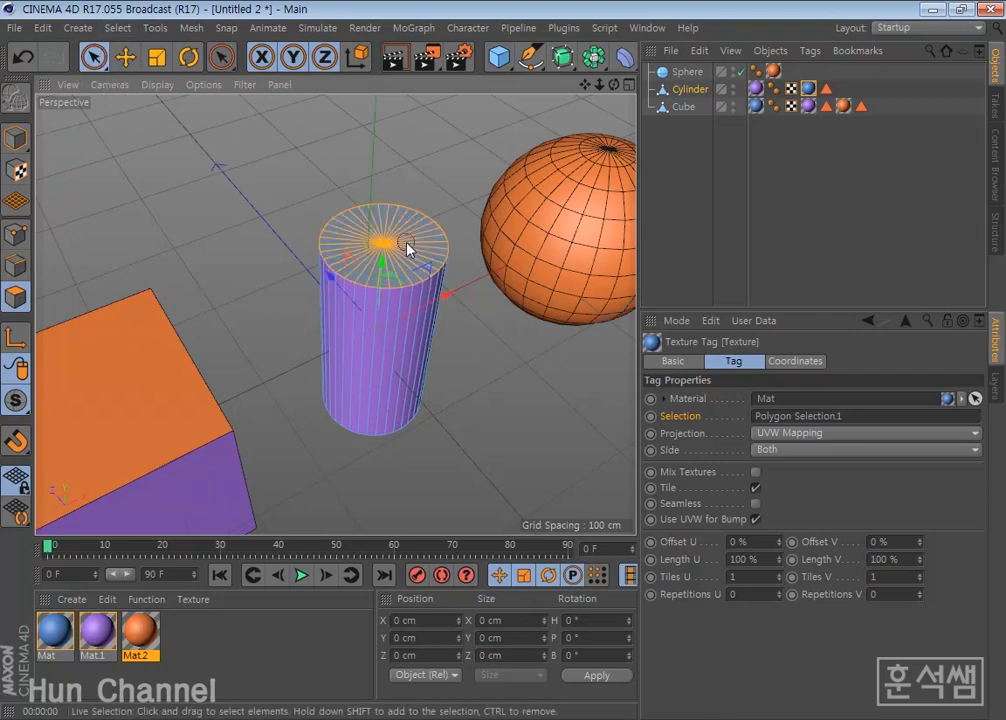
alt+drag(492, 406, 480, 245)
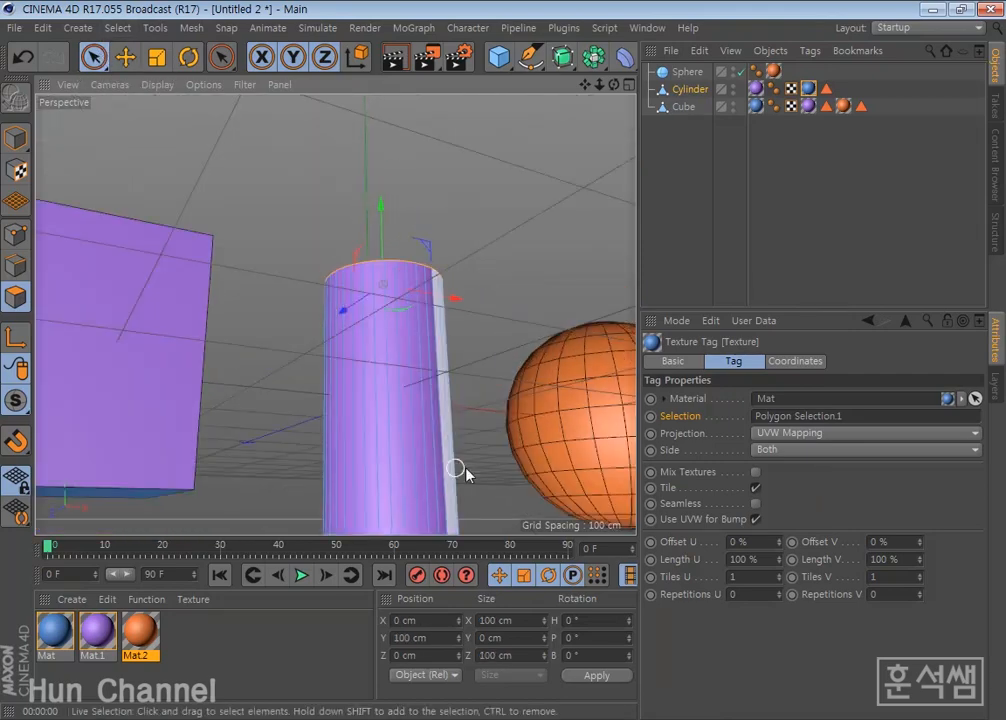
mouse_move(456, 470)
alt+mouse_down()
mouse_move(498, 335)
mouse_move(460, 314)
mouse_move(393, 411)
mouse_move(375, 348)
mouse_move(416, 347)
mouse_move(436, 383)
mouse_move(358, 375)
mouse_move(434, 366)
mouse_move(435, 384)
alt+mouse_up()
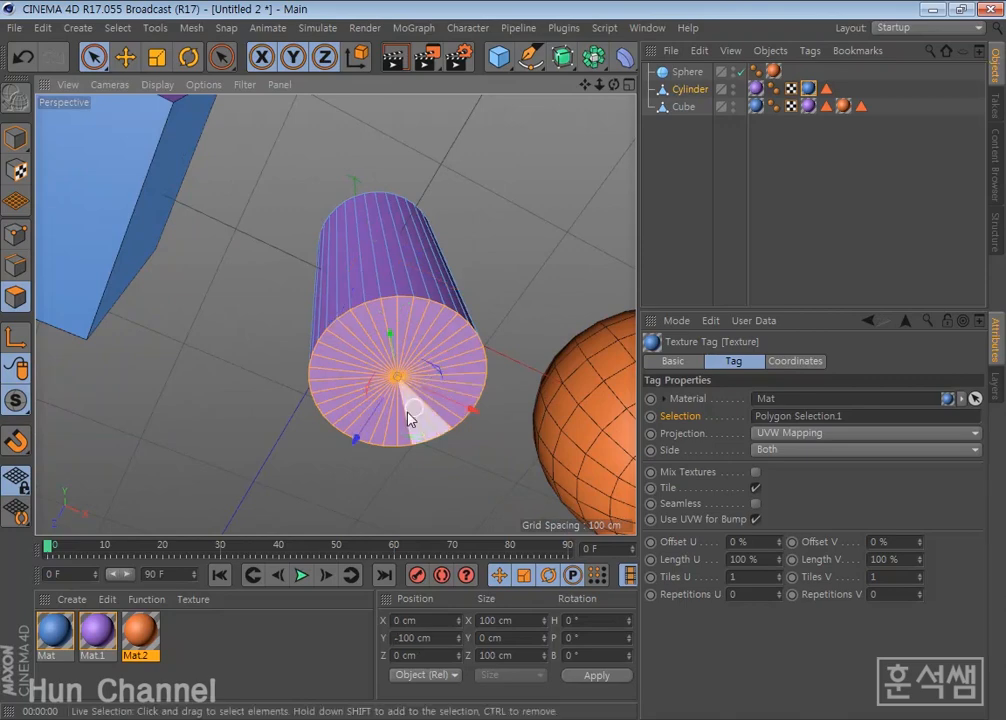
drag(141, 631, 370, 398)
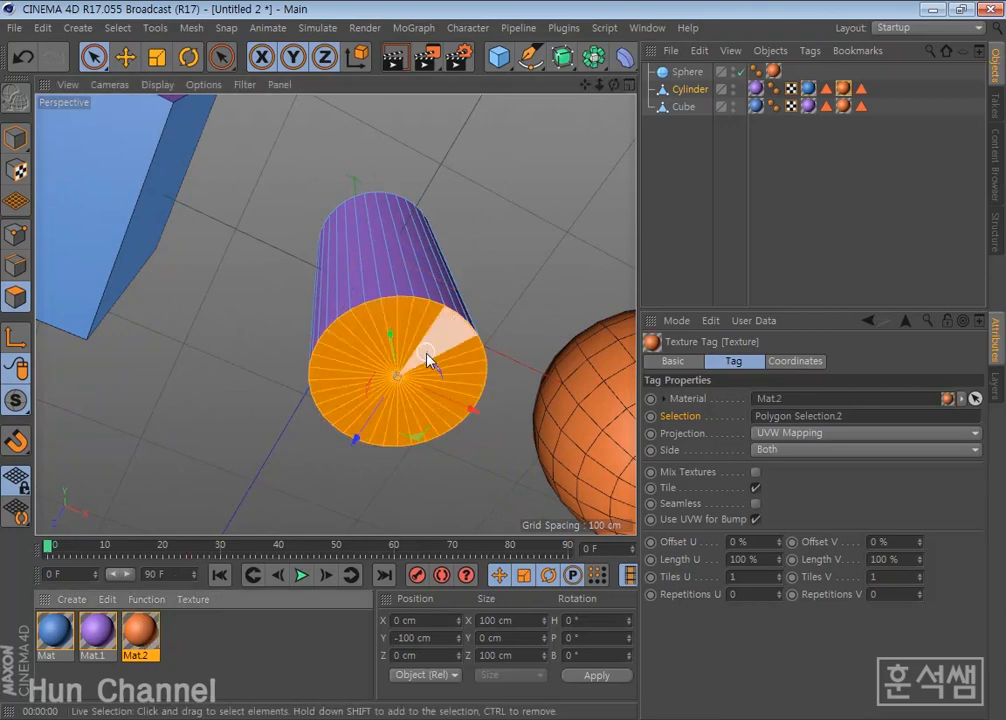
mouse_move(470, 380)
mouse_down()
mouse_move(442, 388)
mouse_move(467, 382)
mouse_move(455, 378)
mouse_up()
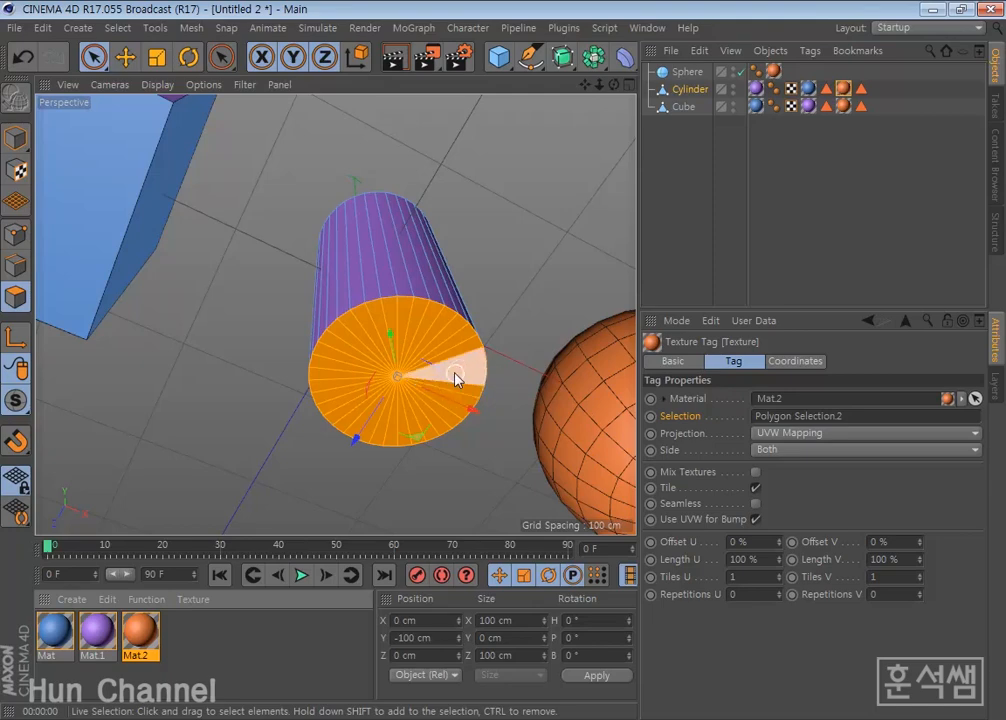
key(alt)
key(alt)
- Save the project as 재질 적용 in the 시네마4D folder inside 2018-3 > 1000_광고콘텐츠 on the E: drive
click(14, 28)
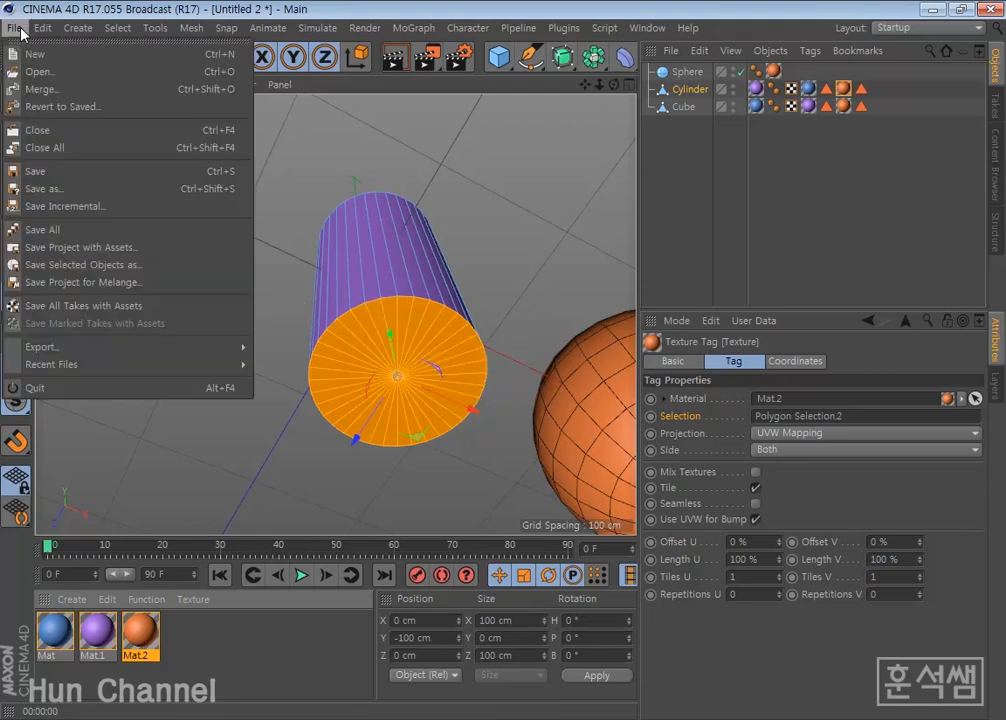
click(58, 183)
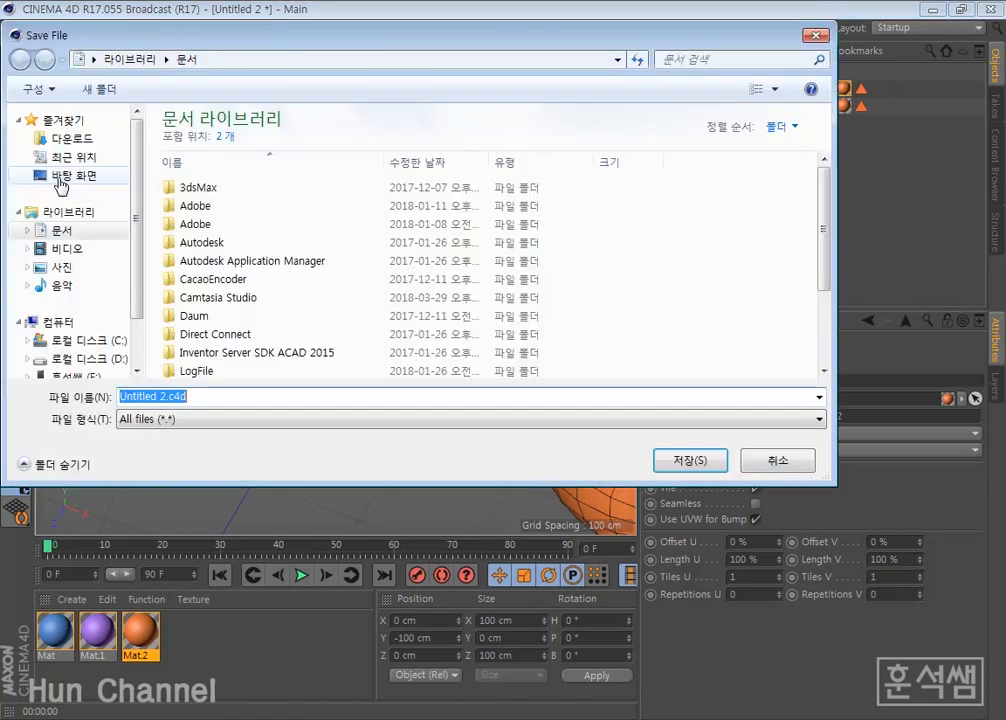
drag(836, 484, 597, 650)
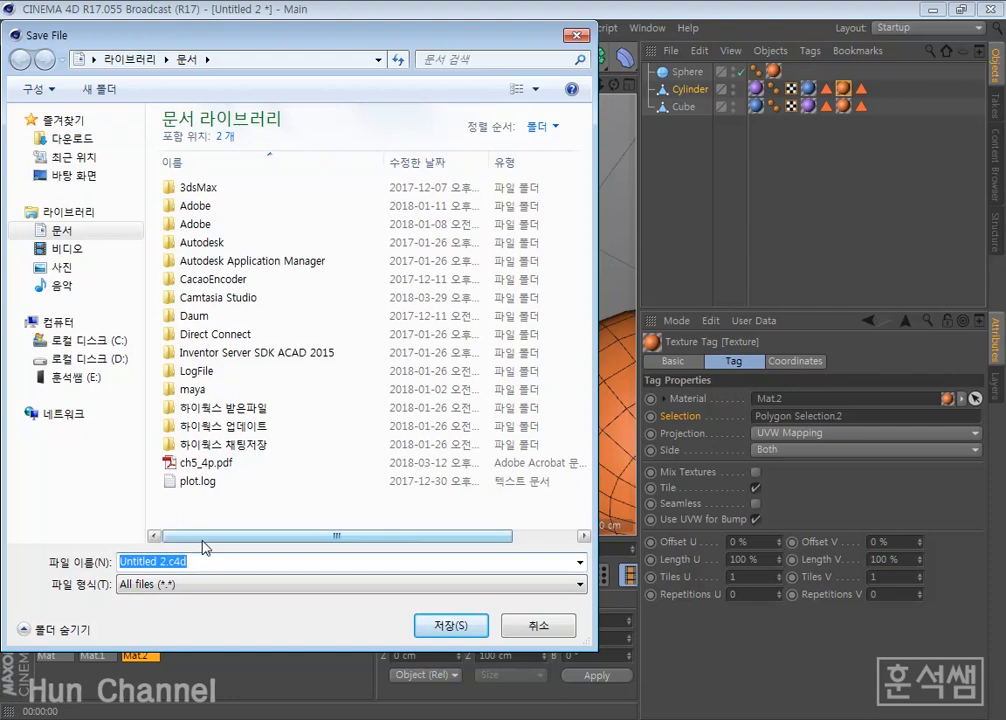
click(108, 377)
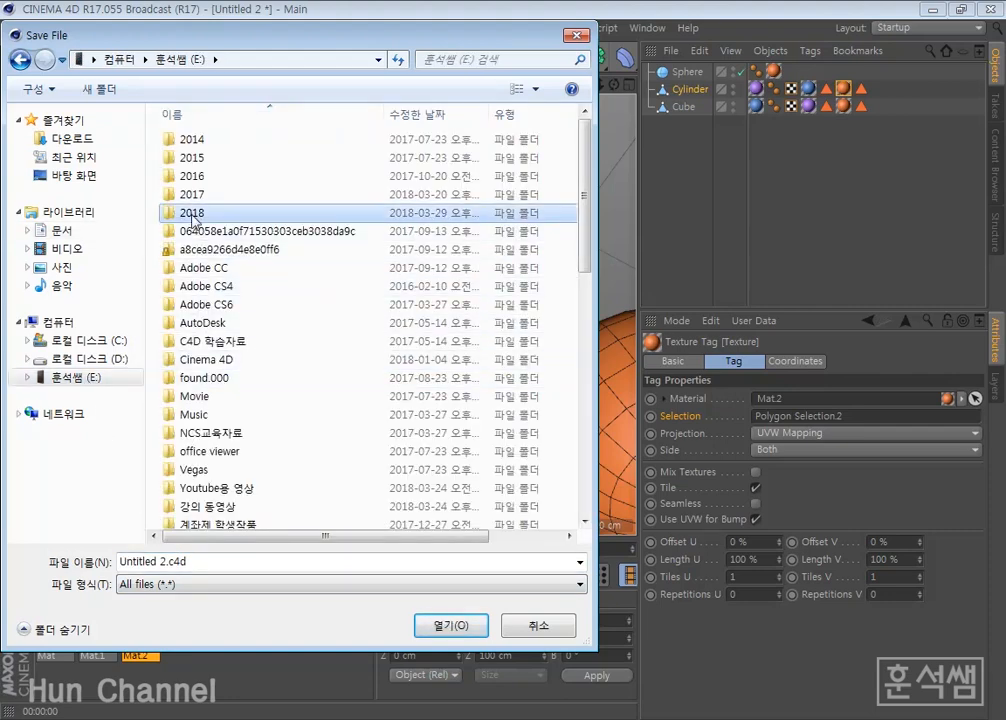
double_click(194, 212)
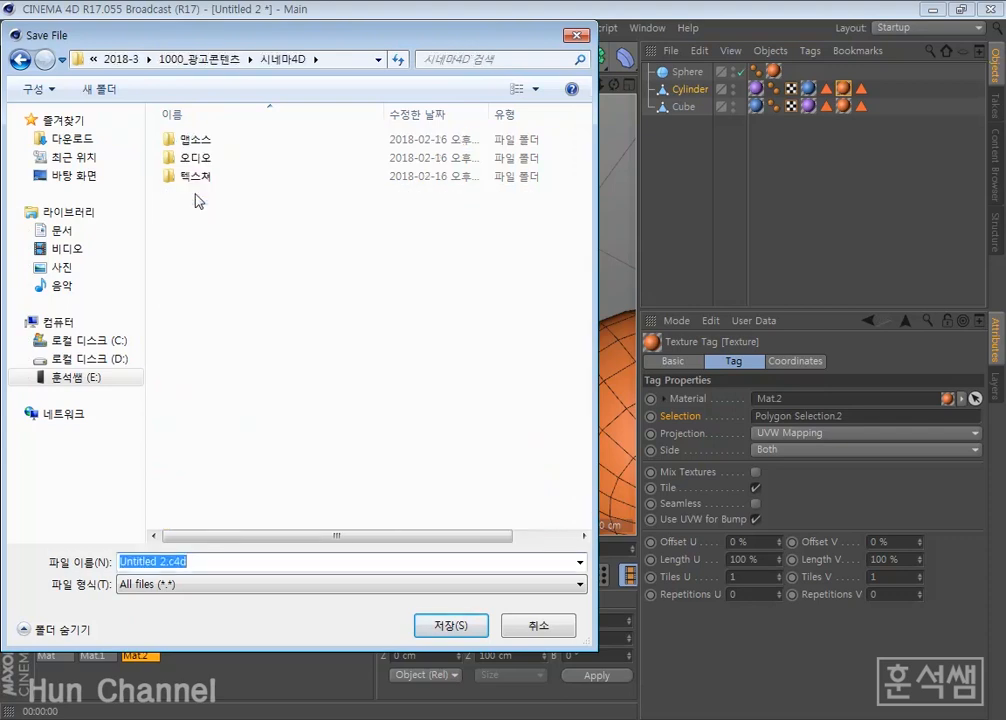
text(w)
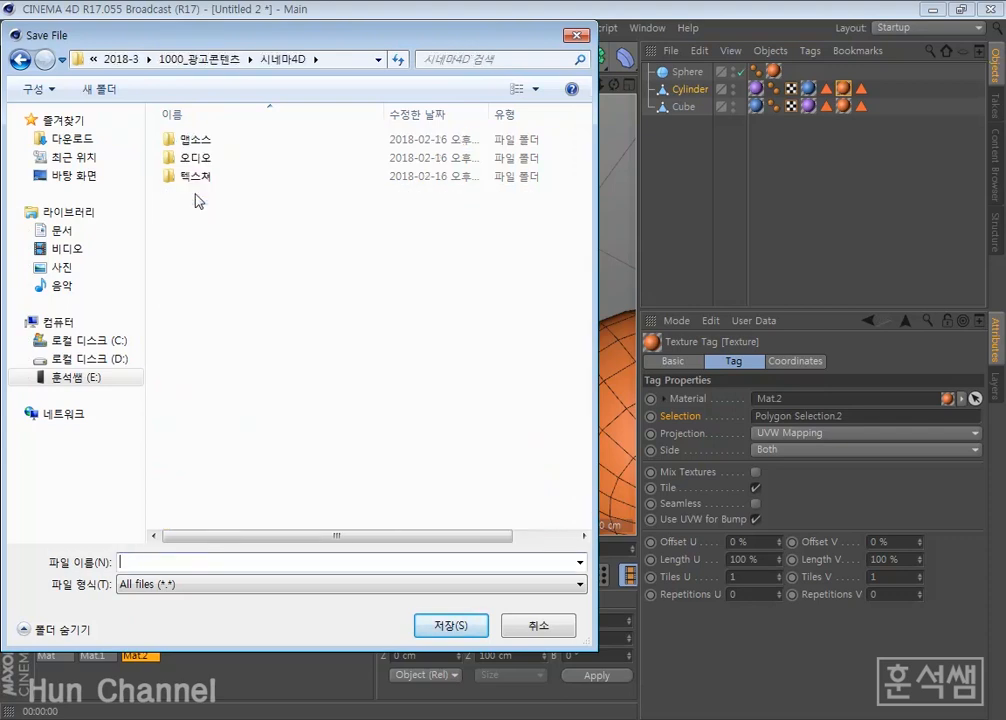
text(재질 적용)
key(Return)
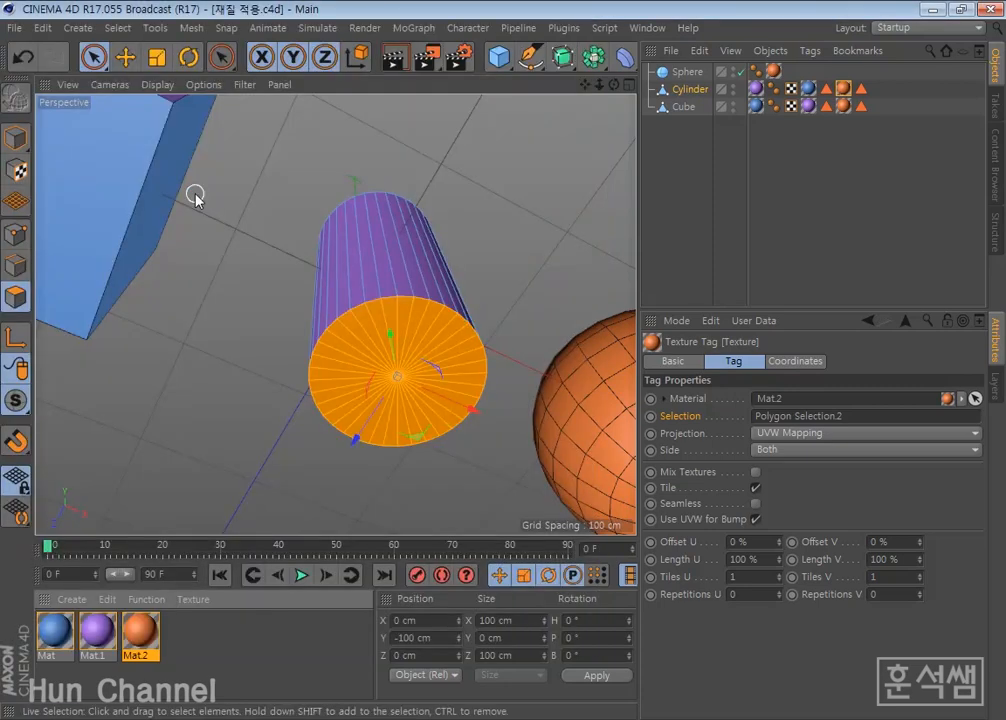
- Switch to the open Untitled 1 project with the primitives and save it as 기본도형 생성 in the 시네마4D folder
click(647, 28)
click(700, 443)
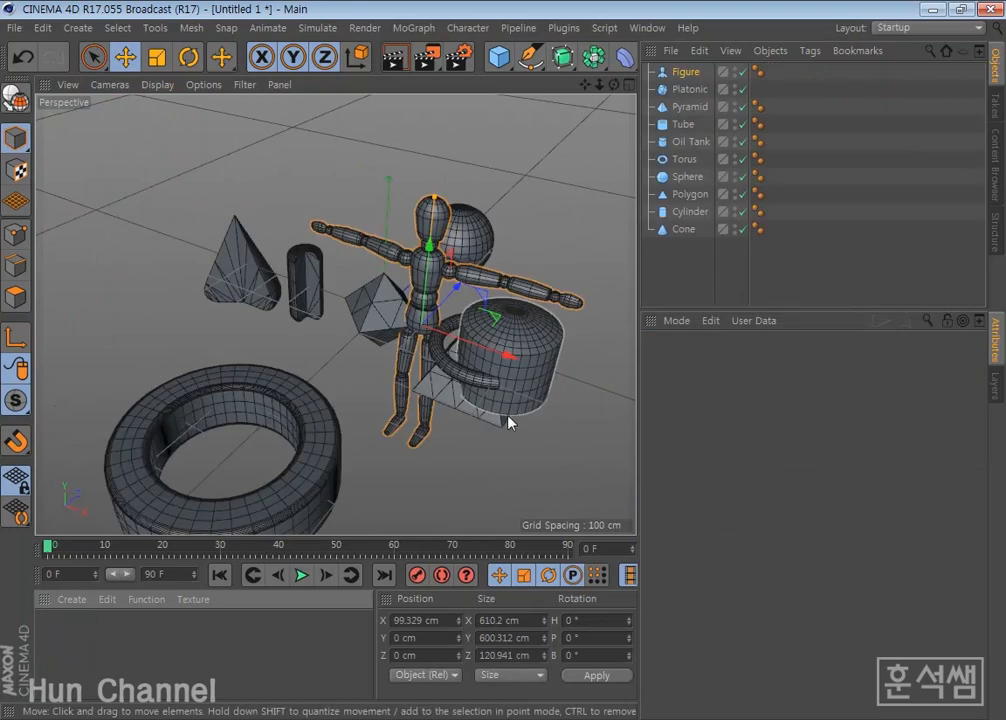
scroll(432, 453, up, 2)
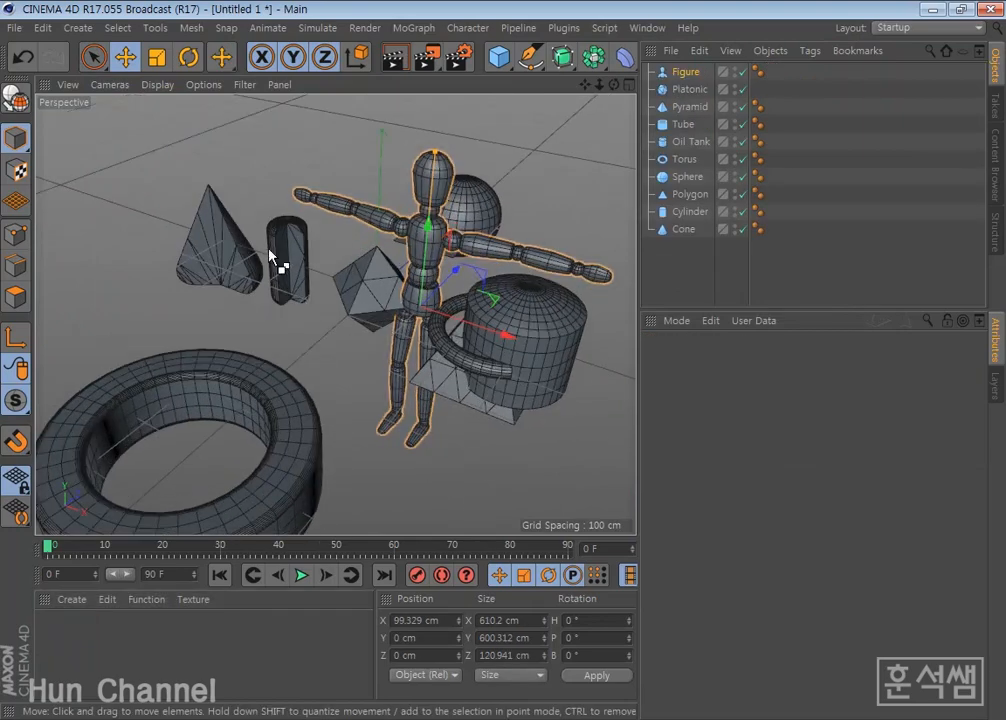
click(14, 28)
click(31, 172)
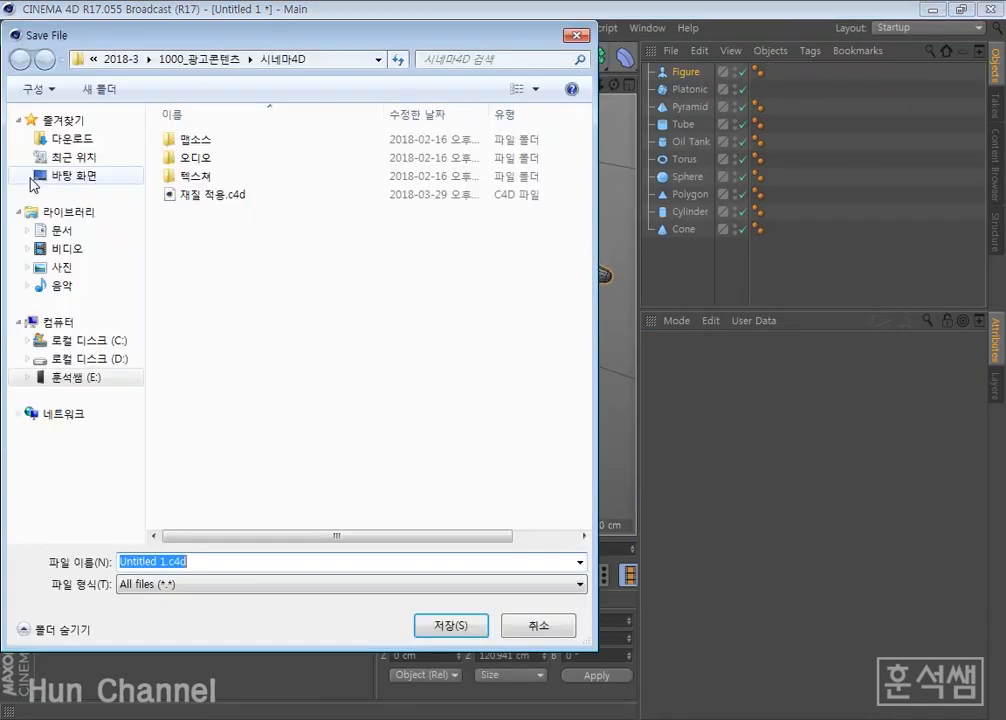
text(기본도형)
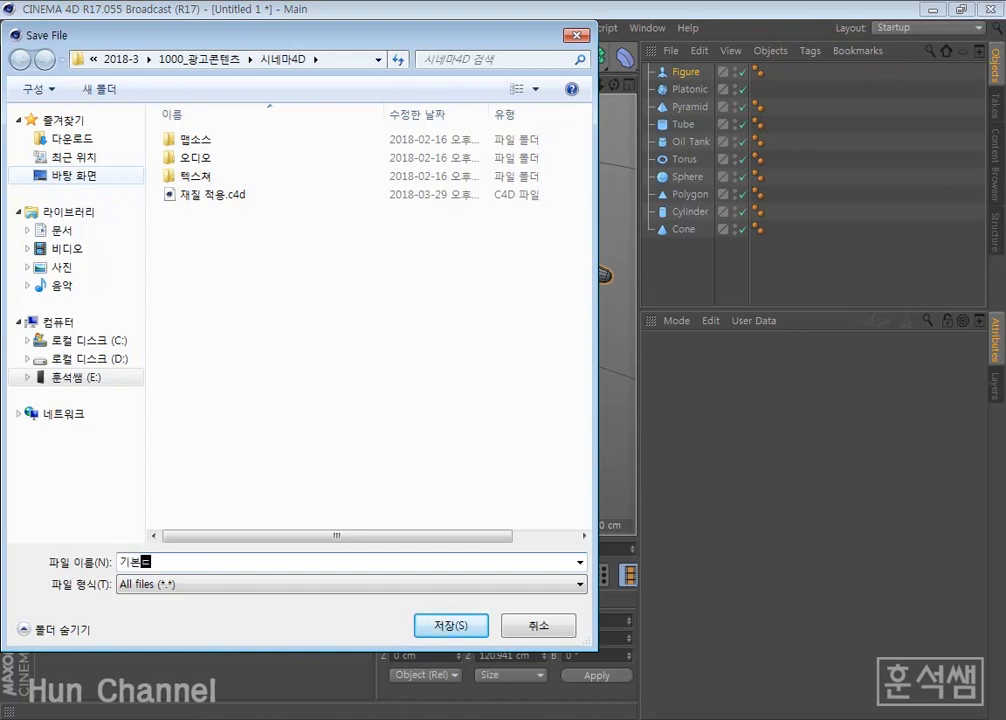
text( 생성)
key(Return)
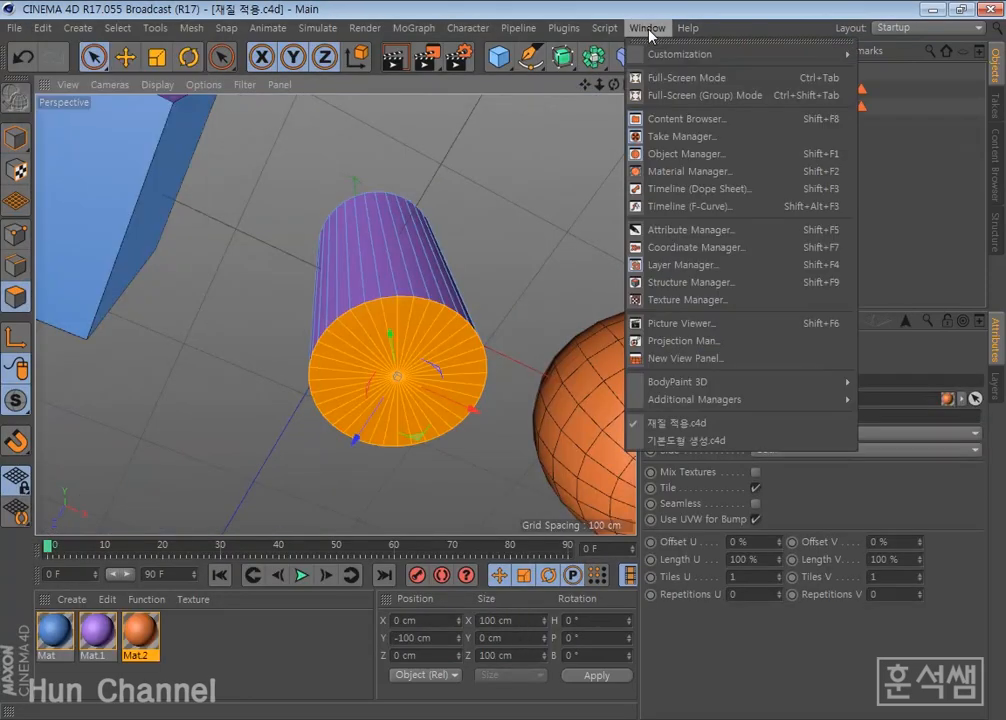
- Open the project settings of 재질 적용.c4d and review the Default Object Color choices
mouse_move(66, 34)
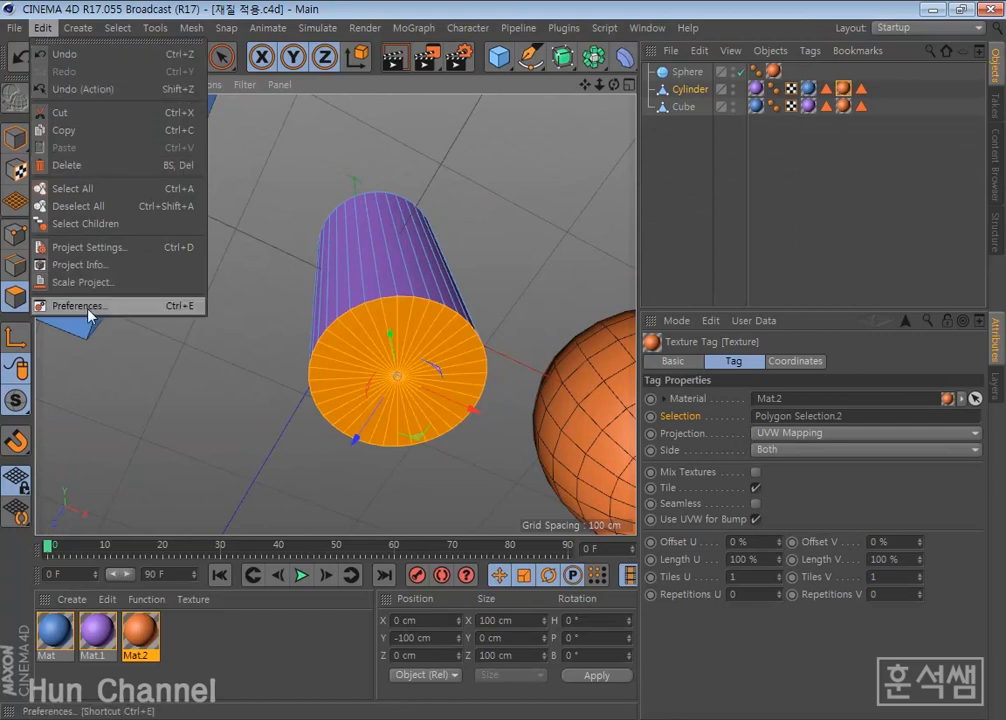
click(124, 248)
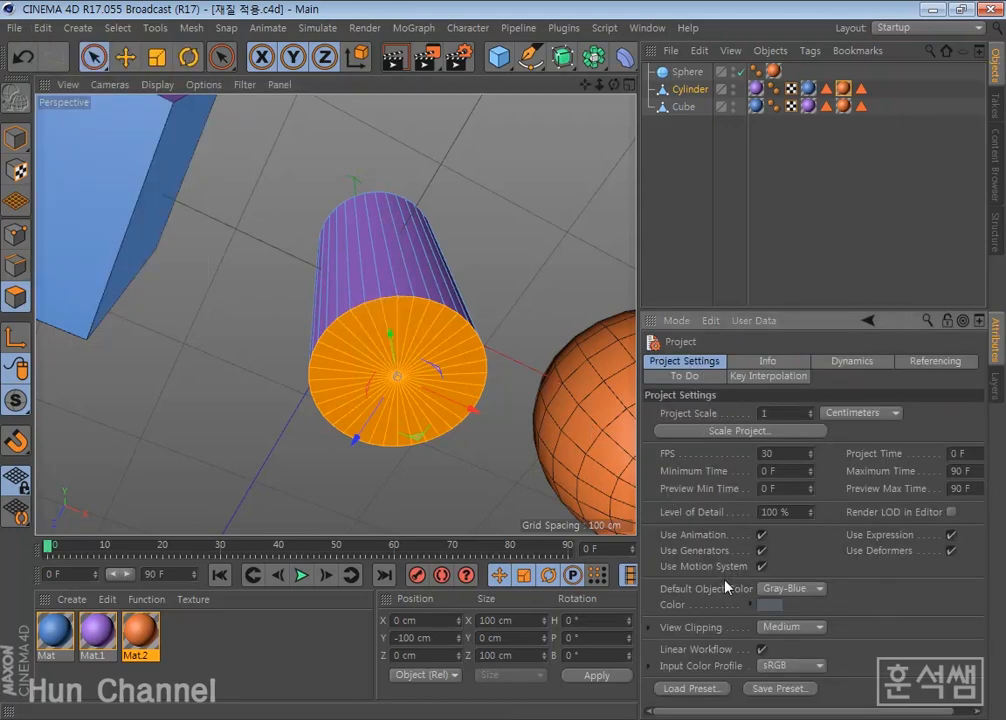
click(819, 590)
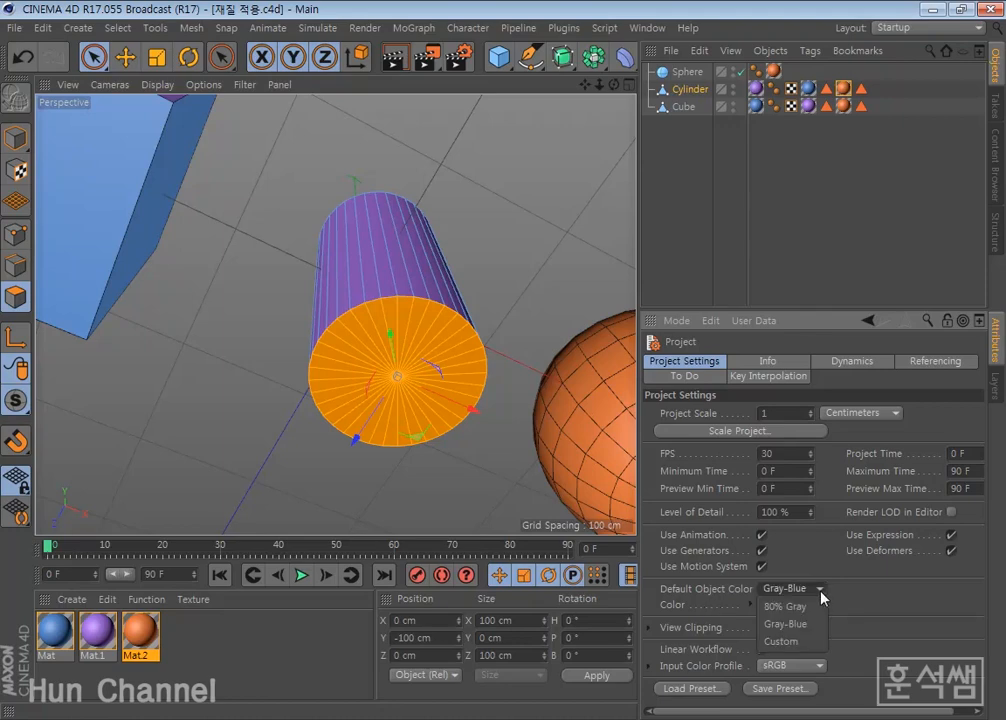
click(874, 597)
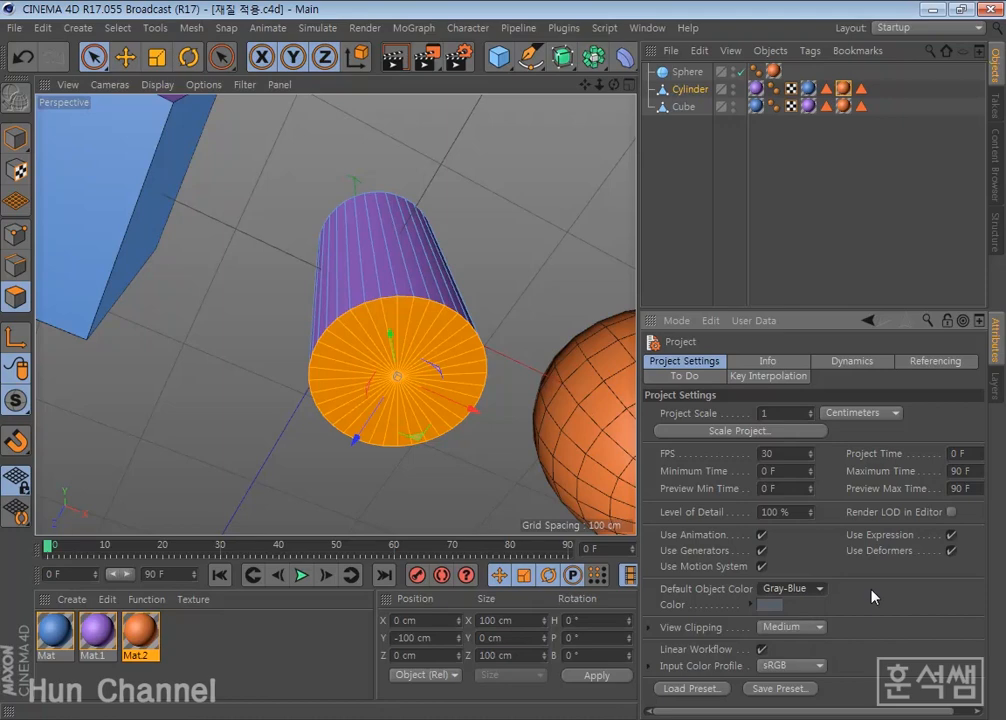
- Switch to the 기본도형 생성.c4d project and set its Default Object Color to 80% Gray
click(646, 28)
click(662, 440)
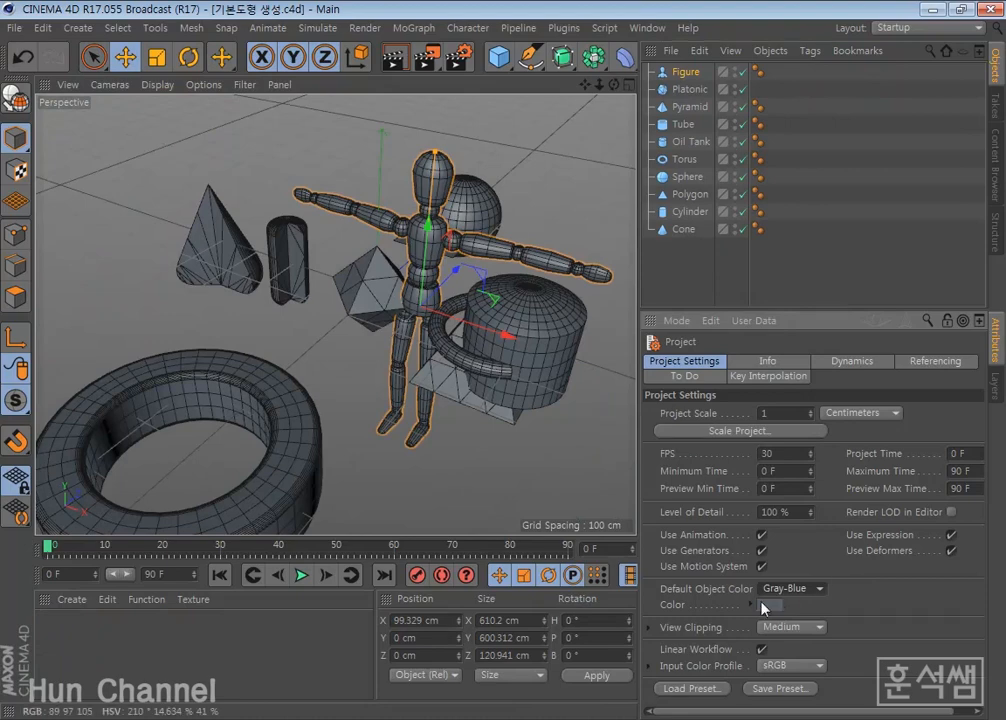
click(815, 589)
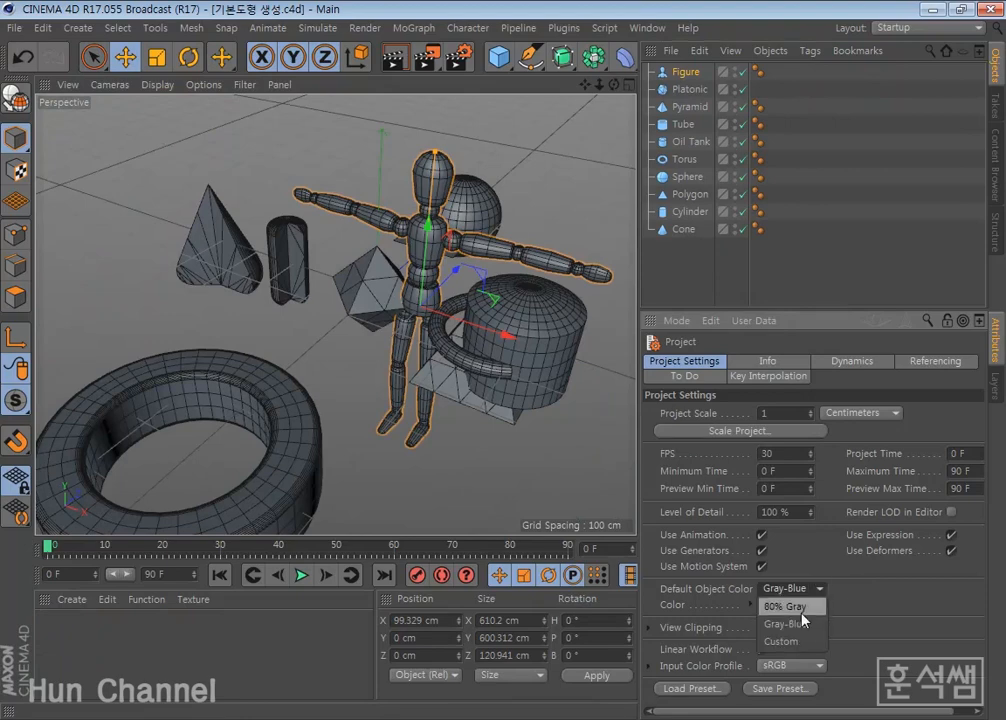
click(785, 607)
- Try Custom as the Default Object Color, expand its color controls, and set the option back to Gray-Blue
click(800, 589)
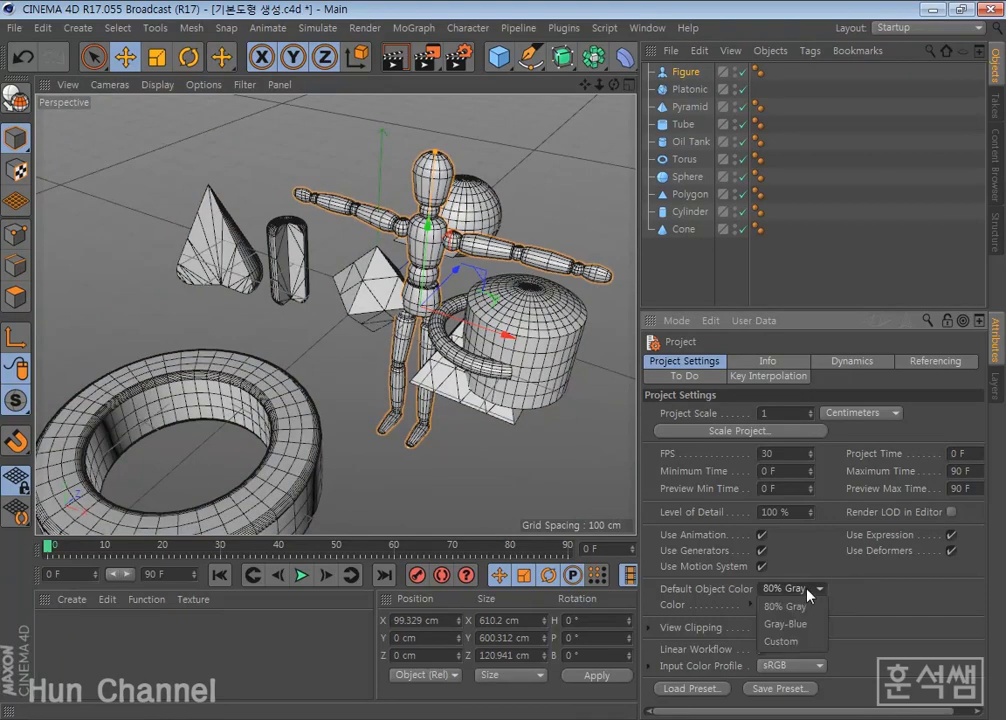
click(790, 641)
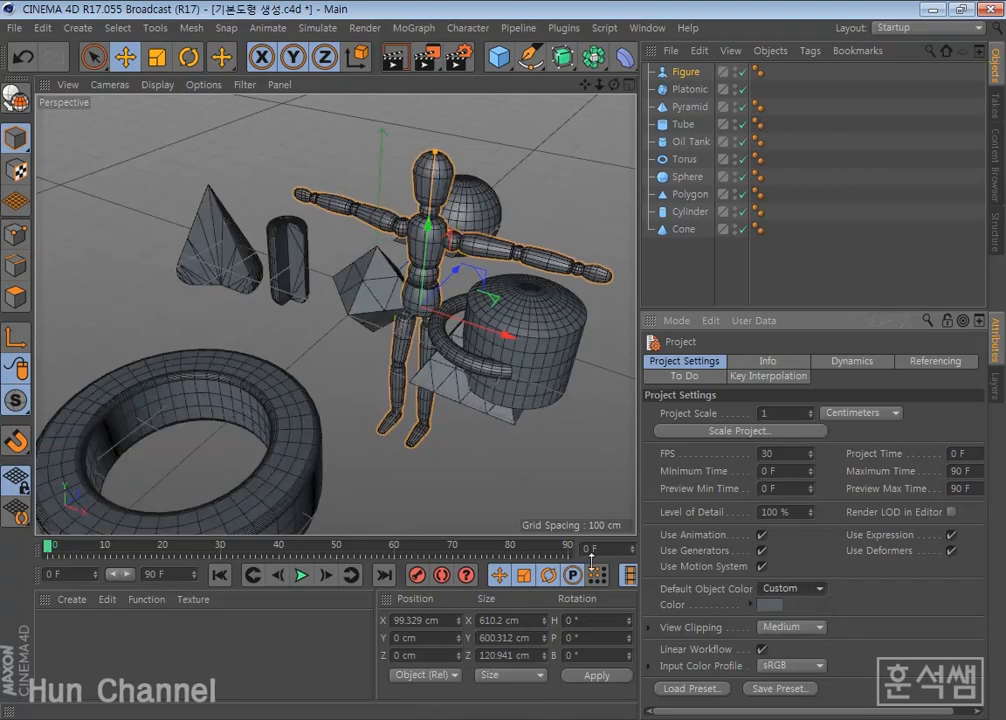
click(749, 606)
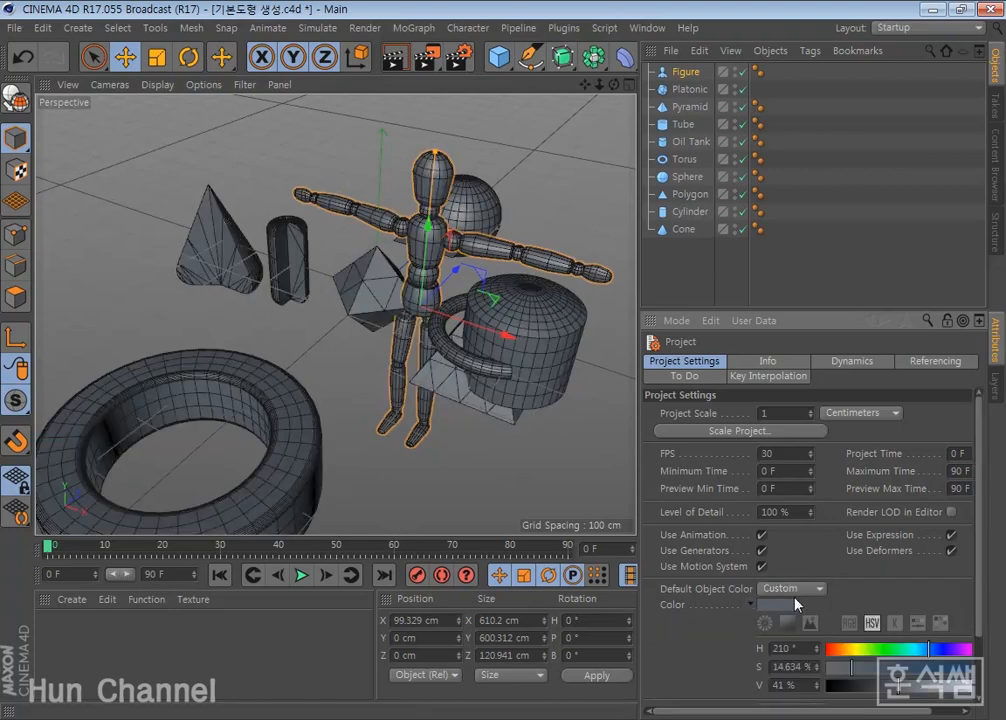
click(792, 589)
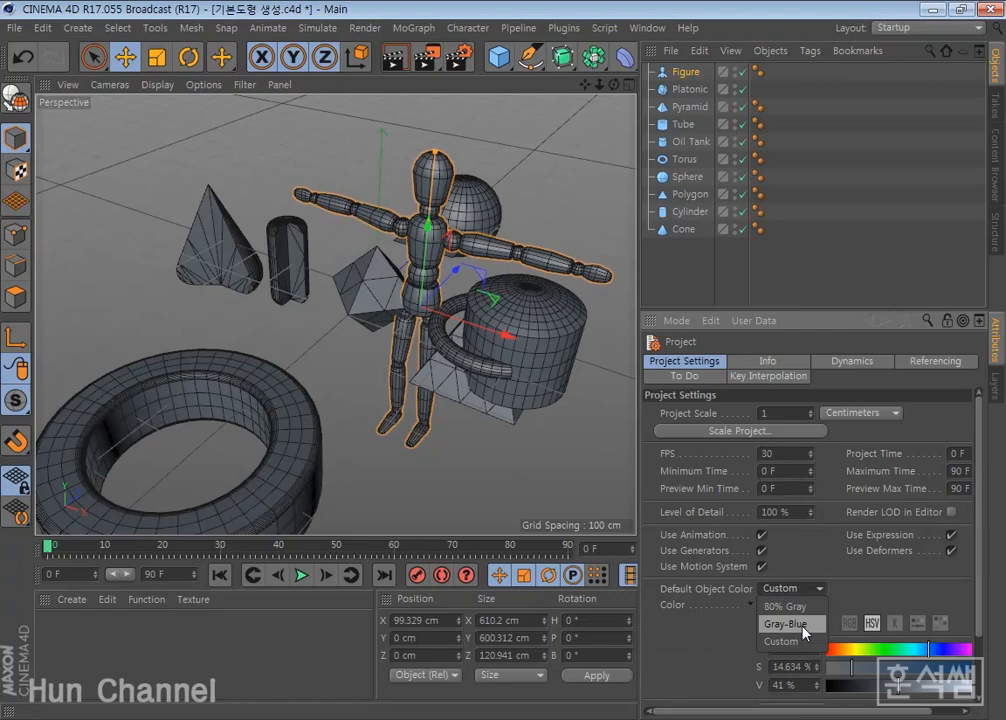
click(803, 626)
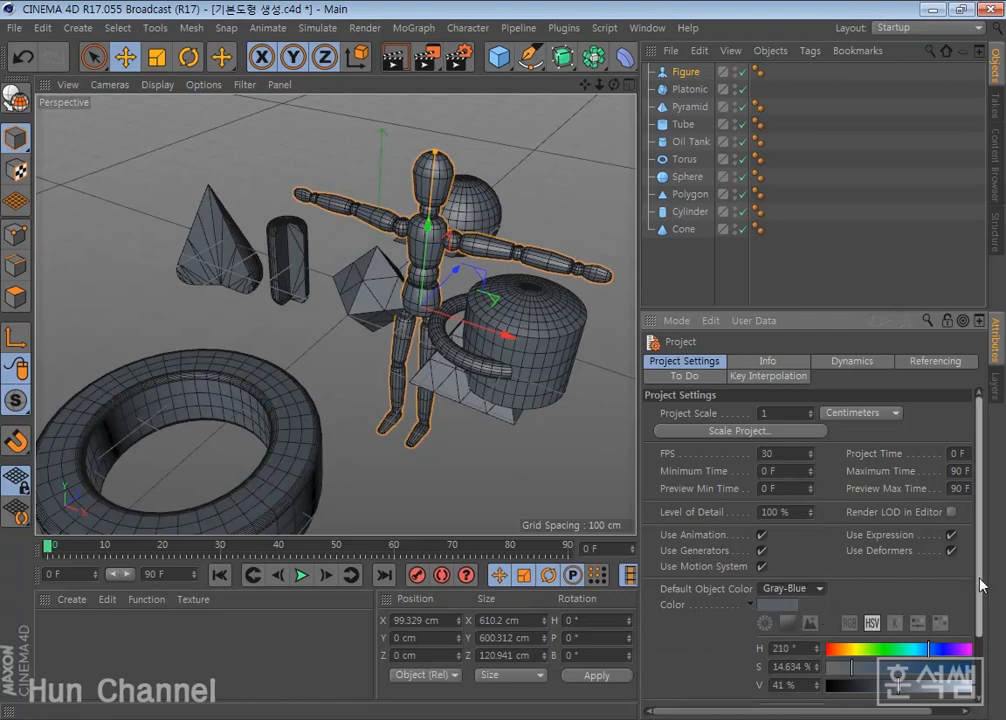
- Collapse the Default Object Color controls and widen the project settings area to review Maximum Time and FPS
drag(981, 588, 985, 650)
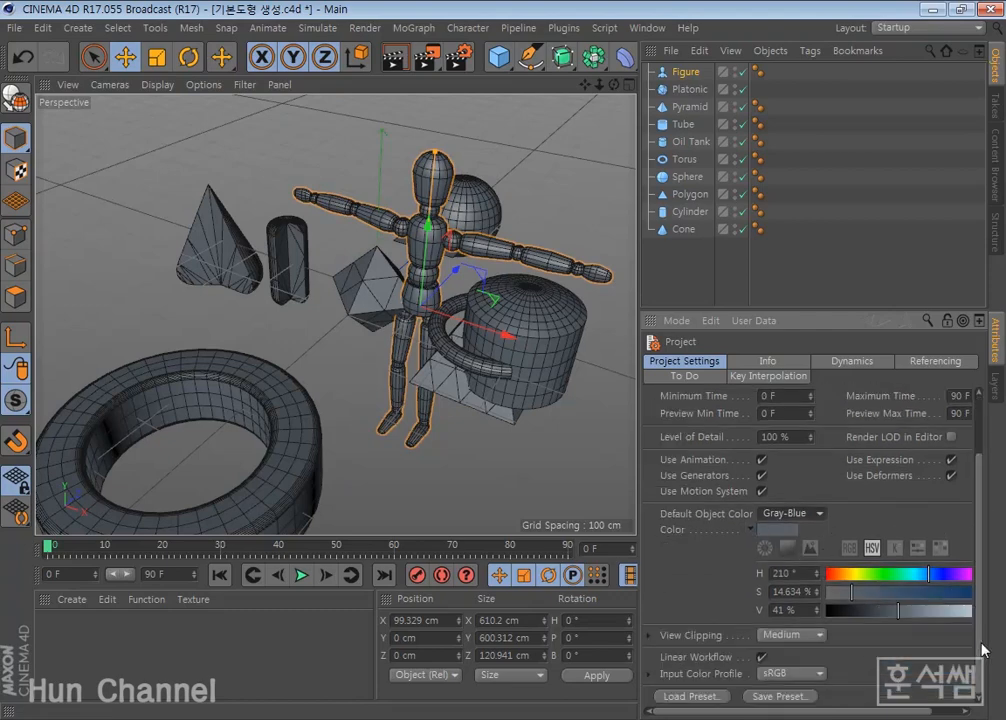
click(748, 530)
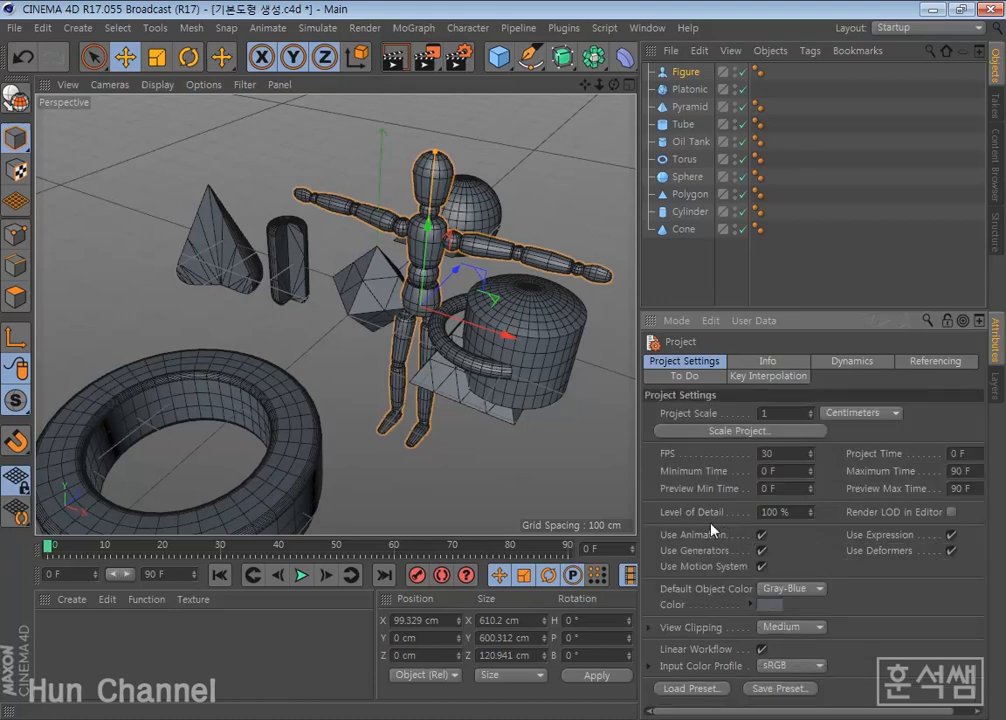
drag(638, 457, 600, 454)
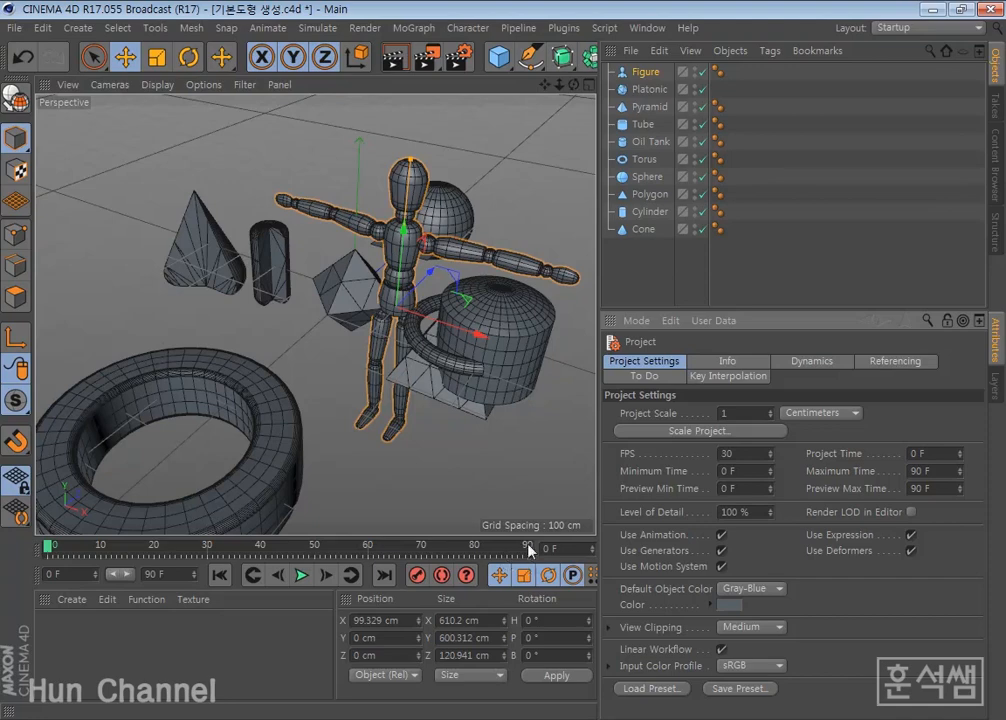
double_click(946, 471)
click(741, 455)
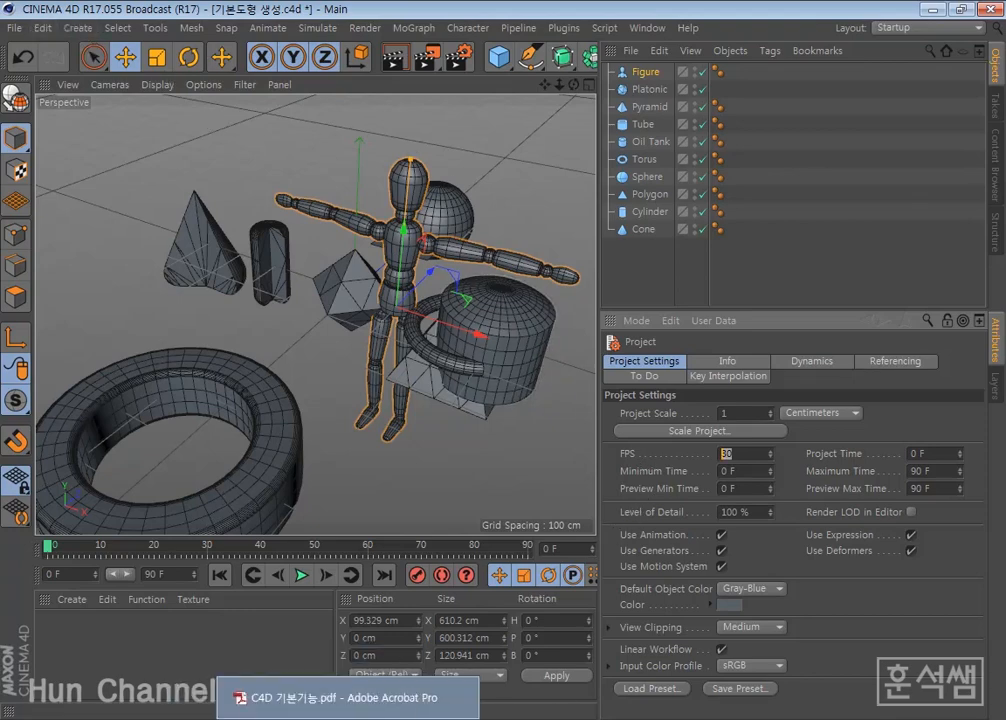
- Consult C4D 기본기능.pdf in Adobe Acrobat Pro, and open the CINEMA 4D Preferences to view the interface Language choices
click(347, 718)
click(347, 697)
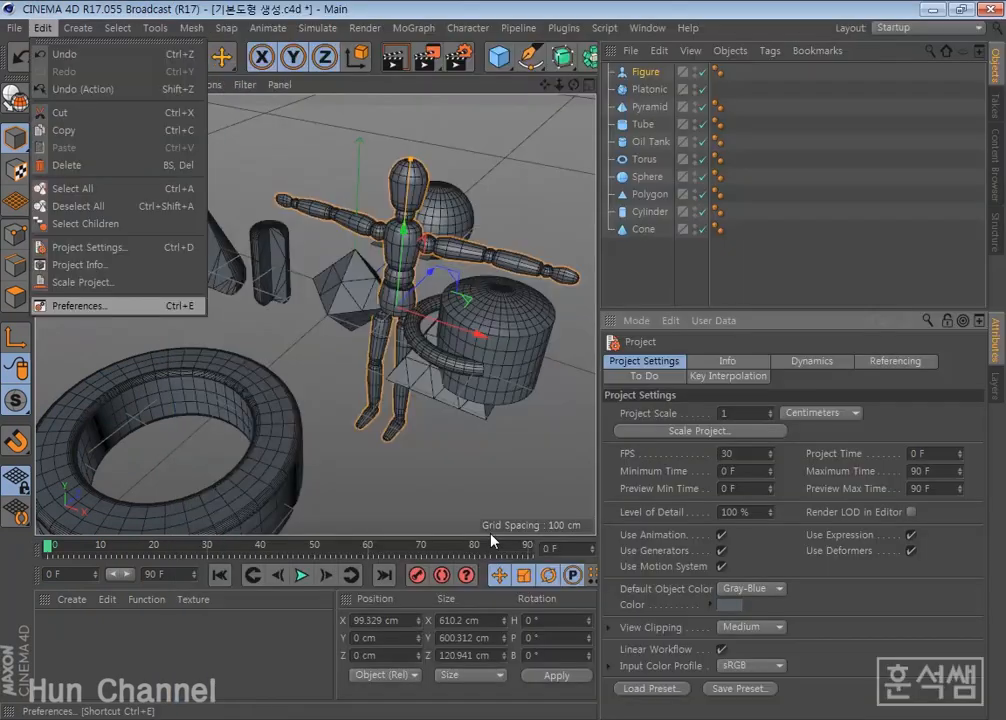
click(79, 307)
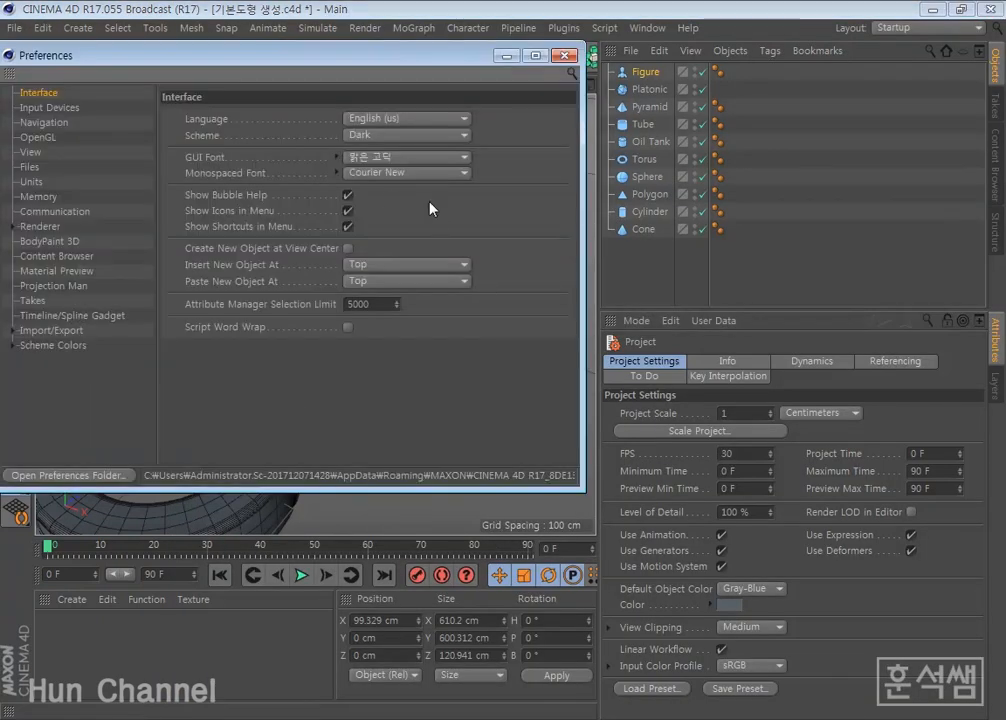
drag(343, 62, 513, 163)
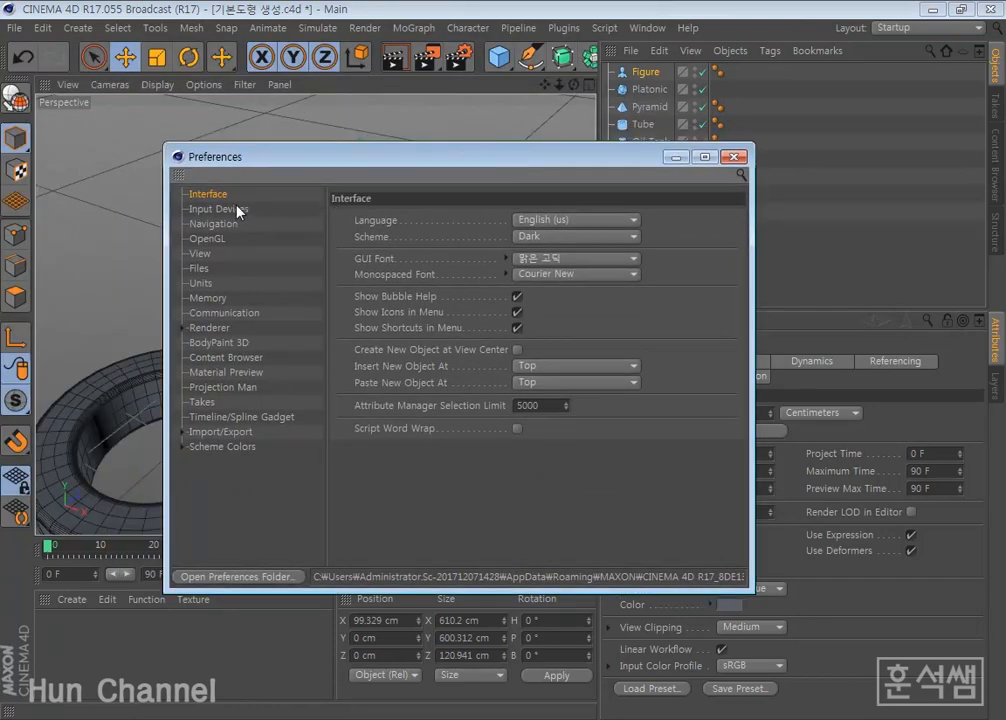
click(568, 219)
click(601, 219)
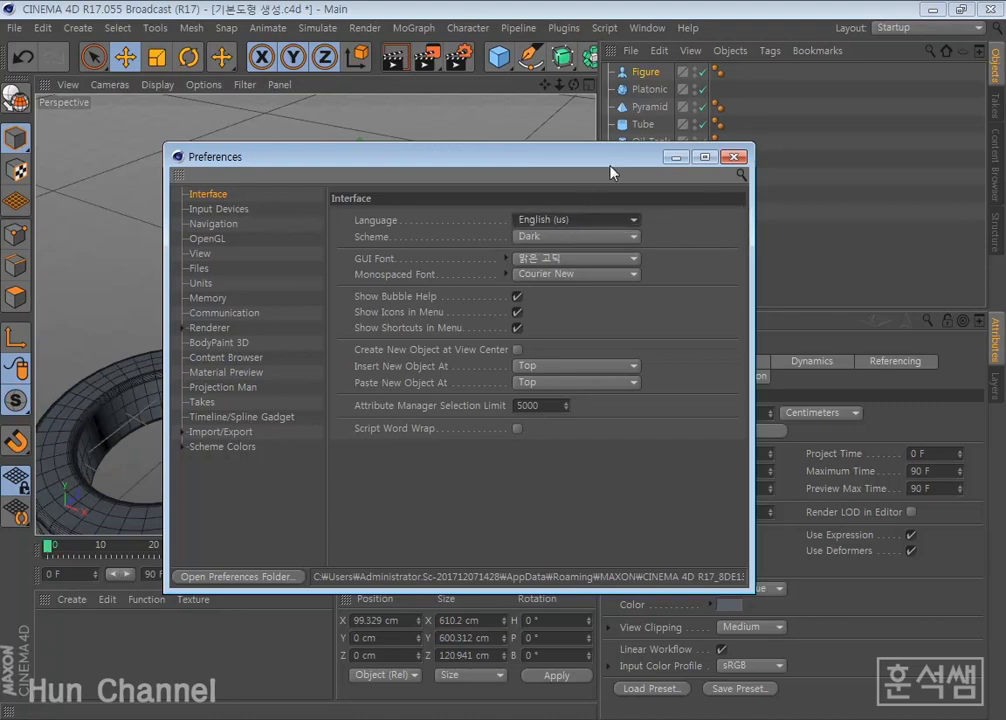
click(650, 29)
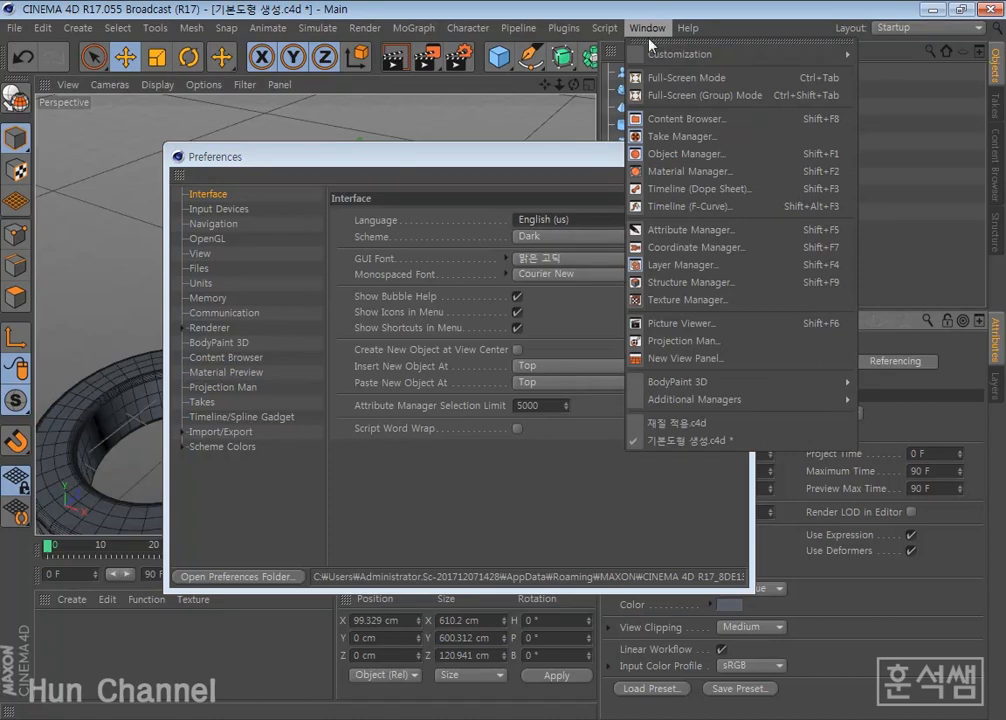
click(632, 7)
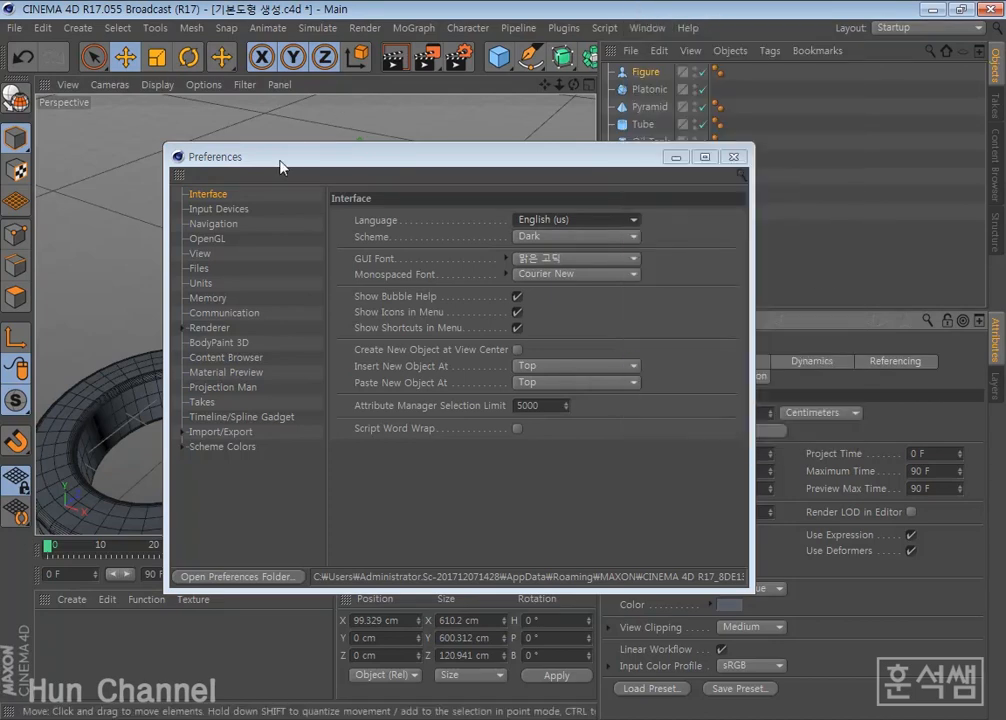
click(688, 28)
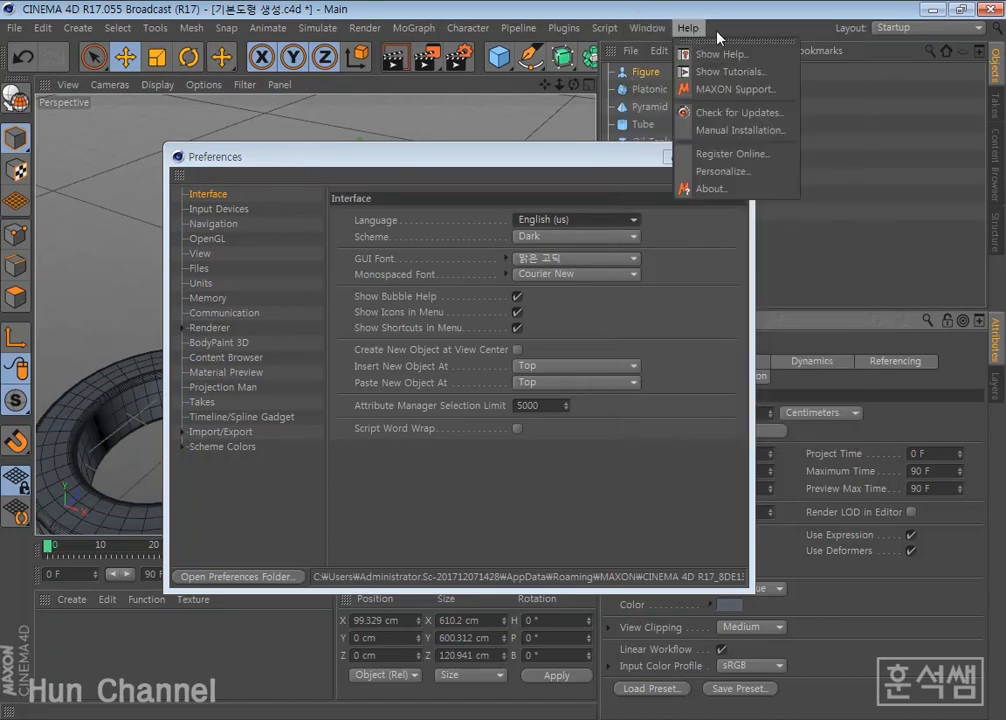
click(591, 14)
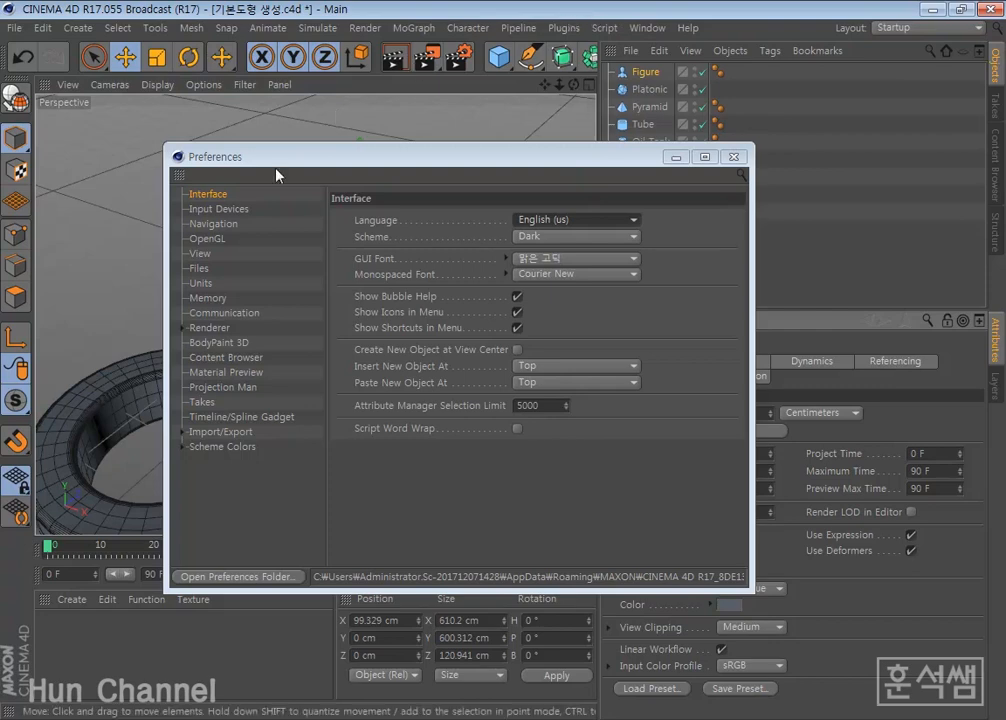
- Review the Input Devices, Navigation, View and Files pages of the Preferences
click(225, 209)
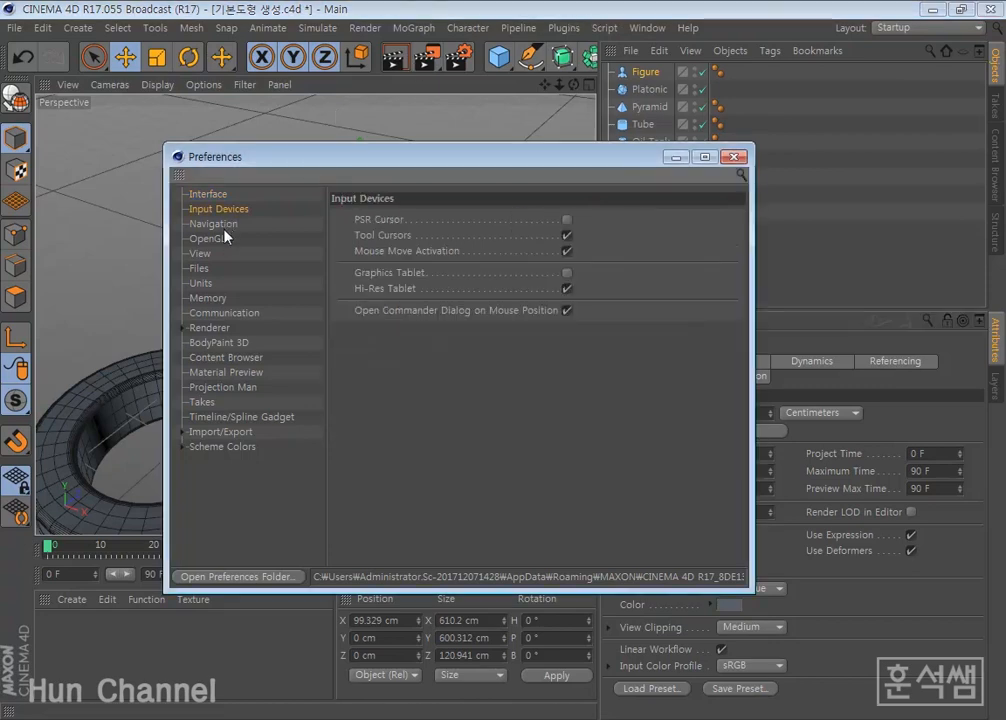
click(218, 225)
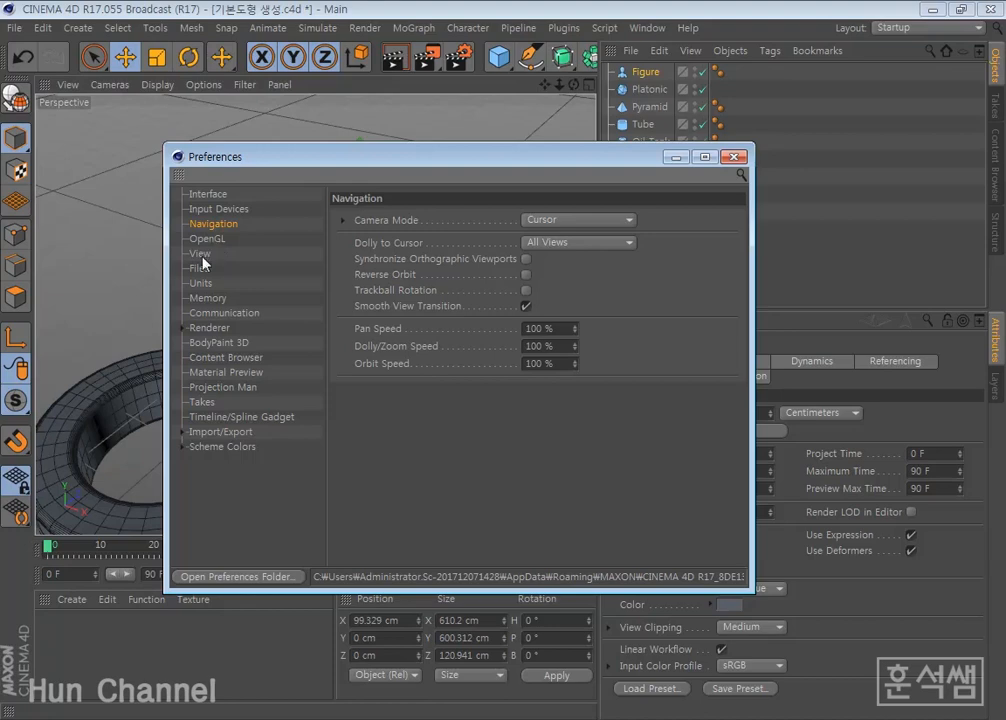
click(201, 254)
click(203, 268)
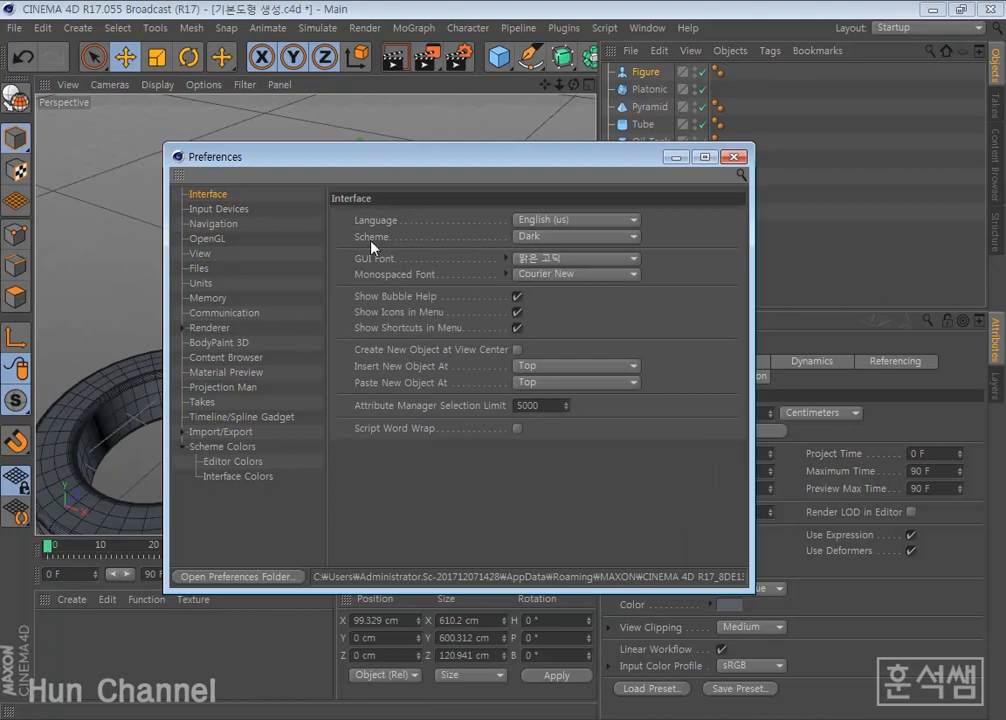
- Try the Light interface scheme and switch the scheme back to Dark
click(555, 238)
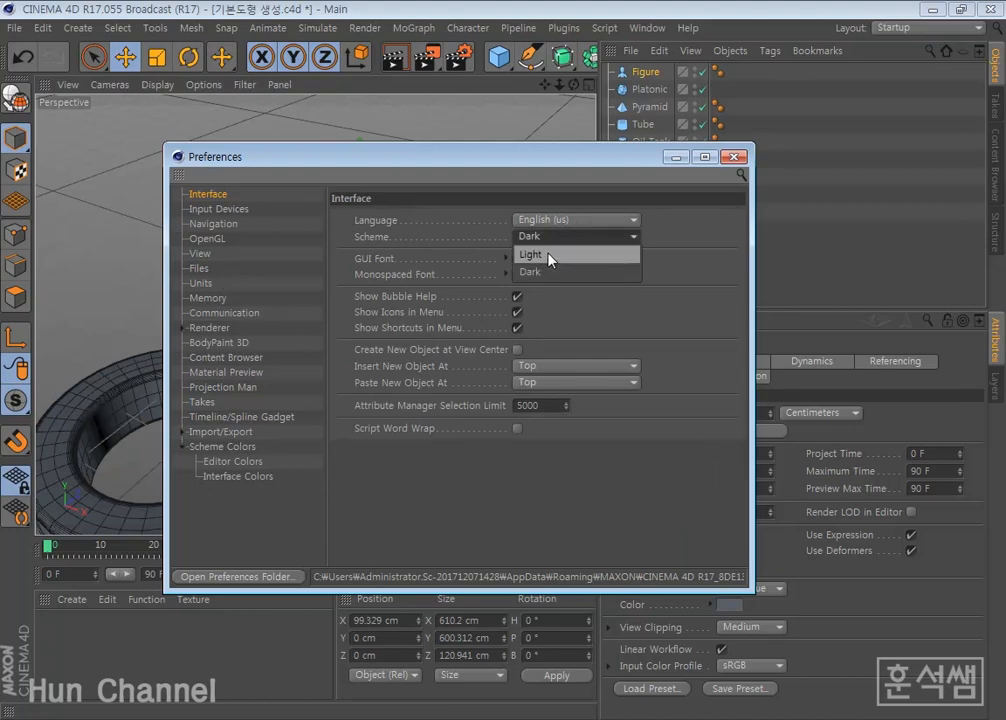
click(545, 254)
drag(595, 158, 668, 128)
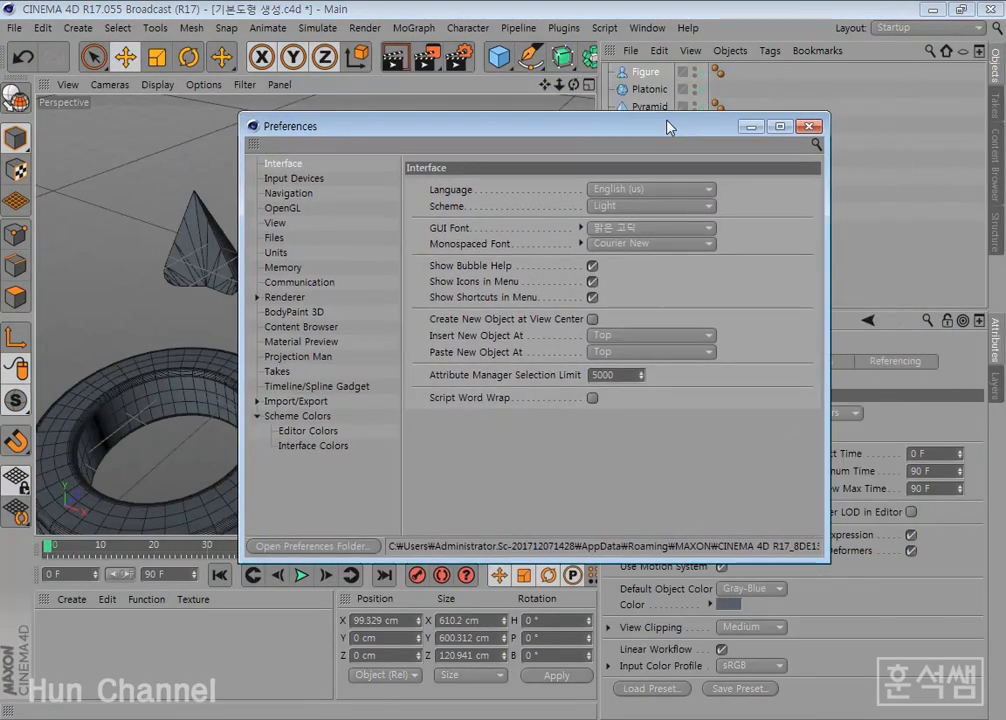
click(697, 207)
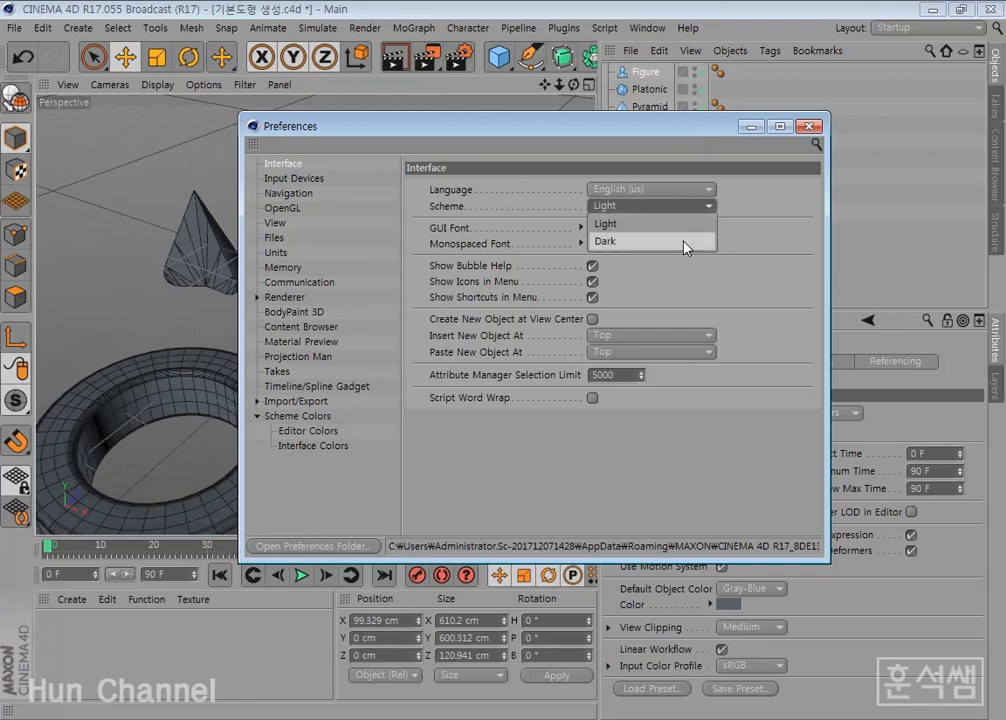
click(685, 243)
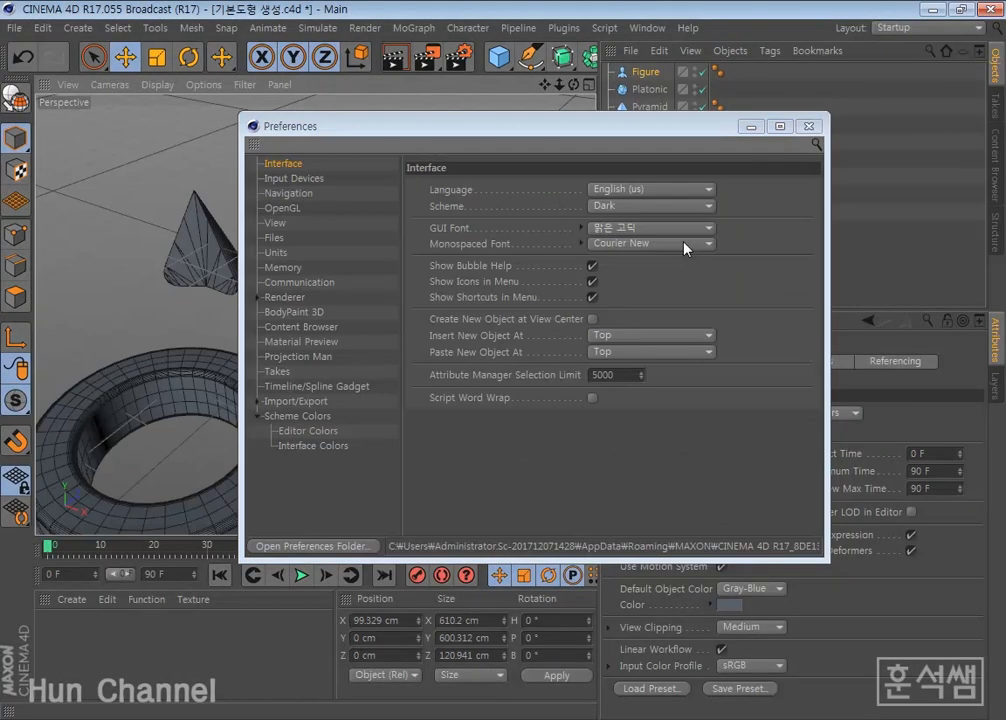
- Set the interface Scheme to Light and close the Preferences
click(683, 210)
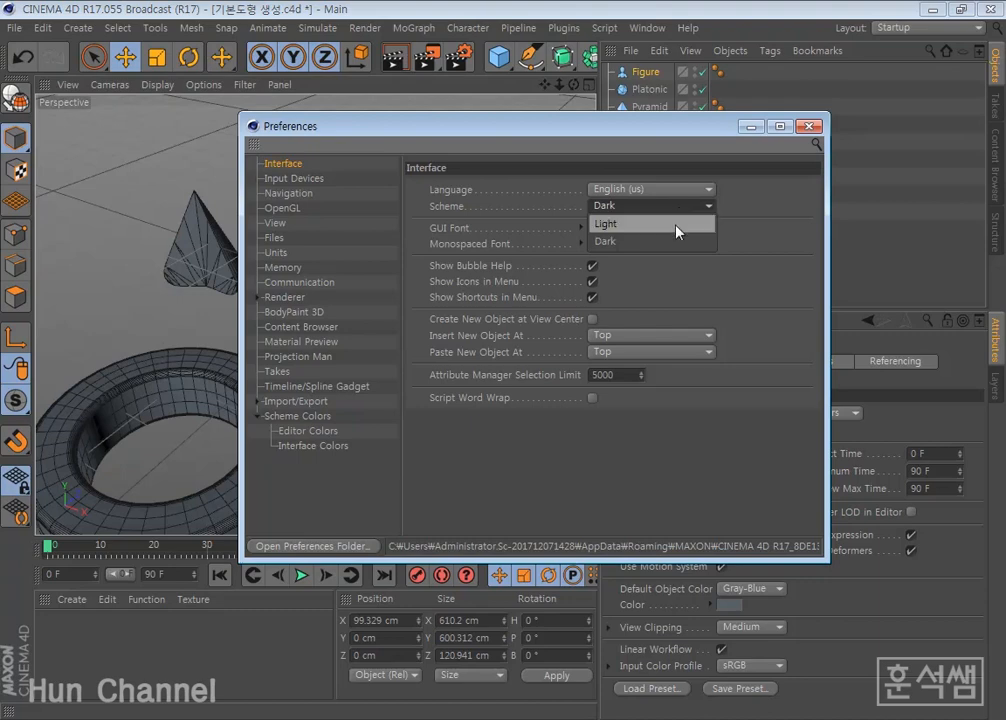
click(676, 226)
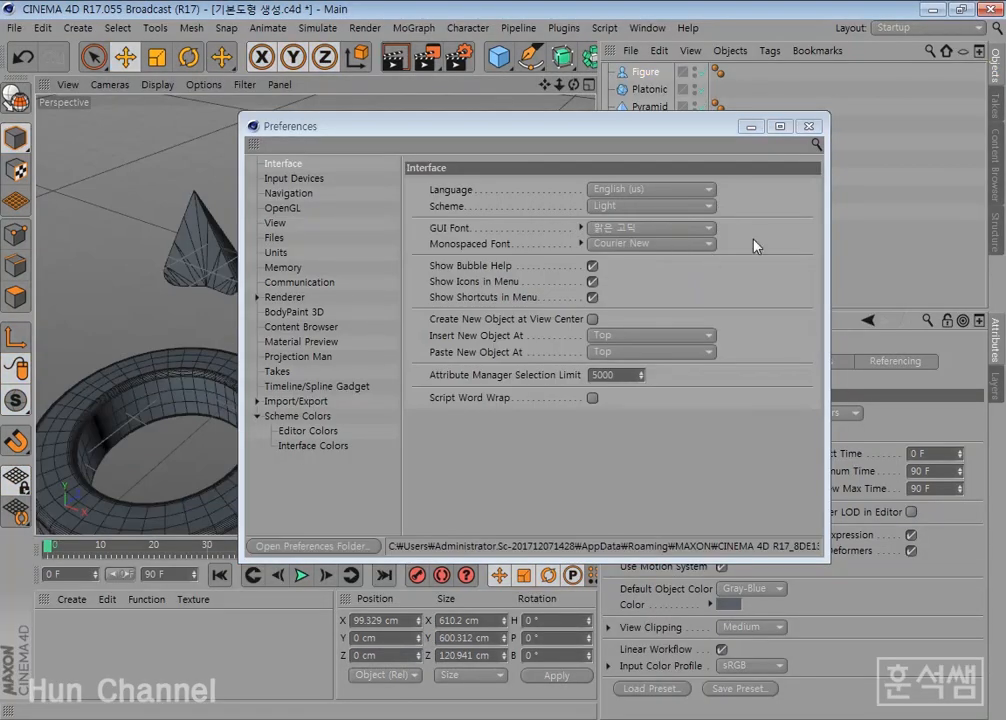
click(809, 126)
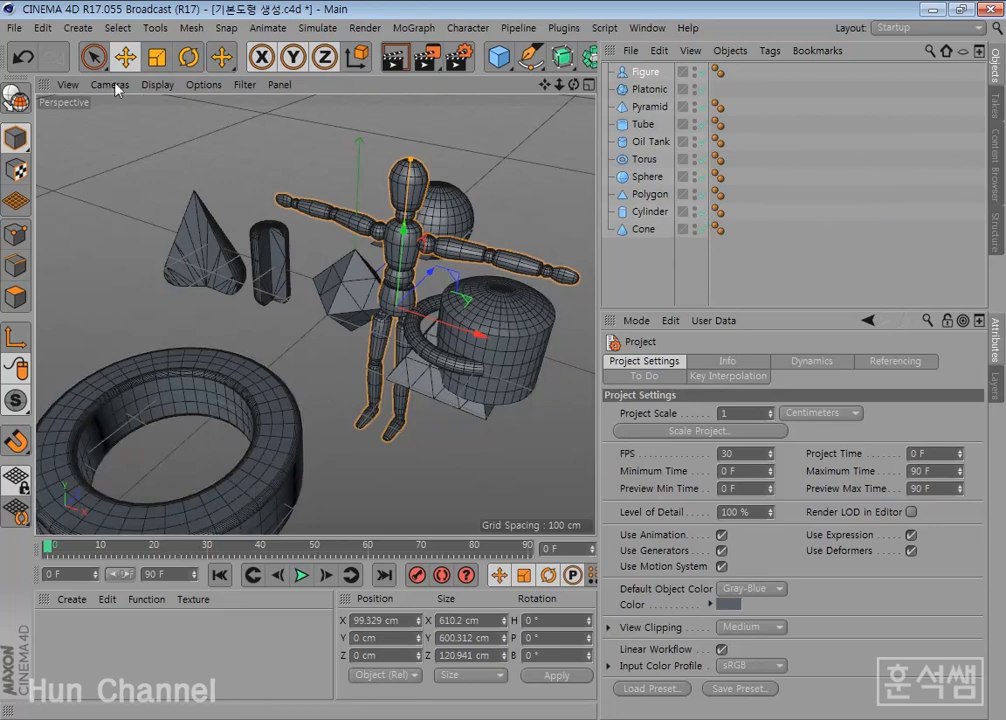
- Reopen the Preferences, compare the Dark scheme with Light, and close them with Light chosen
click(40, 28)
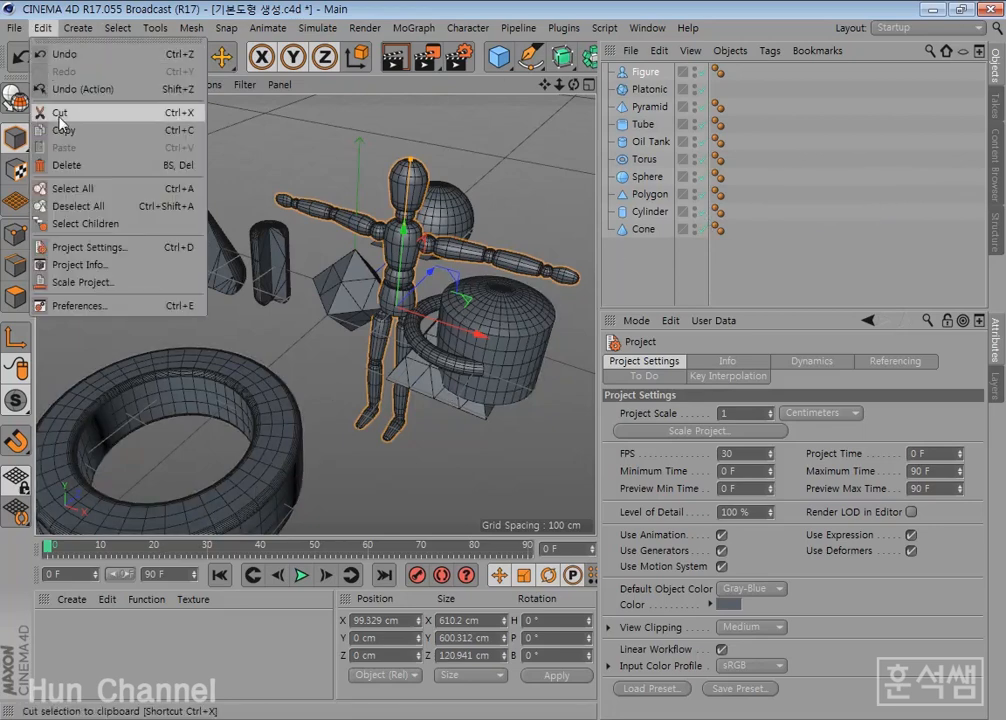
click(82, 309)
click(624, 207)
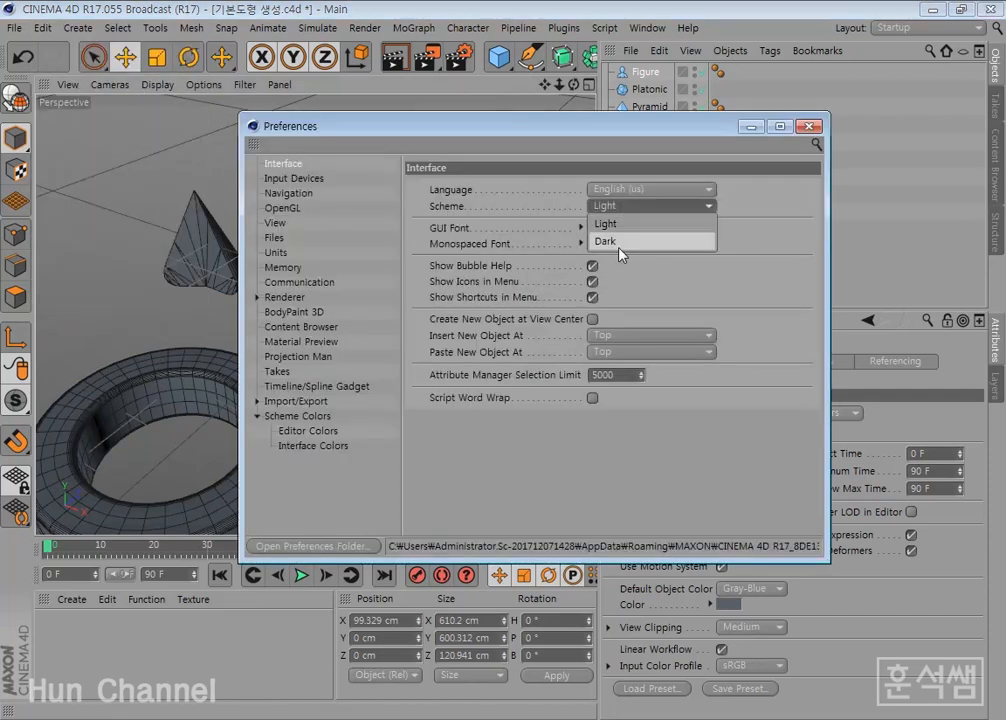
click(622, 243)
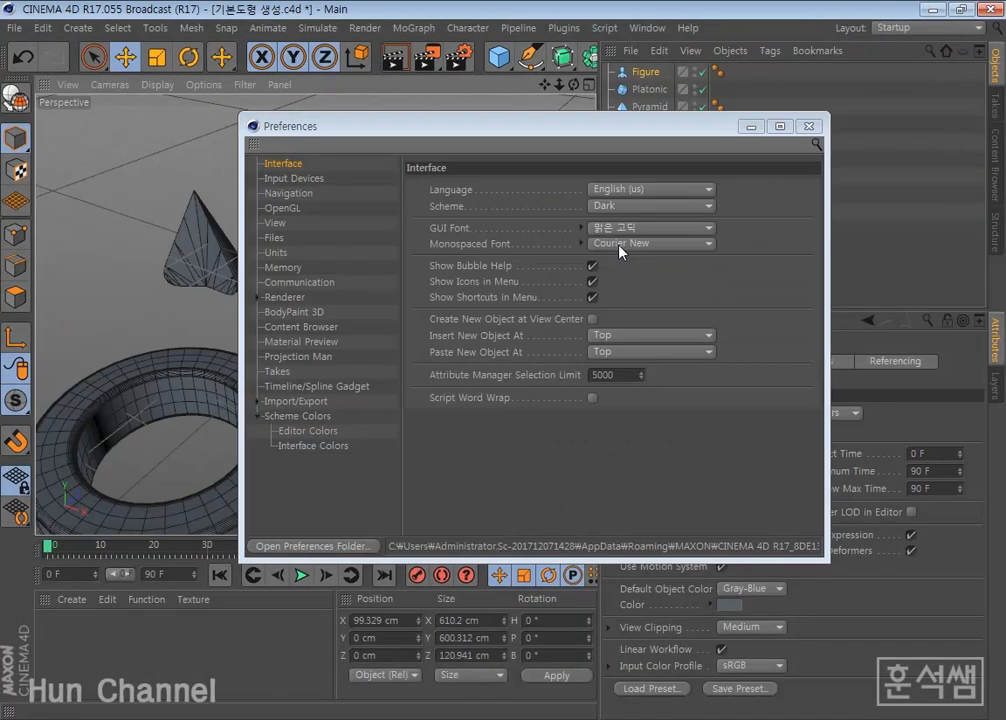
click(622, 208)
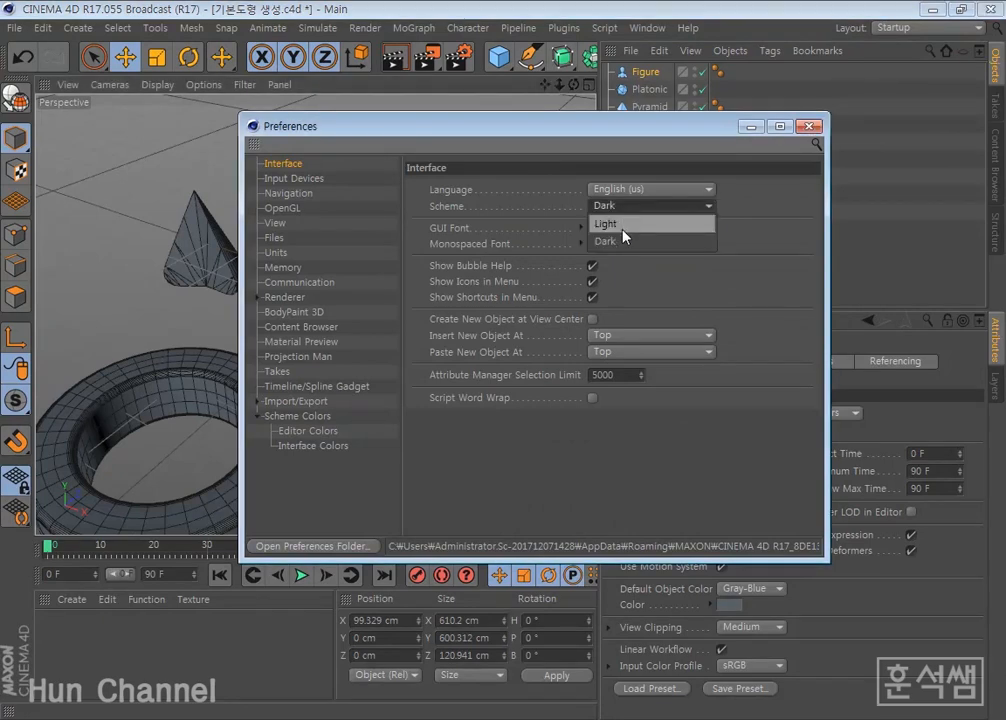
click(622, 229)
click(809, 126)
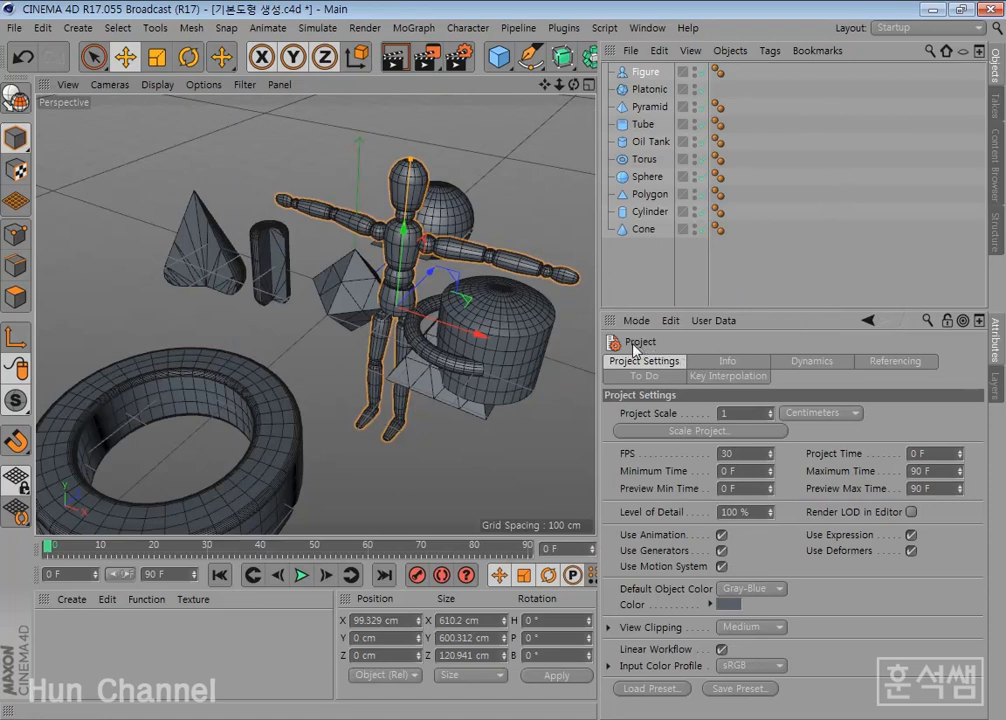
click(42, 28)
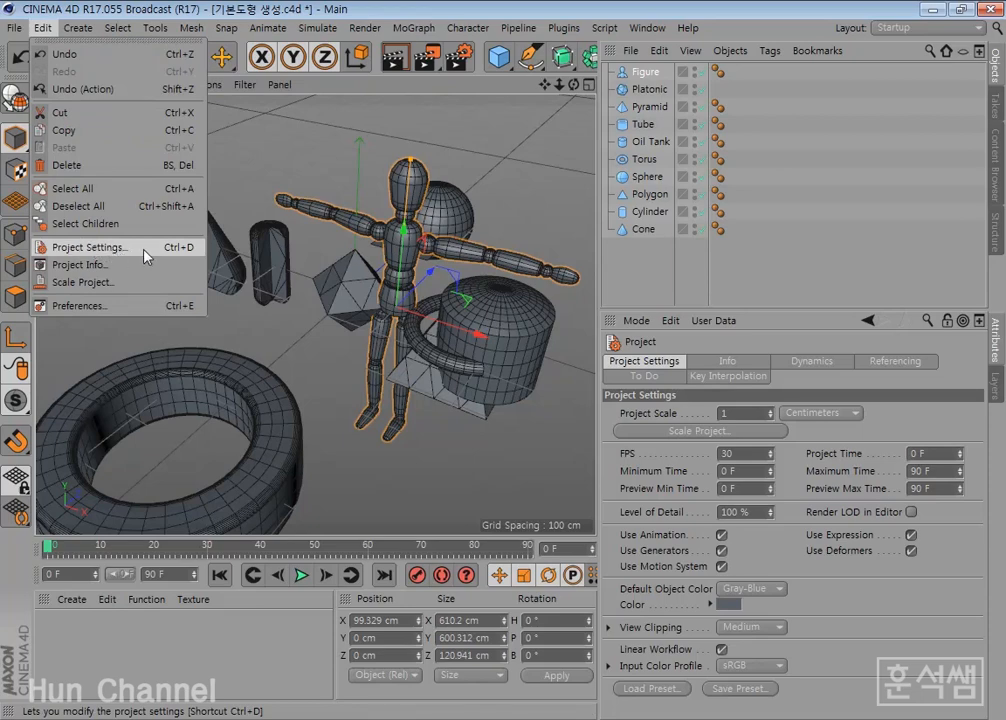
click(790, 326)
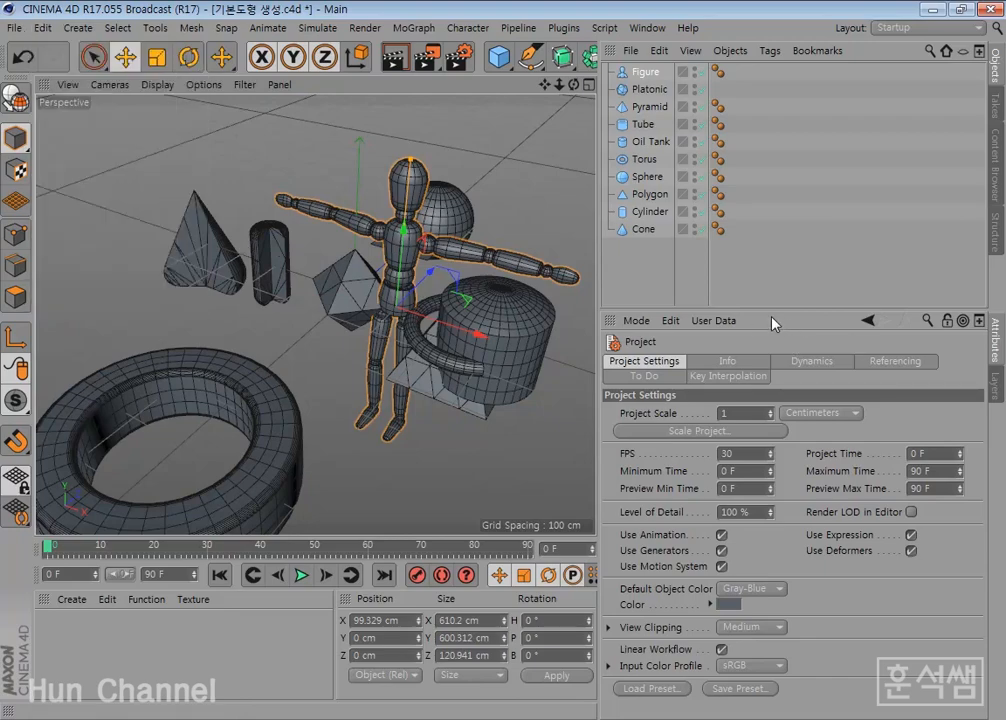